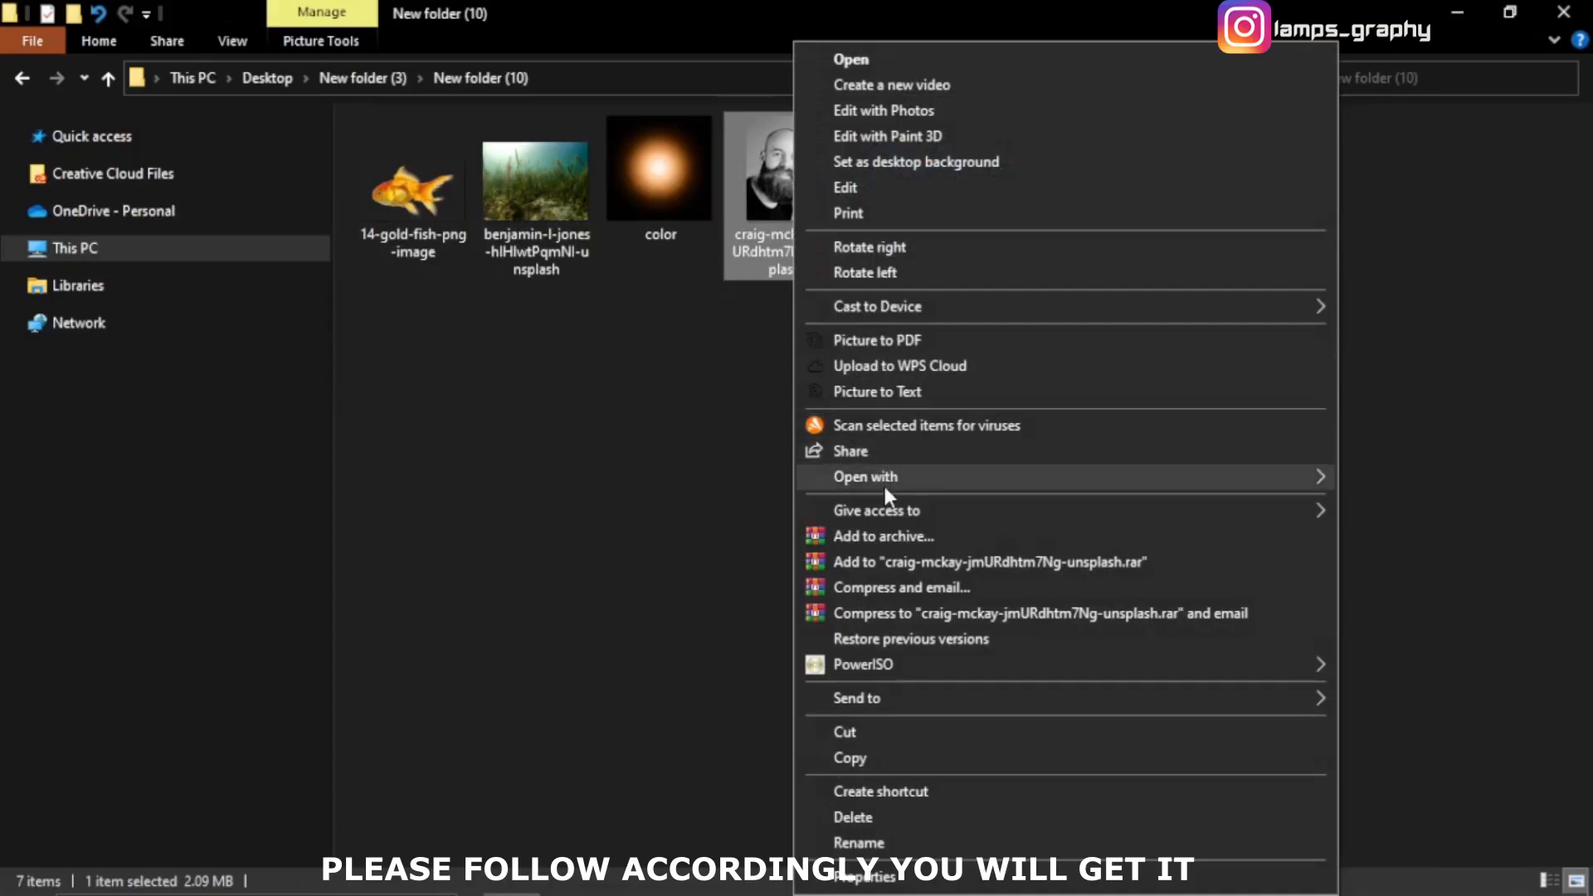
Step: Open the bearded man's portrait in Photoshop and select his bald head down to the eyebrows with the Quick Selection tool
left_click(670, 484)
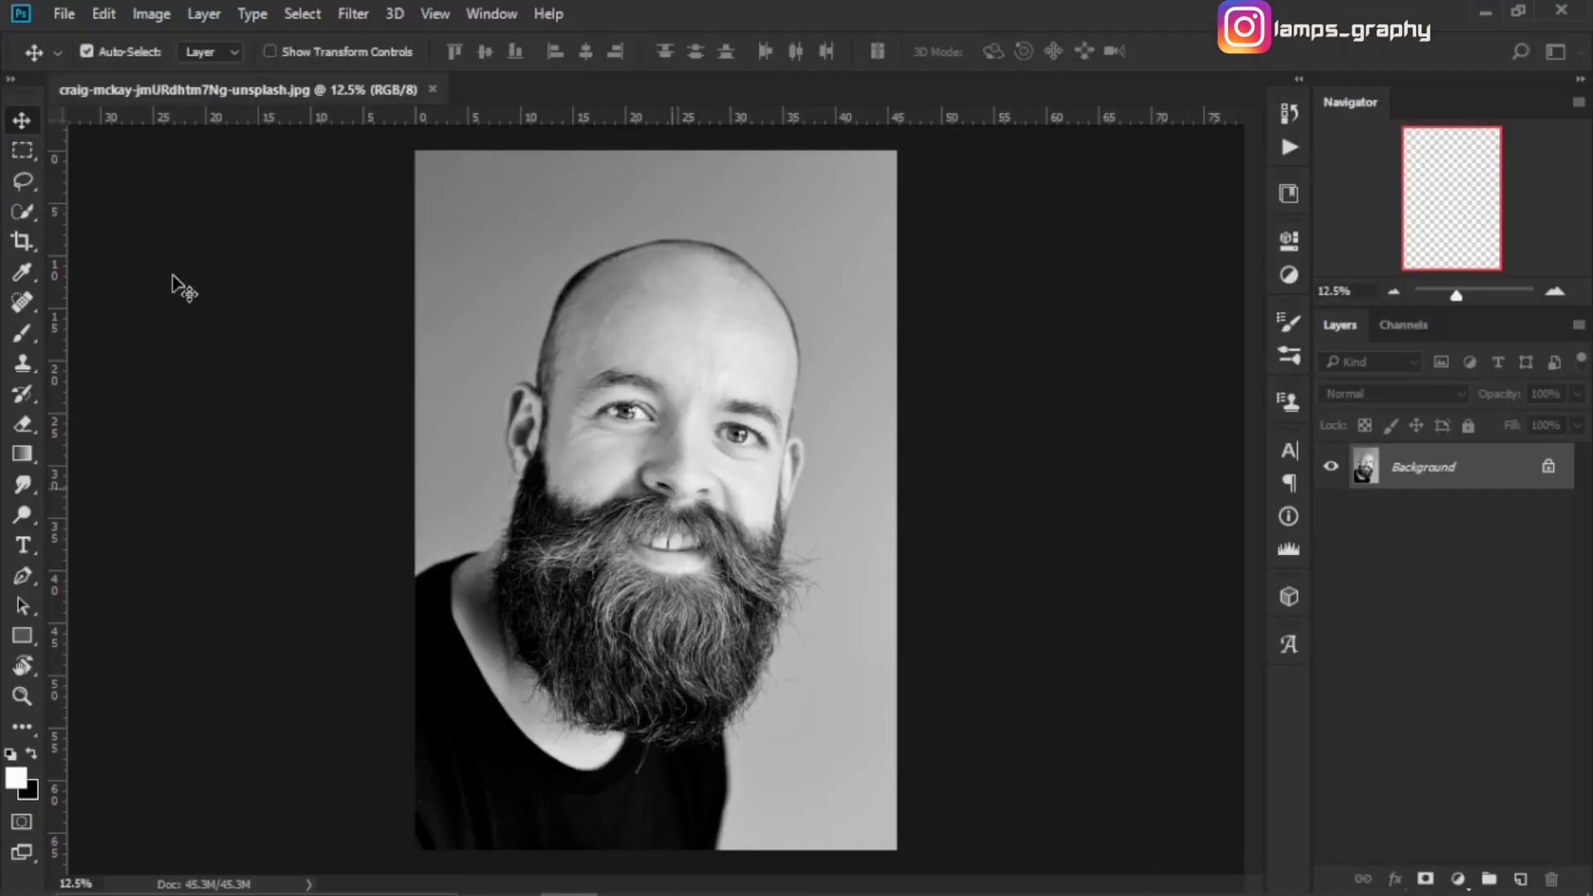
key("w")
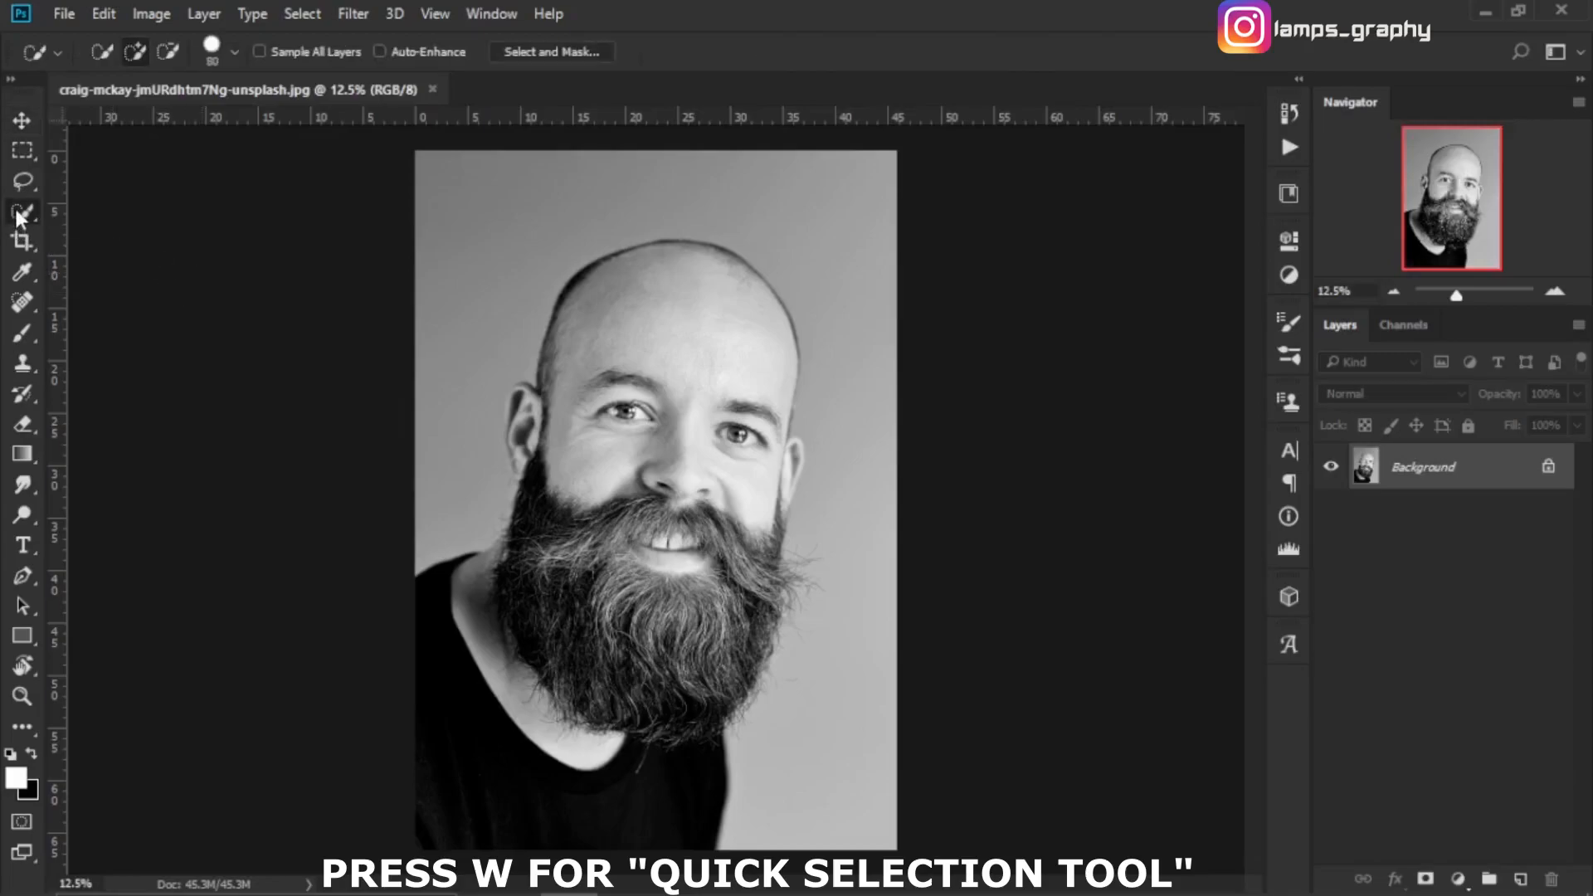
left_click(685, 310)
key("ctrl+d")
key("ctrl+plus")
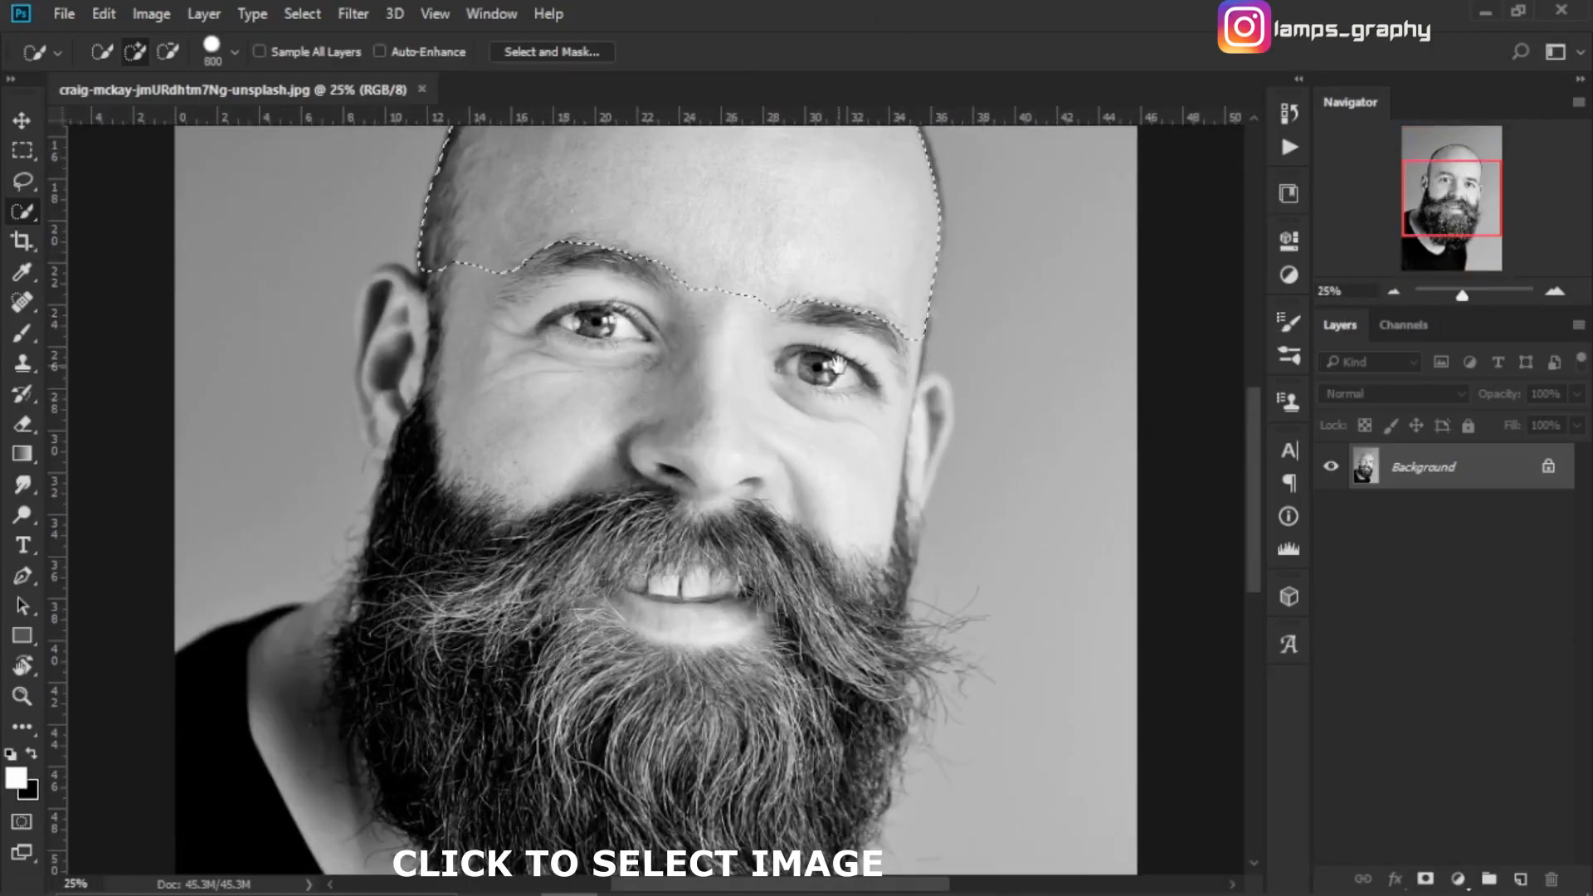
mouse_move(838, 365)
left_mouse_down()
mouse_move(901, 497)
mouse_move(904, 554)
left_mouse_up()
left_click_drag(755, 320, 763, 428)
Step: Reduce the Quick Selection brush to 250 px and subtract the dark rim along the head's left side from the selection
key("bracketleft")
key("bracketleft")
key("bracketleft")
key("bracketleft")
key("bracketleft")
key("bracketleft")
key("bracketleft")
key("bracketleft")
key("bracketleft")
key("bracketleft")
key("bracketleft")
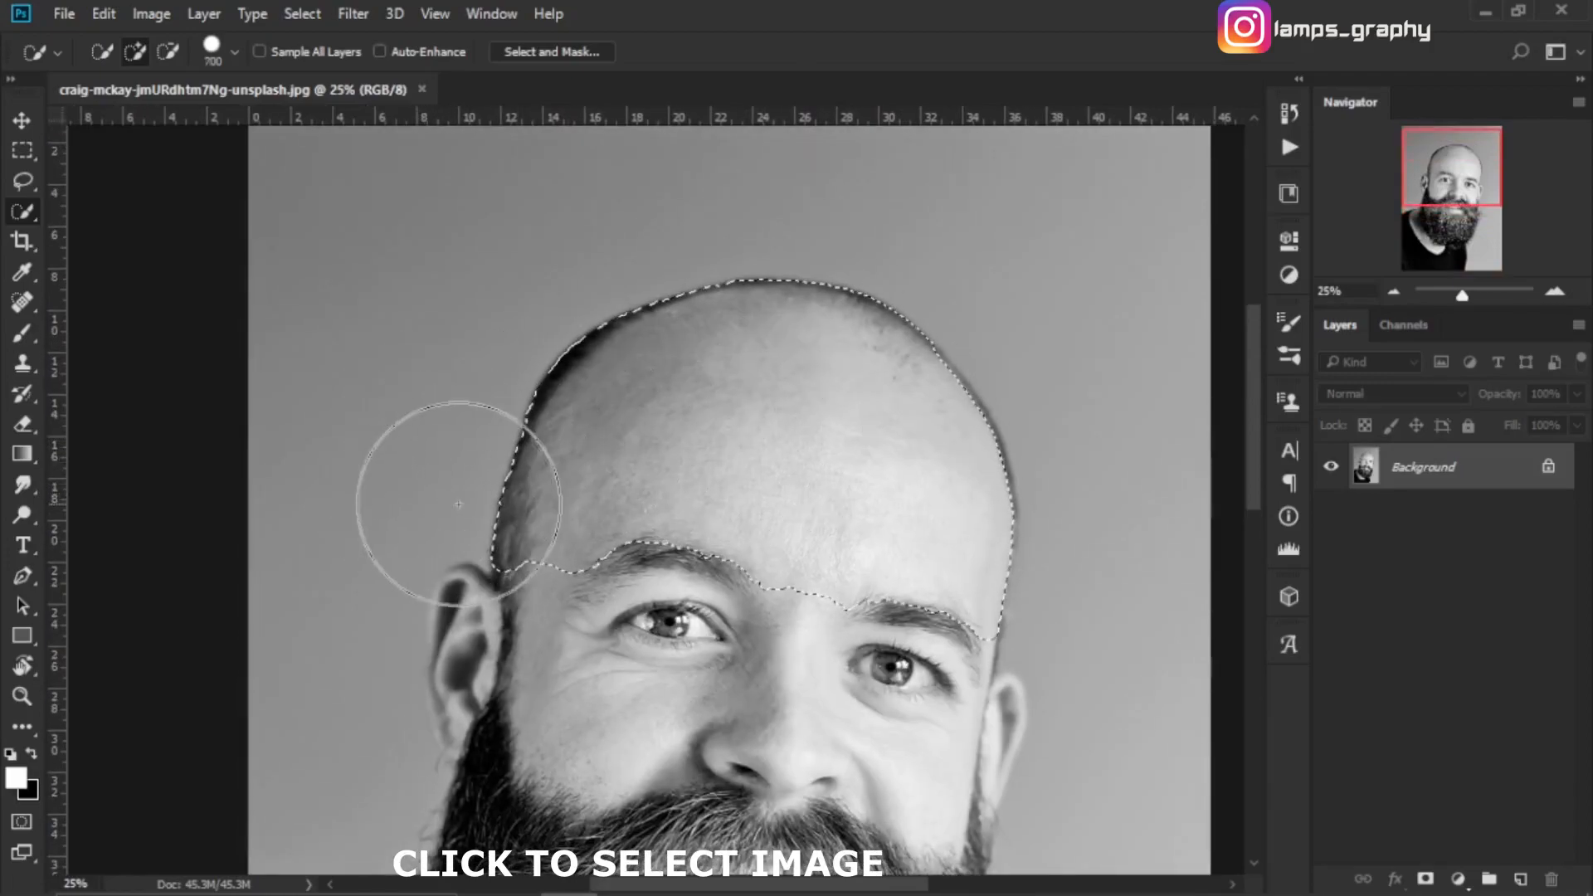
key("alt")
left_click(483, 522, "alt")
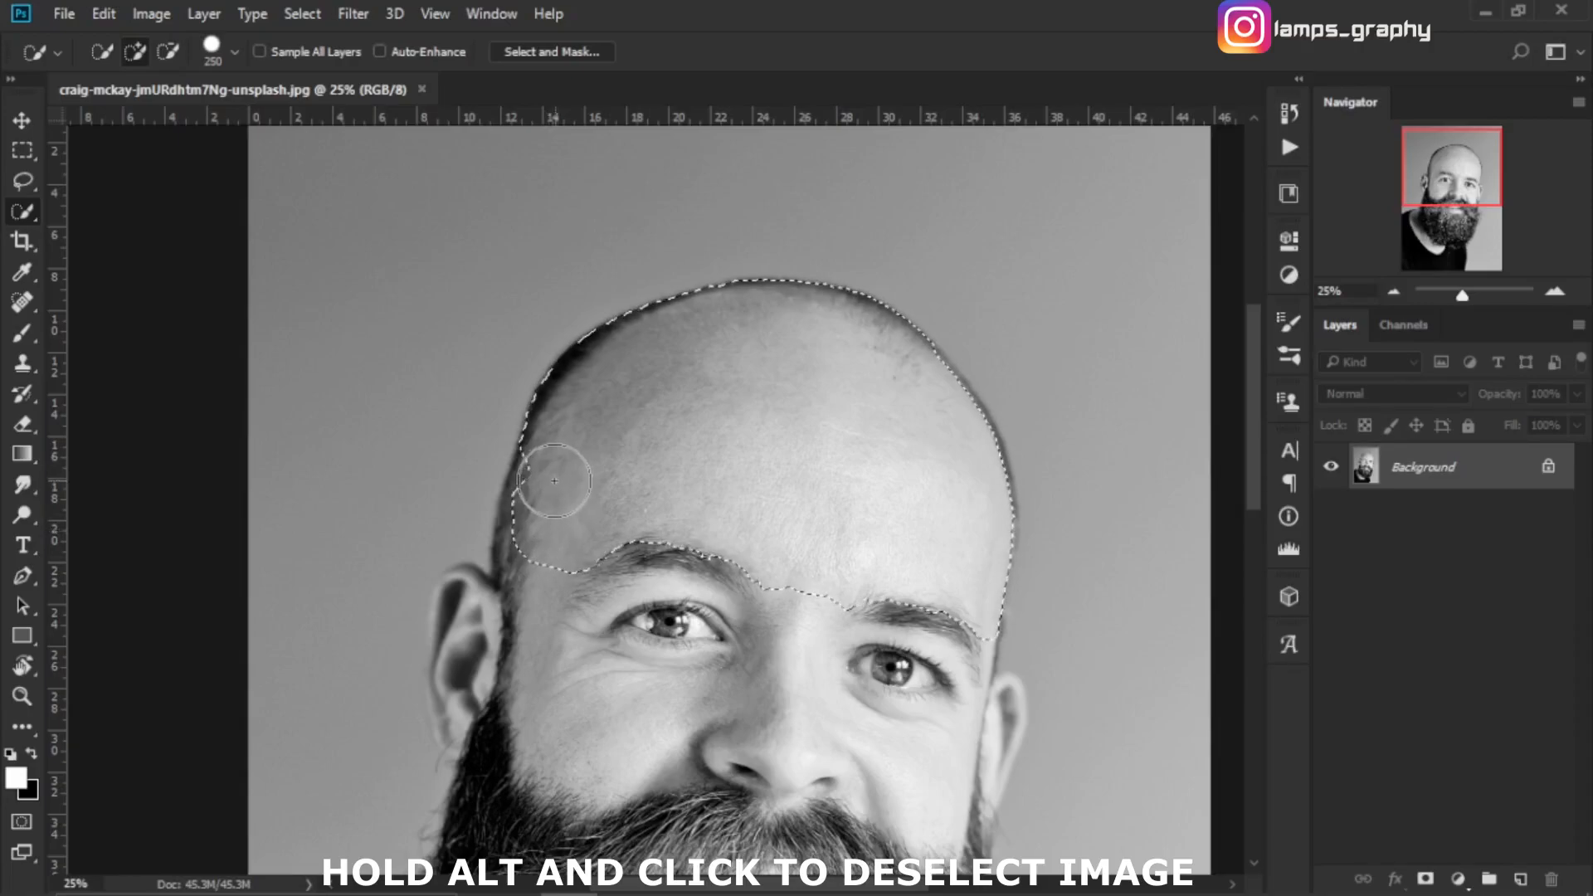
key("alt")
left_click(547, 336, "alt")
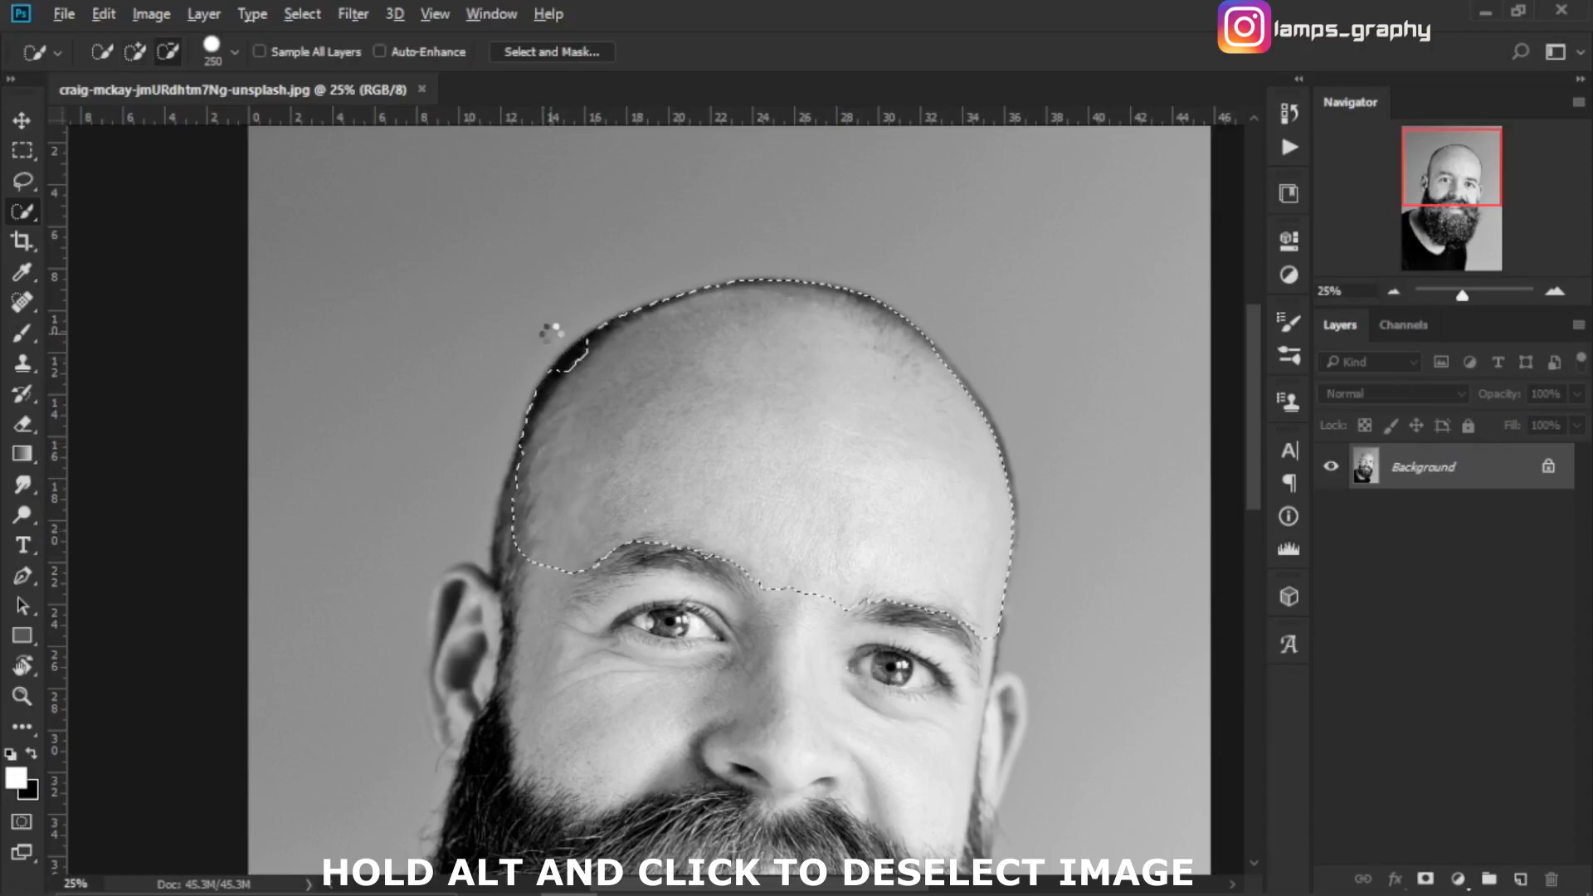
left_click(515, 375, "alt")
left_click(592, 312, "alt")
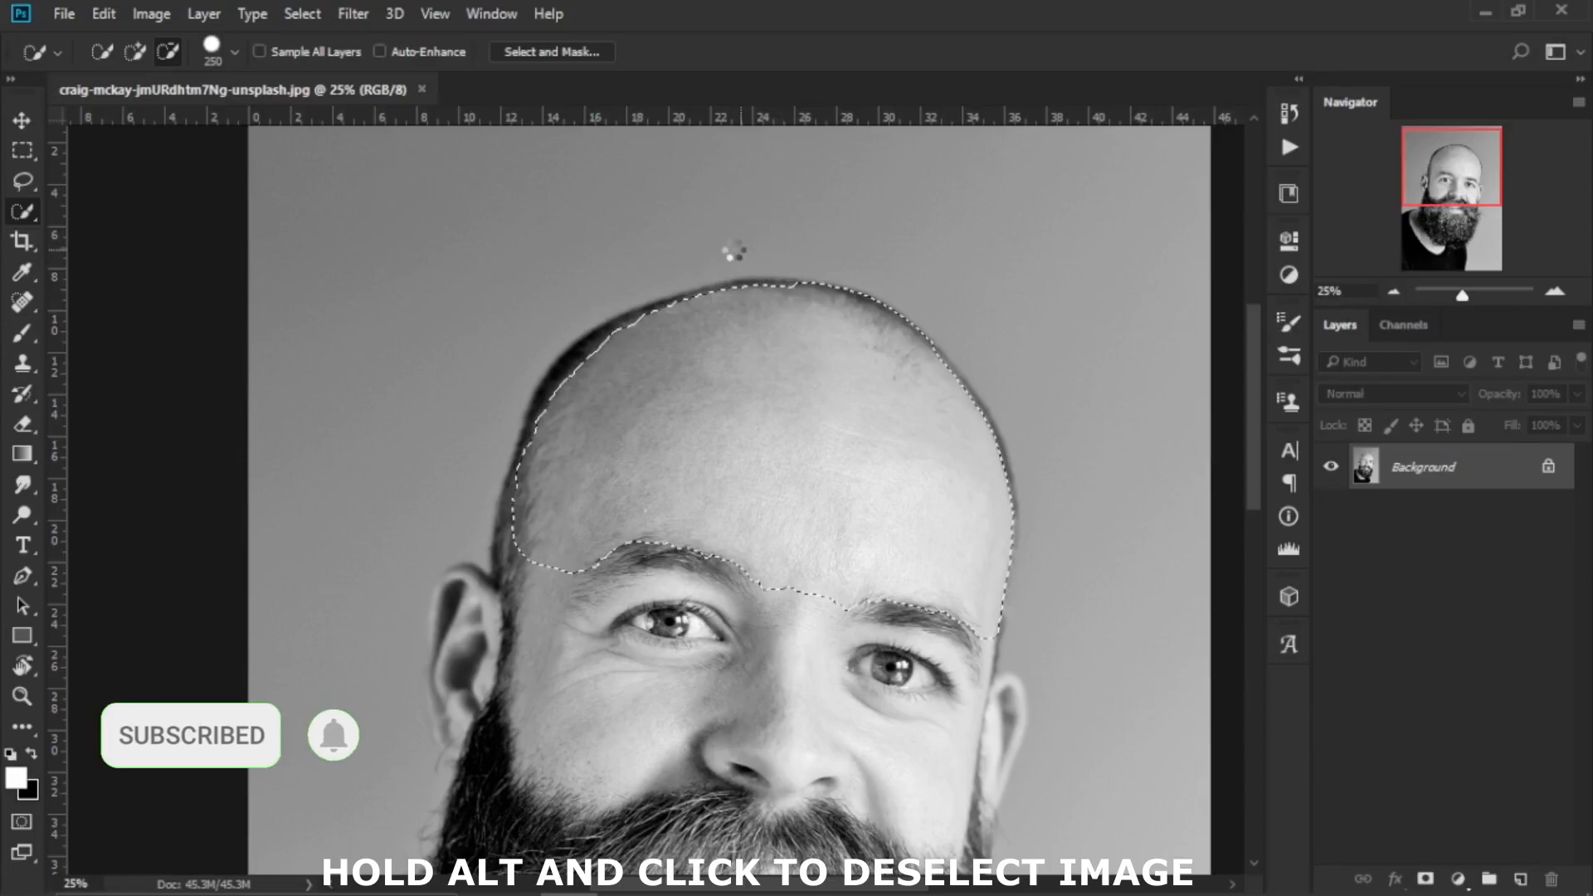
Step: Trim the selection inward along the top and upper right of the skull, and retouch its left edge
left_click(884, 275, "alt")
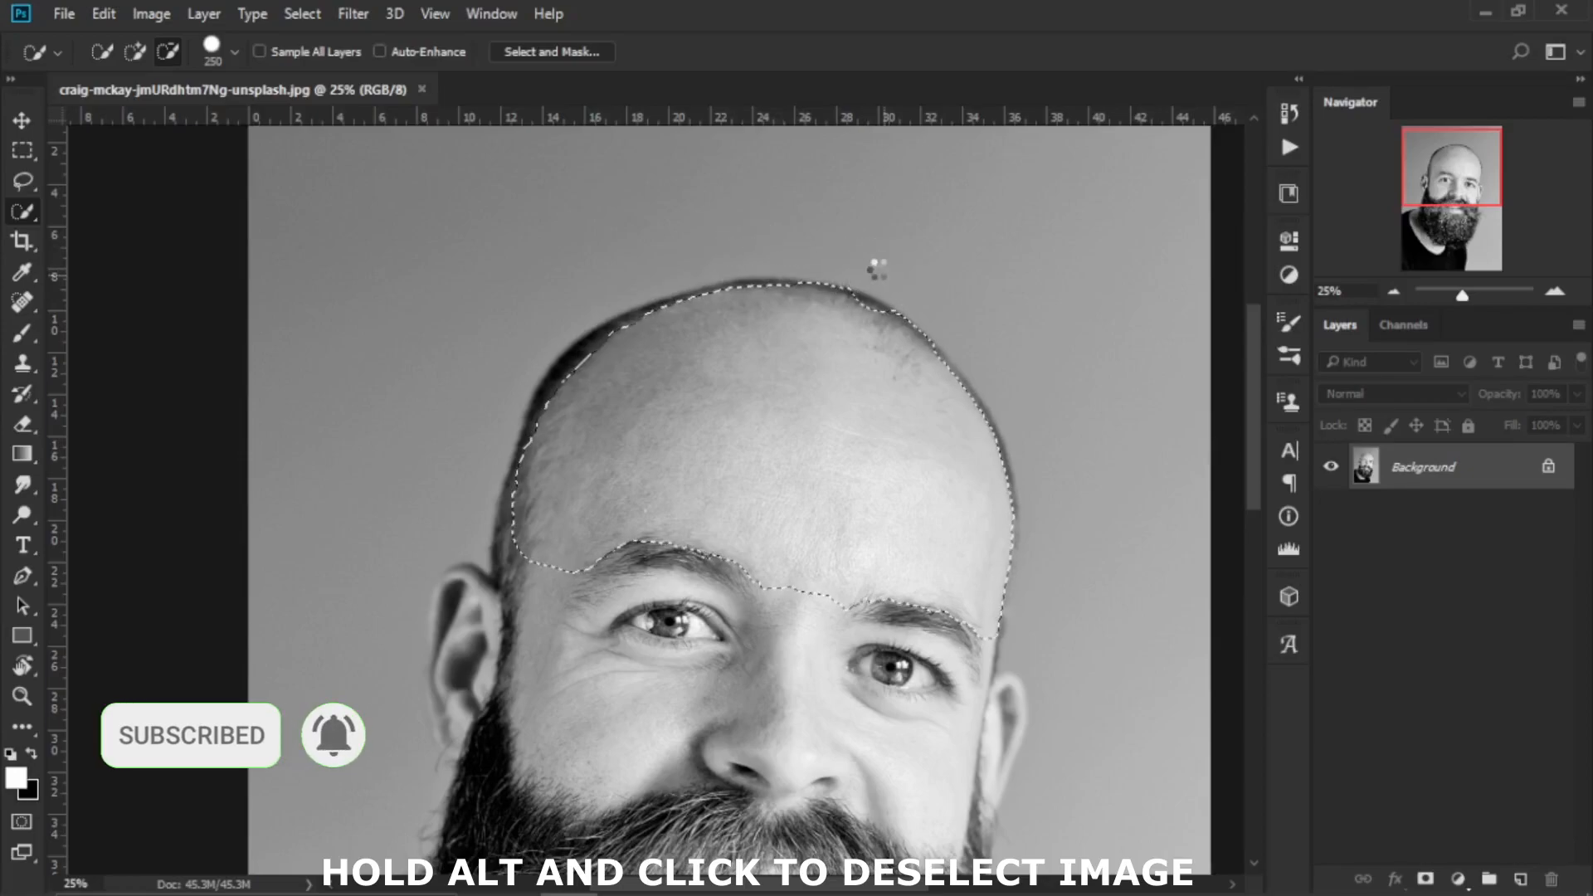
left_click(832, 256, "alt")
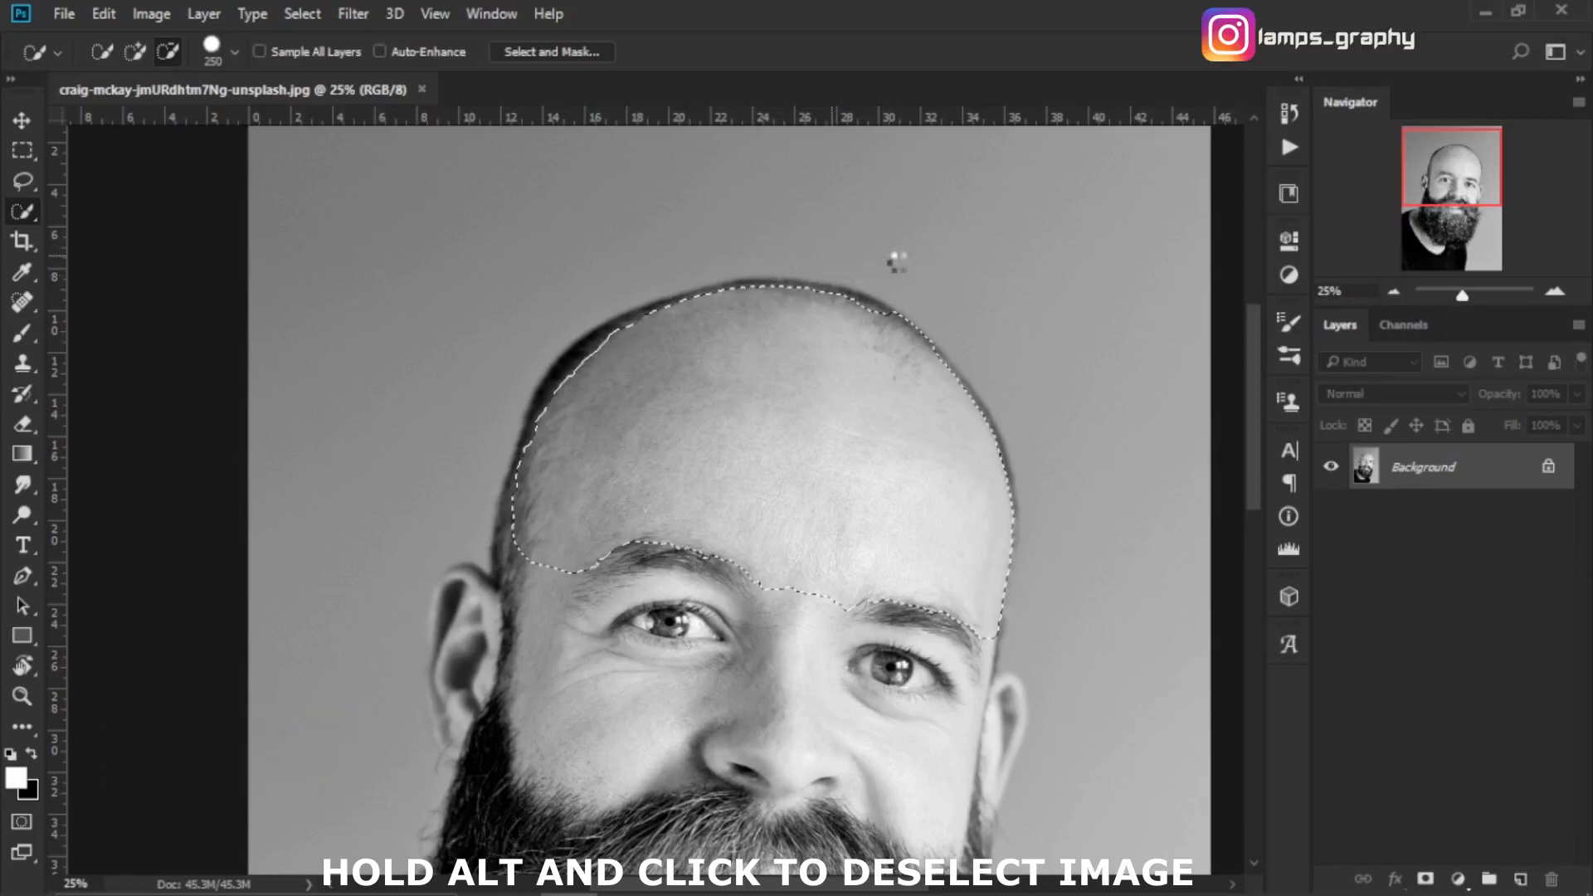
left_click(927, 298, "alt")
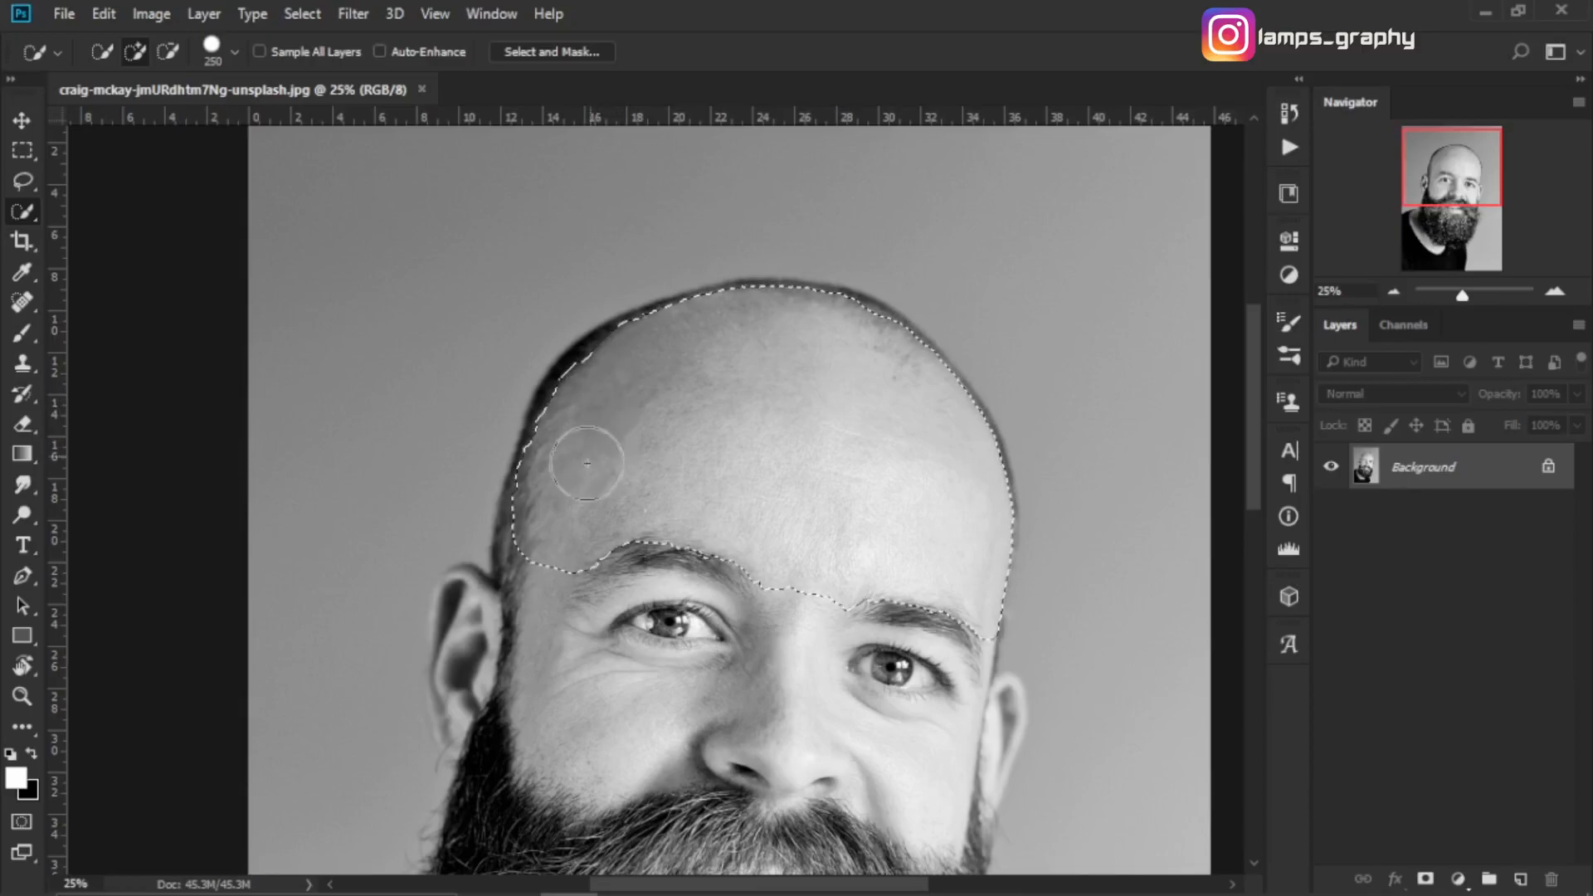
key("alt")
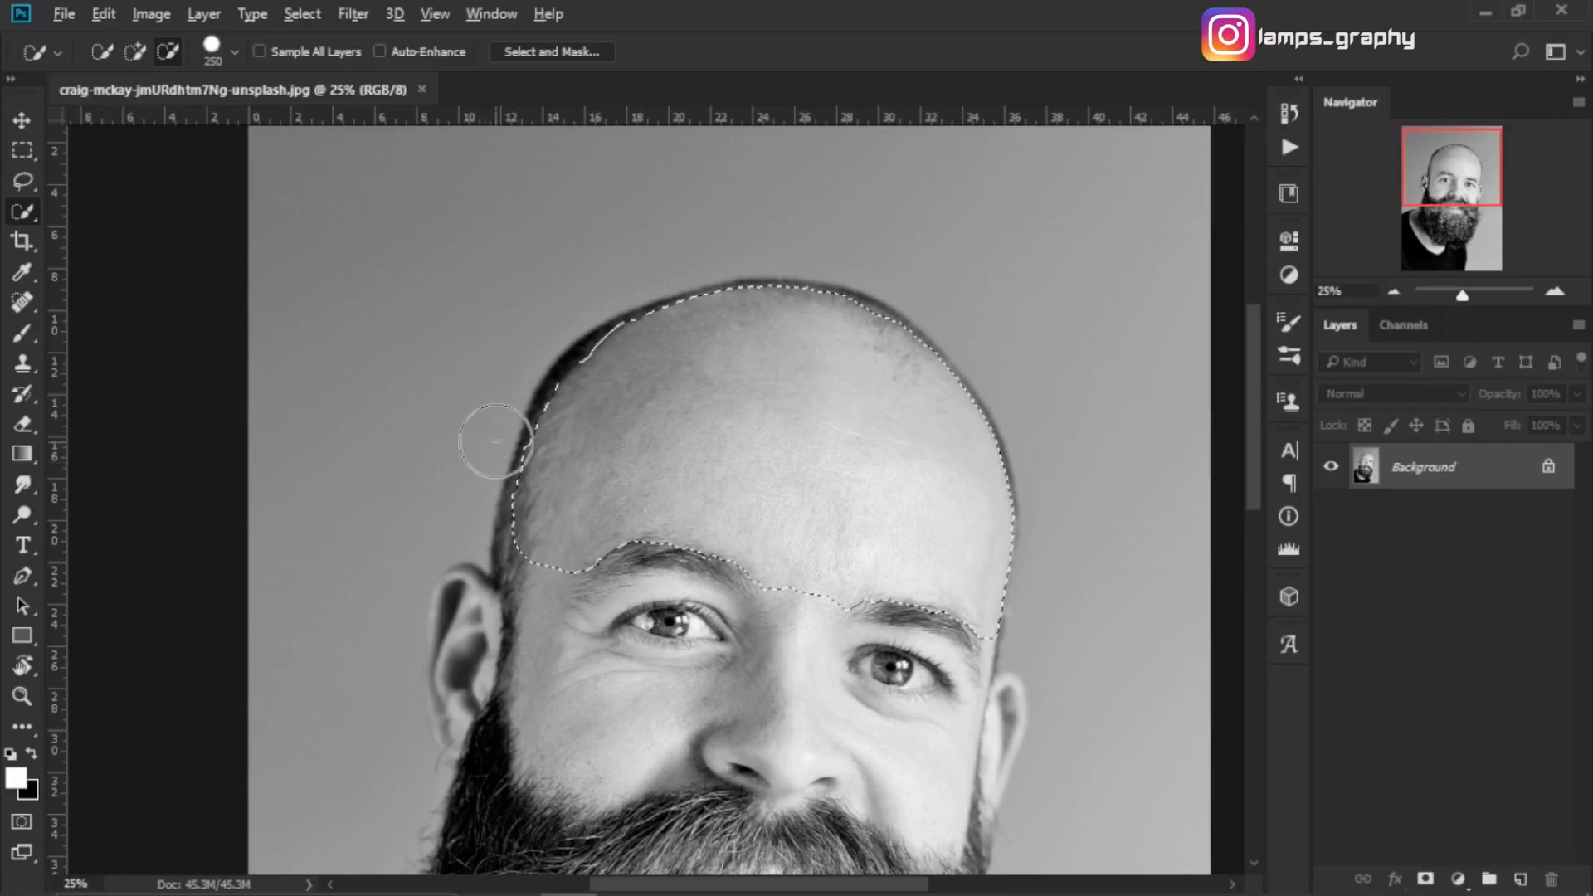
left_click_drag(490, 436, 466, 480)
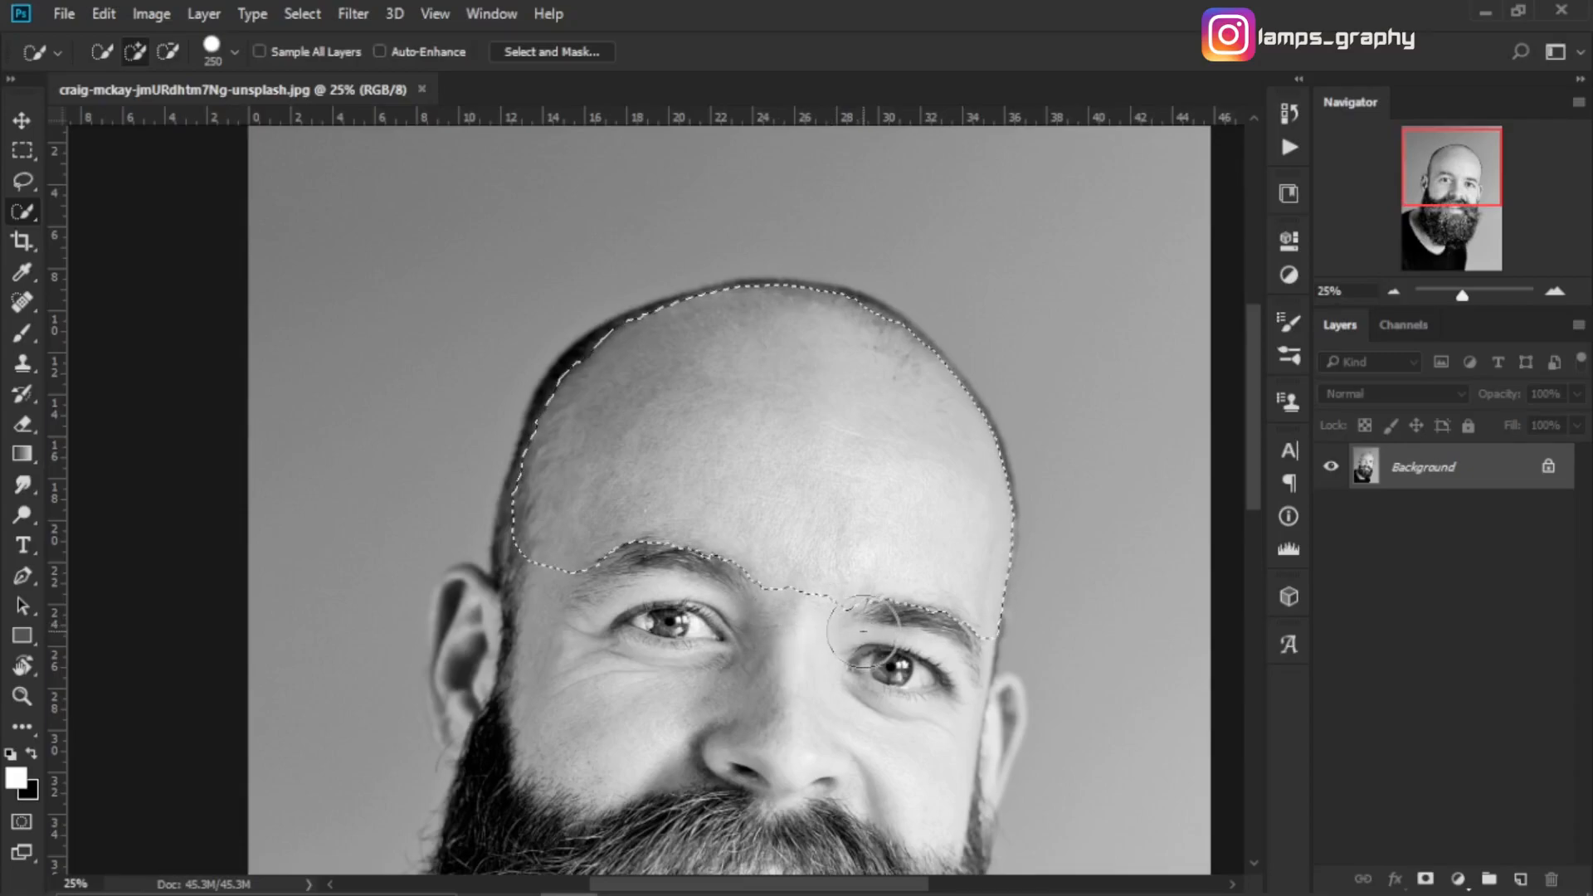
Step: Refine the selection along the eyebrows and copy the selected head area onto its own layer
key("alt")
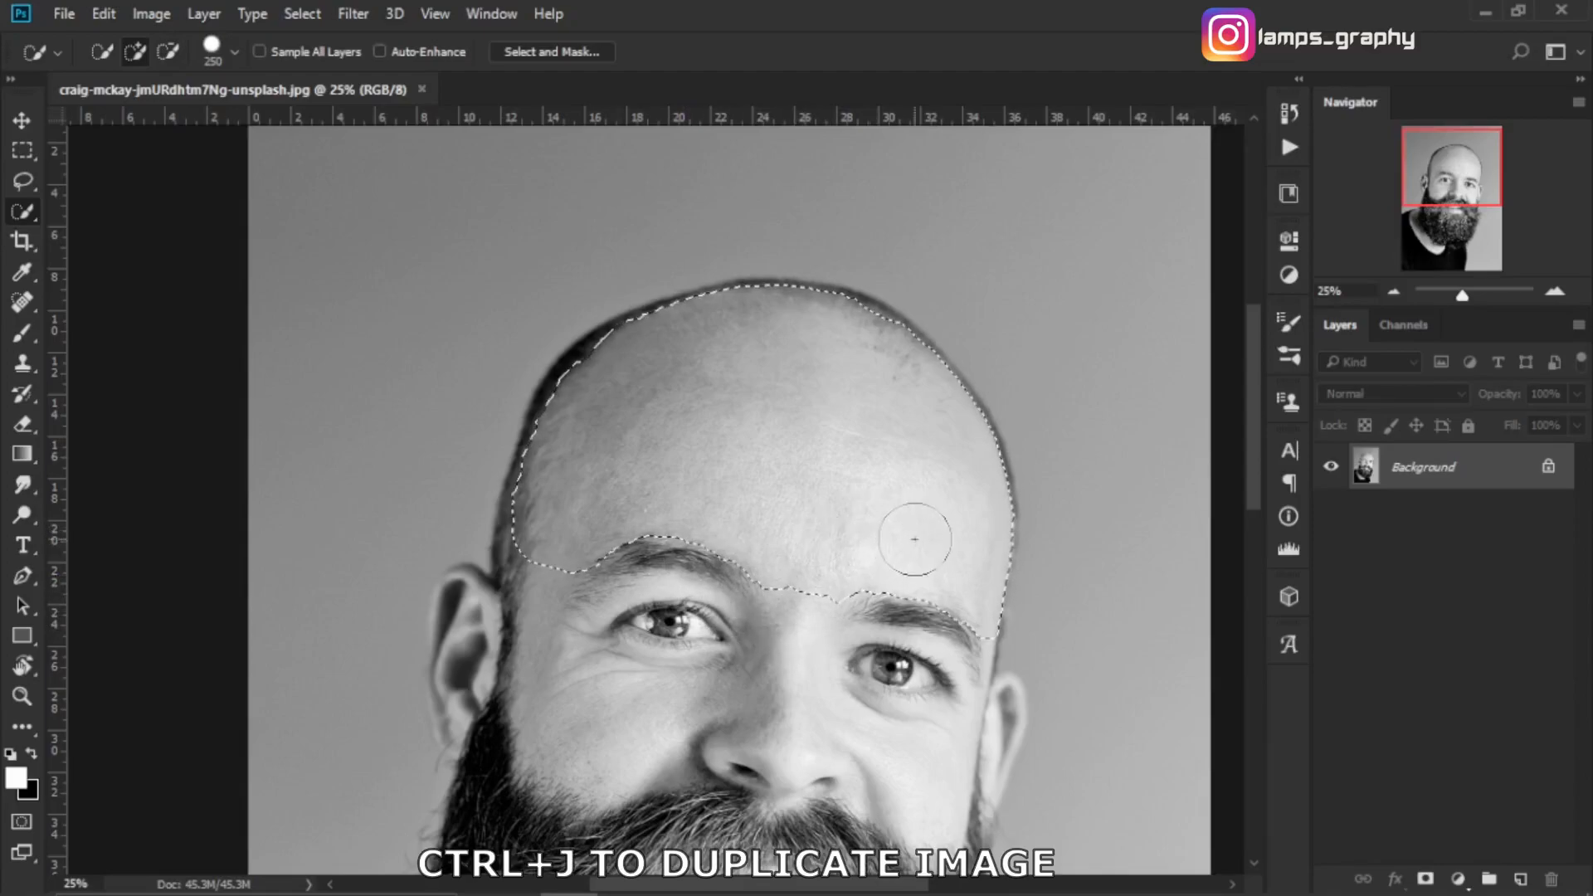
key("ctrl+j")
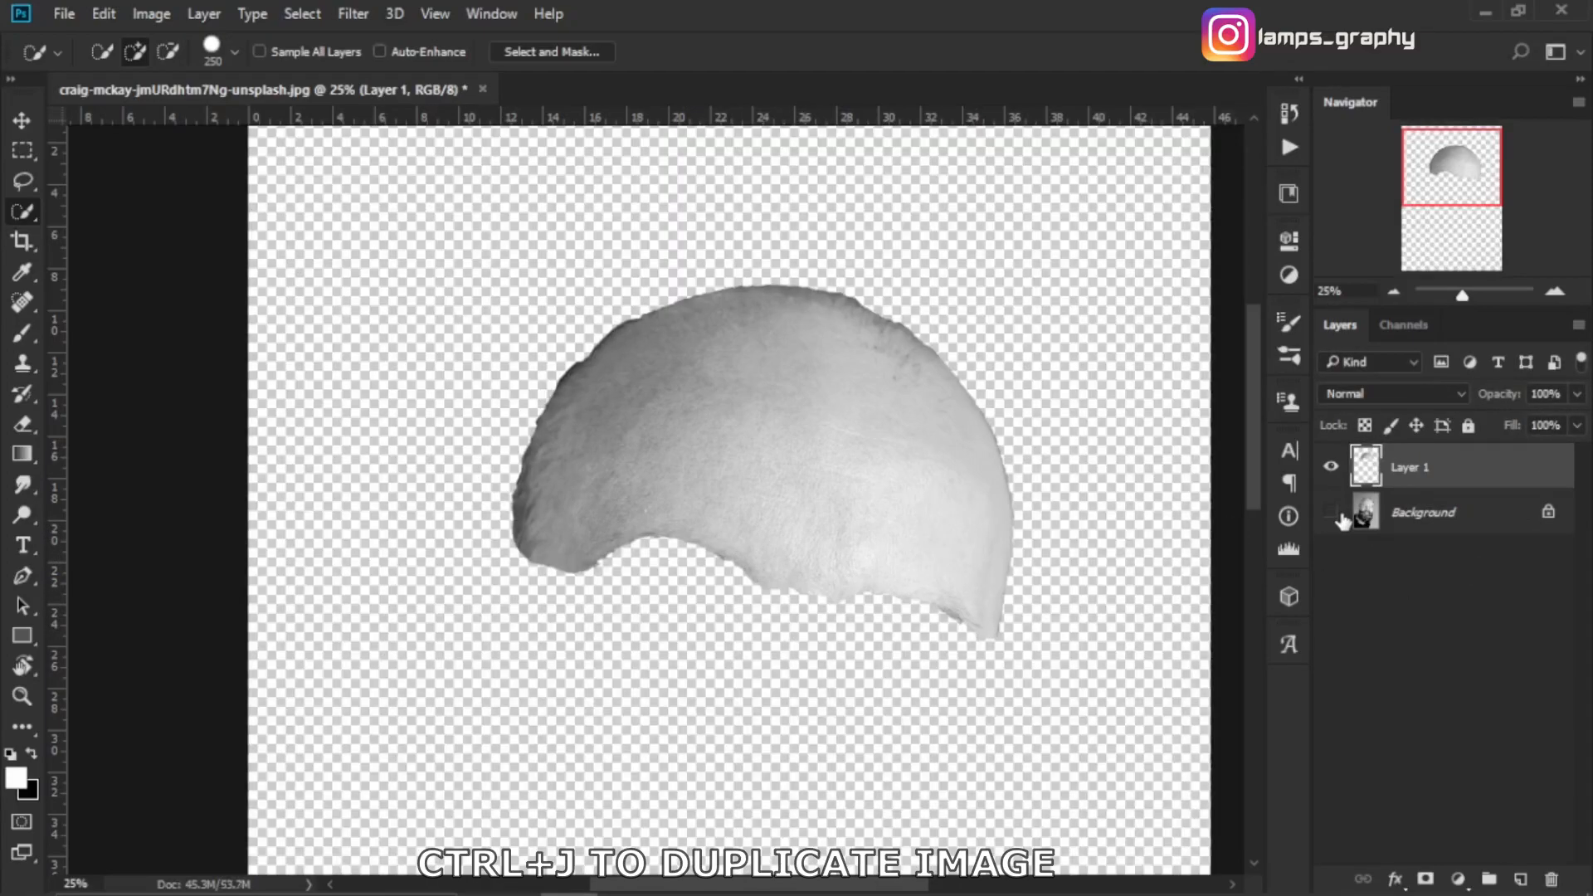
left_click(1333, 512)
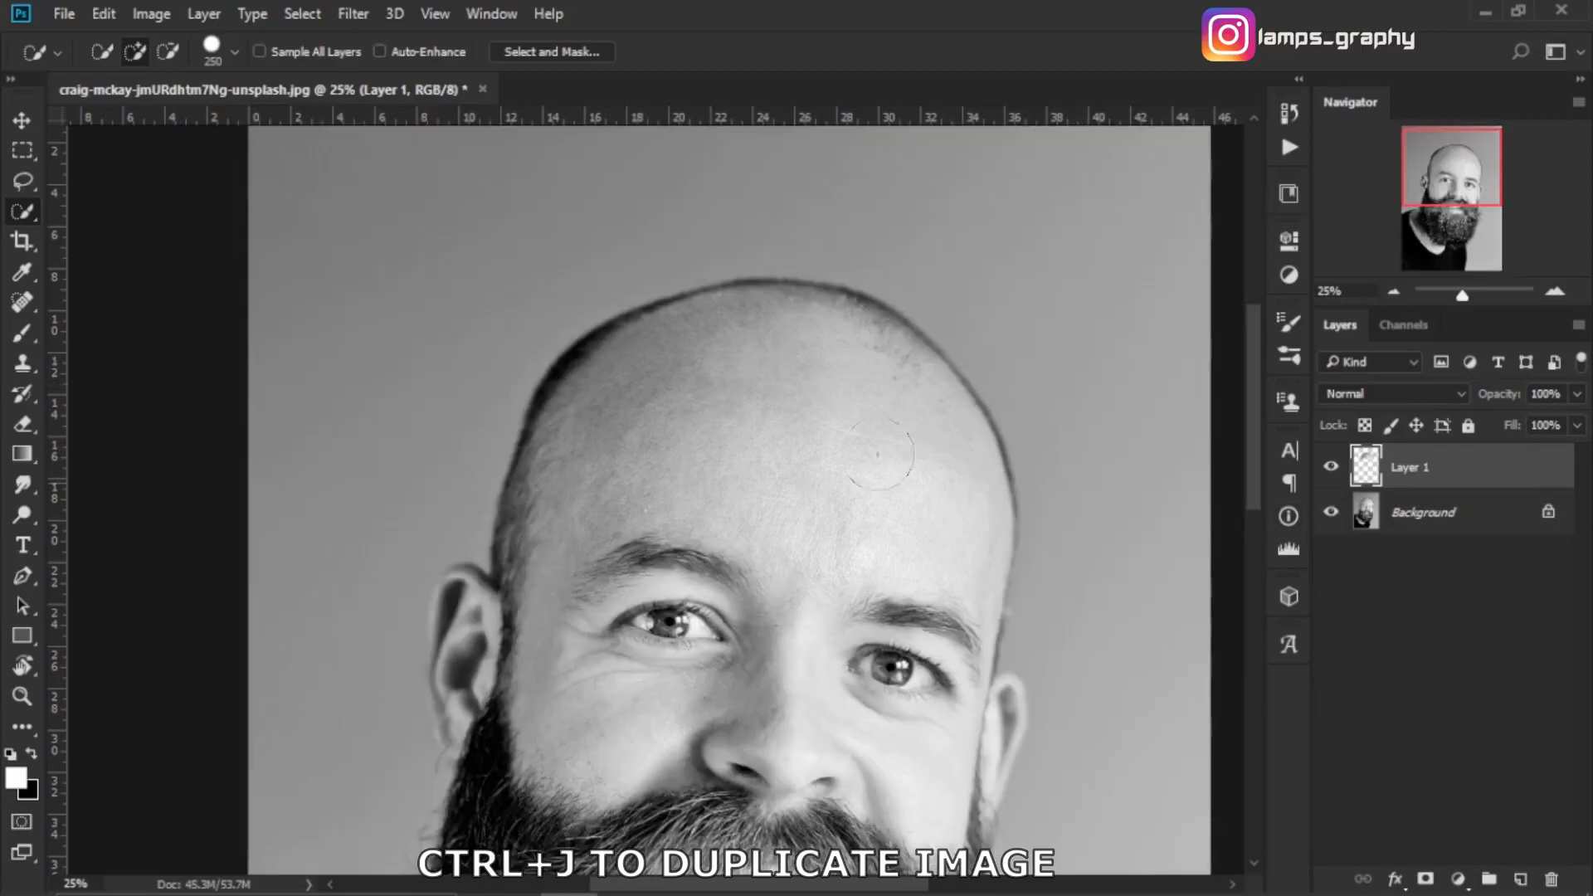
Step: Place the blue underwater bubbles photo from the image folder into the portrait document above Layer 1
left_click(511, 873)
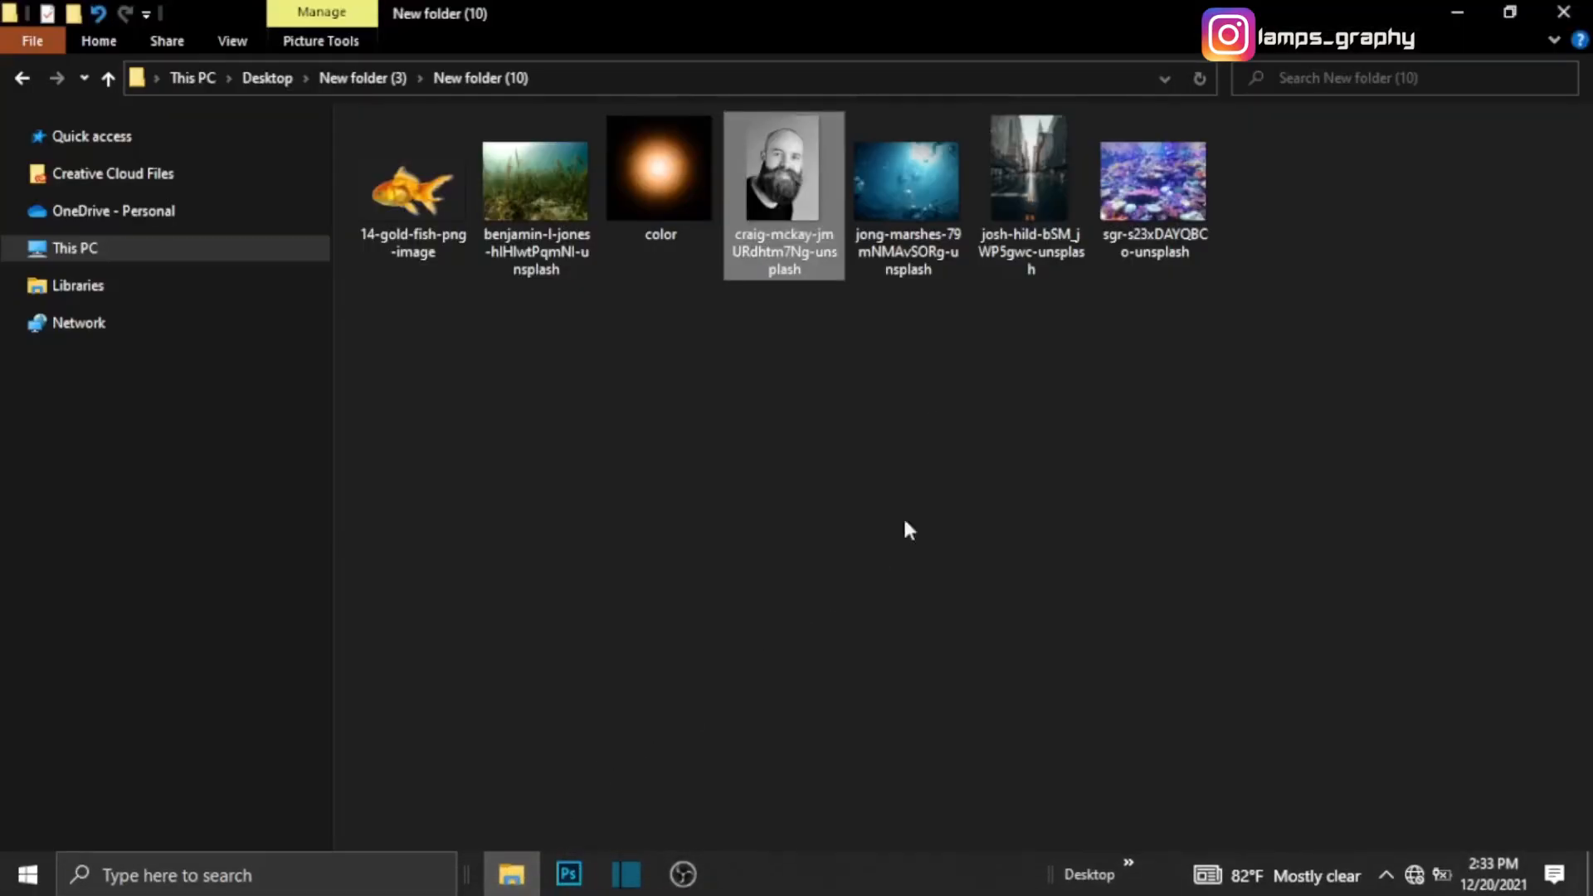
left_click(882, 226)
left_click_drag(921, 235, 734, 586)
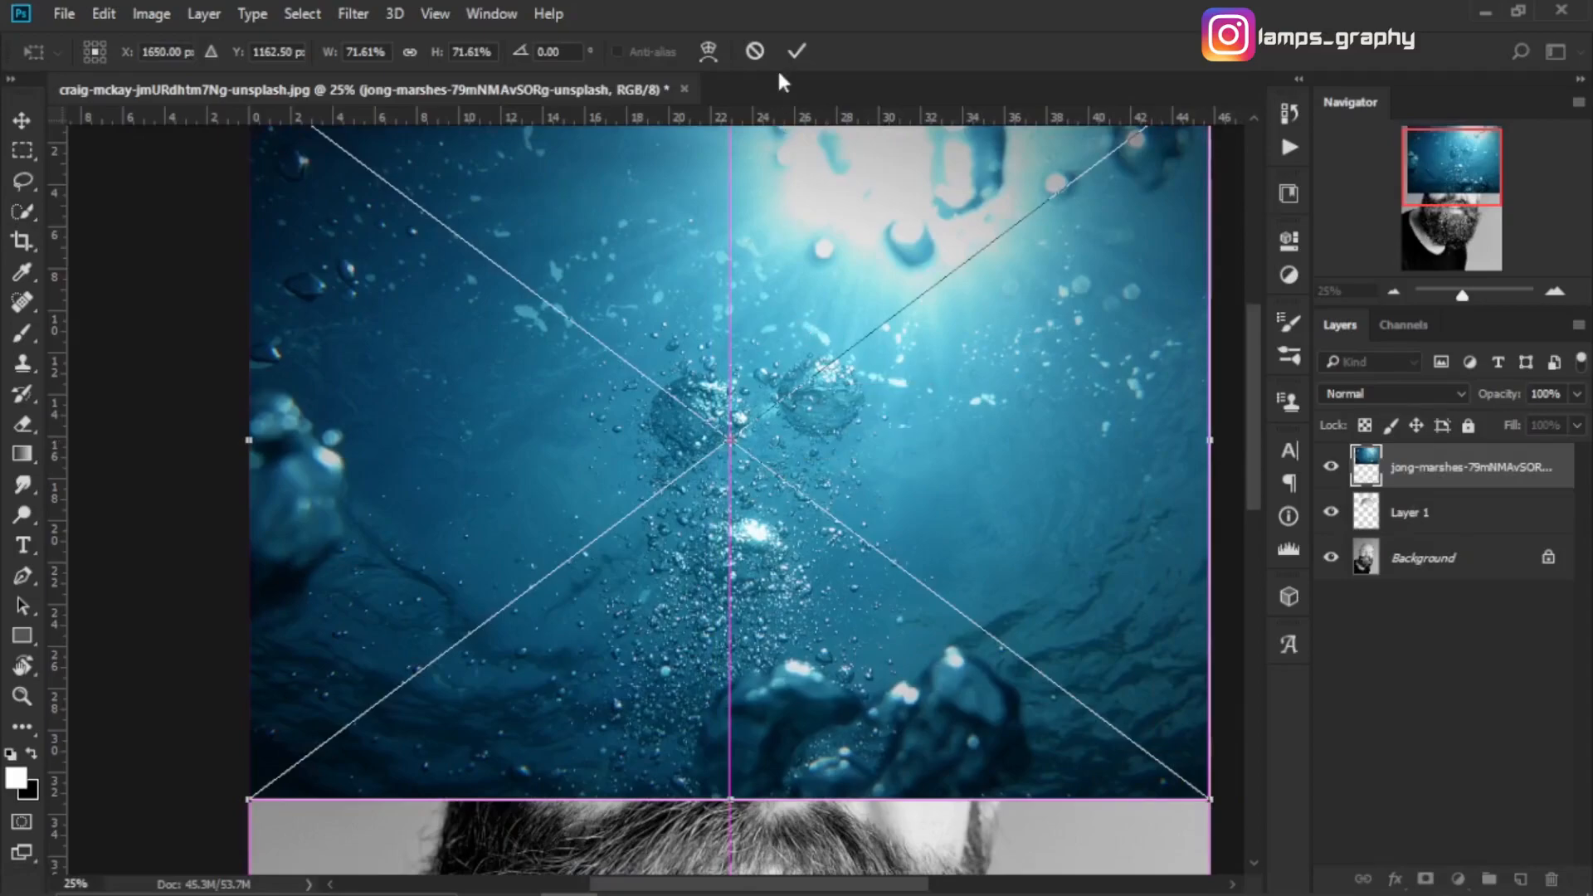
left_click(798, 52)
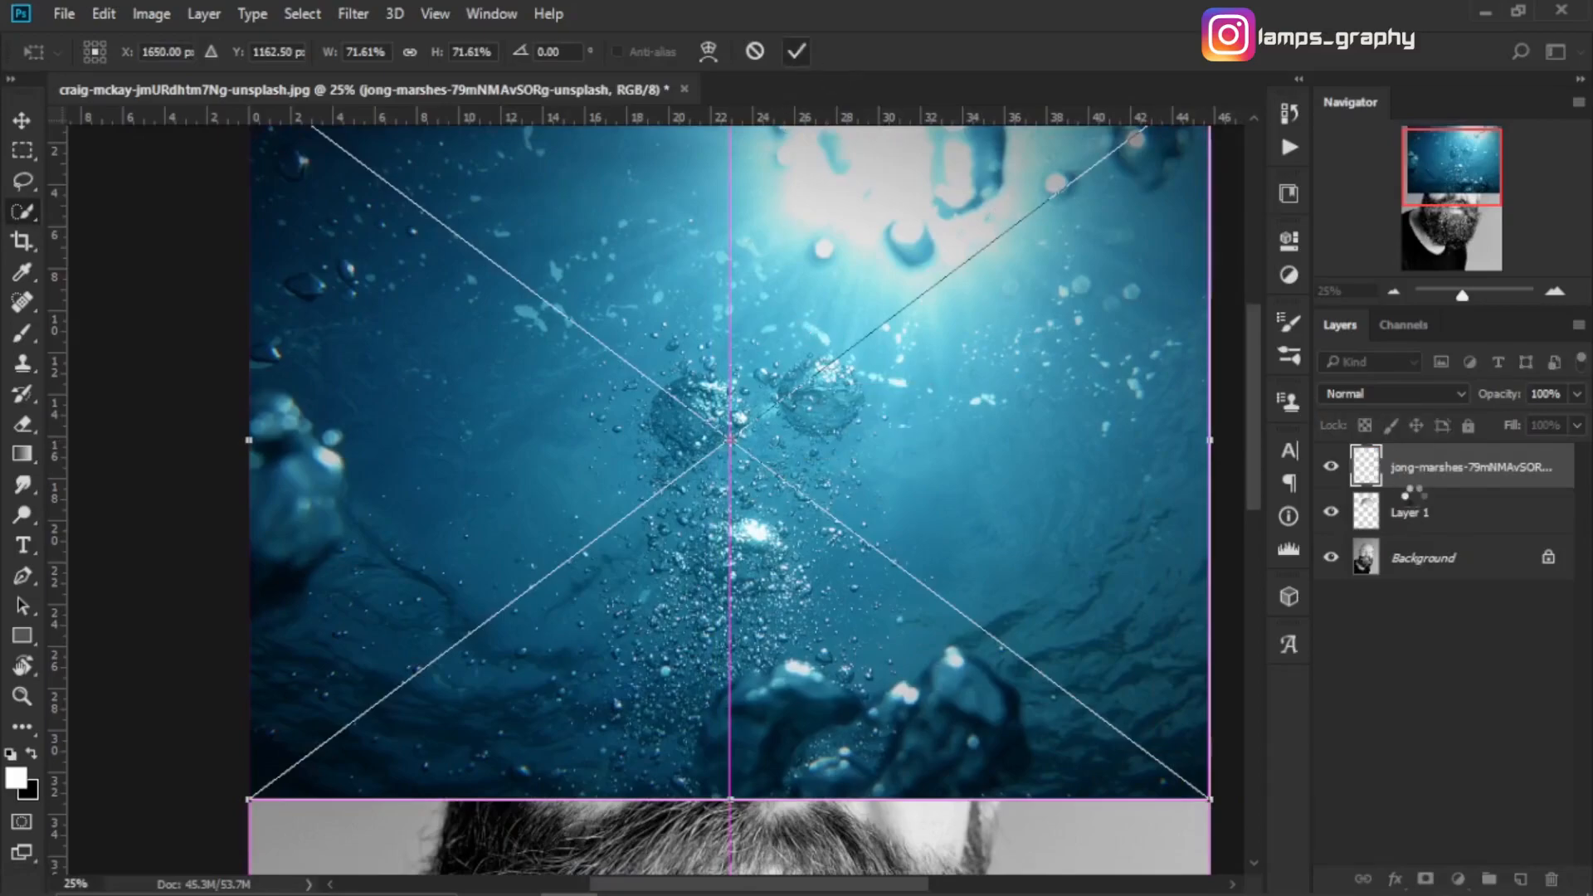
Step: Clip the underwater photo to Layer 1 and reposition it so the bubbles fill the forehead area
right_click(1443, 469)
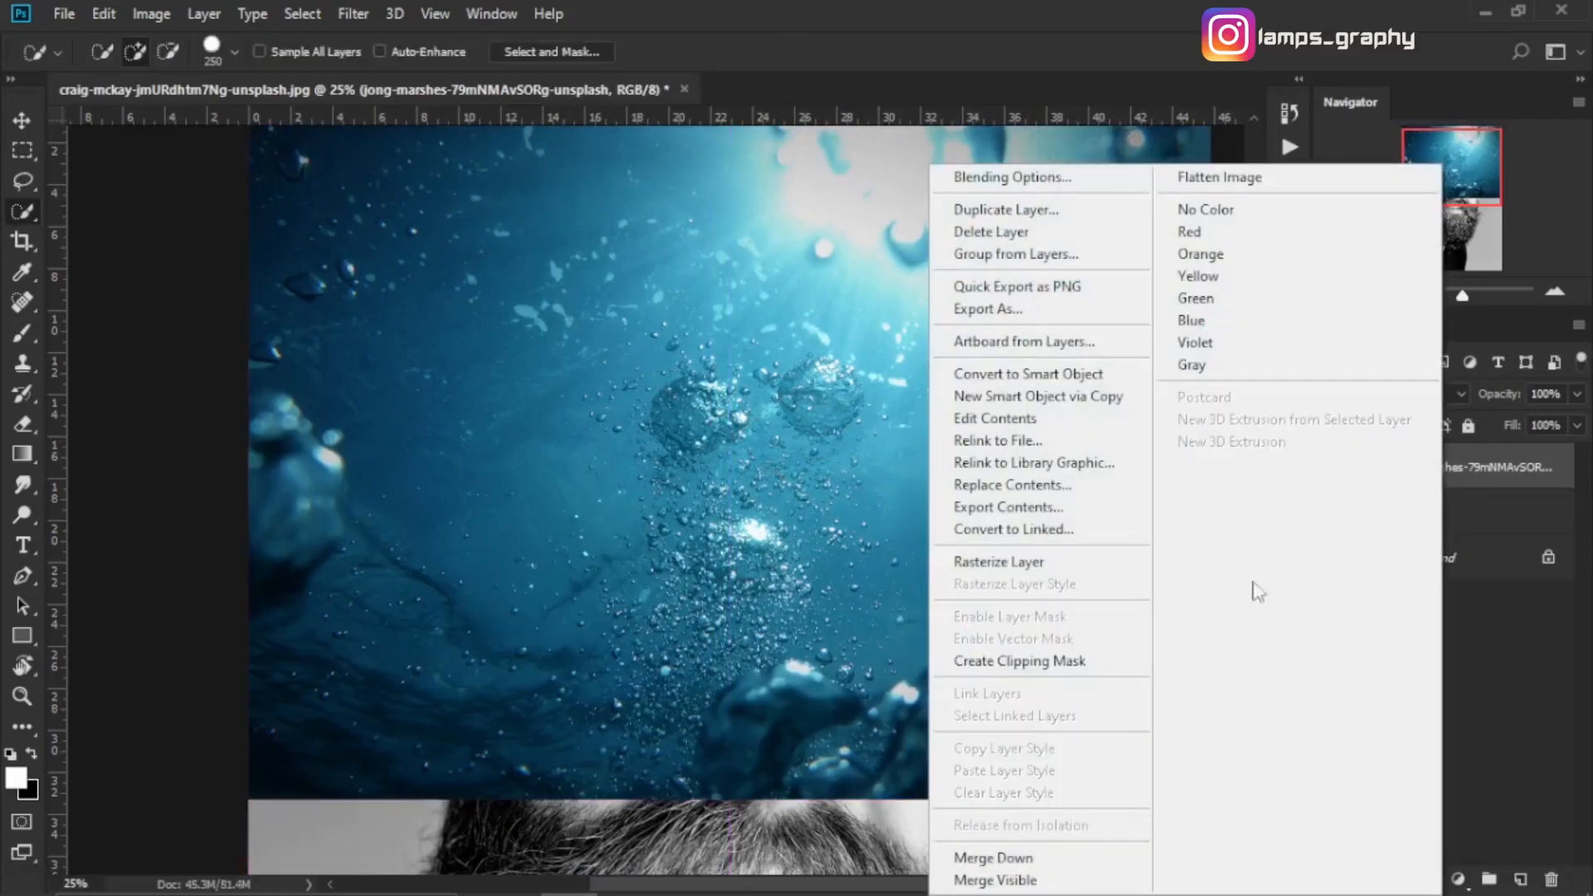
left_click(1118, 664)
key("v")
mouse_move(827, 502)
left_mouse_down()
mouse_move(789, 423)
mouse_move(859, 448)
mouse_move(834, 365)
mouse_move(865, 594)
left_mouse_up()
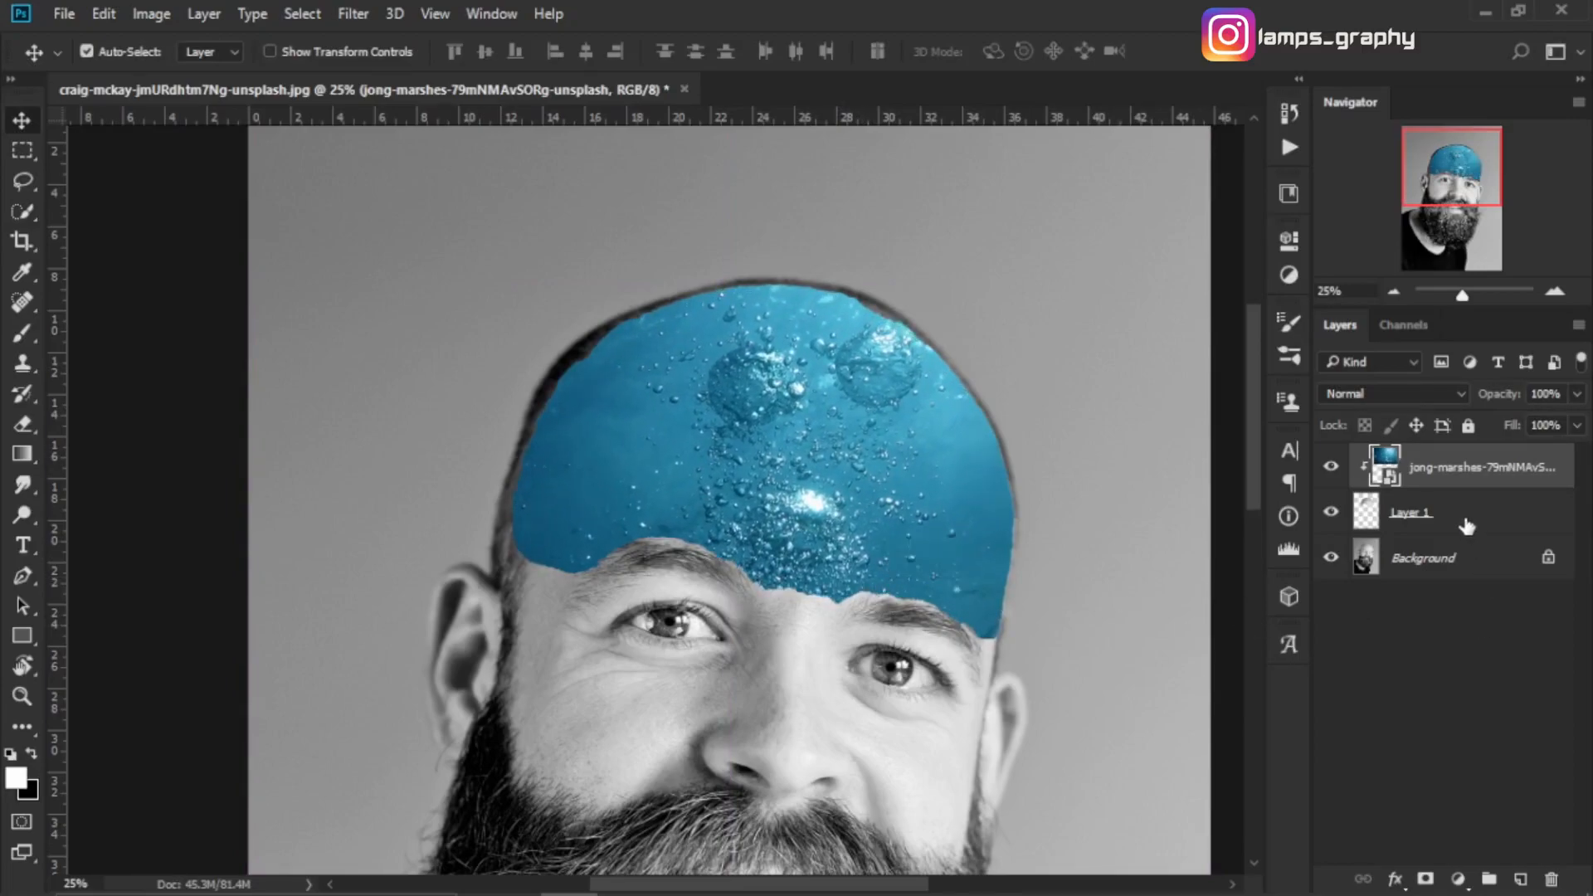
Step: Add a layer mask to Layer 1 and softly erase the water's lower edge above the right eyebrow and nose
left_click(1548, 525)
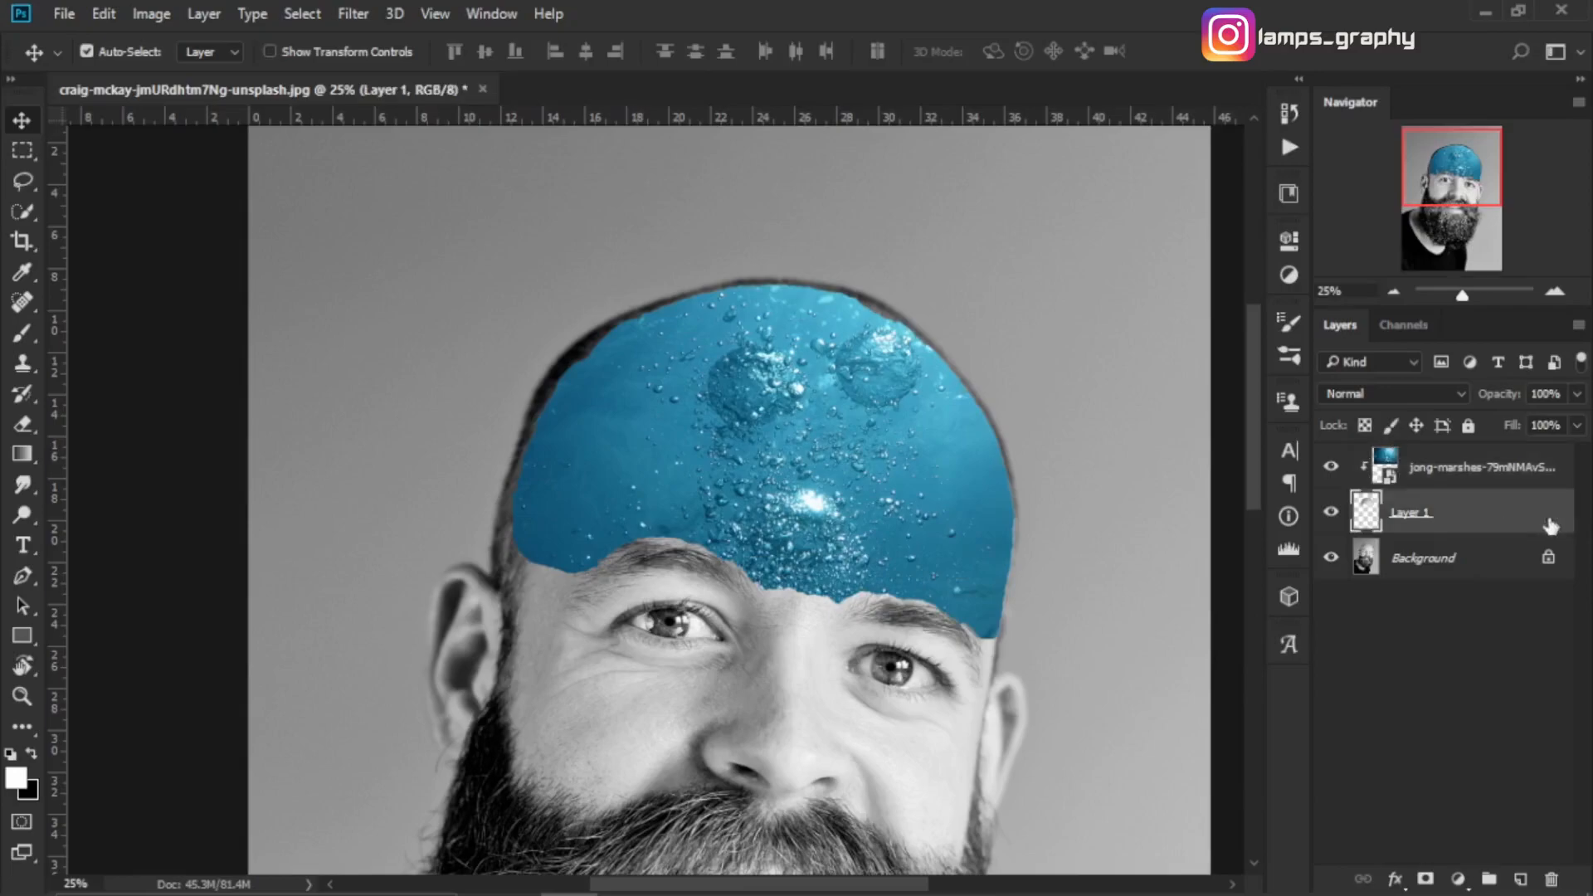
left_click(1428, 879)
key("e")
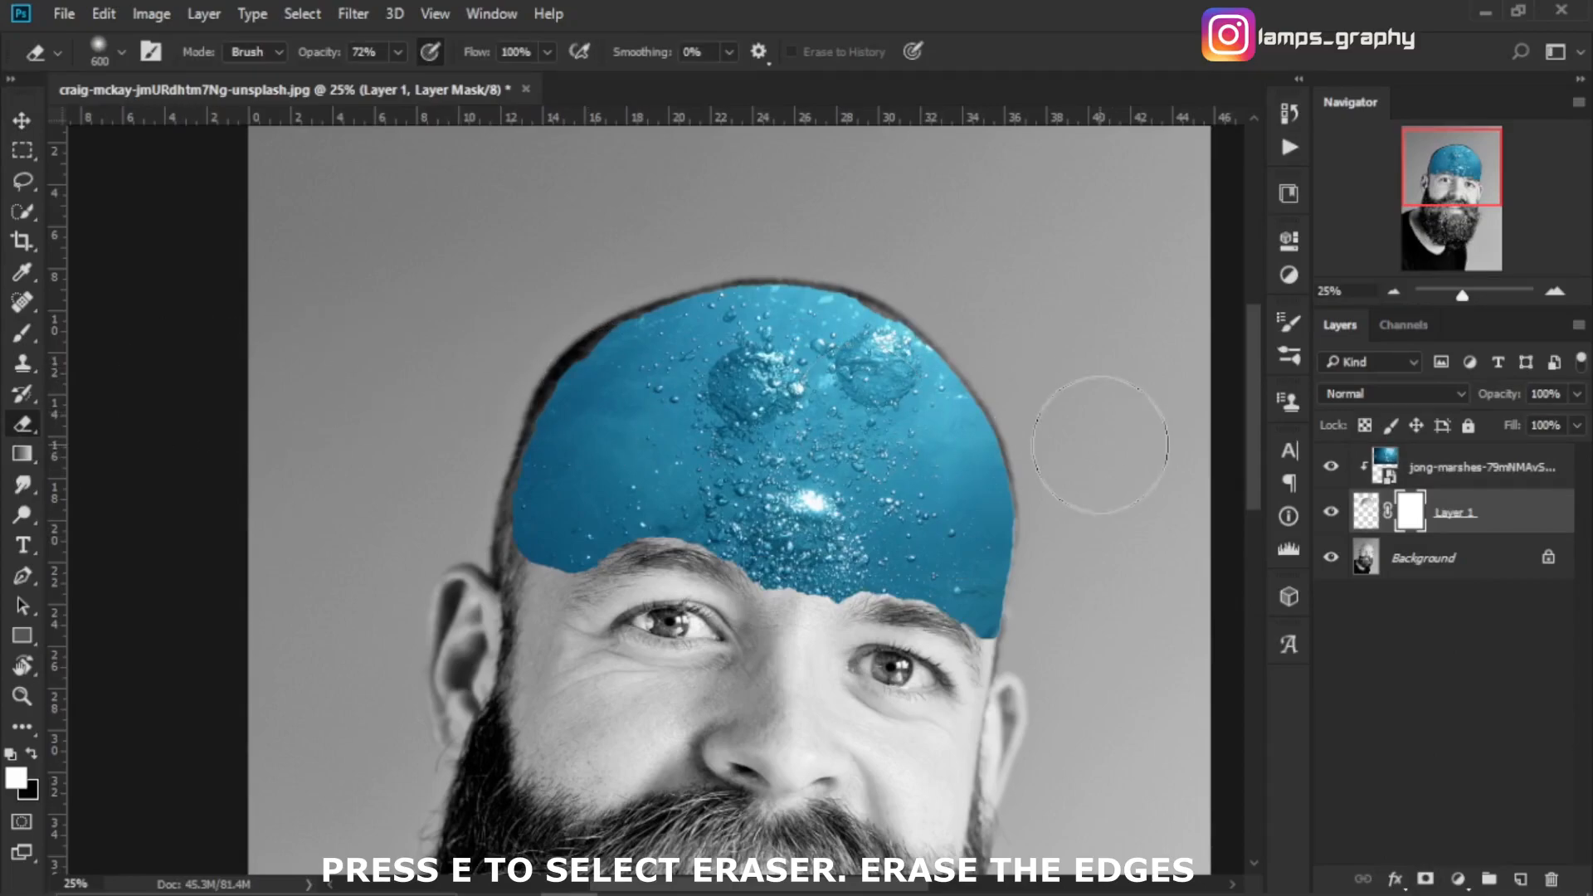
key("bracketleft")
key("bracketleft")
key("bracketleft")
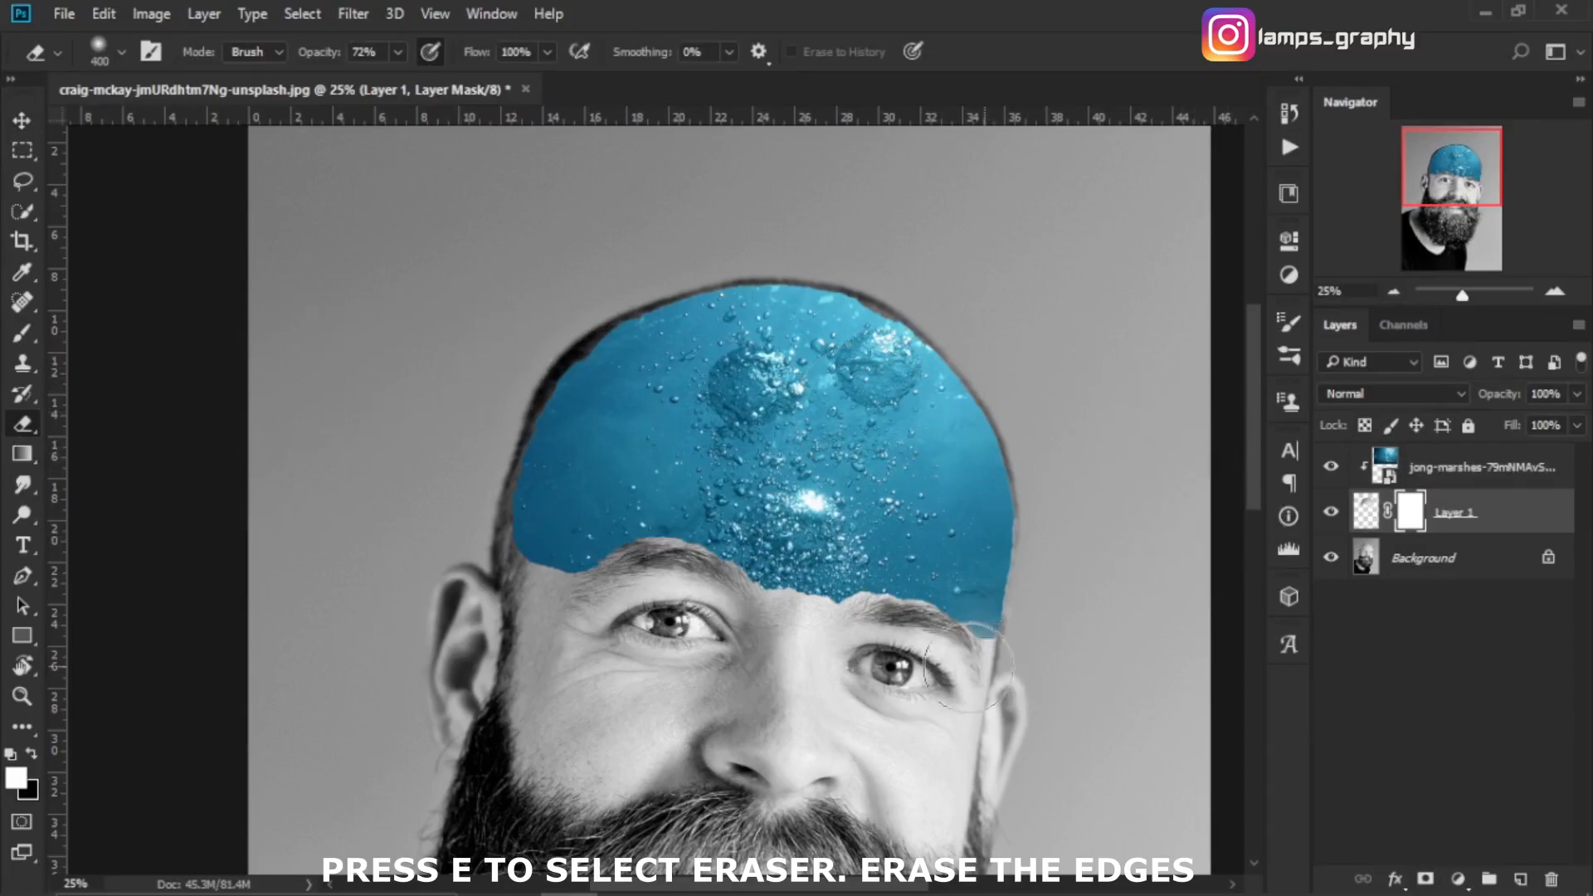
mouse_move(963, 645)
left_mouse_down()
mouse_move(977, 674)
mouse_move(836, 630)
mouse_move(876, 622)
mouse_move(752, 618)
mouse_move(838, 620)
mouse_move(810, 620)
mouse_move(732, 565)
left_mouse_up()
Step: Set the Eraser opacity to 87% and fade the water's edges along the brows and around the skull, undoing the excess stroke on the right
left_click(398, 51)
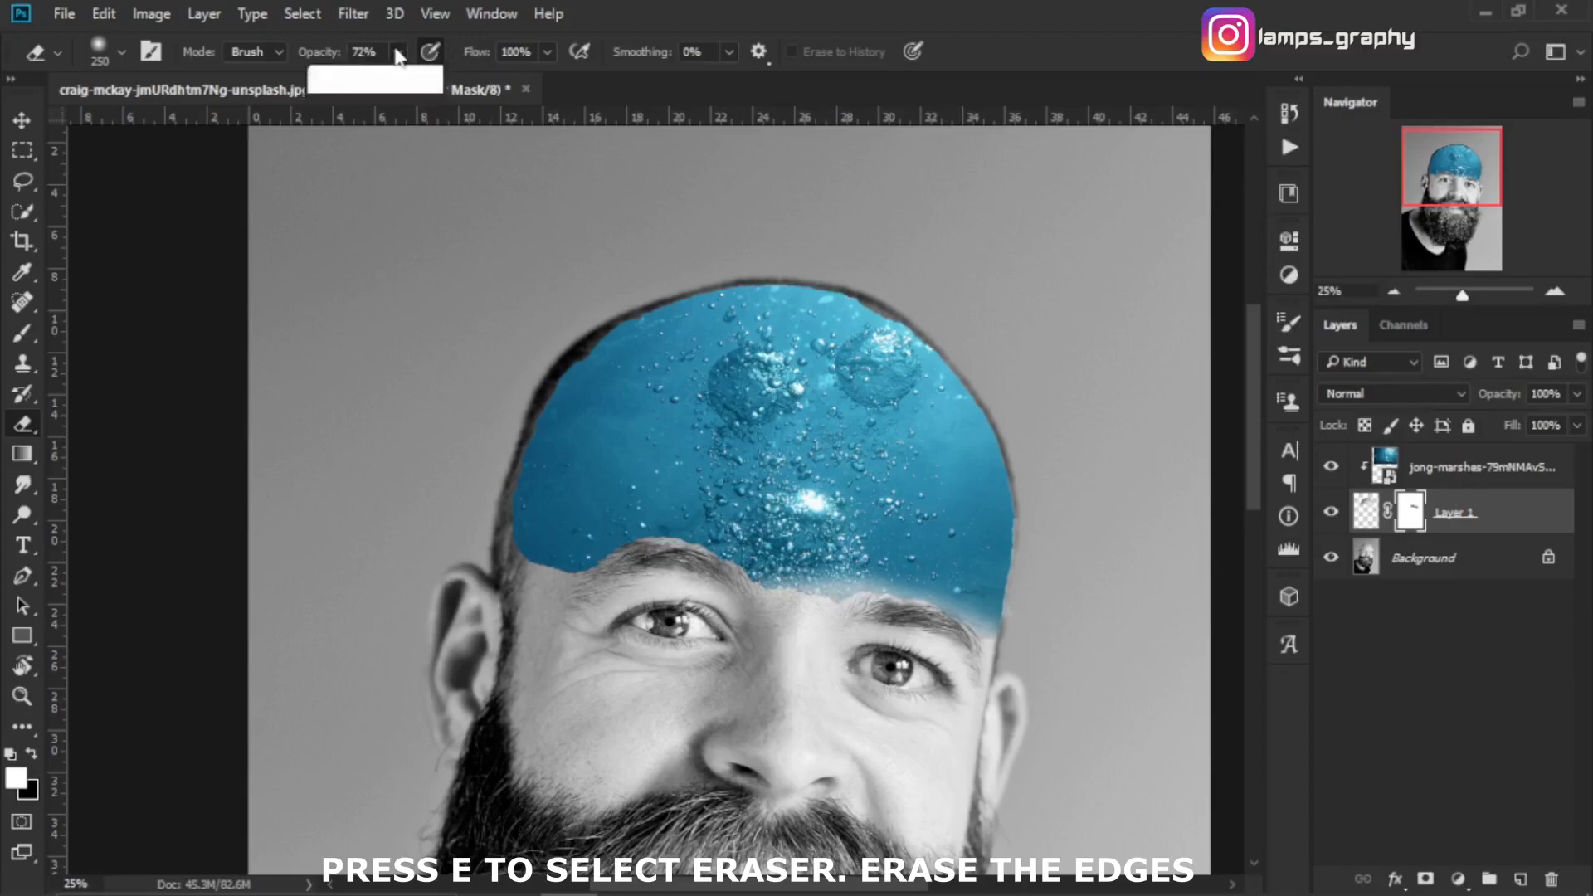
mouse_move(836, 628)
left_mouse_down()
mouse_move(742, 602)
mouse_move(698, 572)
left_mouse_up()
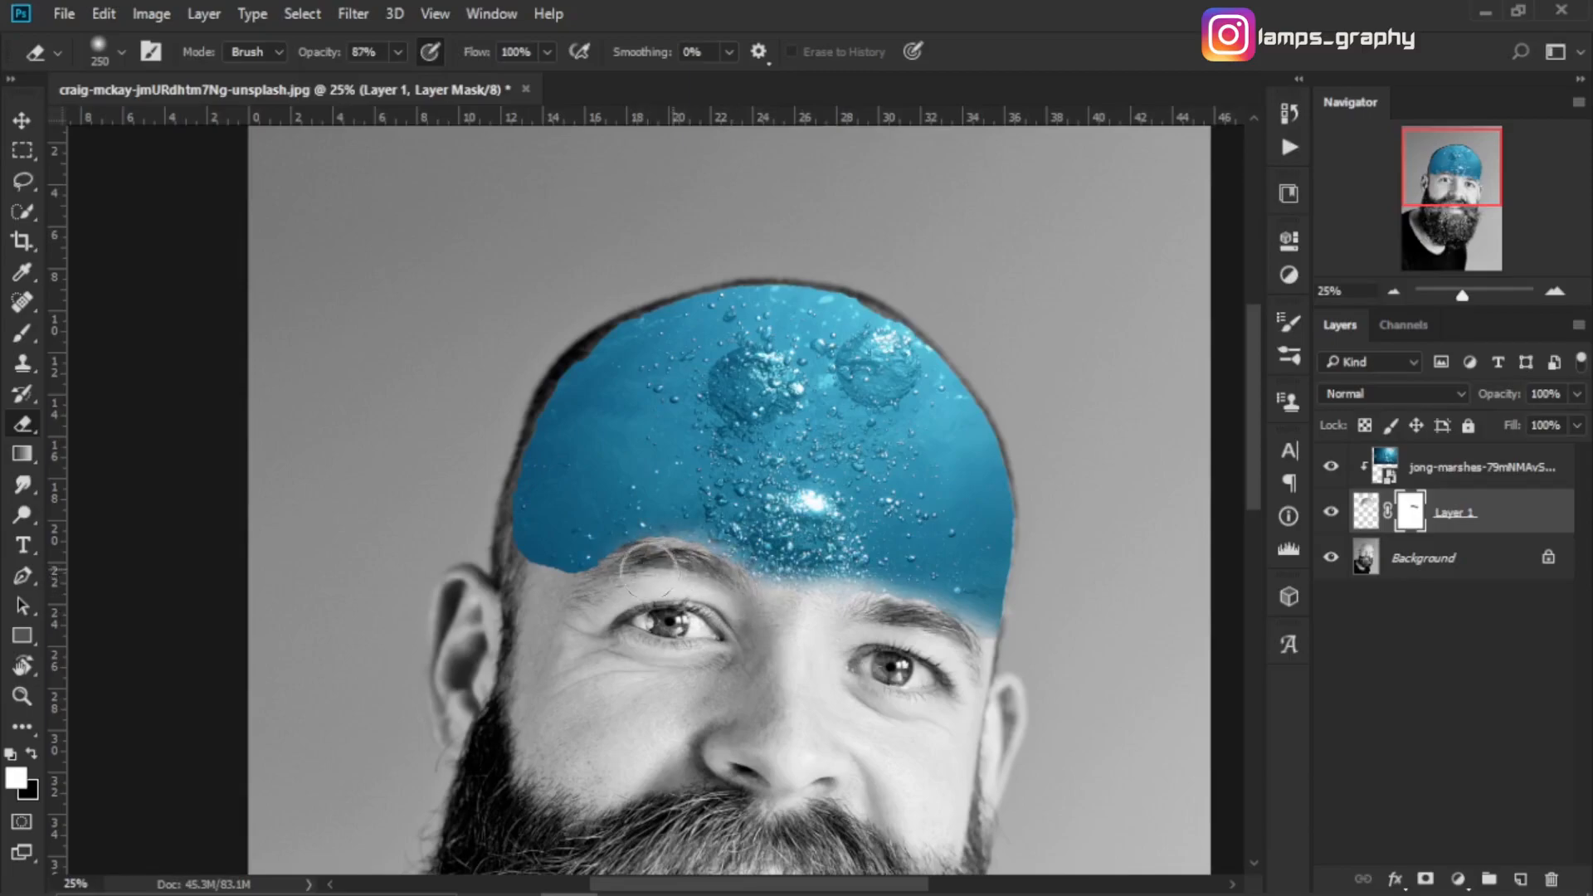
mouse_move(583, 596)
left_mouse_down()
mouse_move(527, 591)
mouse_move(562, 598)
left_mouse_up()
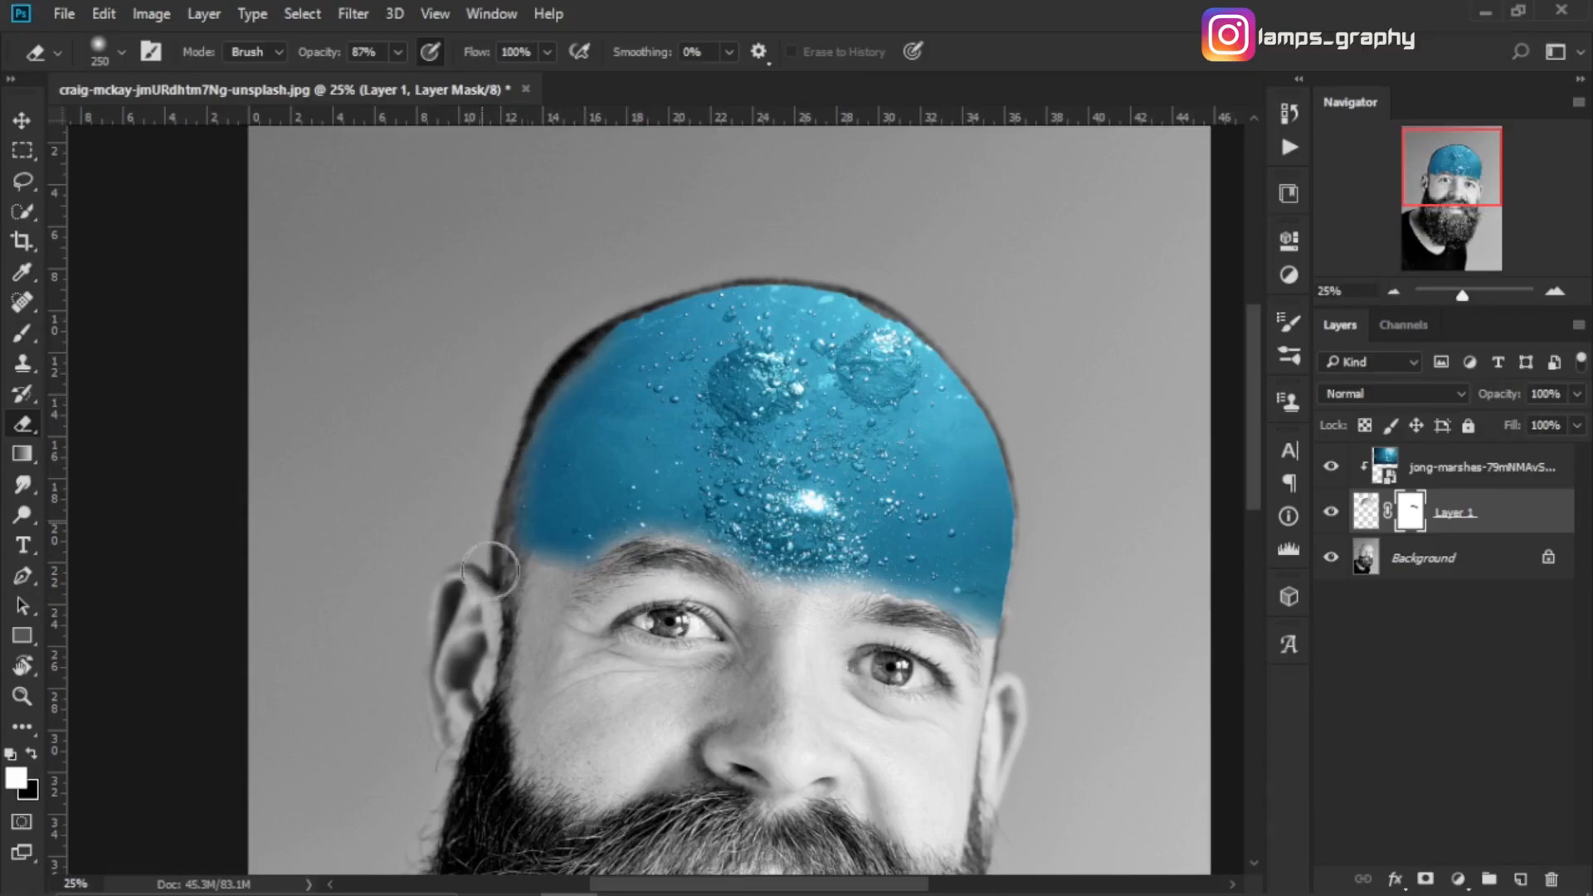
mouse_move(877, 273)
left_mouse_down()
mouse_move(825, 266)
mouse_move(921, 304)
left_mouse_up()
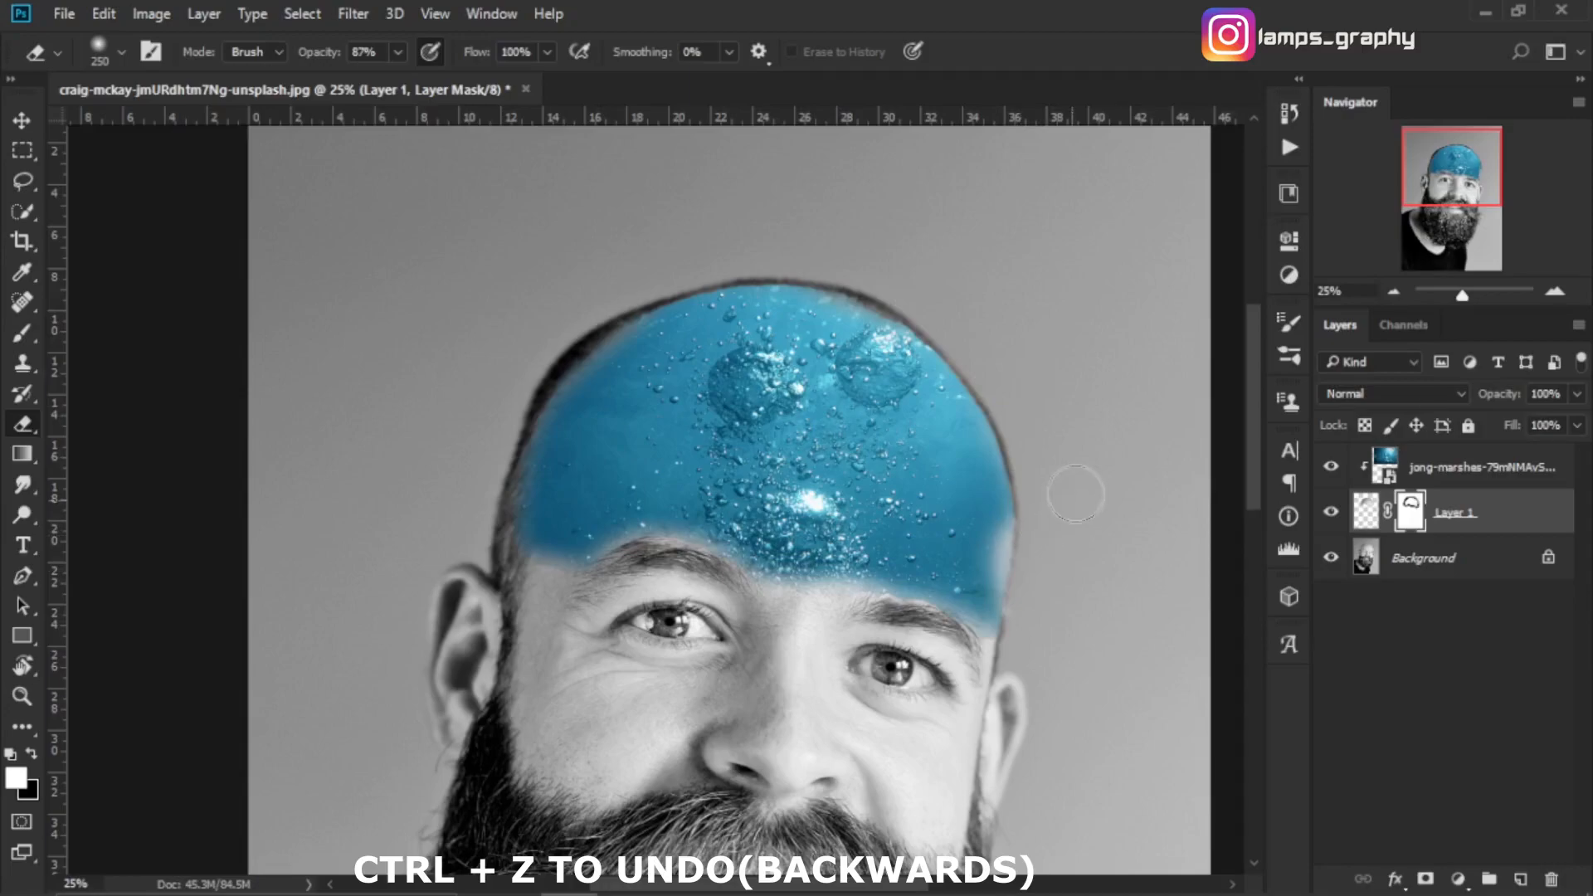
key("ctrl+z")
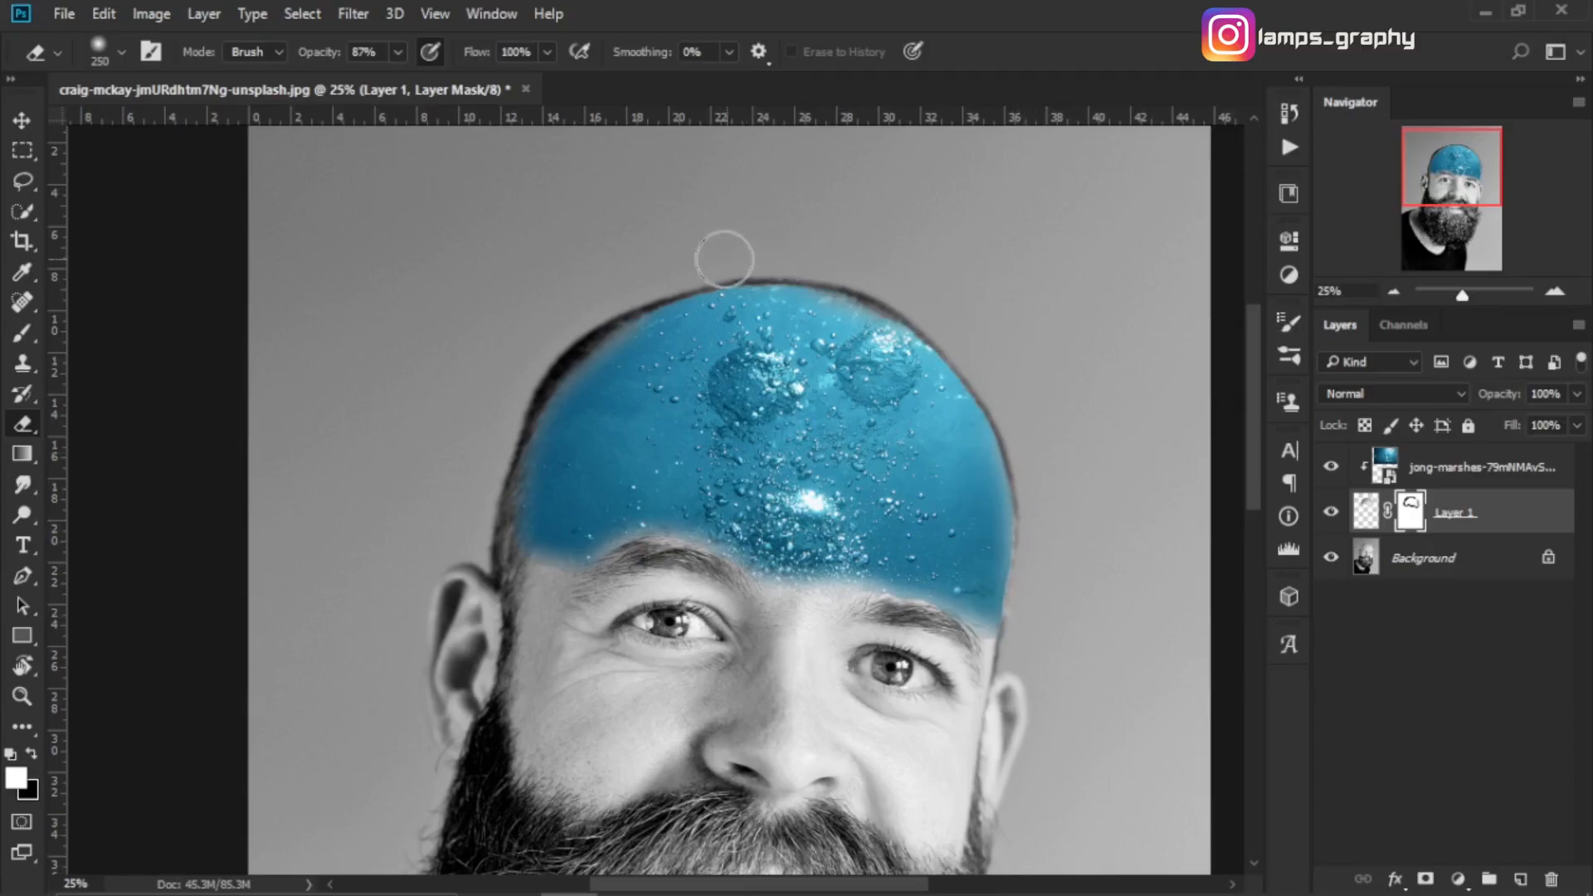
Step: Compare the portrait with Layer 1 hidden and shown, and examine the blended edges on the whole image
left_click(1332, 515)
left_click(1332, 515)
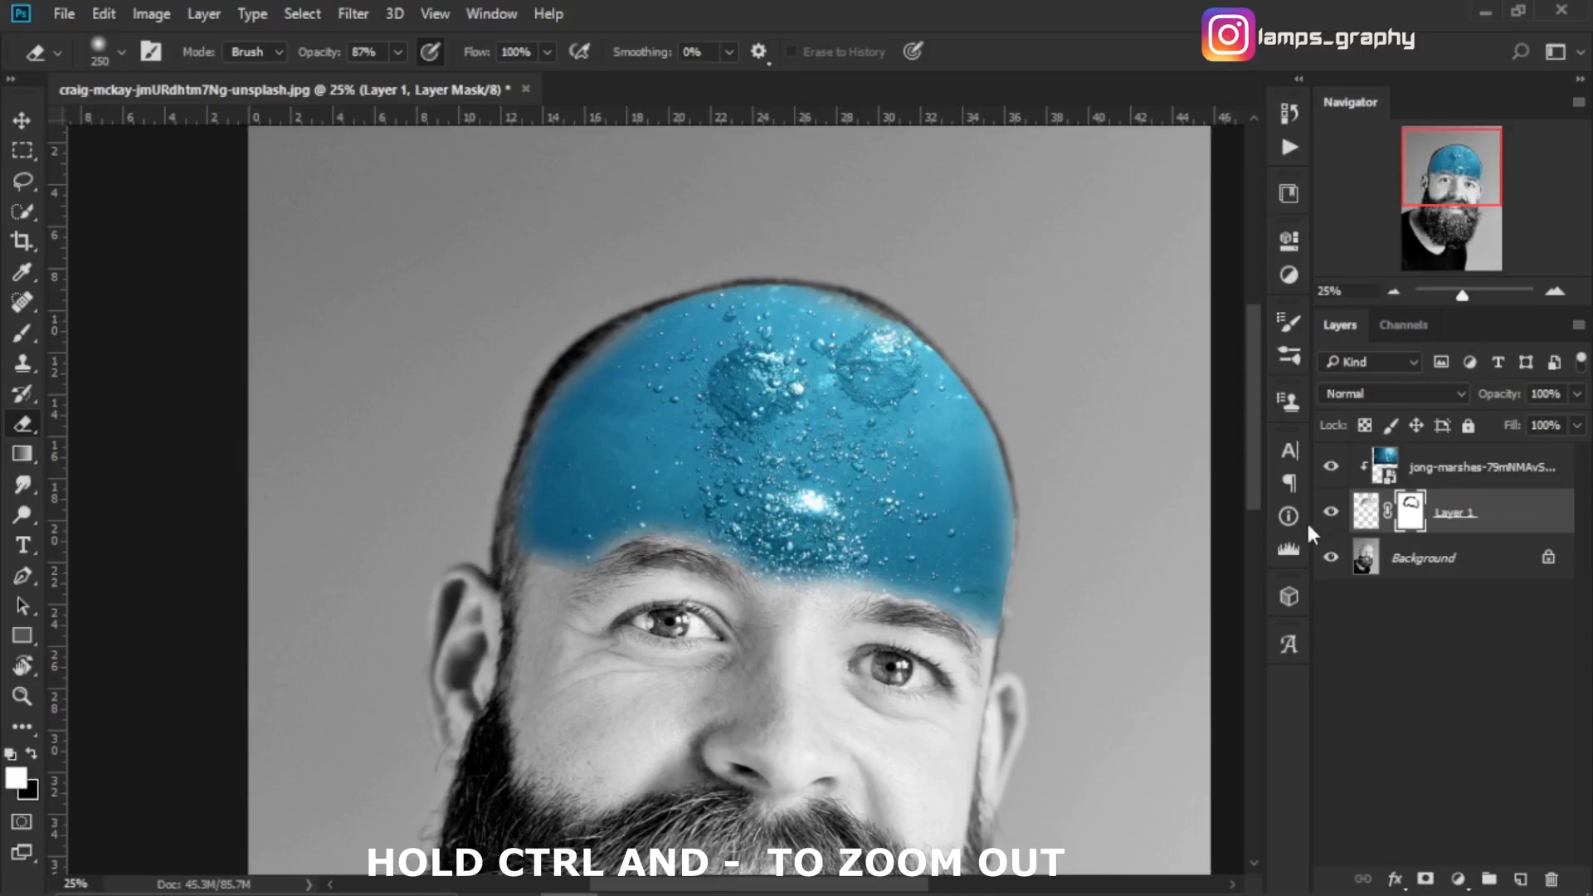
key("ctrl+minus")
key("ctrl+minus")
key("ctrl+minus")
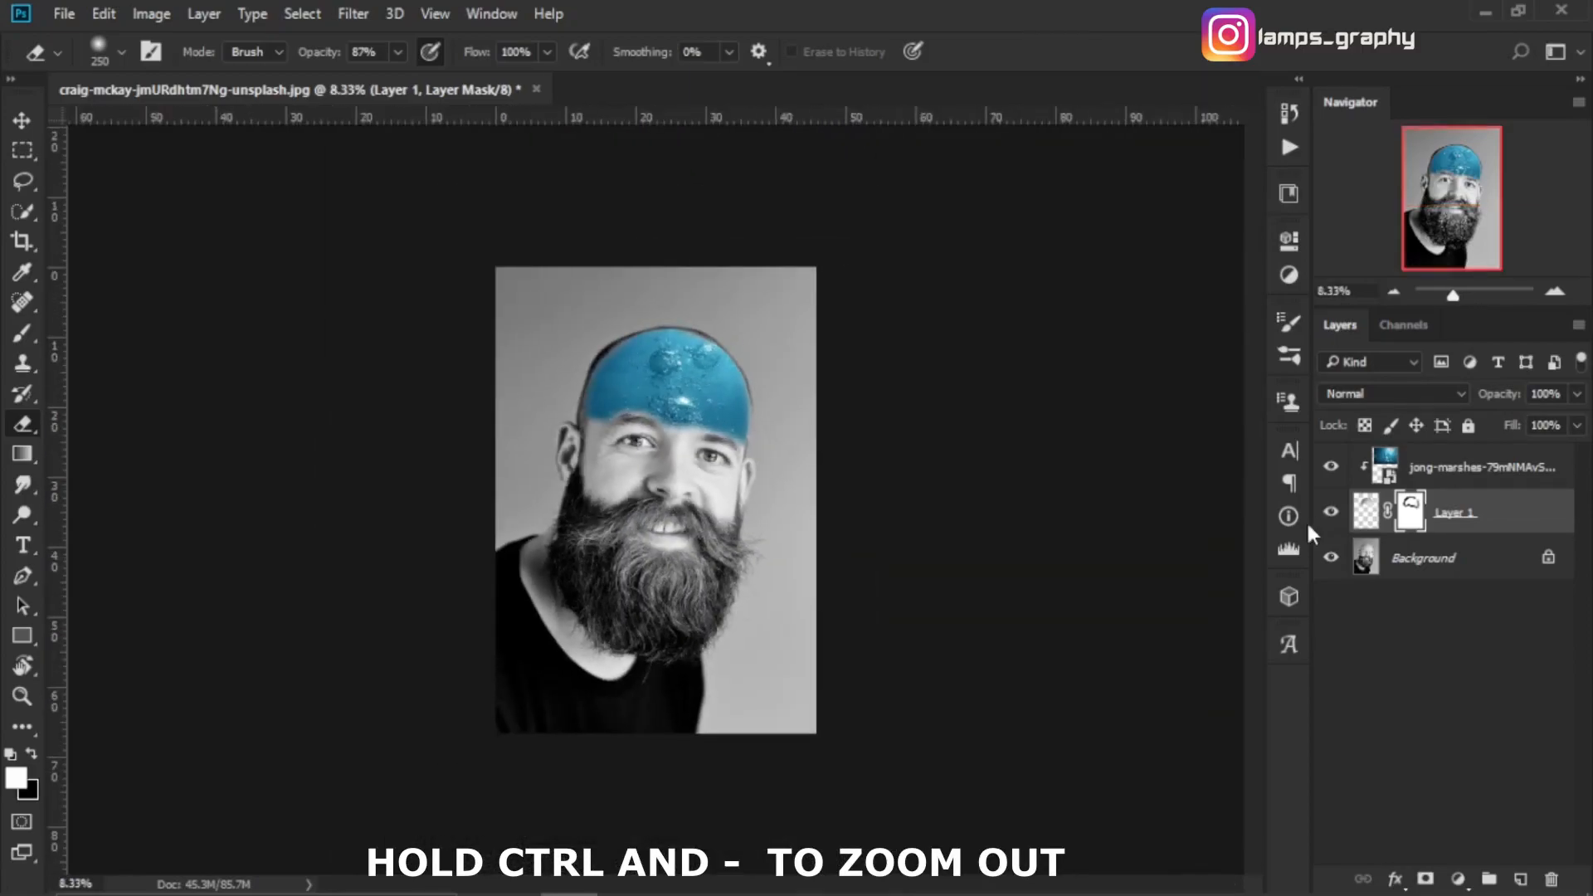
key("ctrl+equal")
key("ctrl+equal")
key("ctrl+equal")
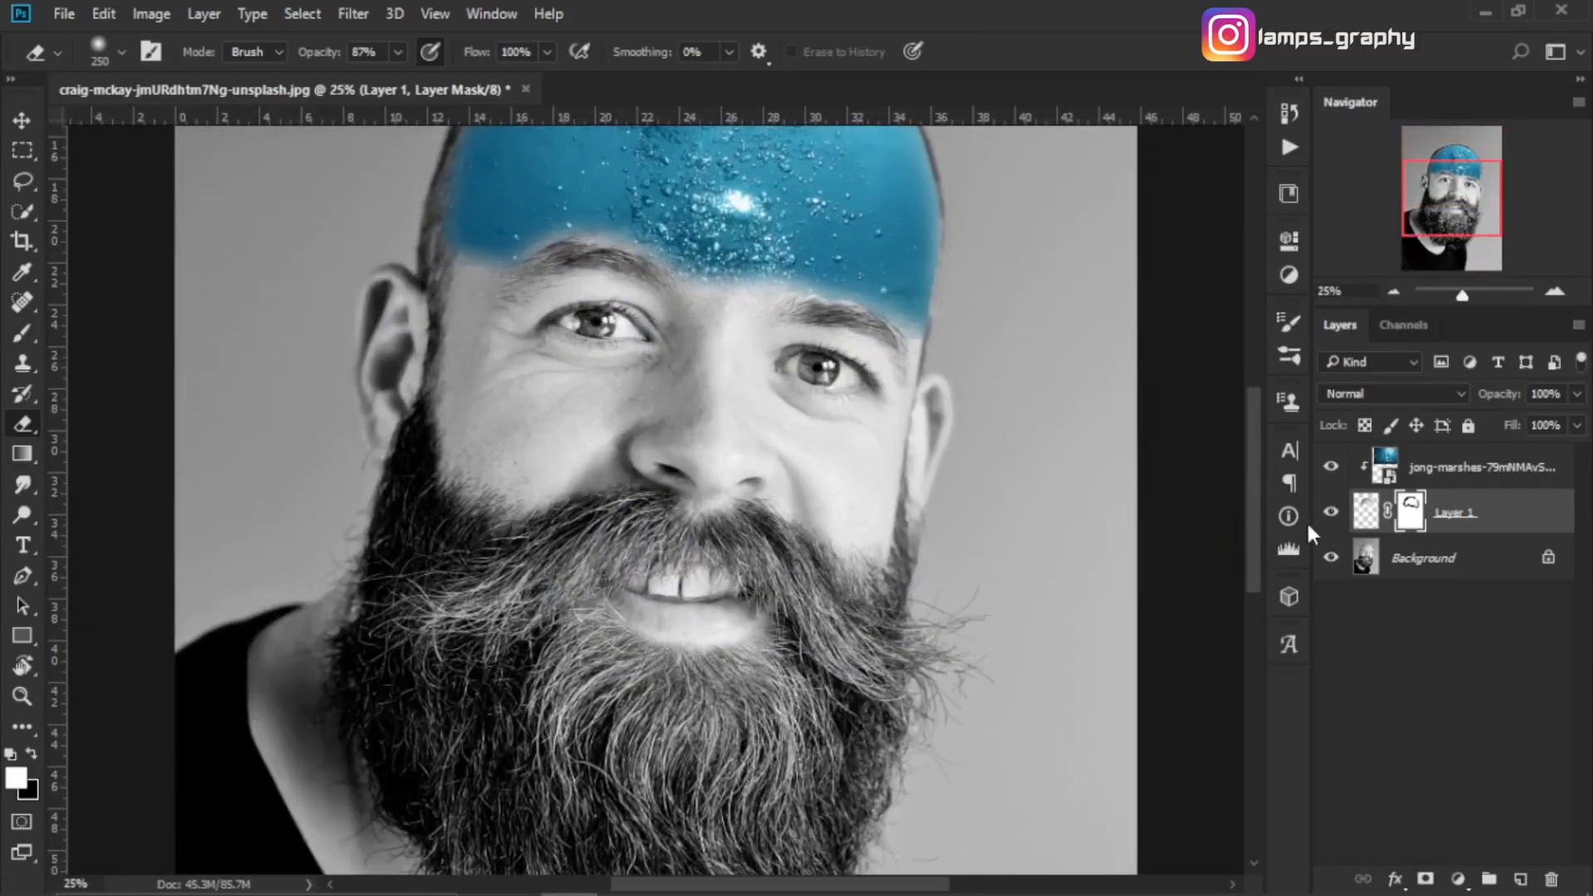
Step: Swap the foreground colour to black and restore the water on Layer 1's mask along the left and right sides of the head
left_click_drag(791, 174, 811, 460)
left_click(36, 751)
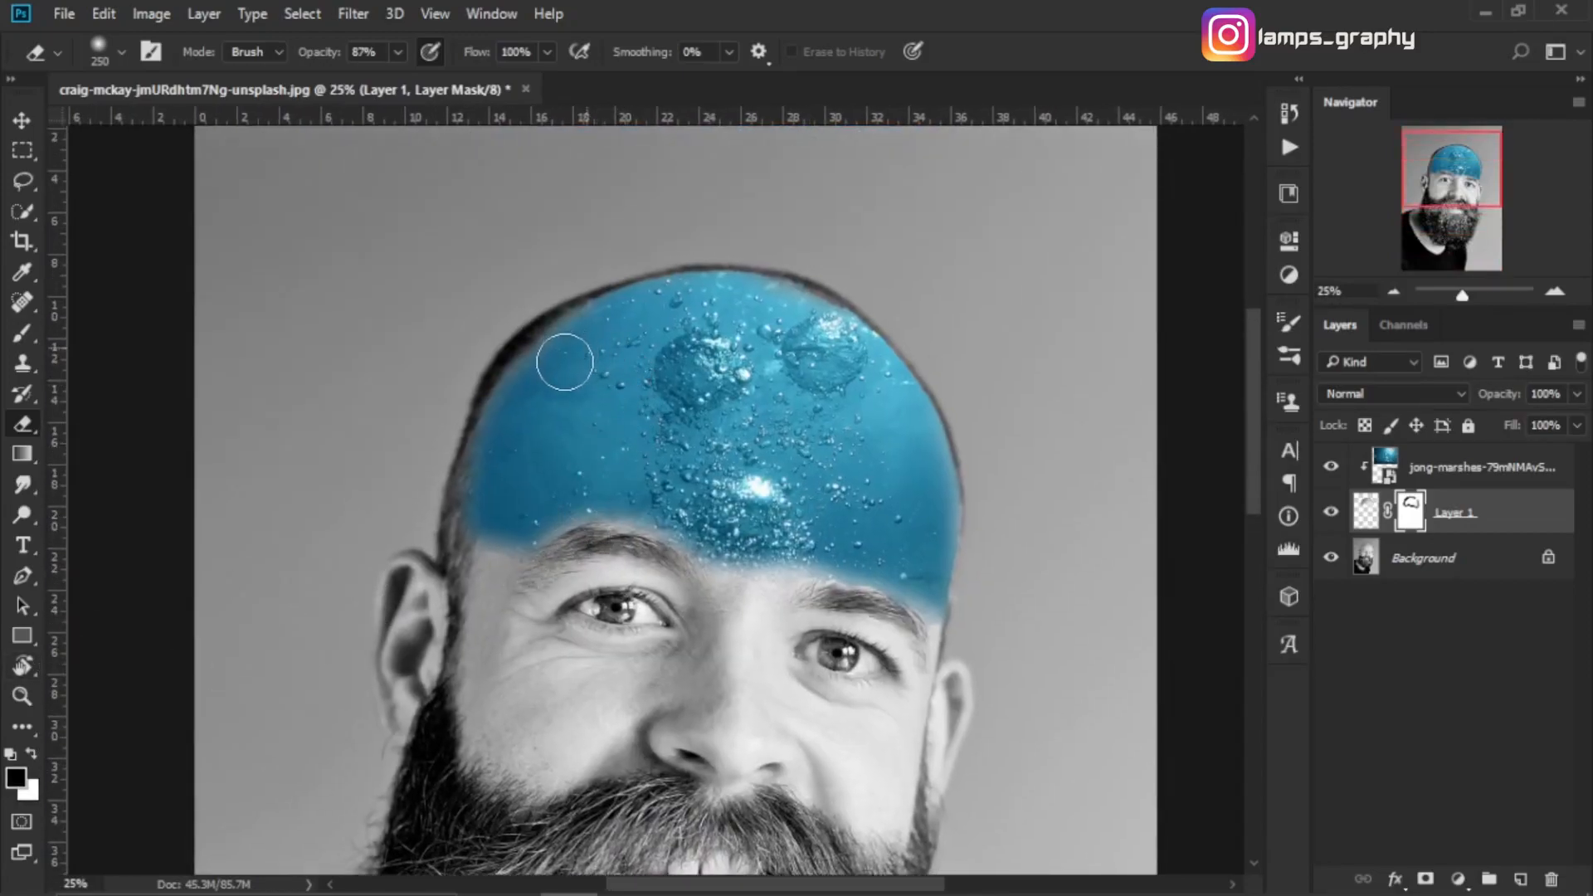
mouse_move(579, 361)
left_mouse_down()
mouse_move(535, 385)
mouse_move(506, 430)
mouse_move(497, 502)
mouse_move(500, 483)
left_mouse_up()
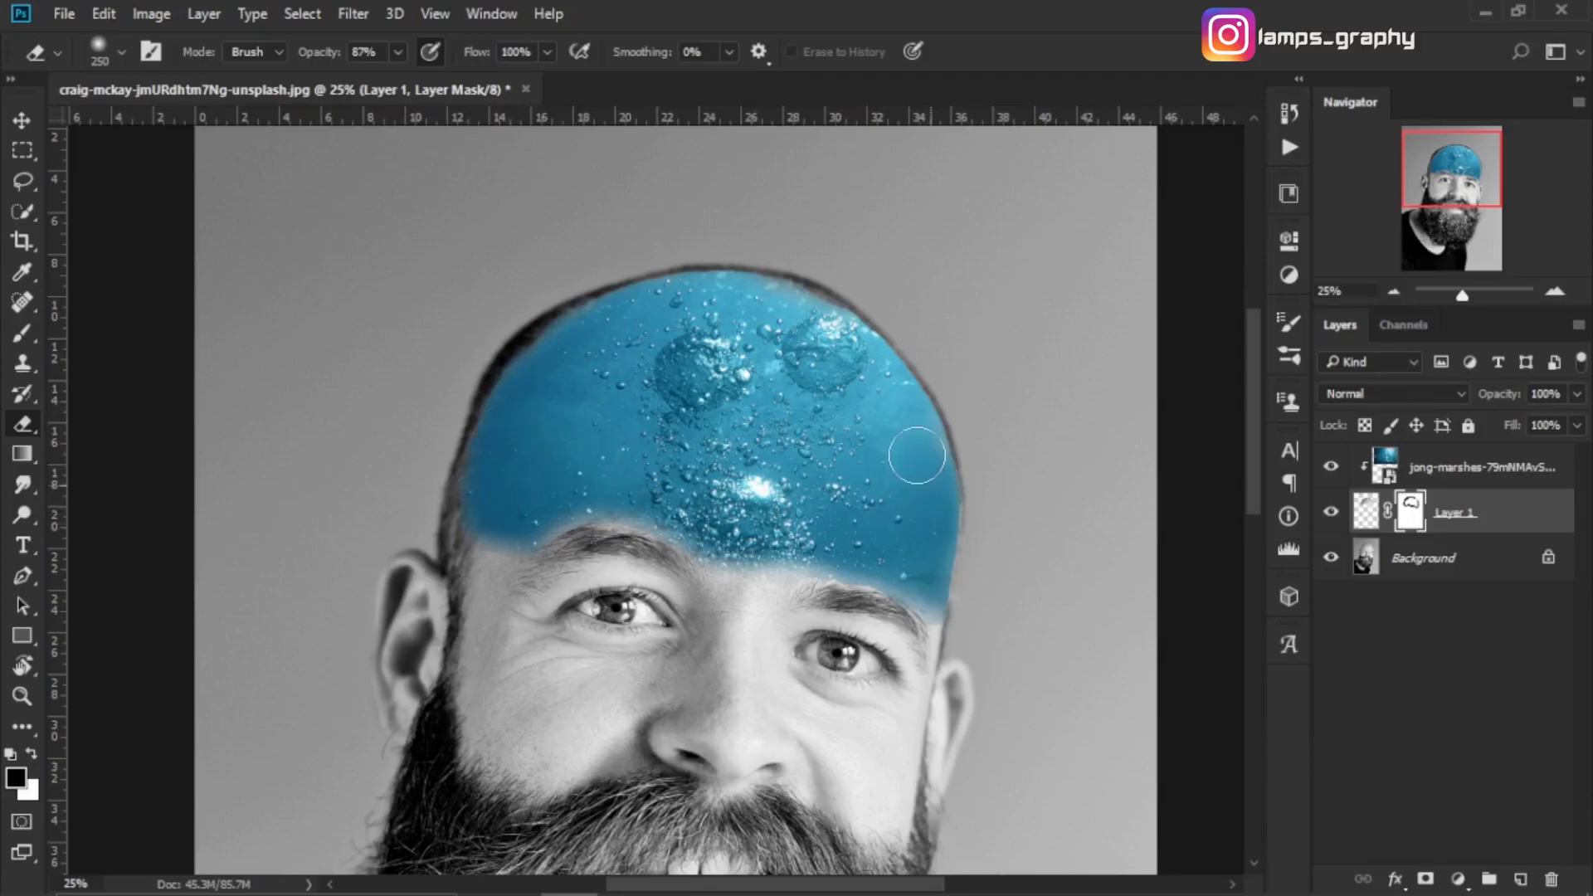
left_click_drag(920, 445, 927, 570)
mouse_move(558, 366)
left_mouse_down()
mouse_move(504, 435)
mouse_move(495, 486)
left_mouse_up()
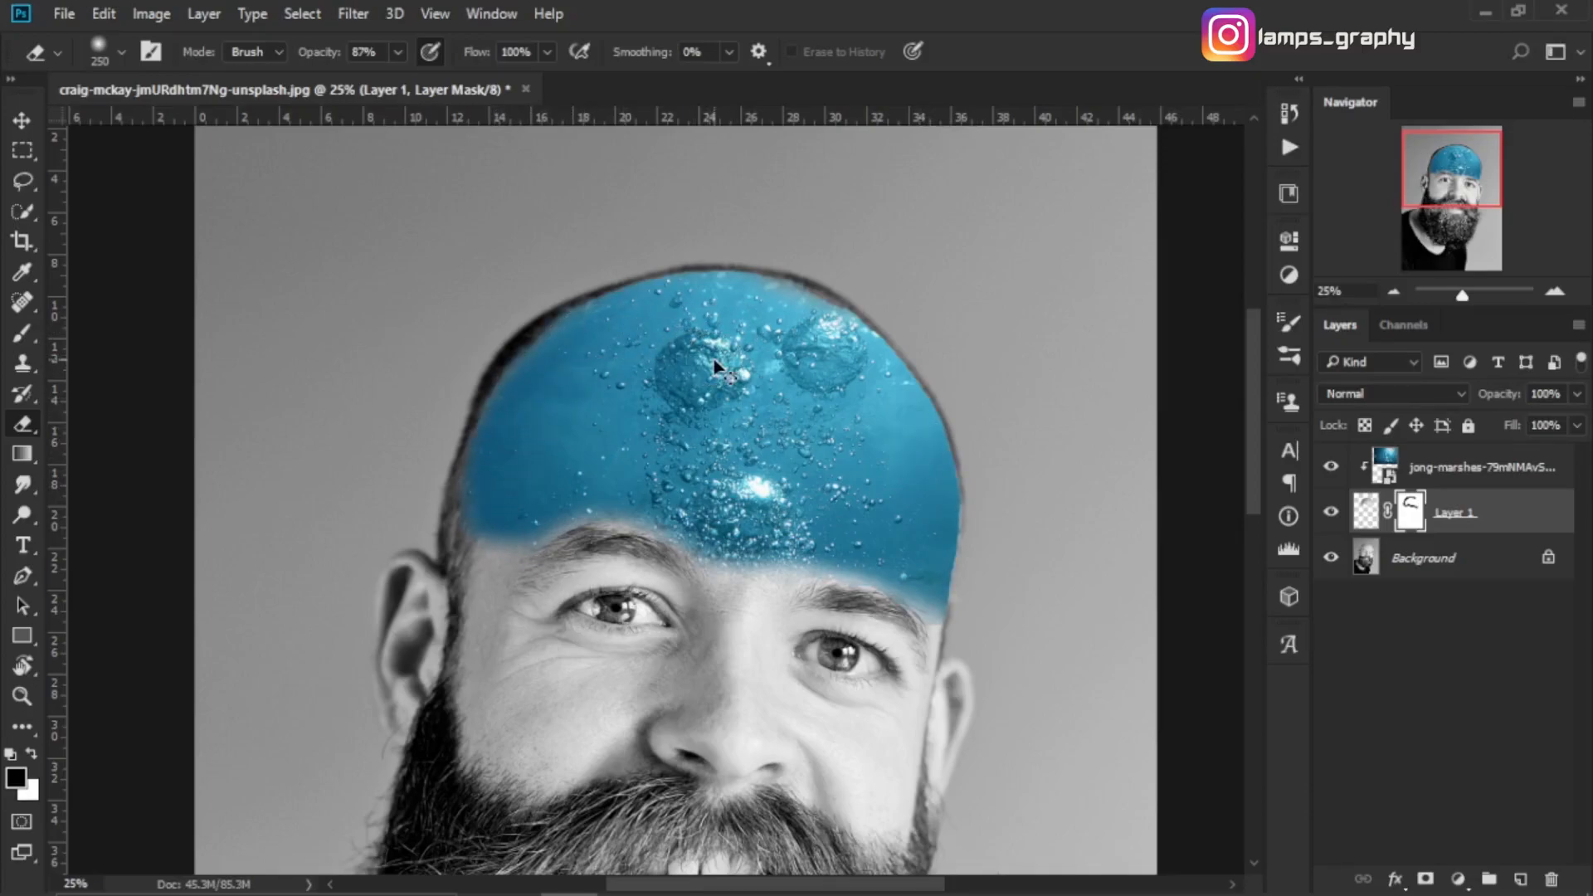
Step: Select the jong-marshes bubbles layer and shift the water image slightly to the right and down inside the head
key("ctrl+minus")
key("ctrl+plus")
key("x")
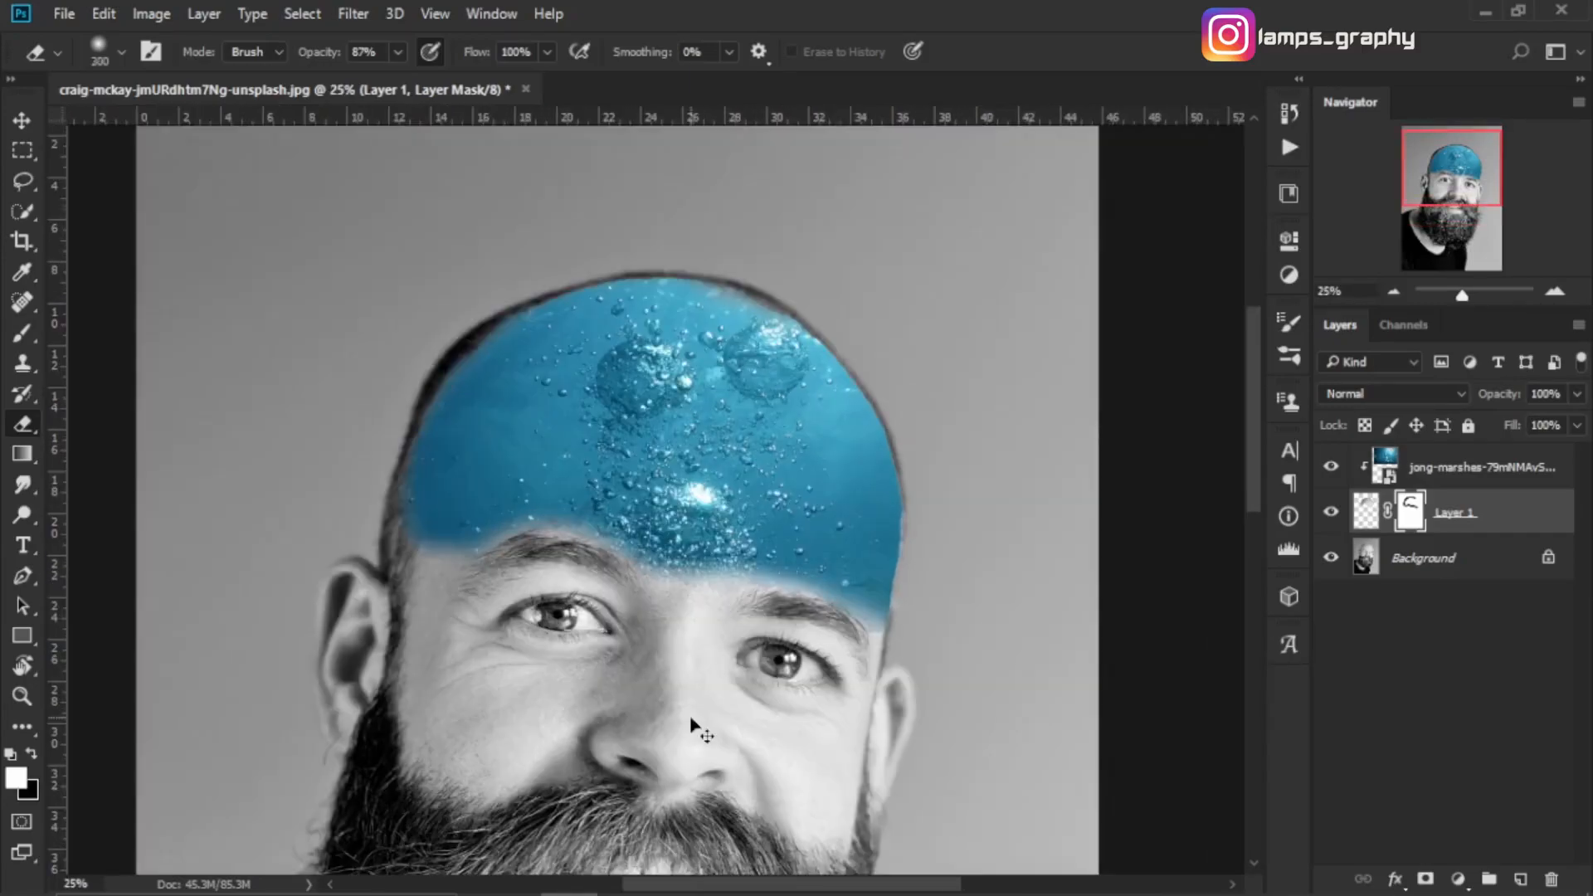
key("ctrl+plus")
key("bracketright")
left_click(1496, 469)
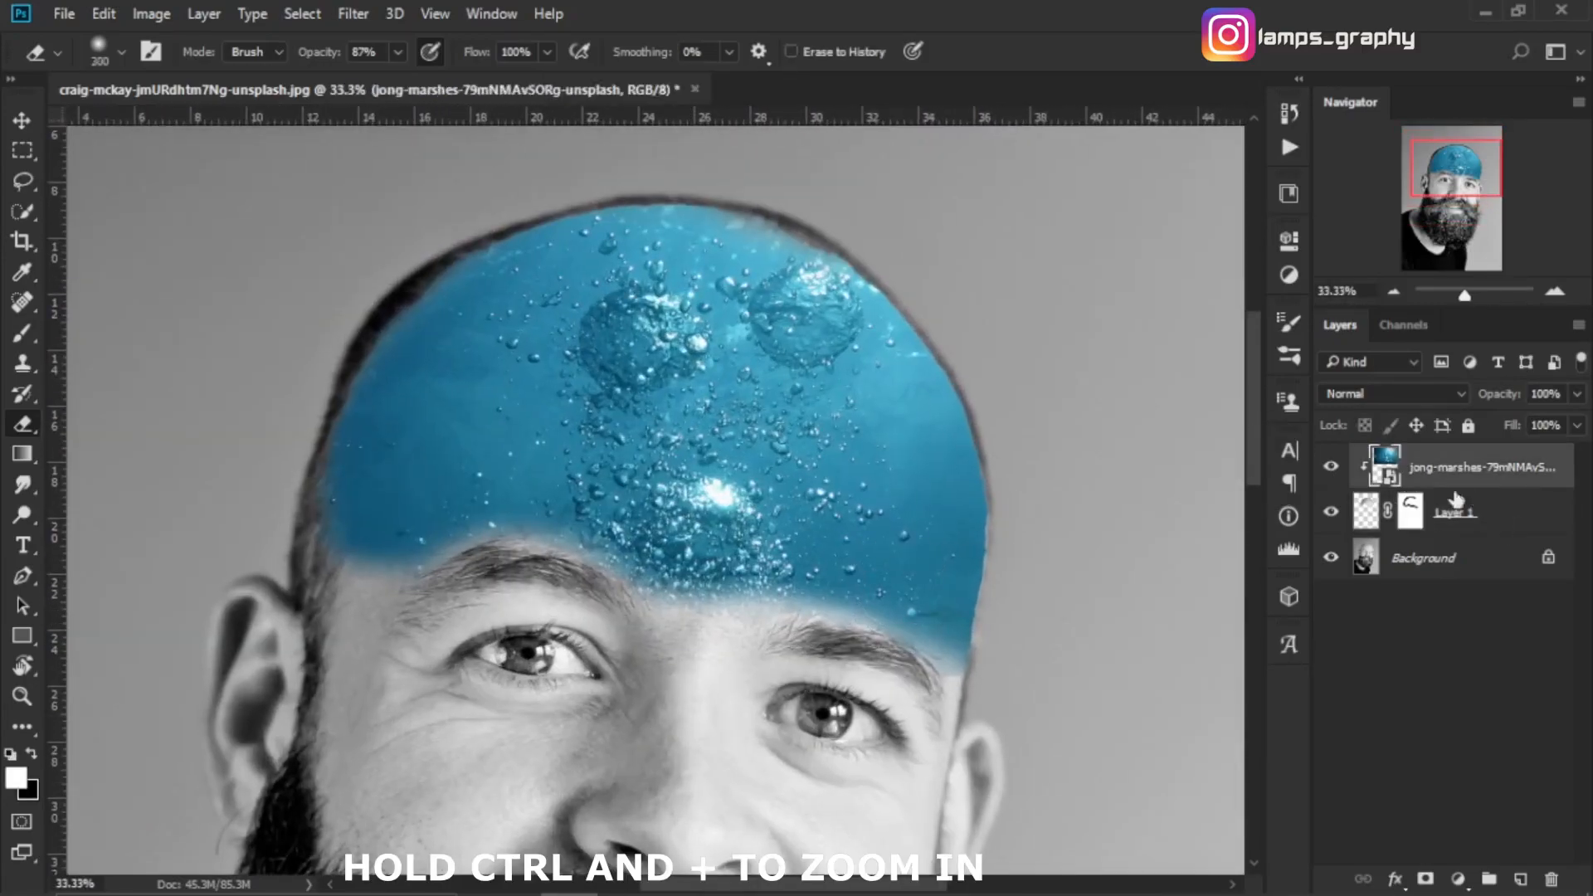
key("v")
mouse_move(835, 525)
left_mouse_down()
mouse_move(854, 535)
mouse_move(838, 535)
left_mouse_up()
left_click_drag(824, 532, 841, 538)
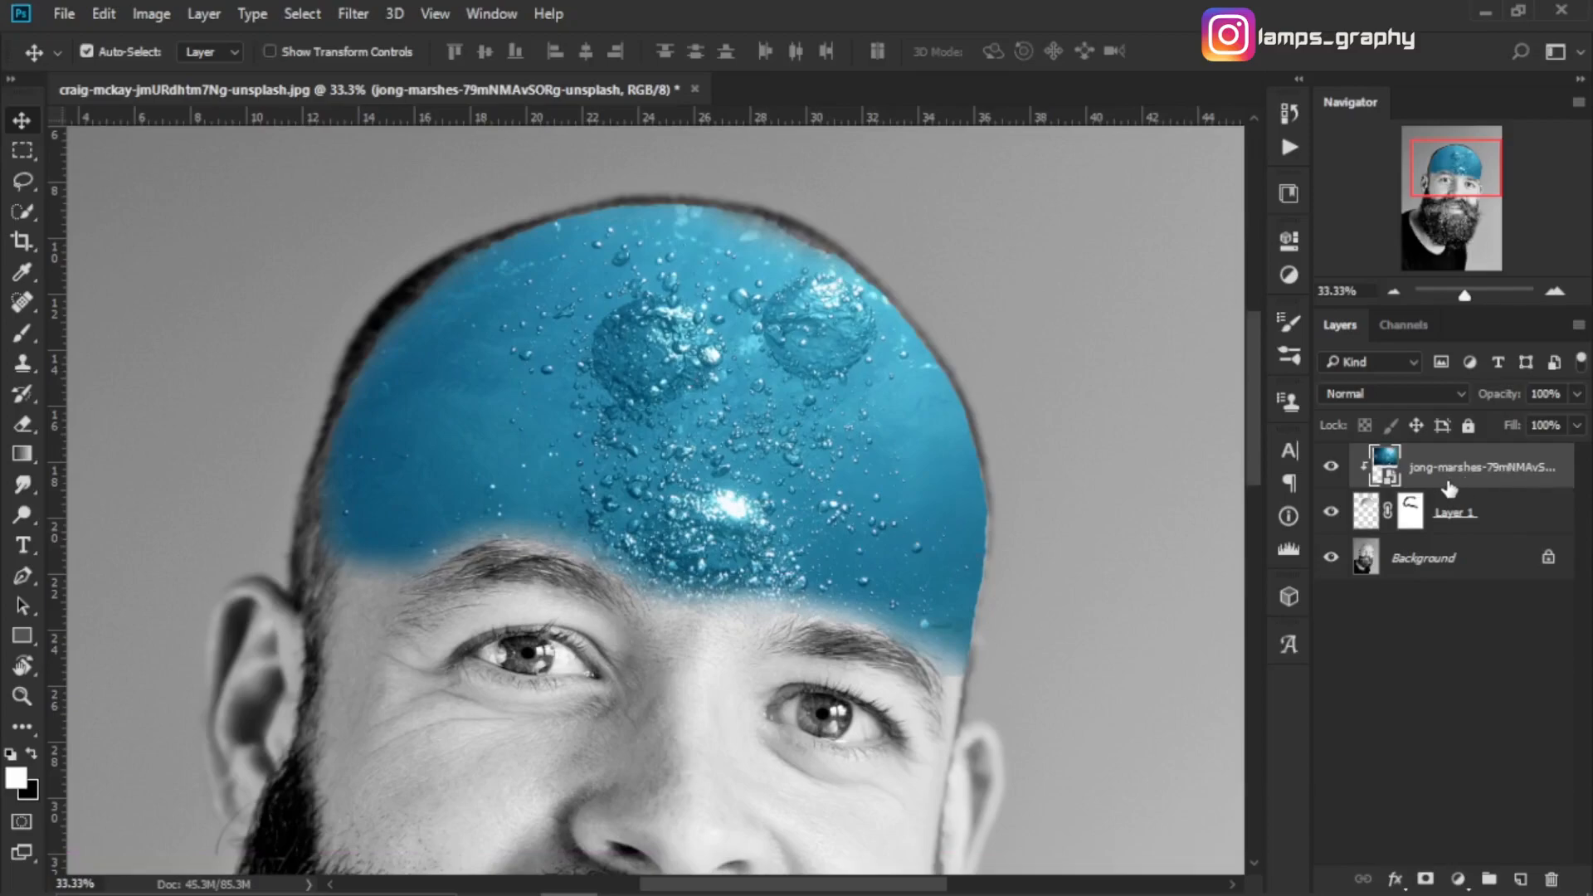
Step: Place the sgr-s23xDAYQBCo-unsplash coral reef image from the project folder over the head as a new layer
left_click(515, 877)
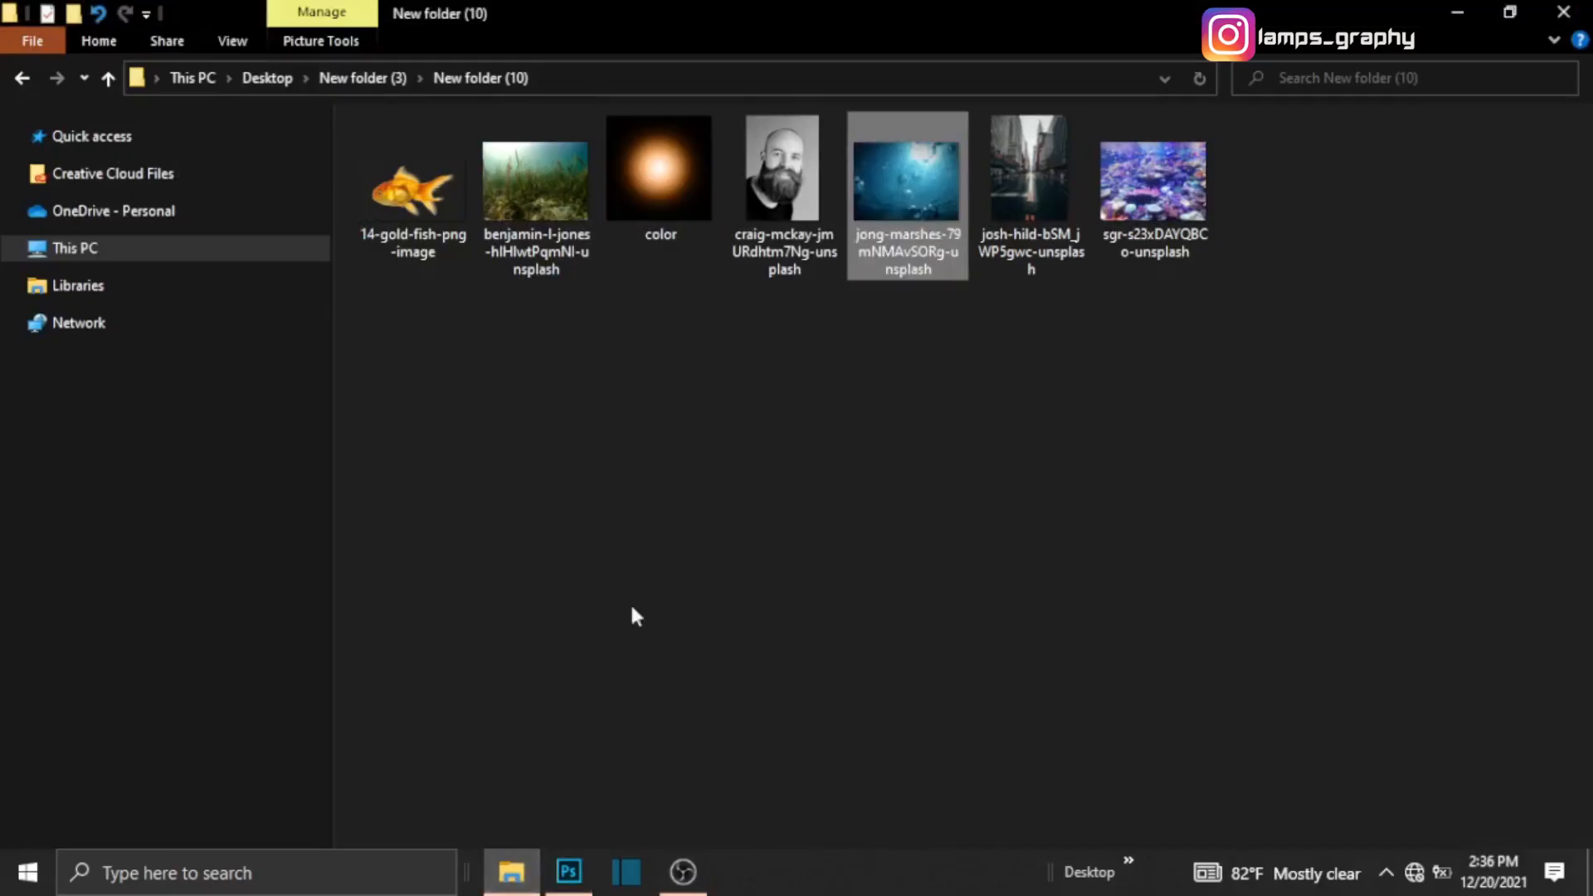
left_click_drag(1128, 217, 755, 450)
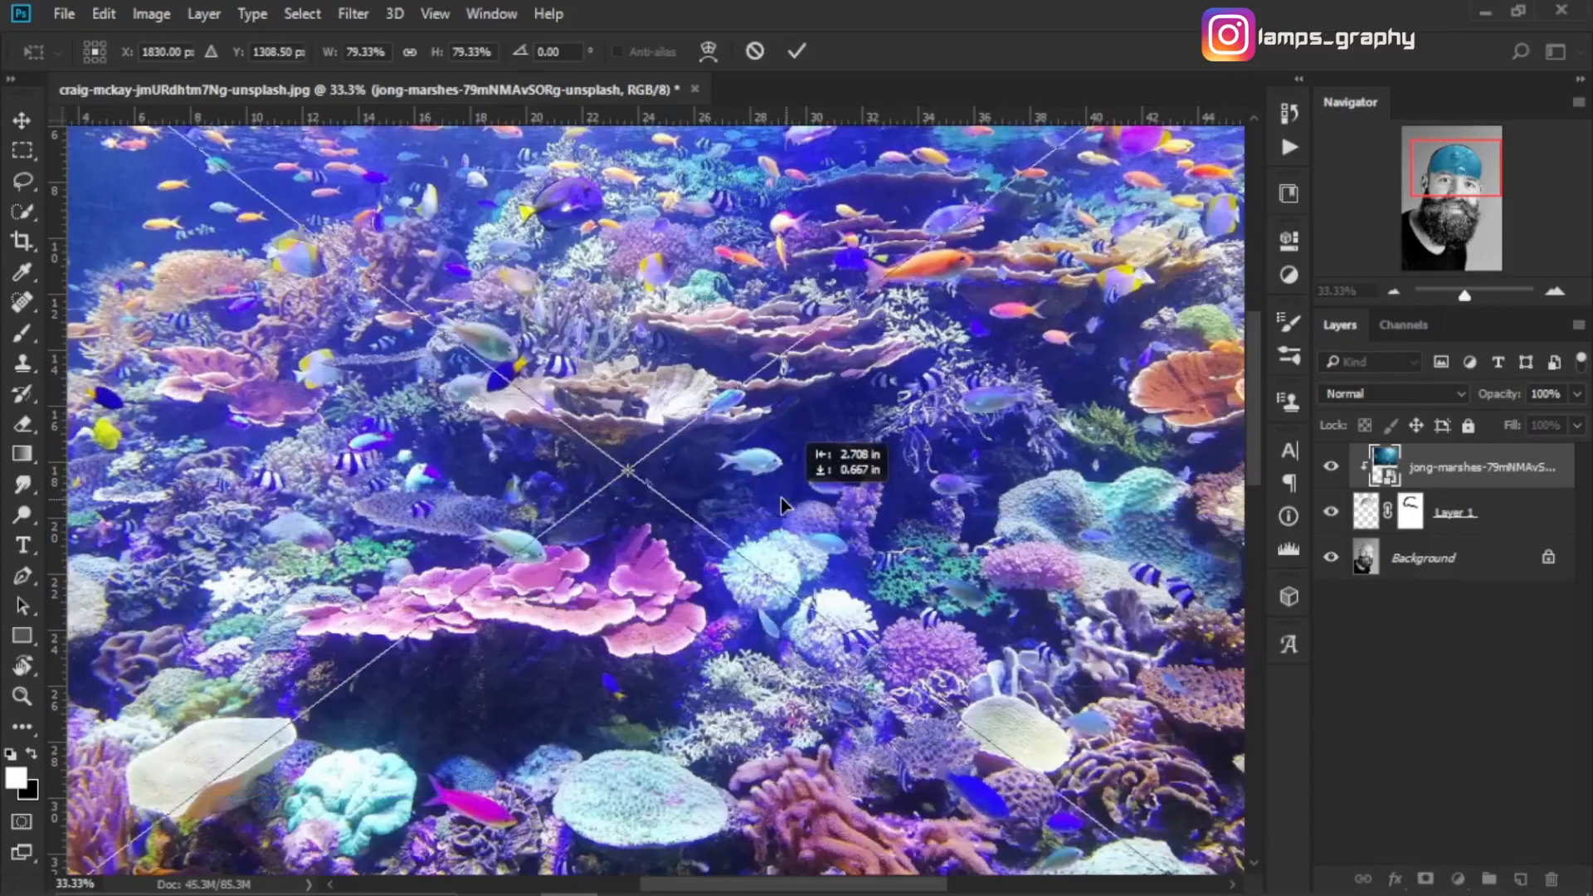
left_click_drag(780, 496, 775, 493)
left_click(794, 58)
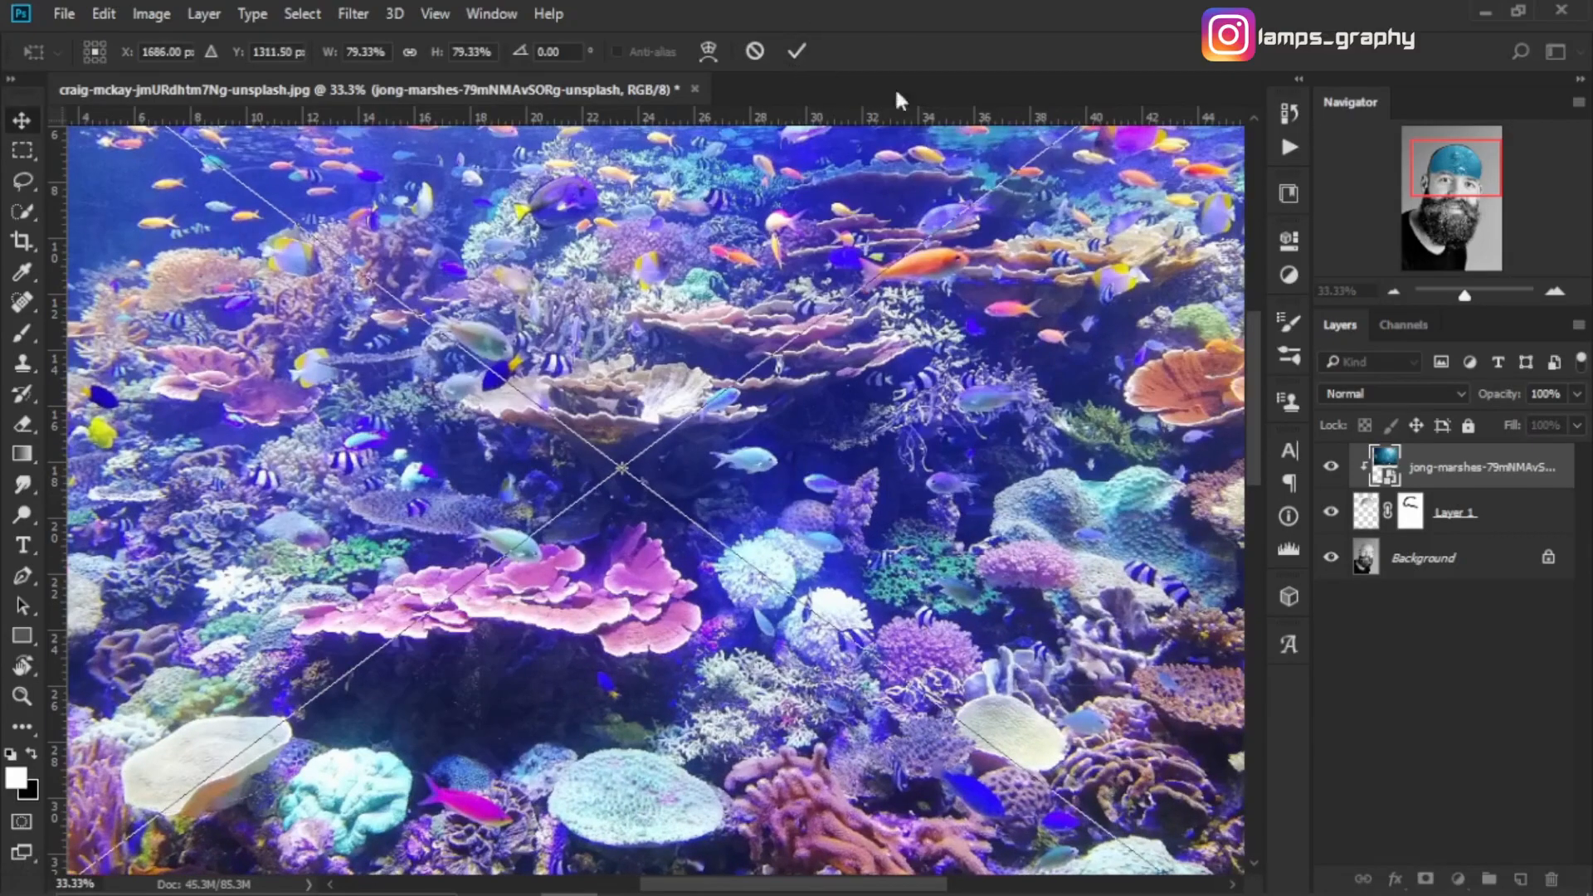
Step: Clip the coral reef layer to the head shape and lower its opacity to 24%
right_click(1462, 472)
left_click(1127, 652)
left_click(1576, 395)
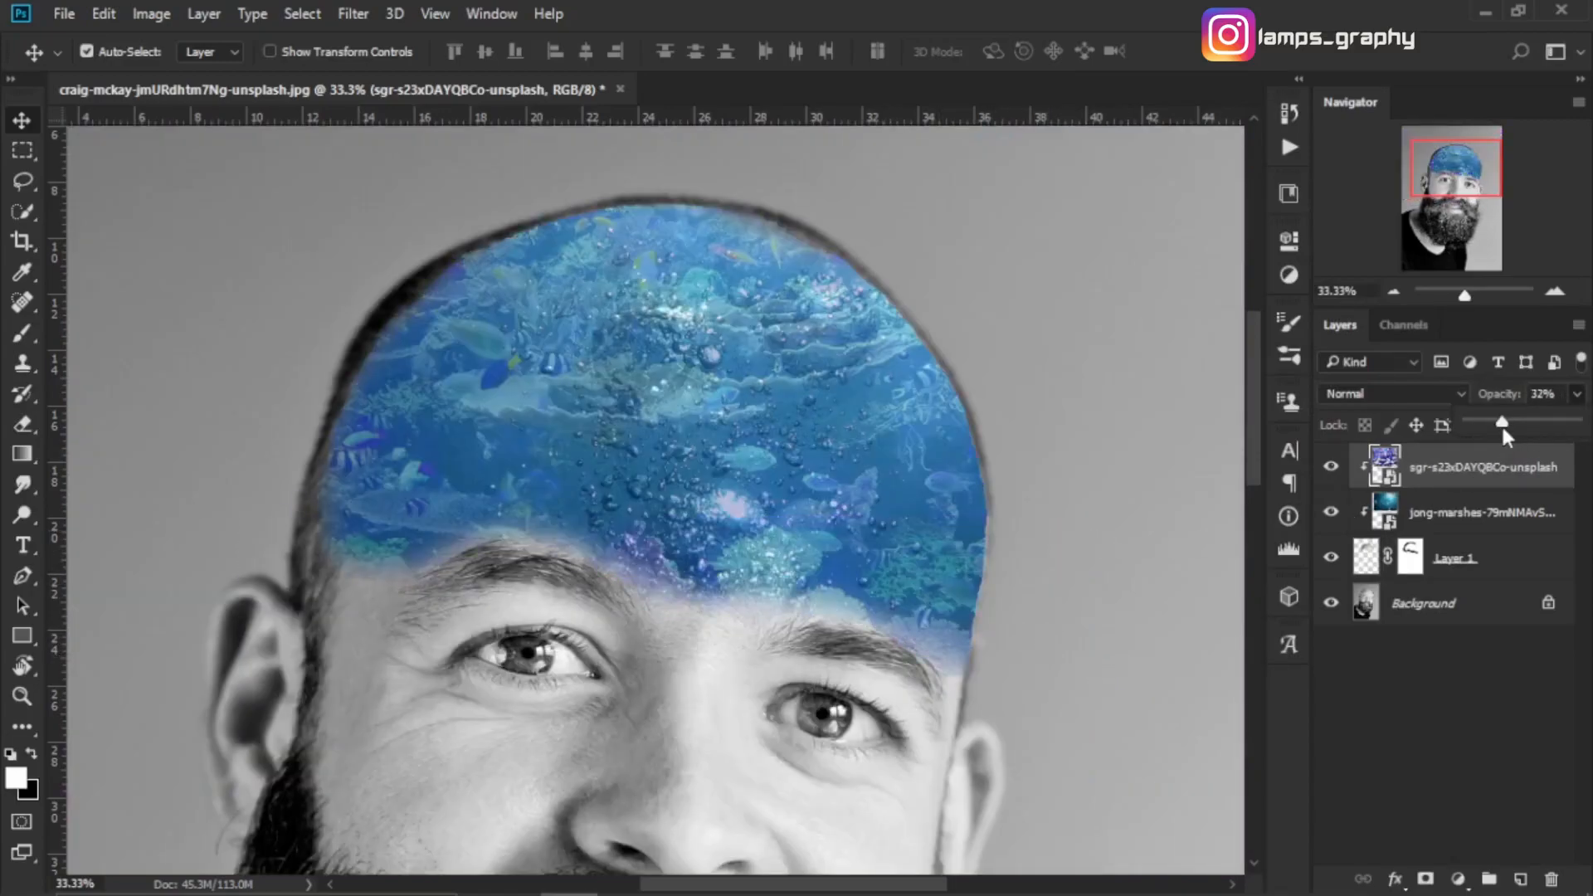
left_click_drag(1509, 426, 1526, 427)
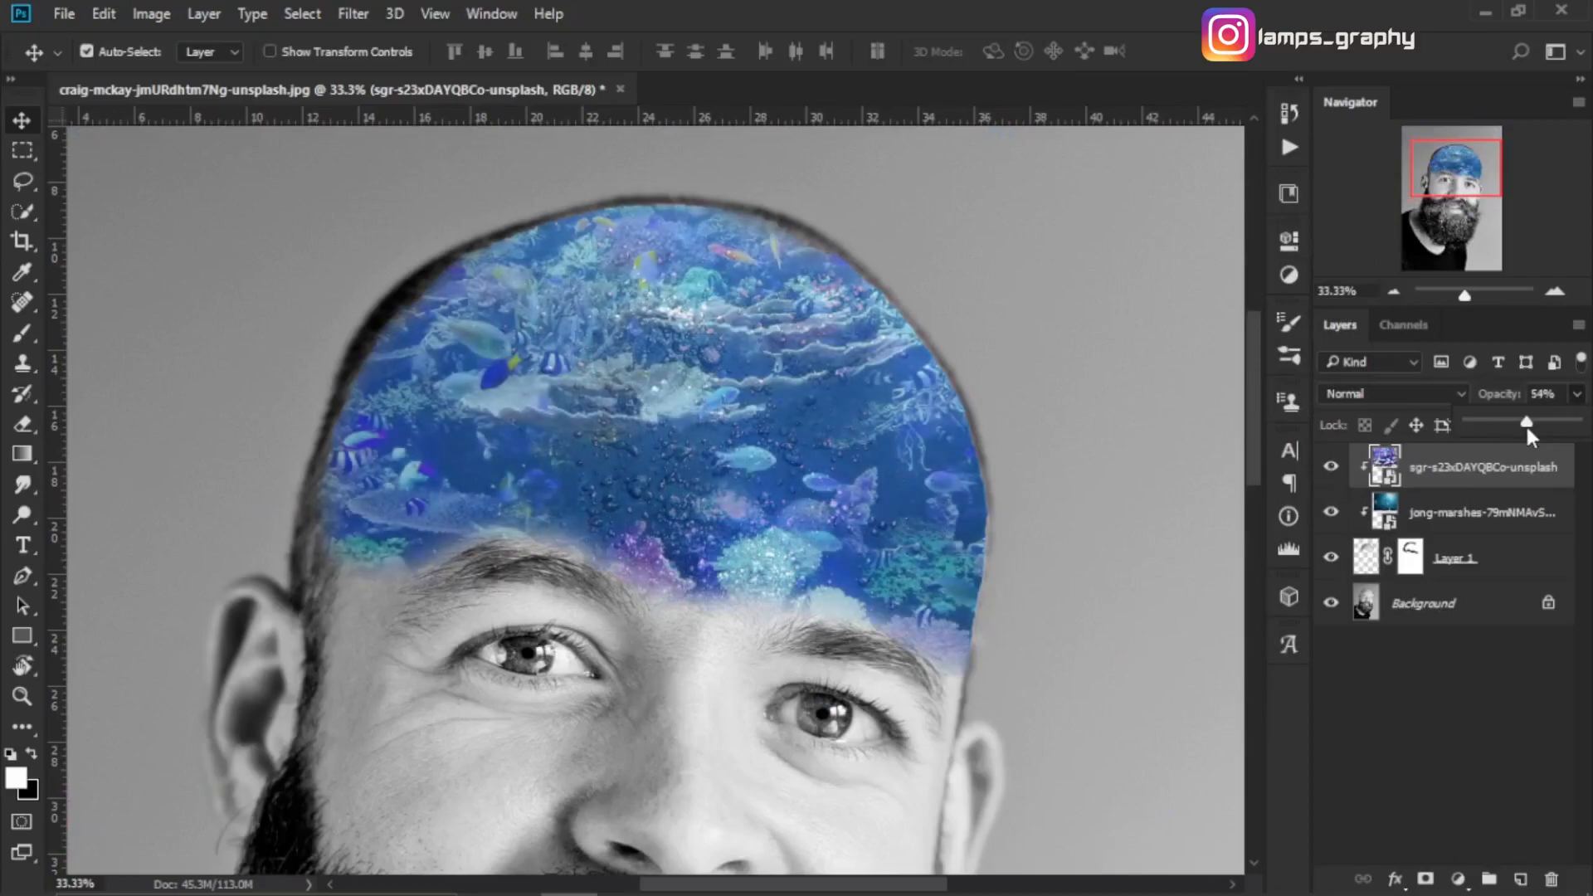
left_click_drag(1526, 426, 1493, 450)
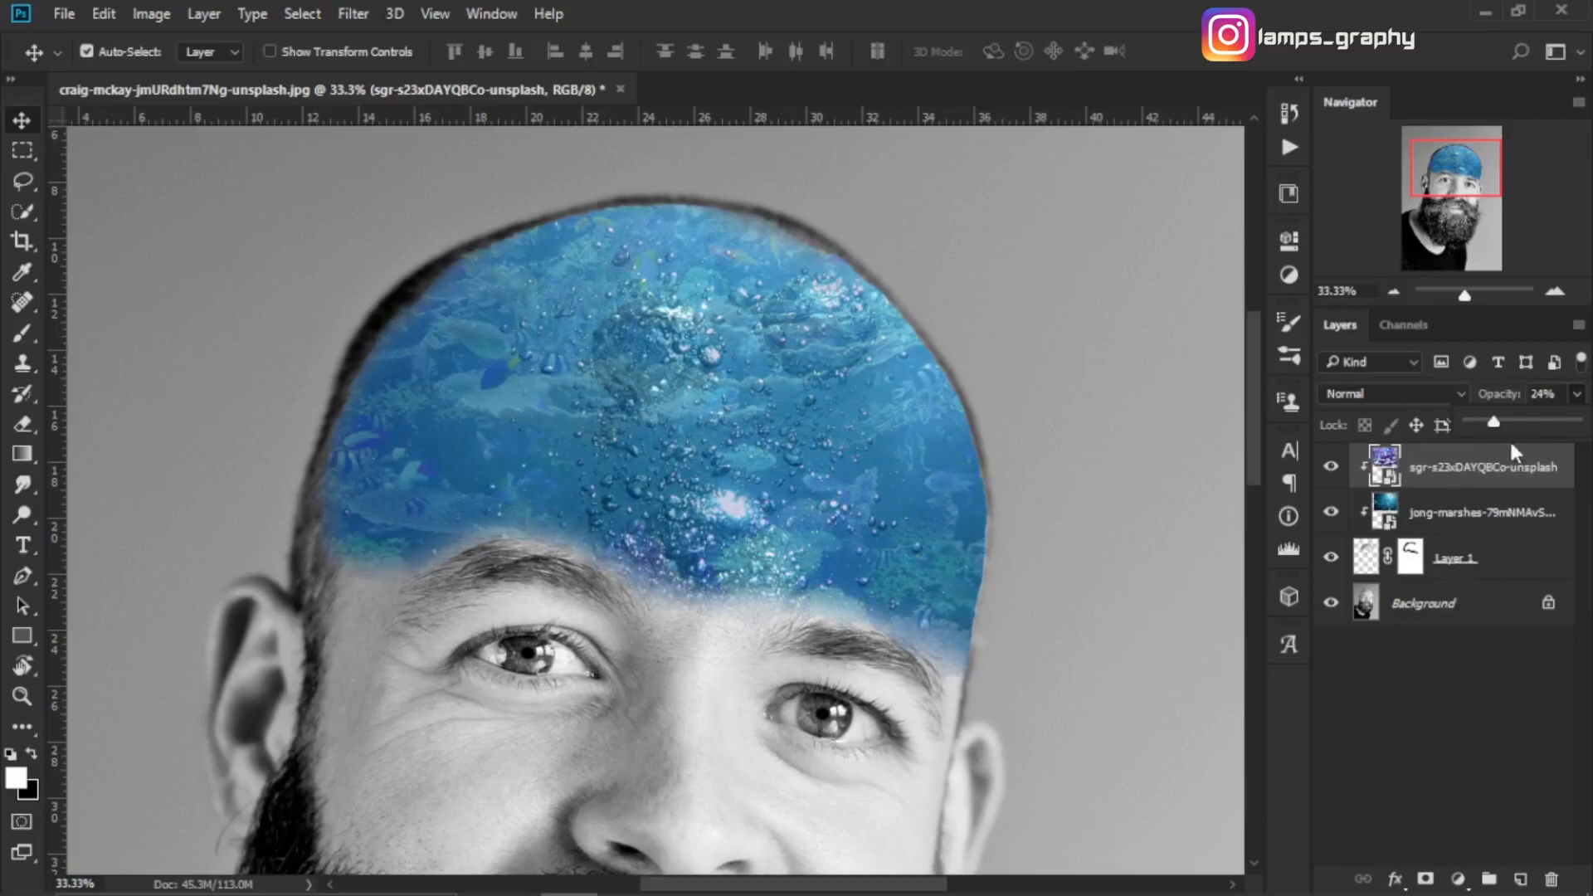
Step: Add a new empty layer above the coral reef image and clip it to the head shape
left_click(1519, 882)
key("ctrl+shift+alt+n")
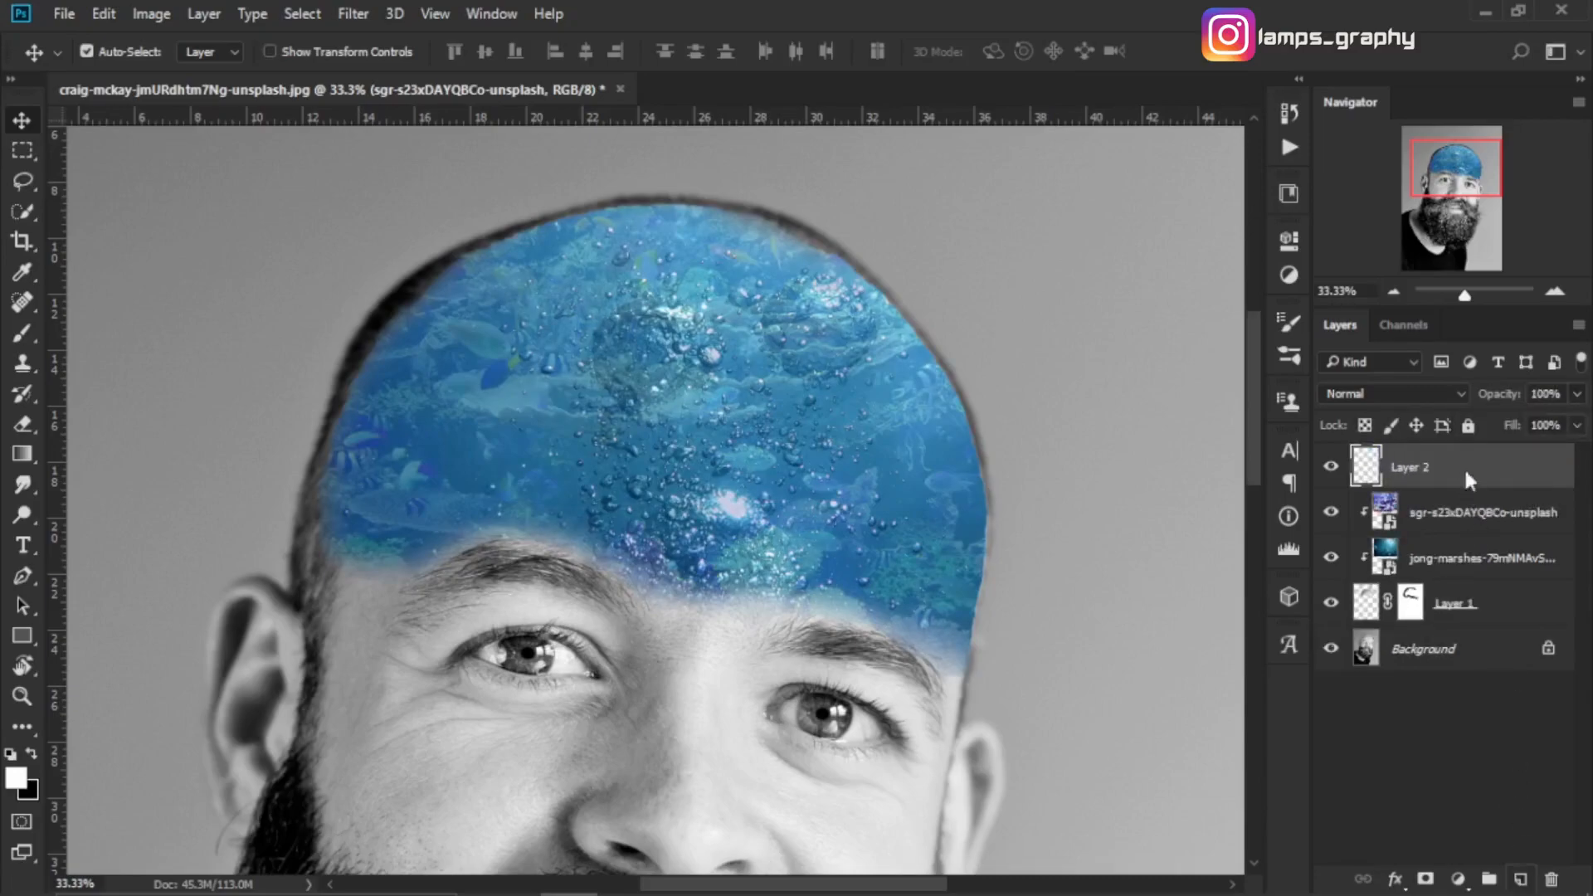
right_click(1462, 469)
left_click(1103, 587)
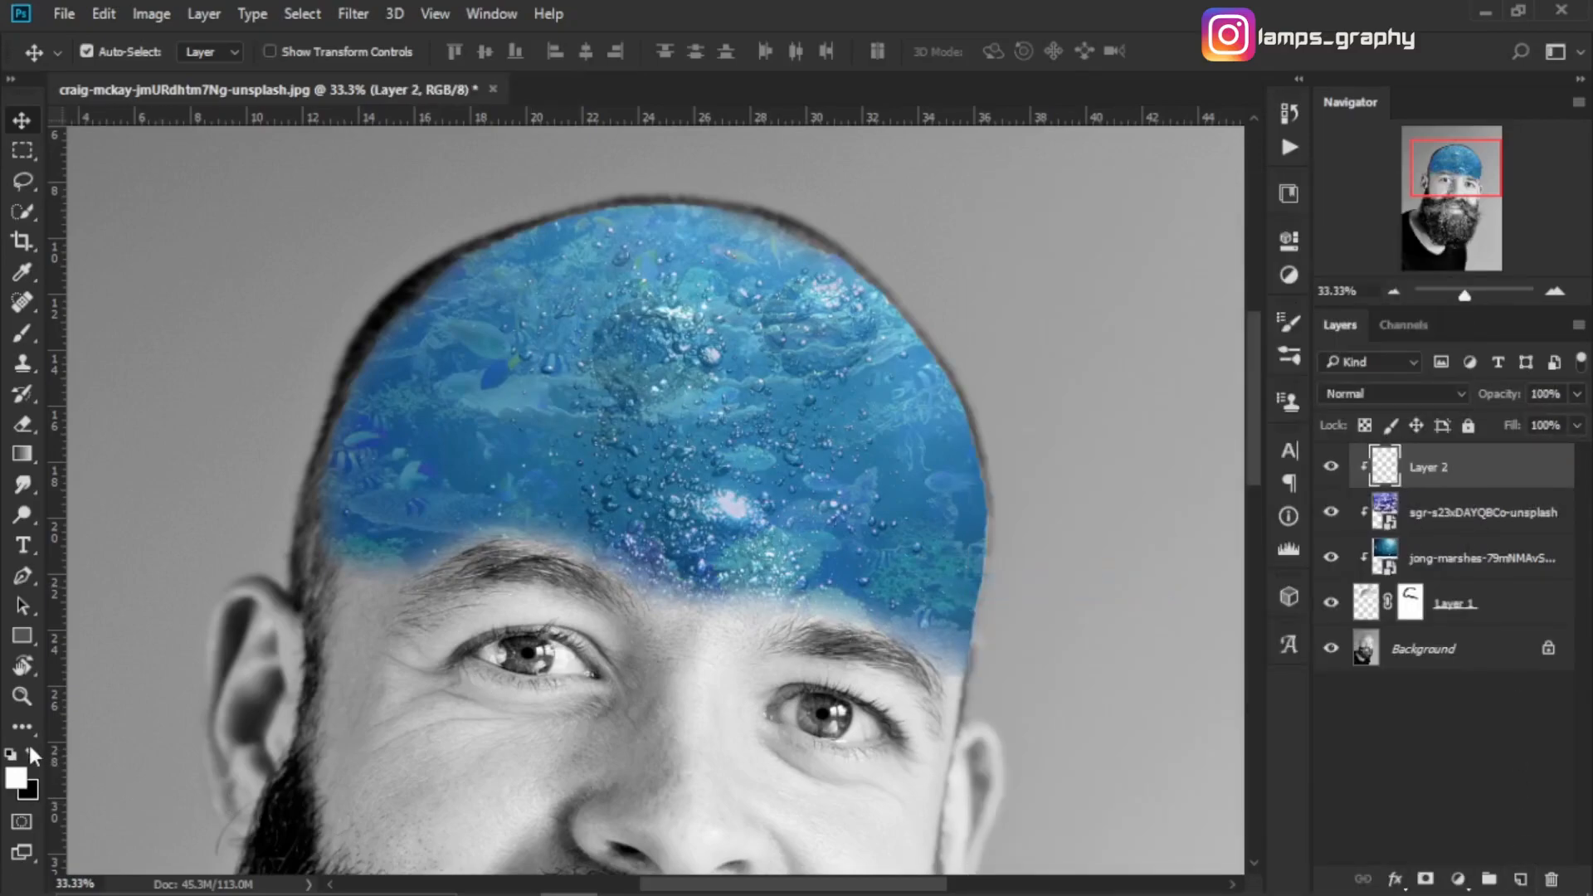
Step: Paint soft black shading along the water's edges on Layer 2 with a 35% opacity brush, and set the layer opacity to 36%
key("b")
key("bracketleft")
key("bracketleft")
key("bracketleft")
key("bracketleft")
key("bracketleft")
key("bracketleft")
key("bracketleft")
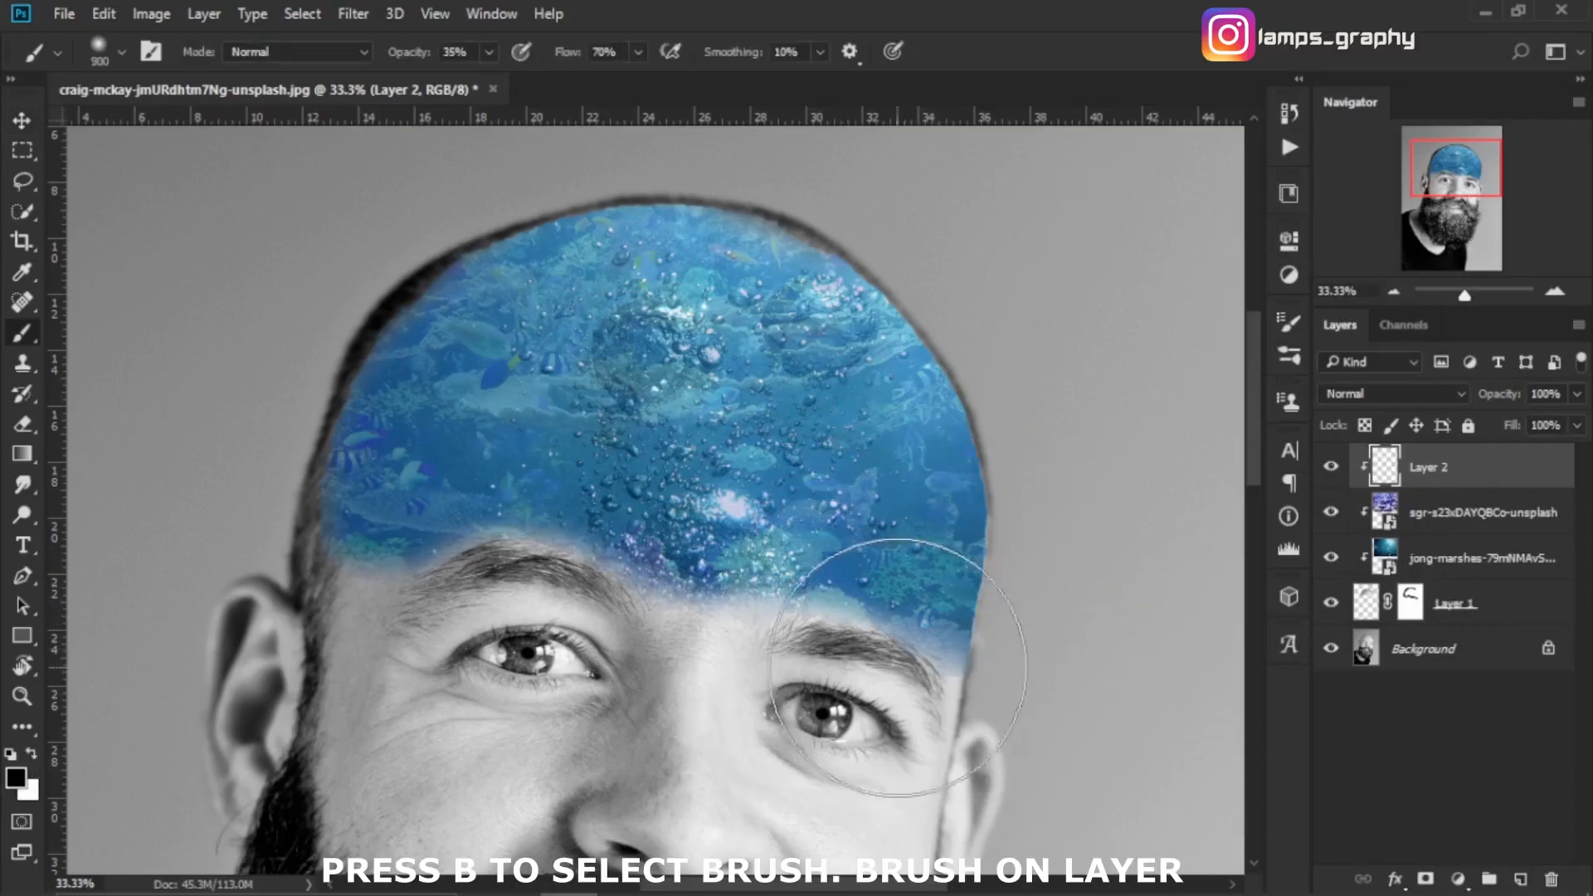
key("bracketleft")
key("bracketleft")
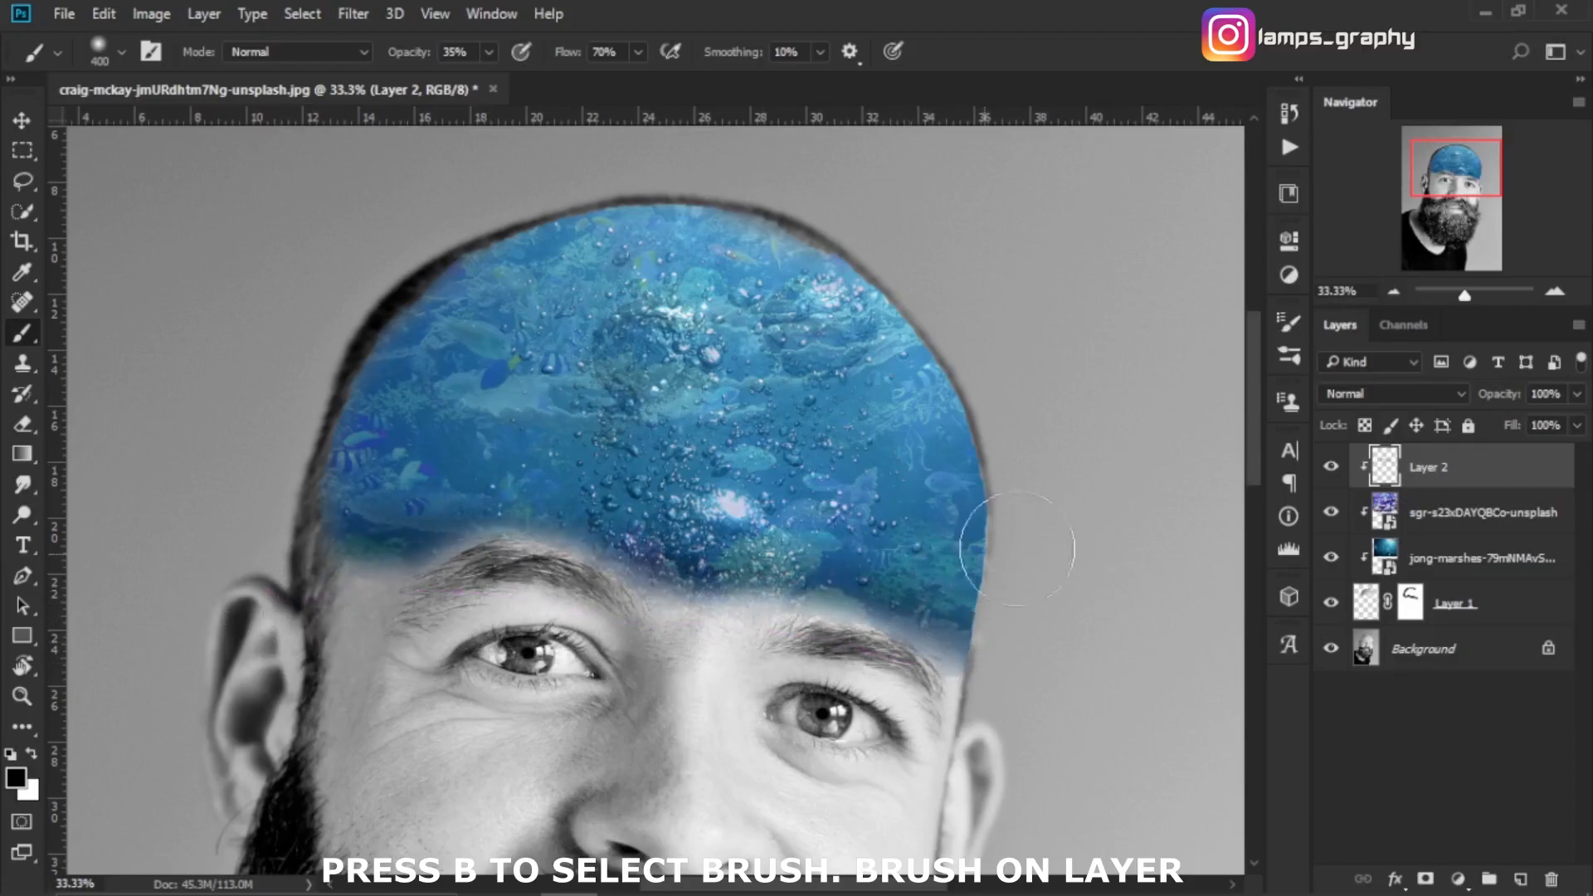
left_click(1577, 425)
left_click_drag(1496, 427, 1507, 426)
Step: Deepen the black shading around the skull outline on Layer 2 with a 200 px brush and reduce the layer opacity to 27%
key("bracketleft")
key("bracketleft")
key("bracketleft")
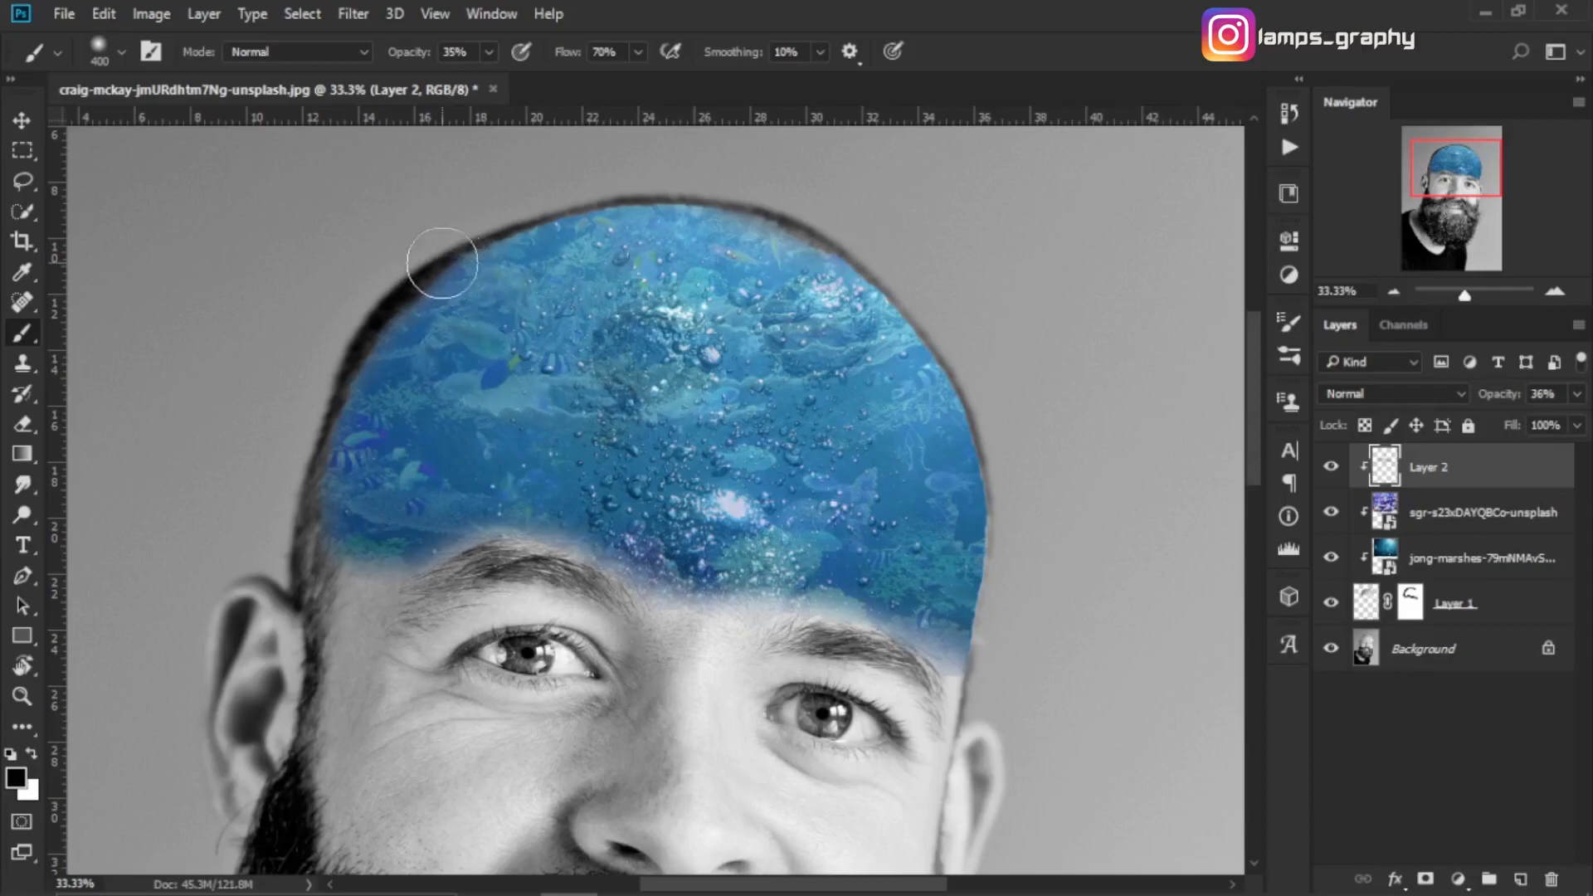
mouse_move(319, 405)
left_mouse_down()
mouse_move(299, 542)
mouse_move(376, 358)
mouse_move(494, 212)
mouse_move(771, 207)
mouse_move(918, 297)
mouse_move(978, 384)
mouse_move(1012, 471)
mouse_move(1021, 582)
mouse_move(1018, 516)
mouse_move(1002, 651)
left_mouse_up()
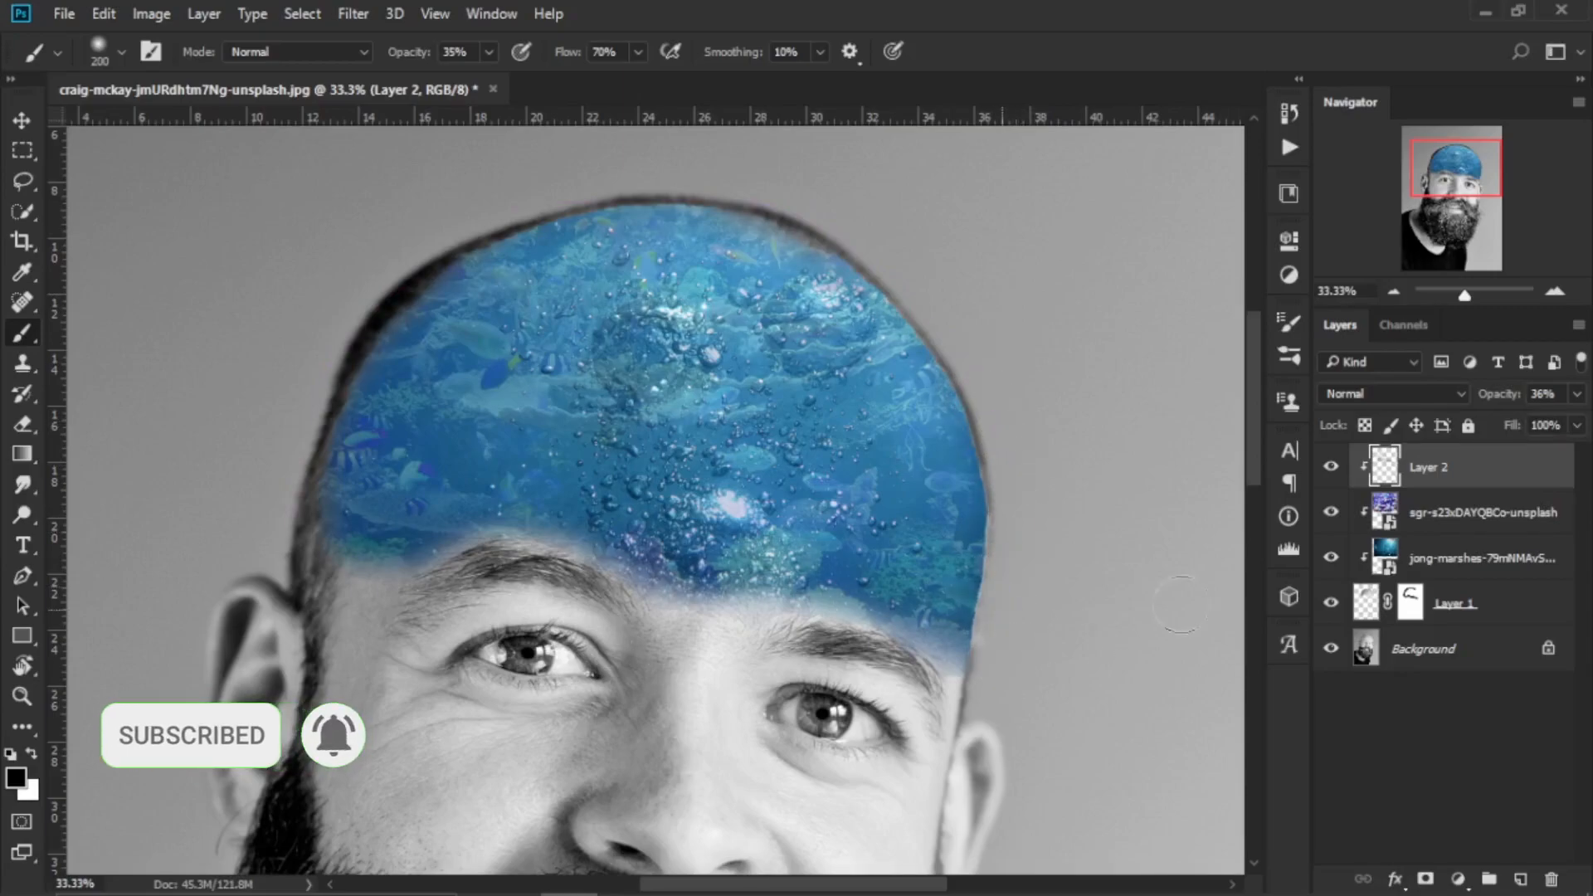
left_click(1570, 424)
left_click_drag(1510, 426, 1487, 428)
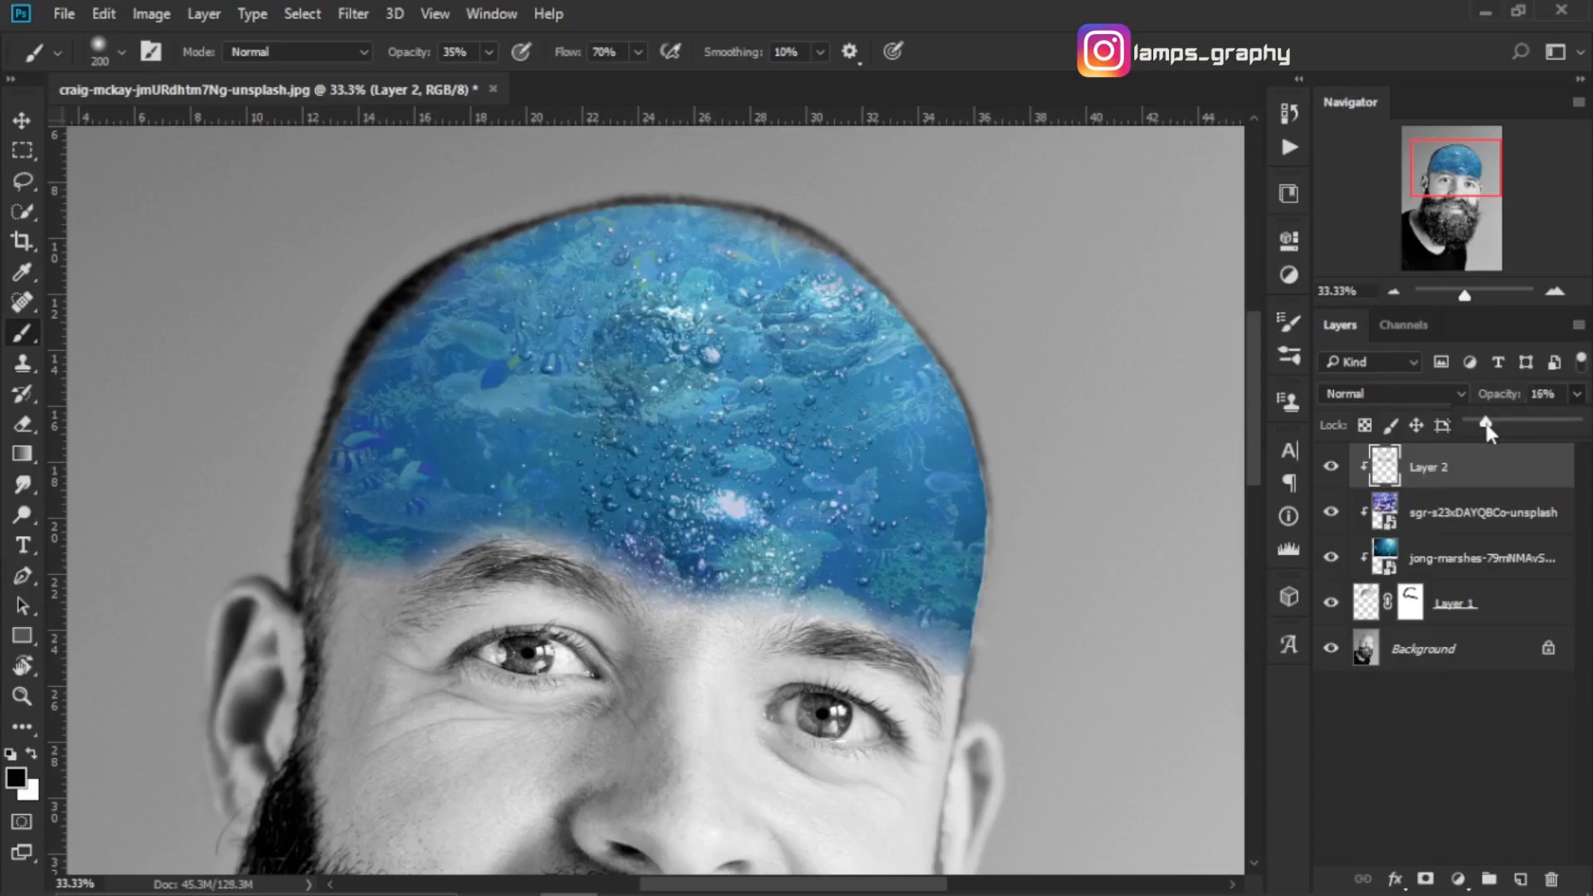
left_click(1426, 397)
Step: Examine how the shaded underwater scene blends with the head across the whole portrait
key("ctrl+minus")
key("ctrl+minus")
key("ctrl+minus")
key("ctrl+minus")
key("ctrl+plus")
key("ctrl+plus")
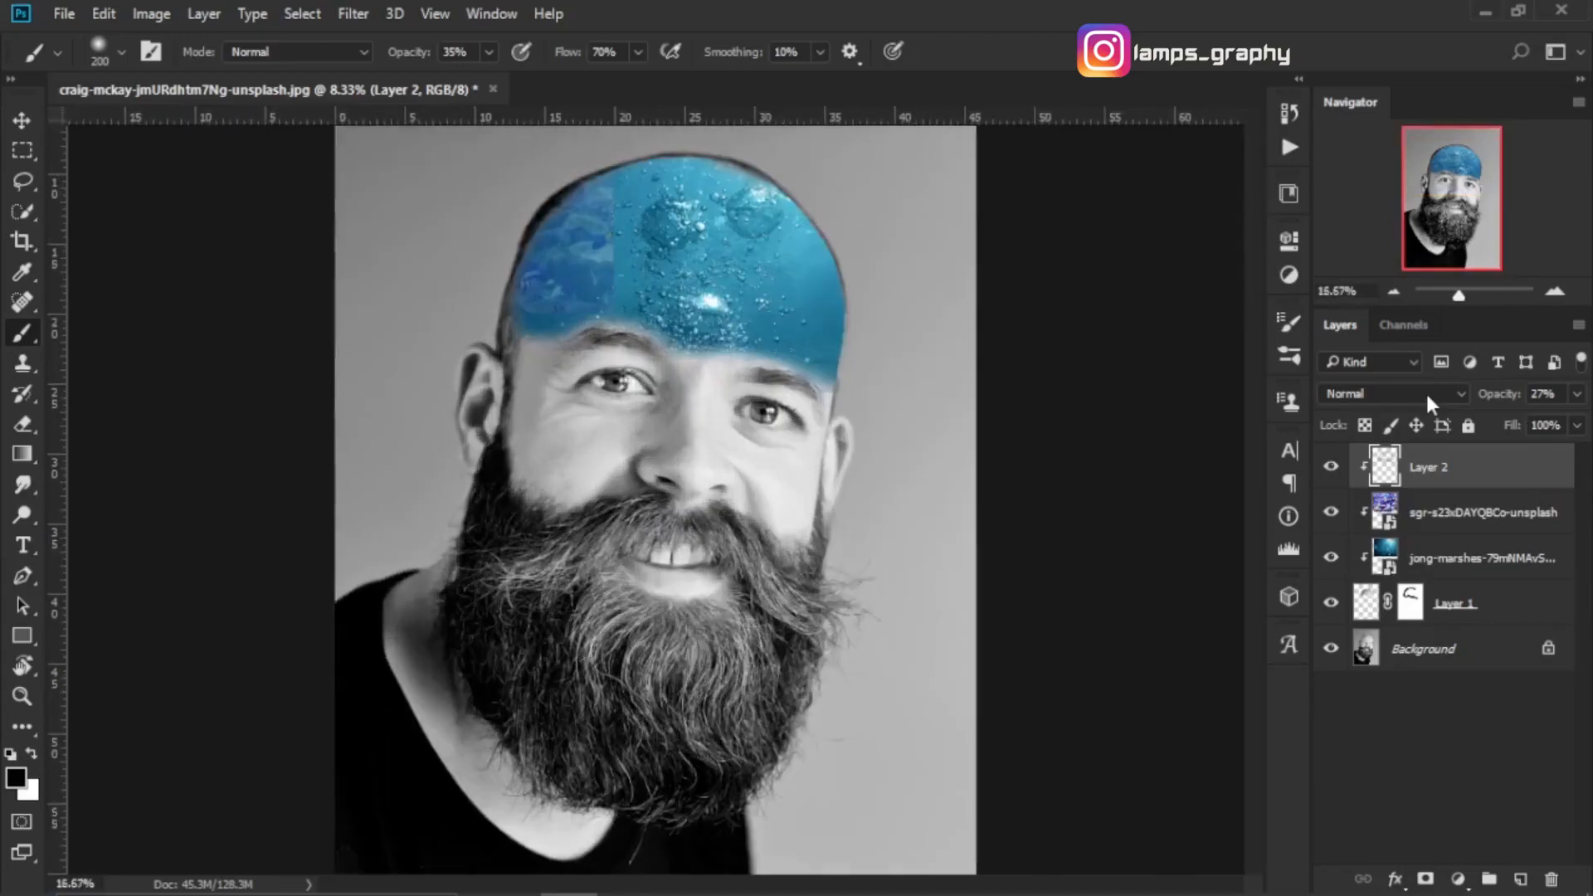
key("ctrl+plus")
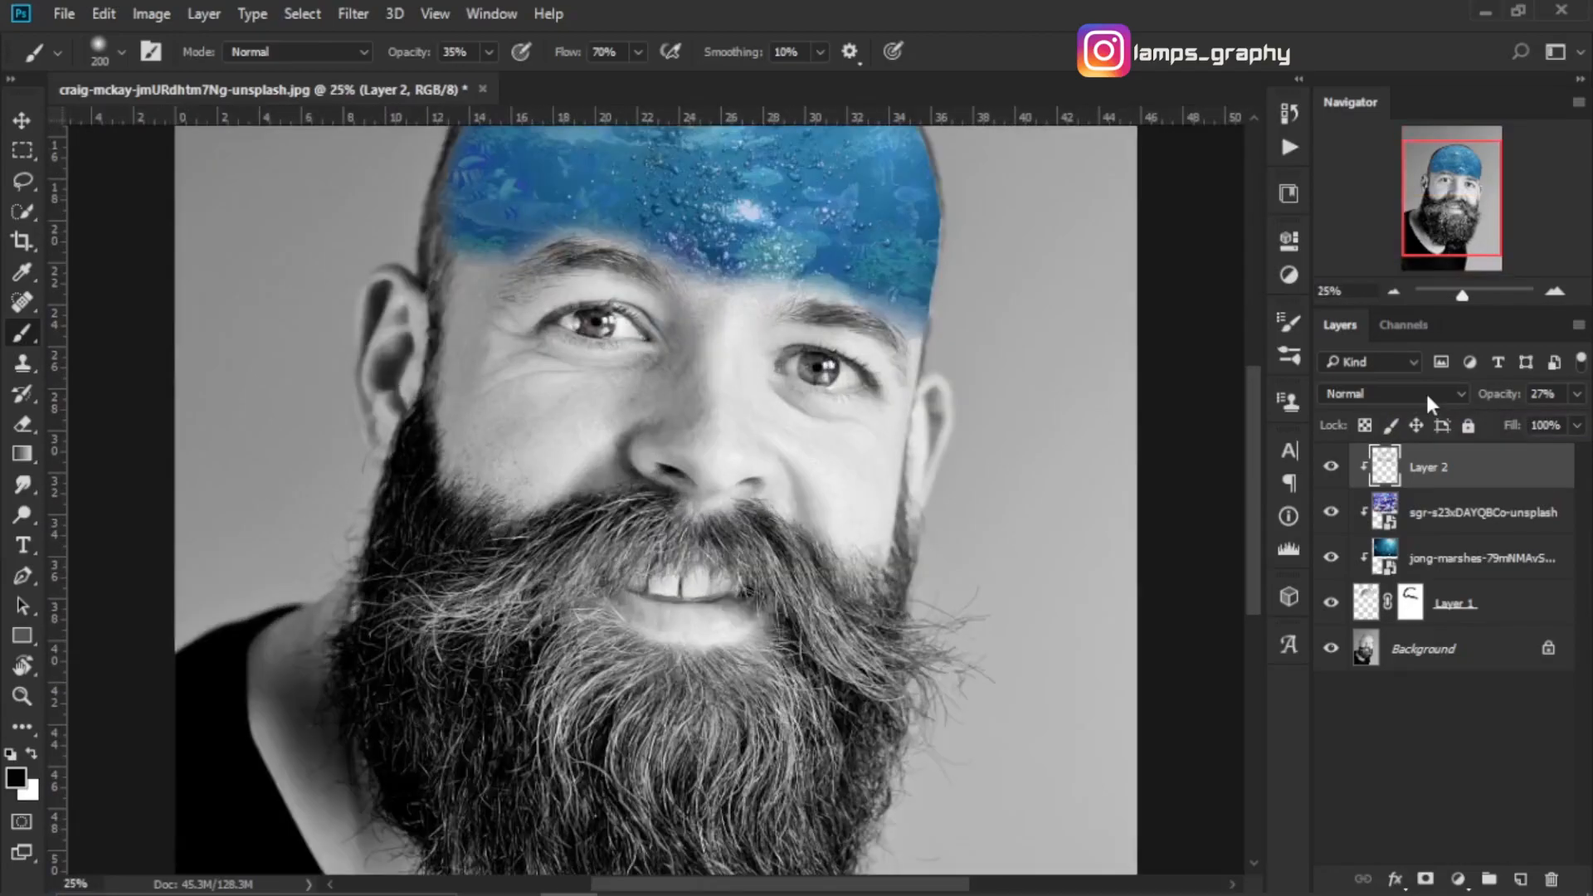
key("ctrl+minus")
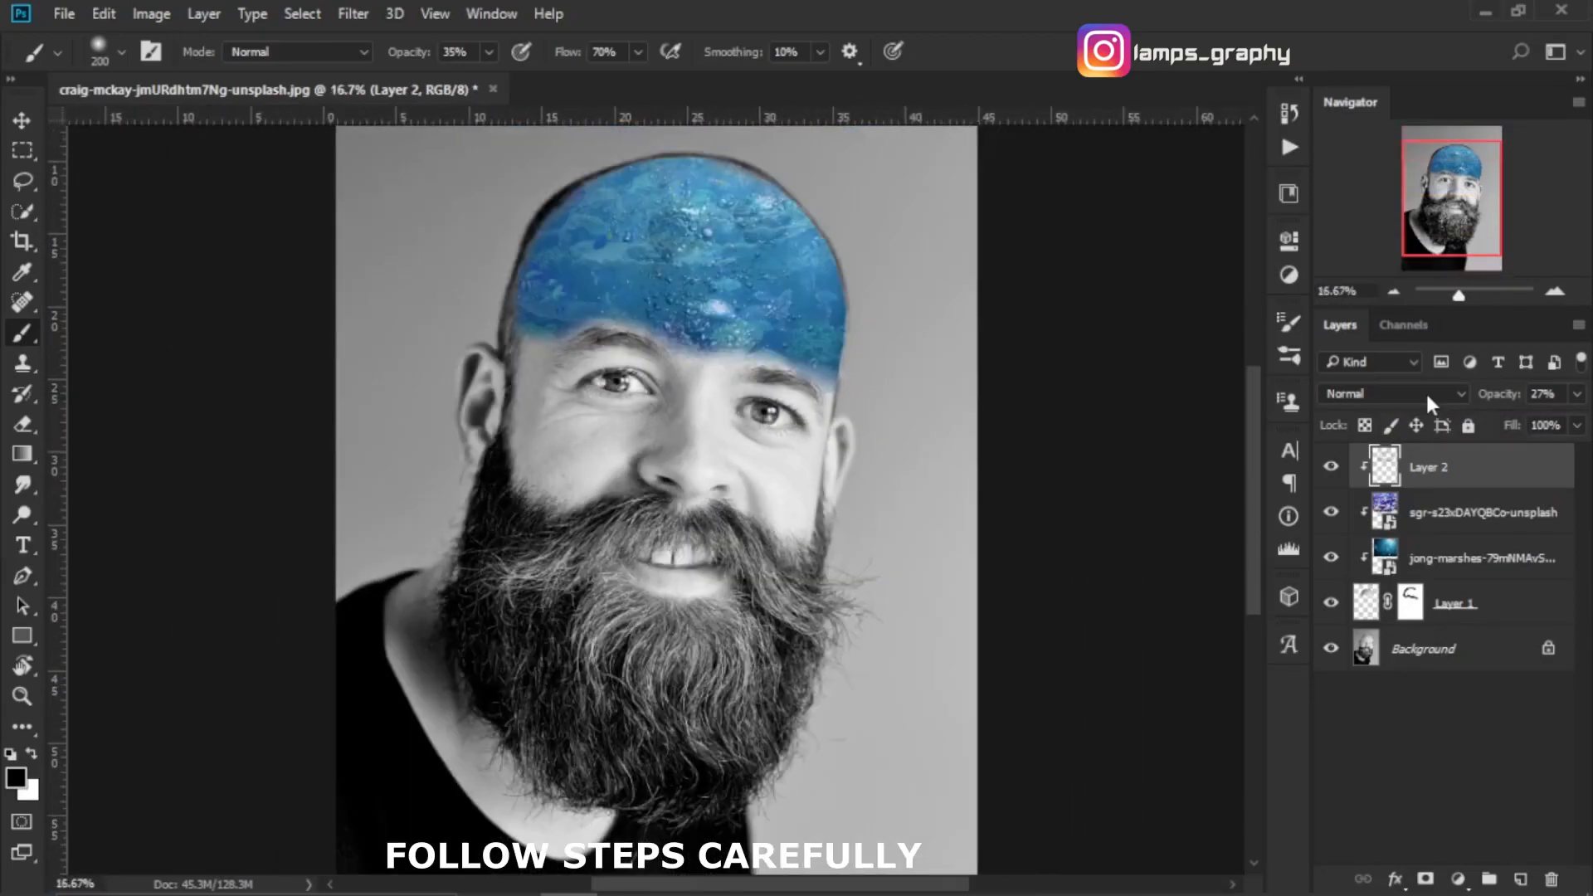
Step: Add a new layer above Layer 2 and prepare a white soft brush of 70 px for the eyes
key("ctrl+plus")
left_click_drag(684, 340, 771, 543)
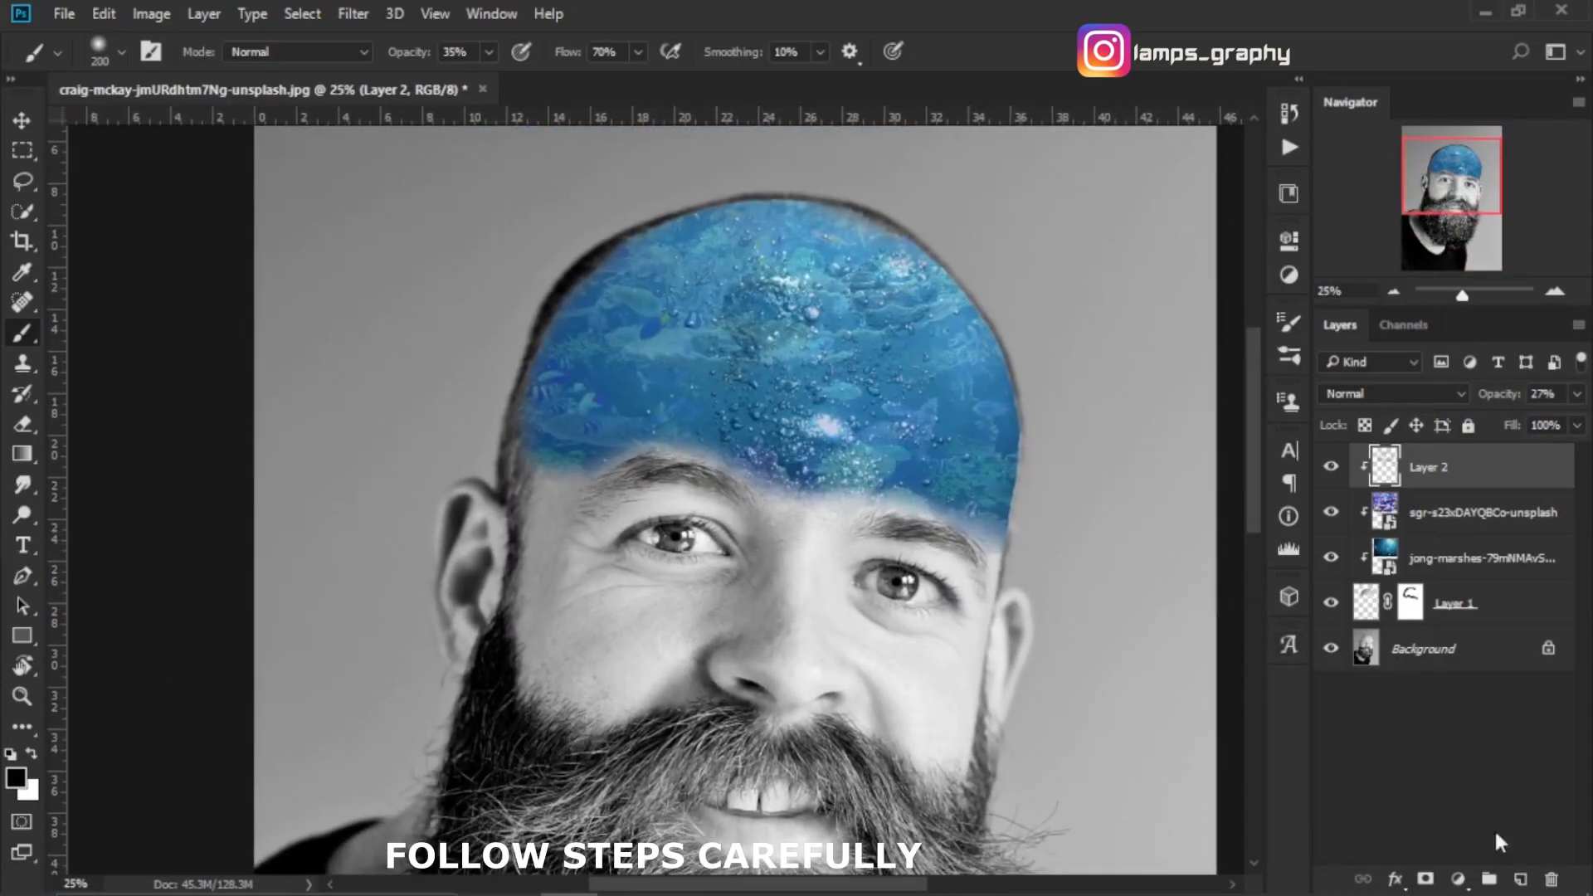
left_click(1523, 881)
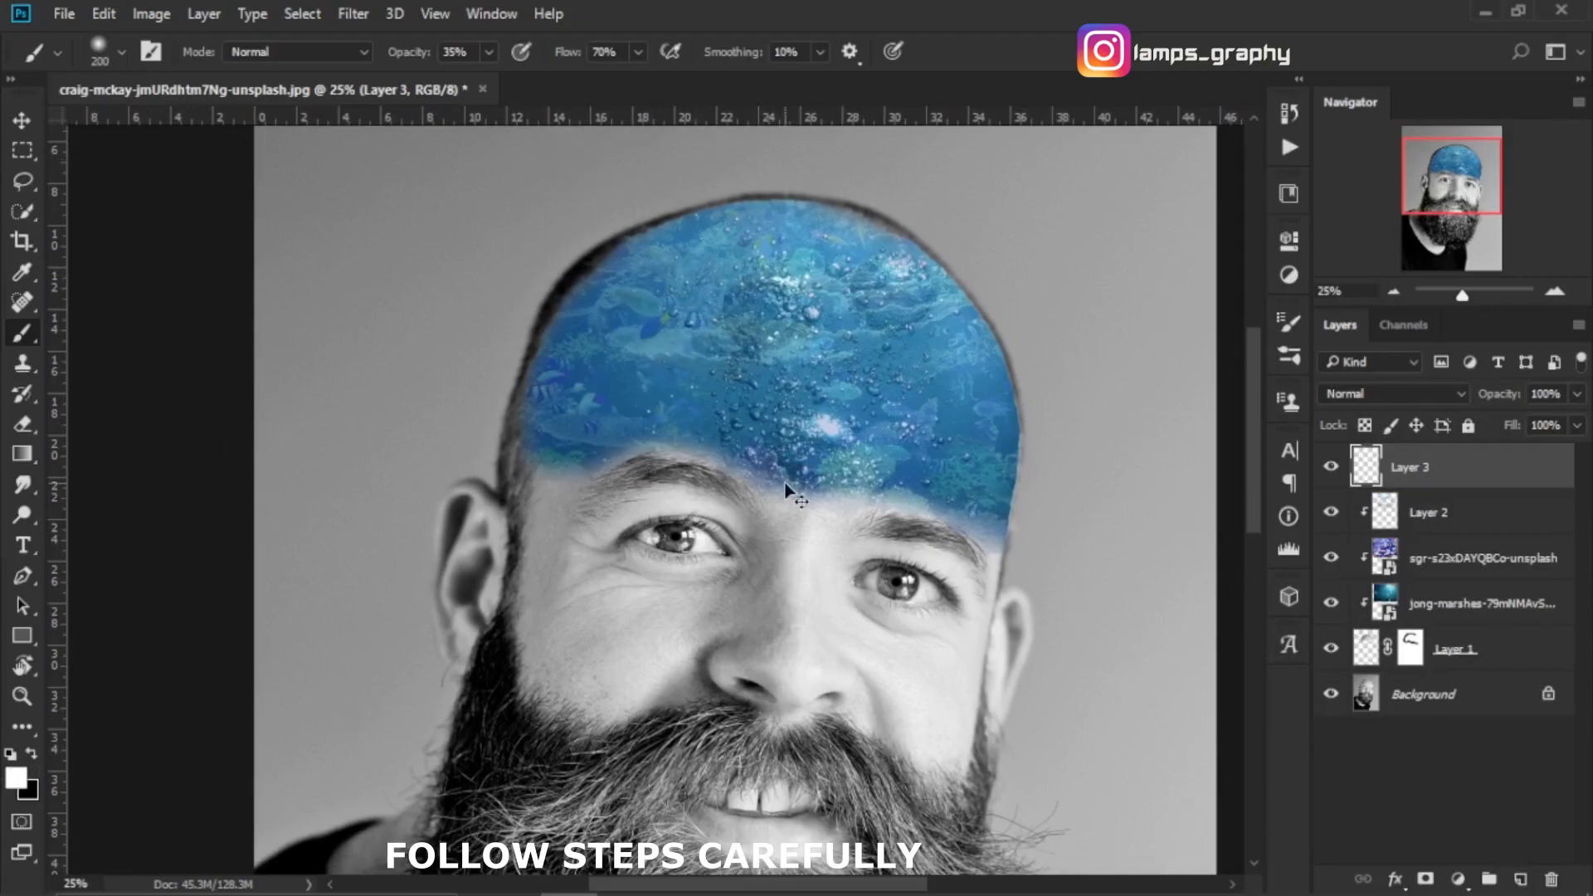
key("ctrl+plus")
key("ctrl+plus")
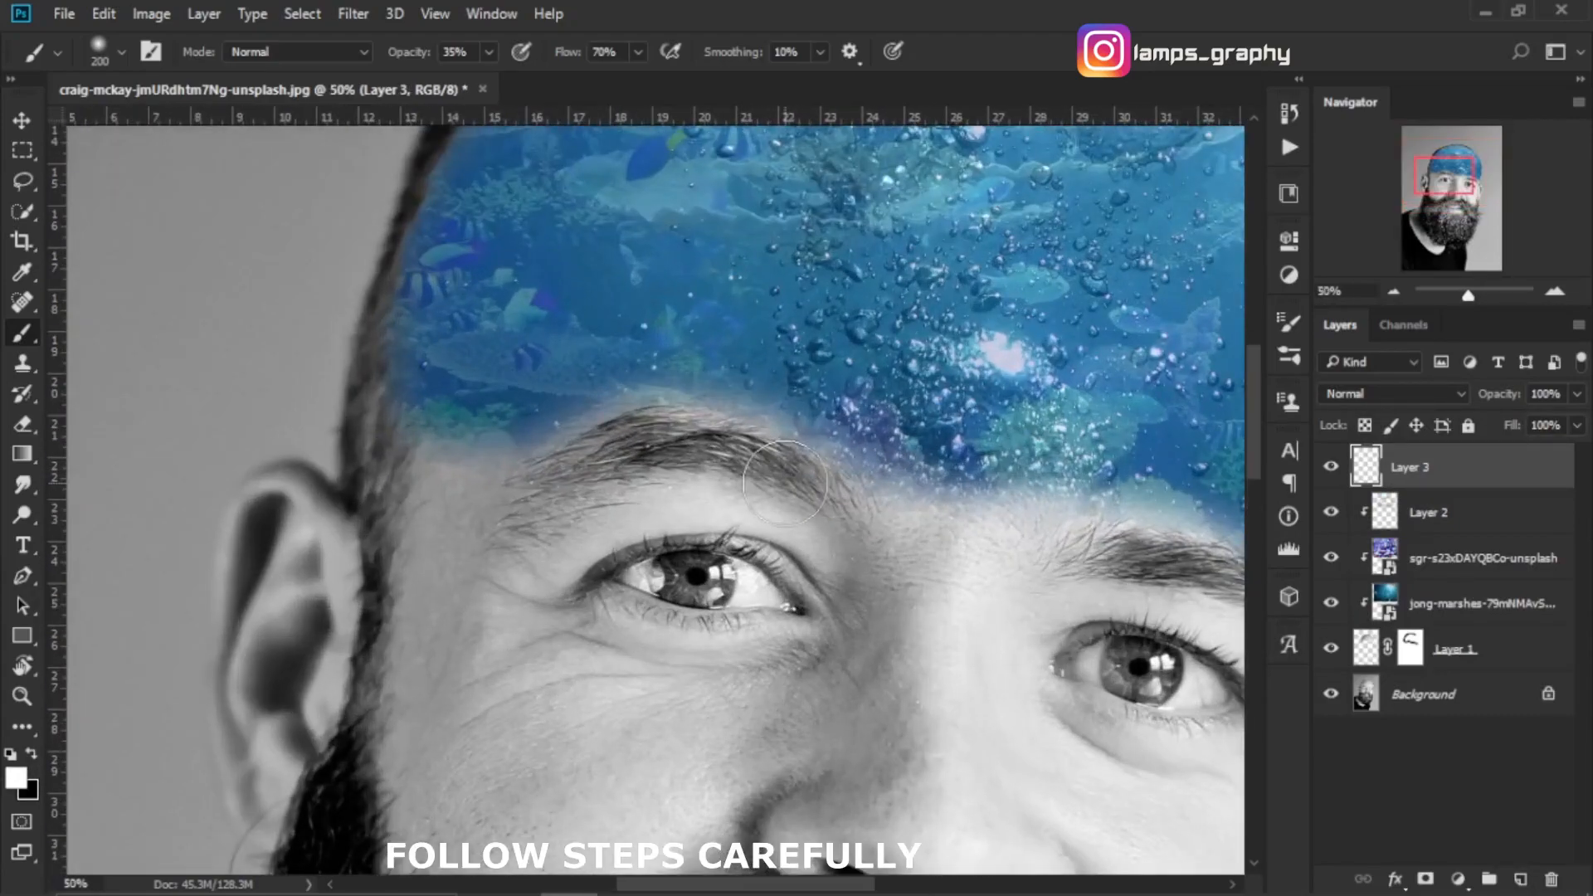
key("bracketleft")
key("bracketleft")
key("bracketleft")
key("bracketleft")
key("bracketleft")
key("bracketleft")
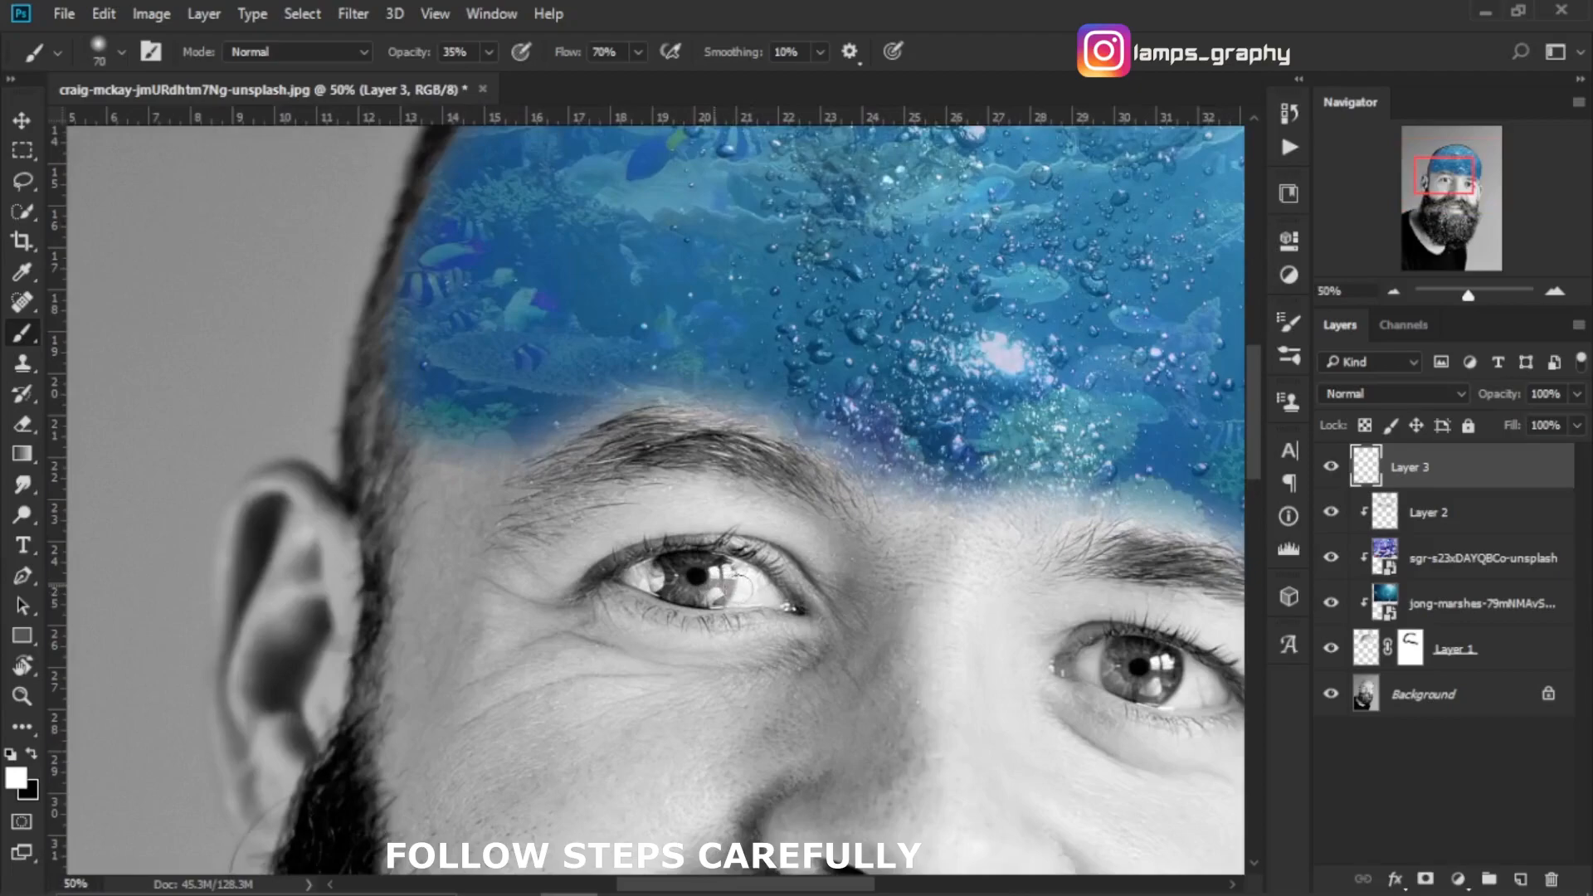
Step: Set the brush opacity to 100% and paint both eyes solid white on Layer 3 with a 35 px brush
left_click(488, 51)
left_click_drag(490, 79, 558, 80)
mouse_move(709, 581)
left_mouse_down()
mouse_move(744, 581)
mouse_move(661, 580)
mouse_move(725, 565)
mouse_move(678, 559)
mouse_move(715, 570)
mouse_move(671, 571)
mouse_move(718, 570)
mouse_move(651, 576)
mouse_move(776, 597)
mouse_move(692, 570)
mouse_move(628, 575)
mouse_move(787, 602)
mouse_move(741, 574)
left_mouse_up()
key("bracketleft")
key("ctrl+z")
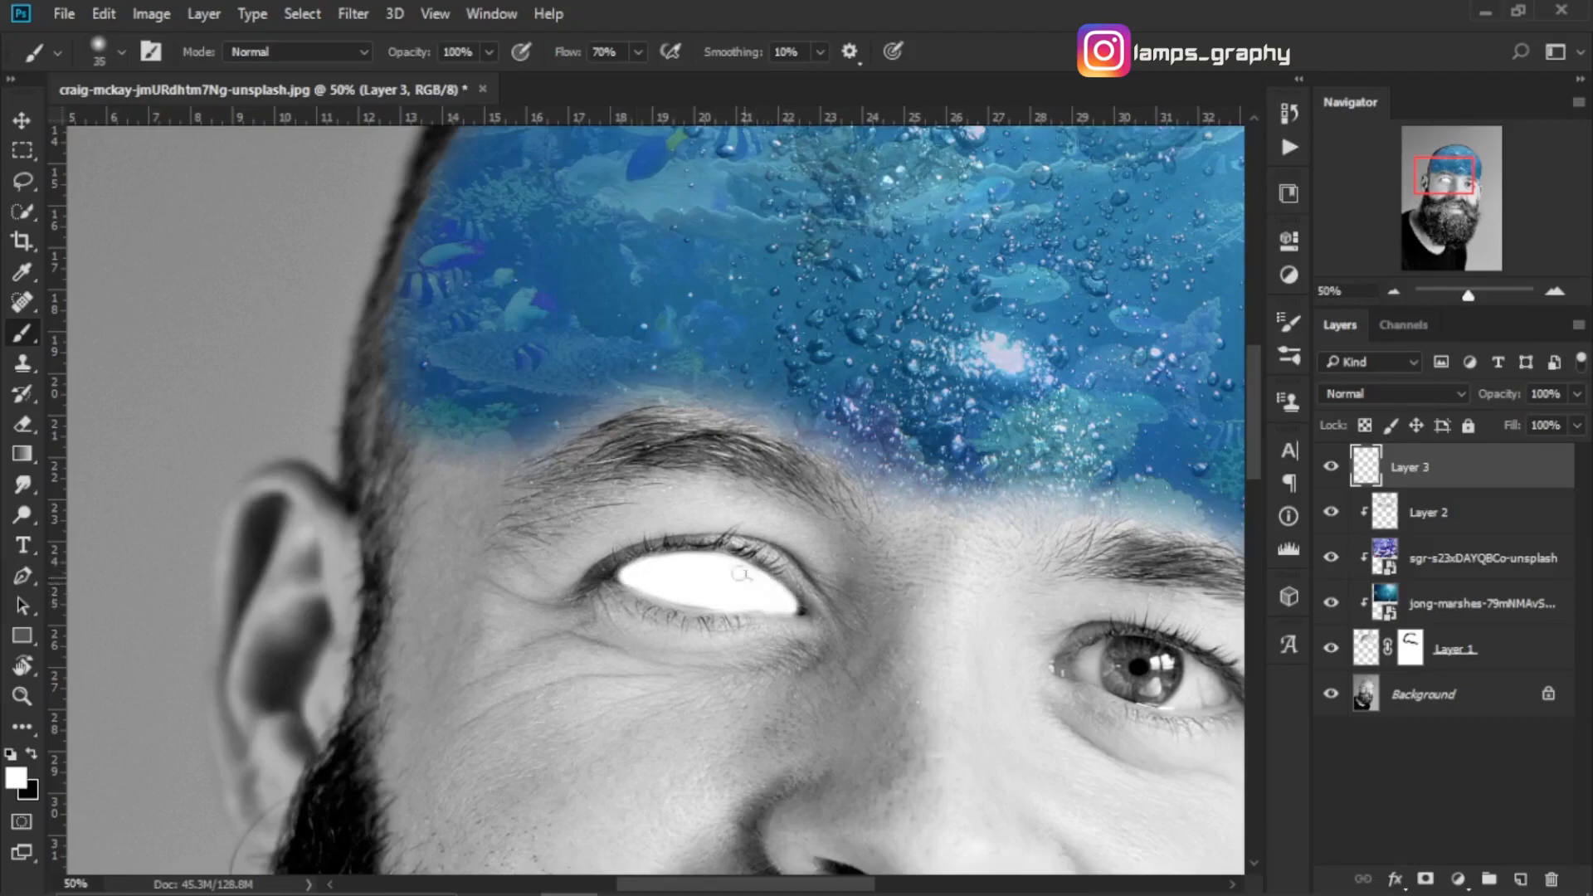
mouse_move(831, 656)
left_mouse_down()
mouse_move(555, 654)
mouse_move(868, 669)
mouse_move(841, 661)
mouse_move(920, 681)
mouse_move(900, 693)
mouse_move(805, 676)
mouse_move(821, 651)
mouse_move(871, 648)
mouse_move(929, 688)
mouse_move(867, 700)
mouse_move(841, 665)
mouse_move(941, 695)
mouse_move(908, 665)
mouse_move(830, 650)
mouse_move(898, 651)
mouse_move(865, 668)
mouse_move(941, 683)
left_mouse_up()
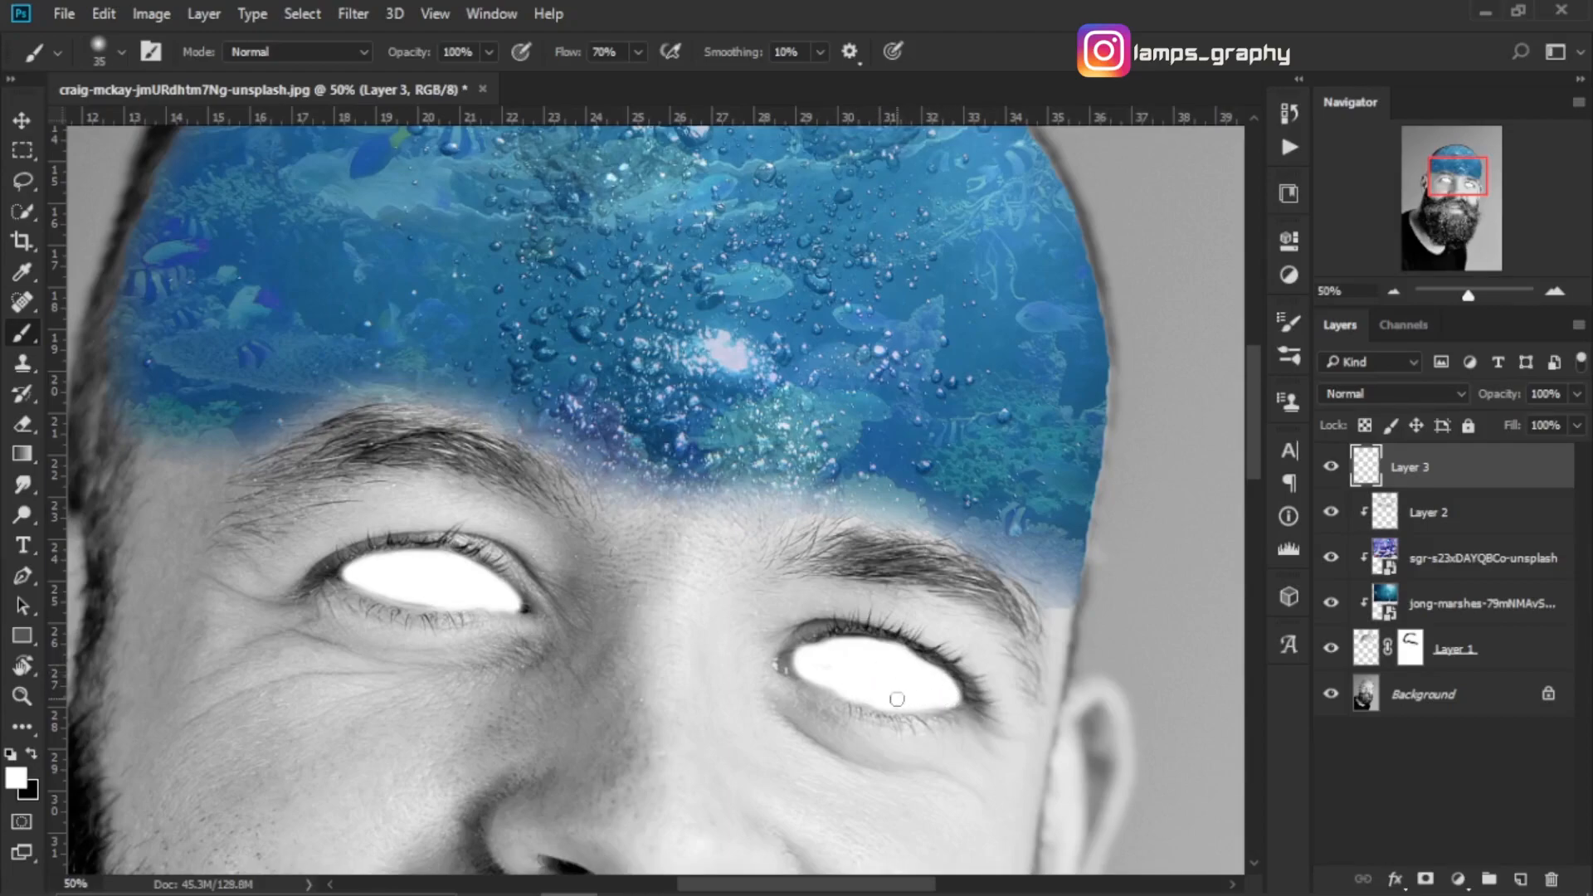
Step: Convert Layer 3 to a smart object and apply a Gaussian Blur with a 5.6 pixel radius to the white eyes
right_click(1465, 475)
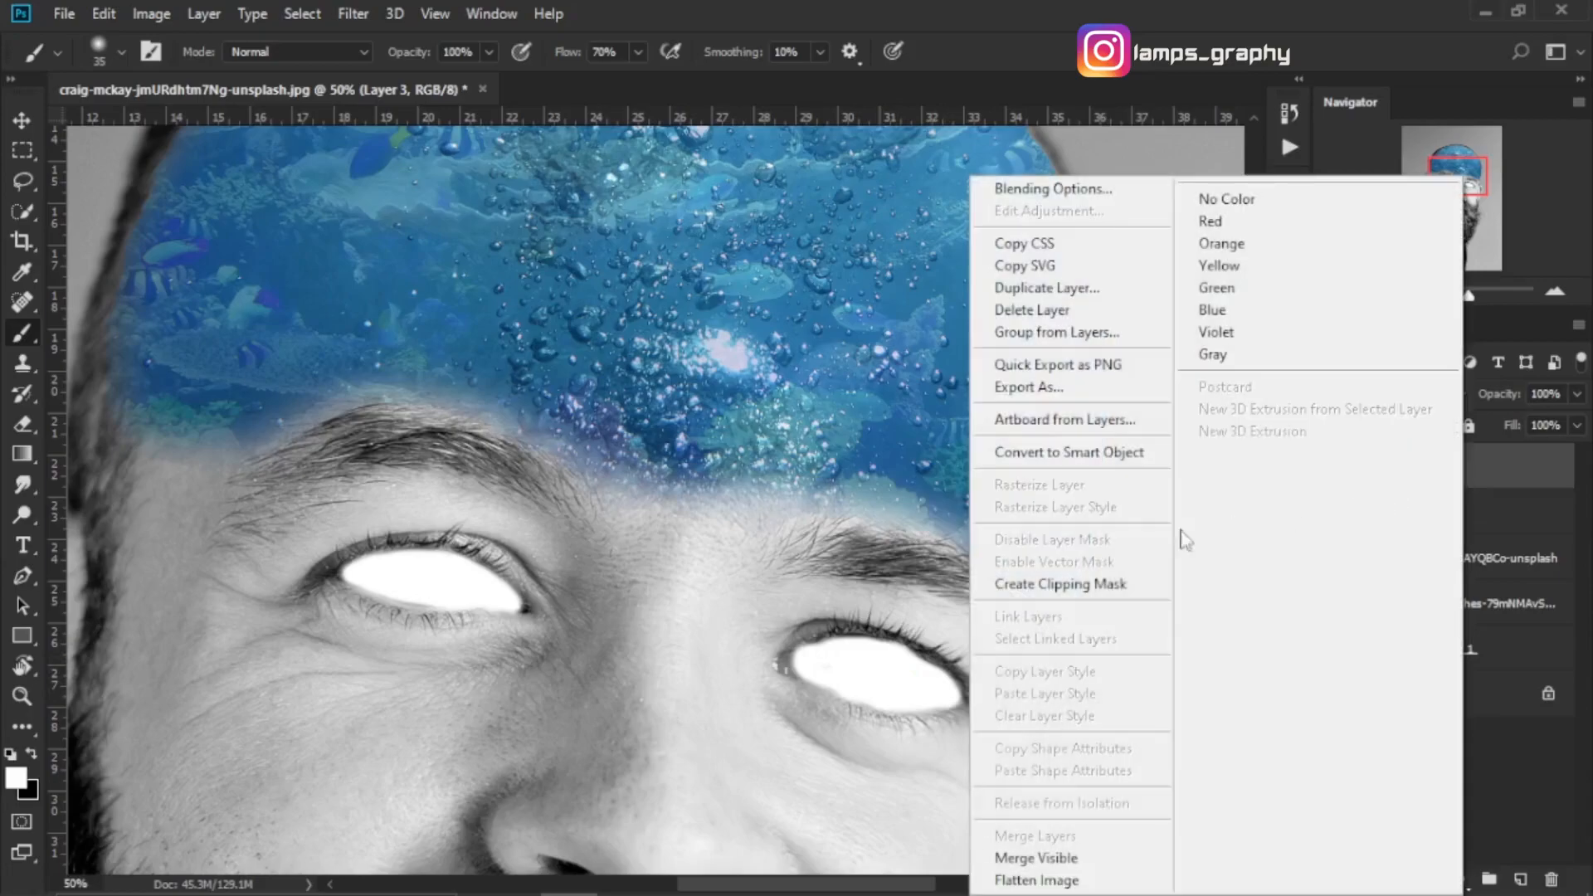
left_click(1046, 470)
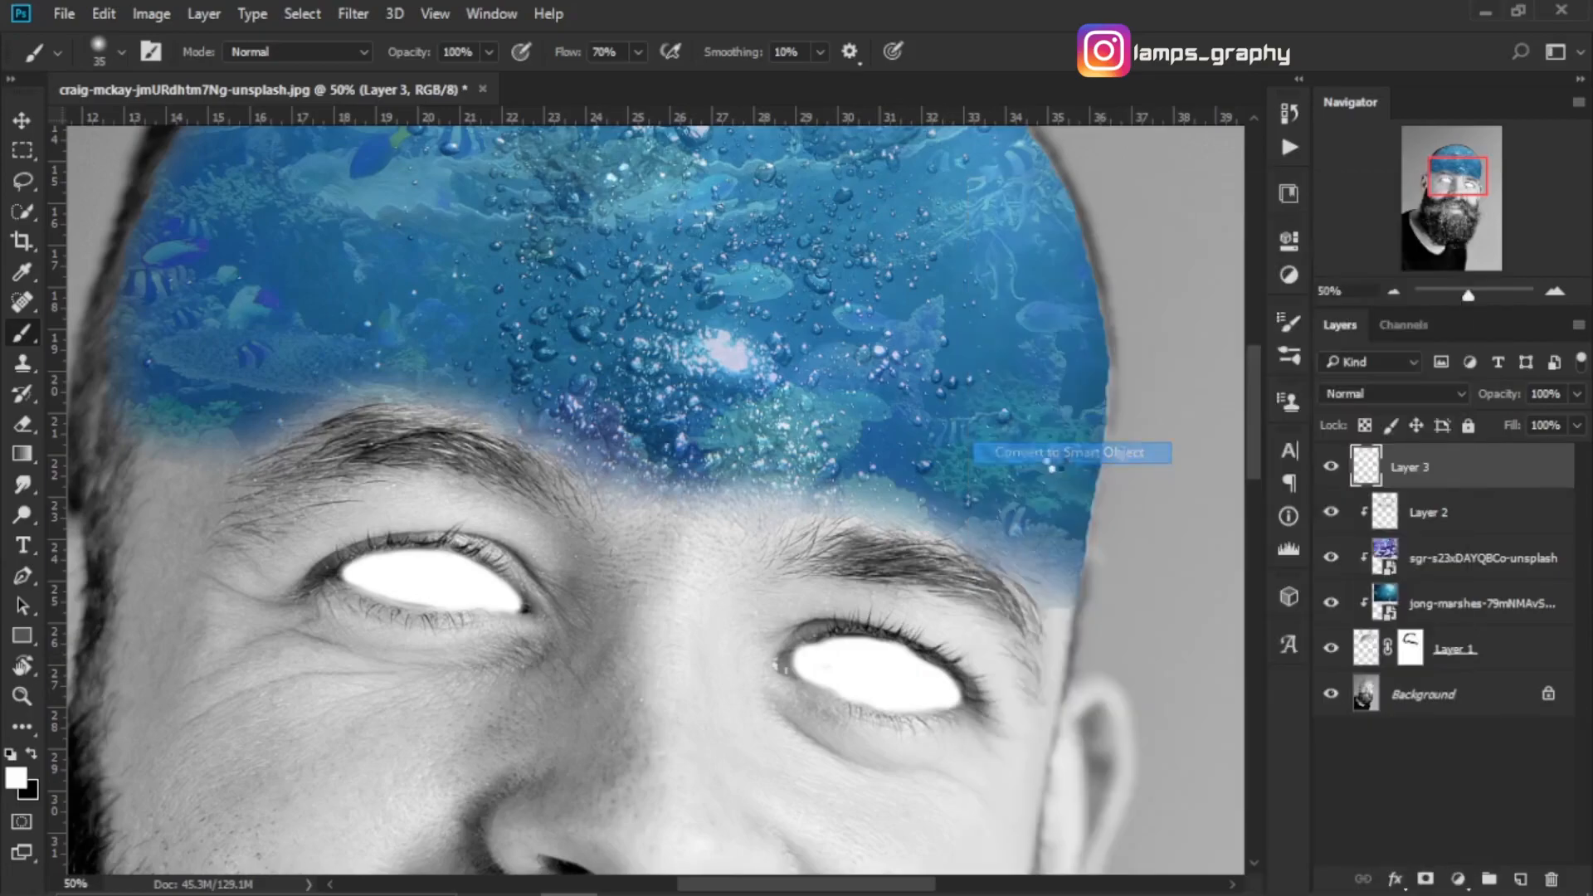
left_click(354, 15)
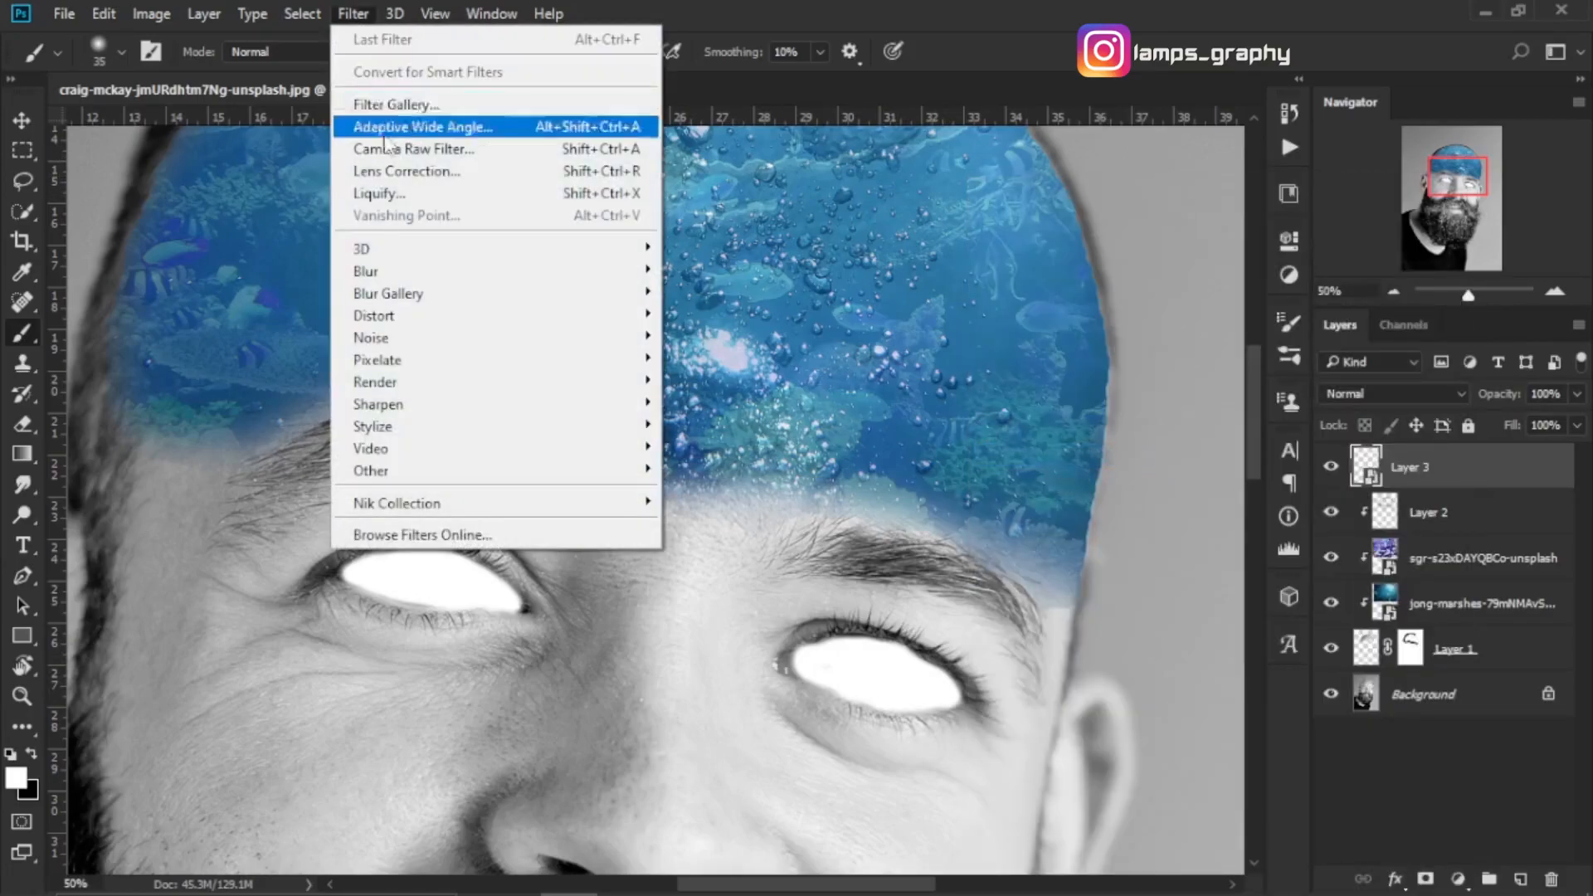
mouse_move(398, 274)
left_click(773, 357)
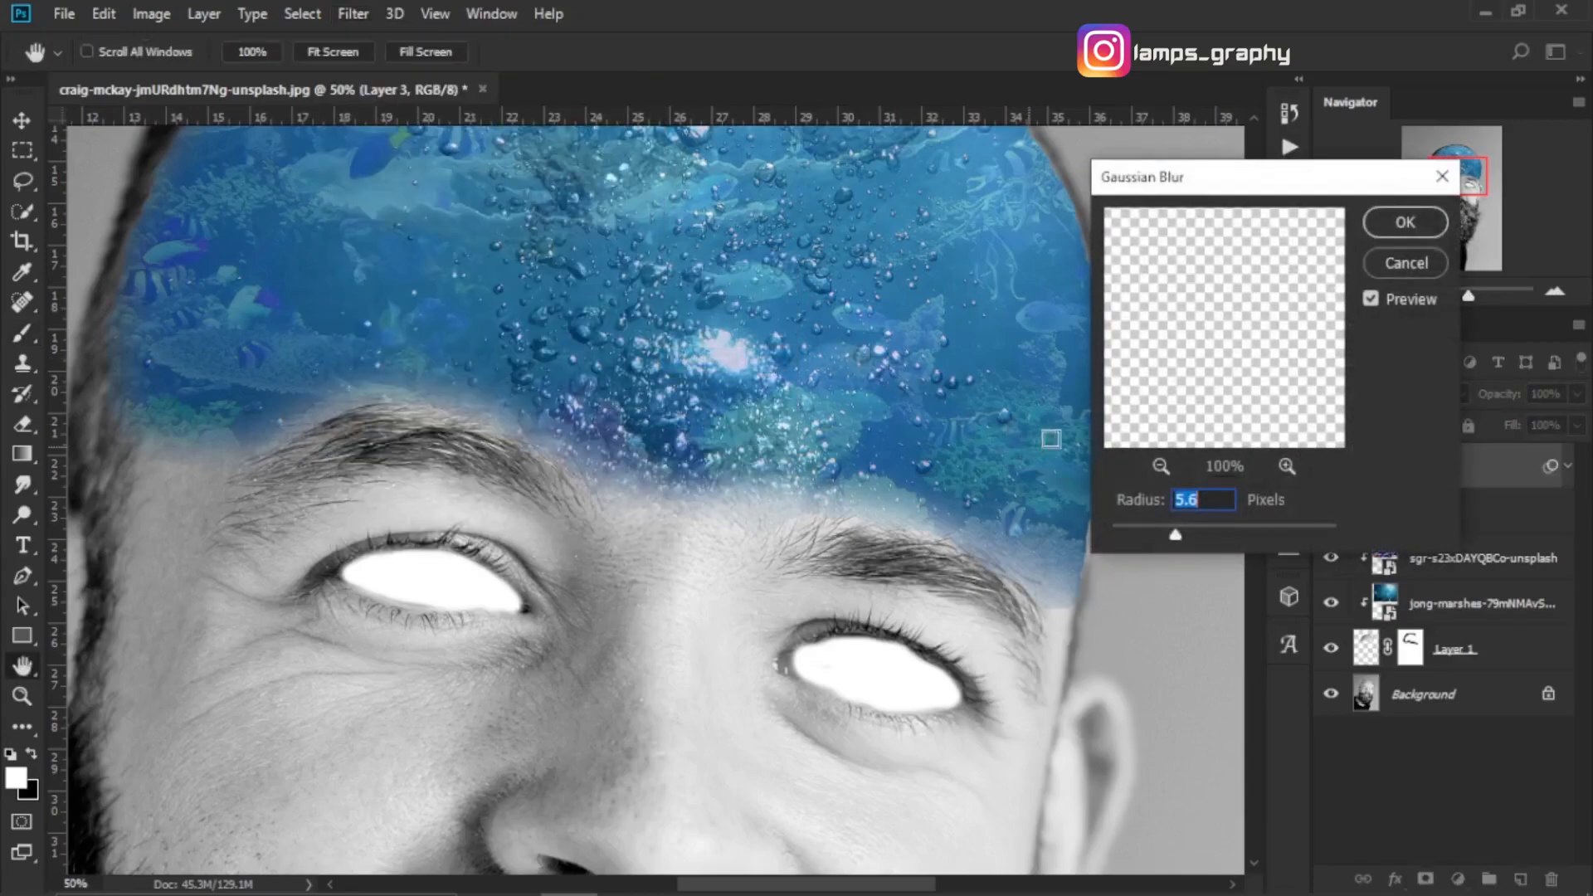
left_click(1407, 221)
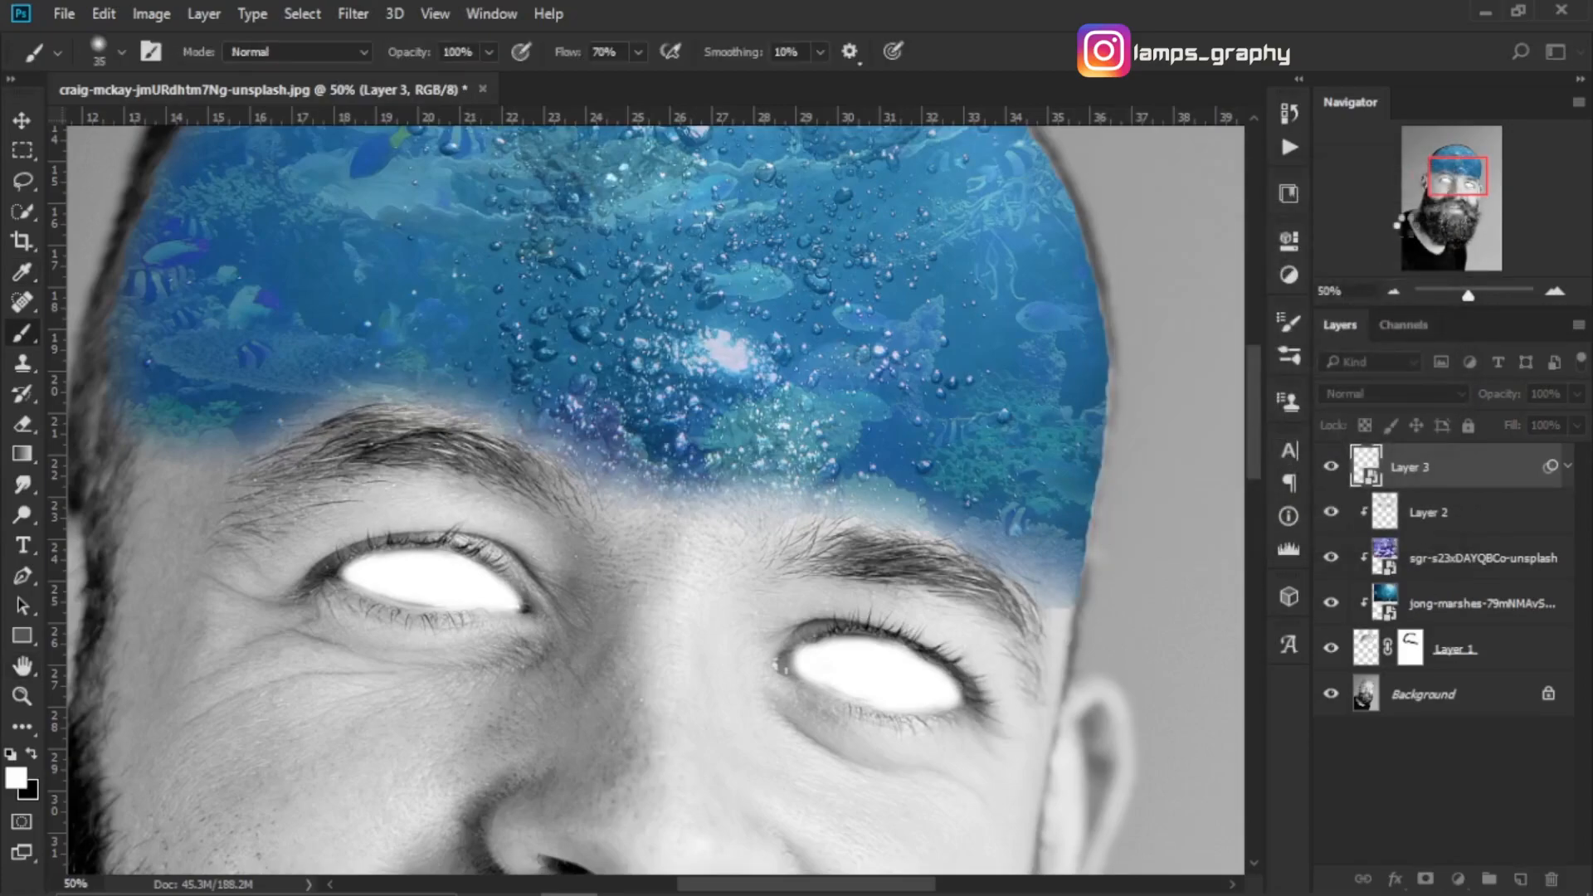
Step: Select the man's beard on the Background layer using the Quick Selection tool with a 400 px brush
key("ctrl+minus")
key("ctrl+minus")
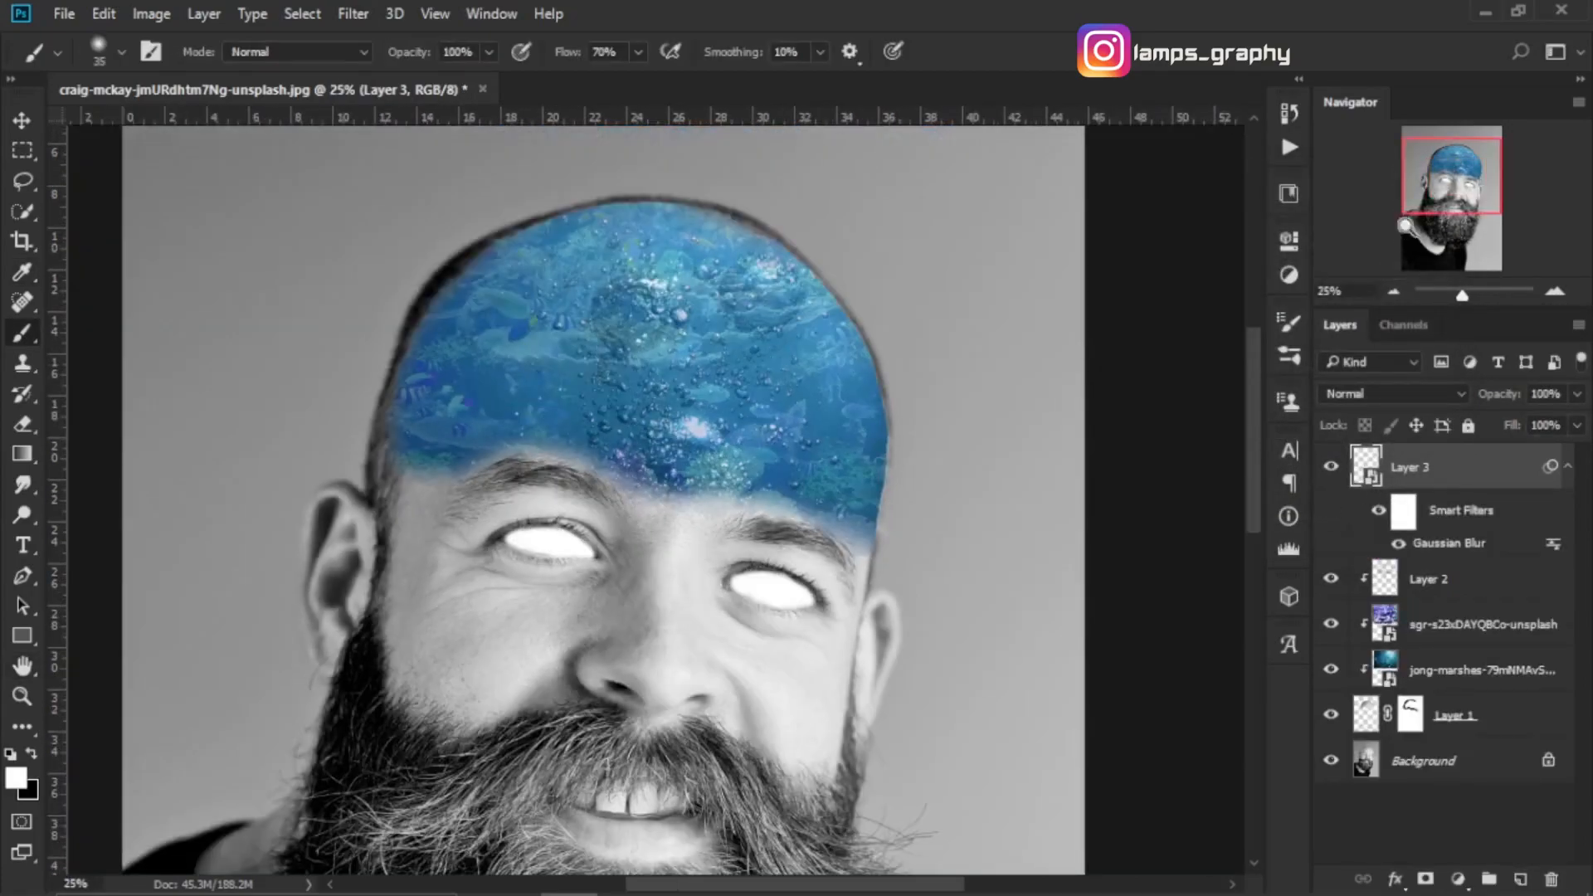
key("ctrl+minus")
key("ctrl+minus")
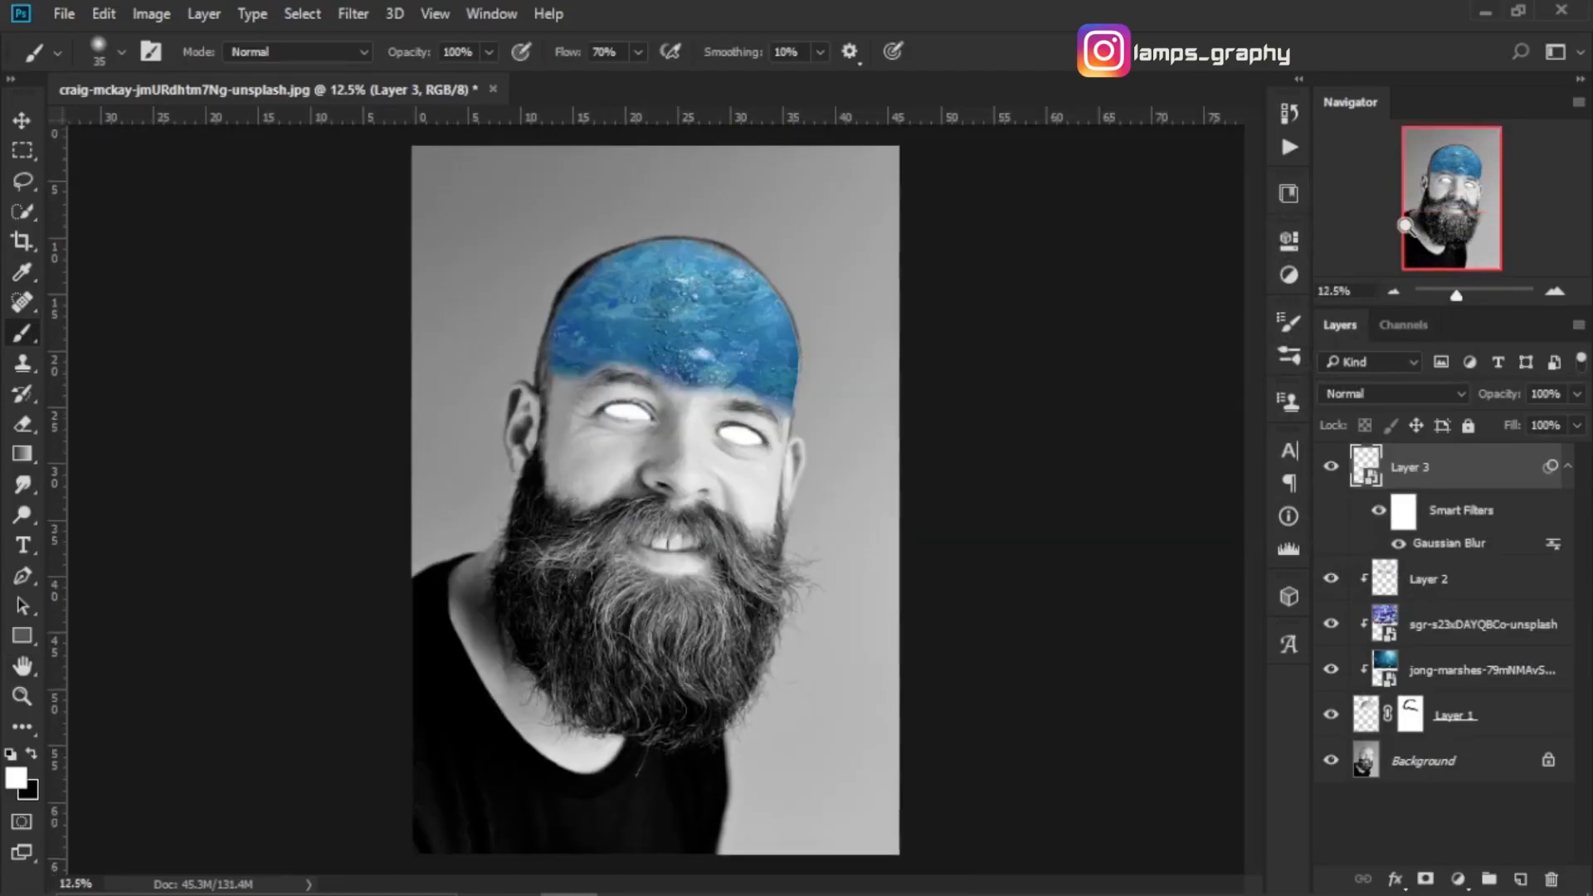
key("ctrl+plus")
key("v")
left_click(713, 672)
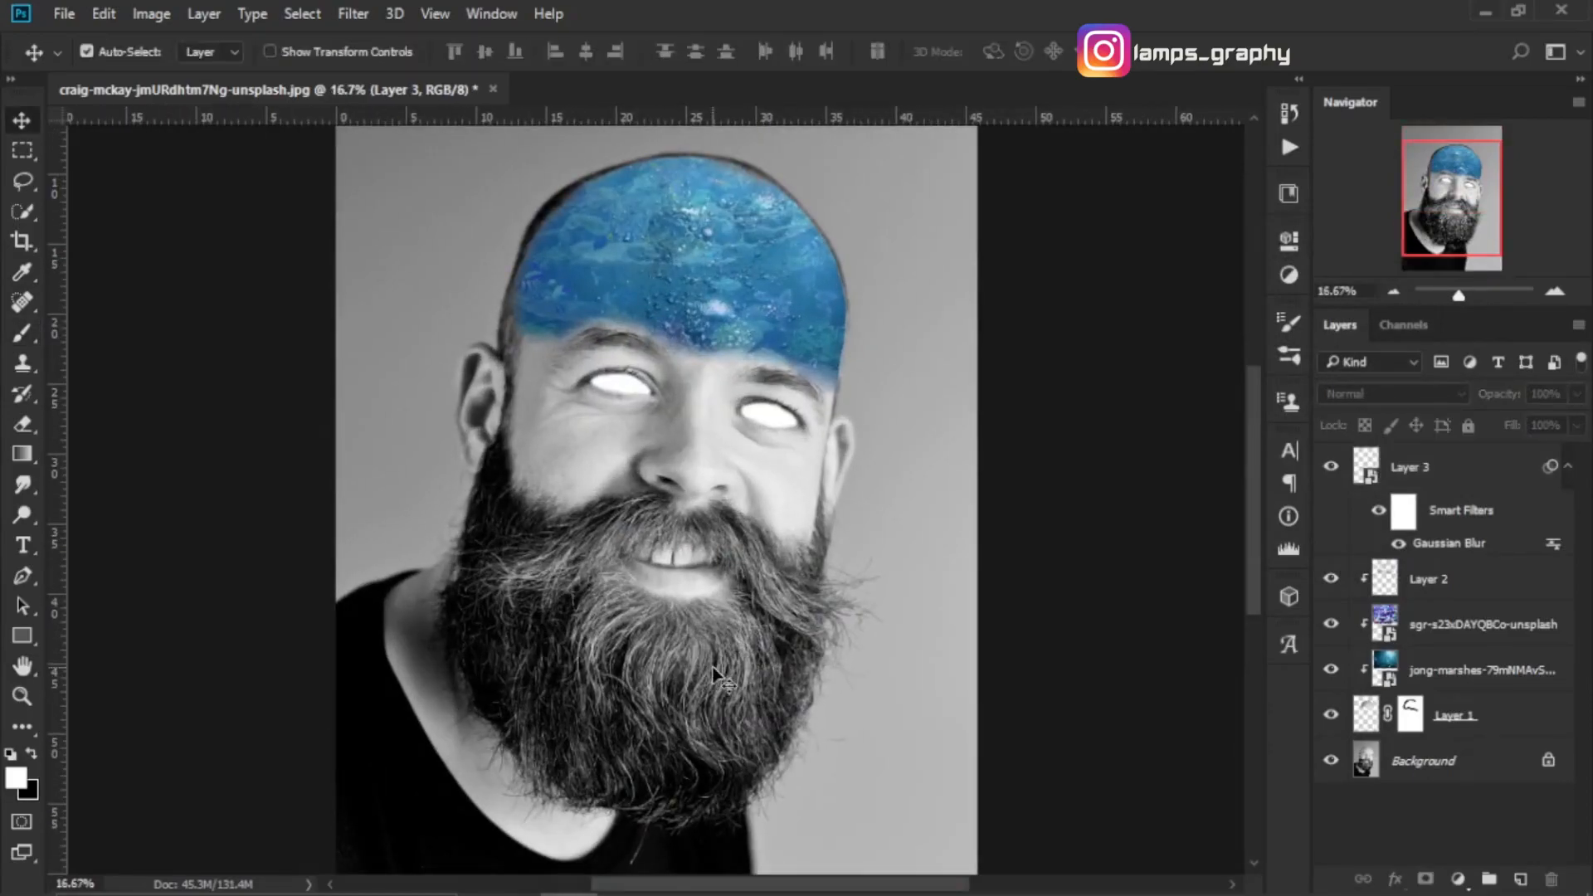
left_click(1467, 771)
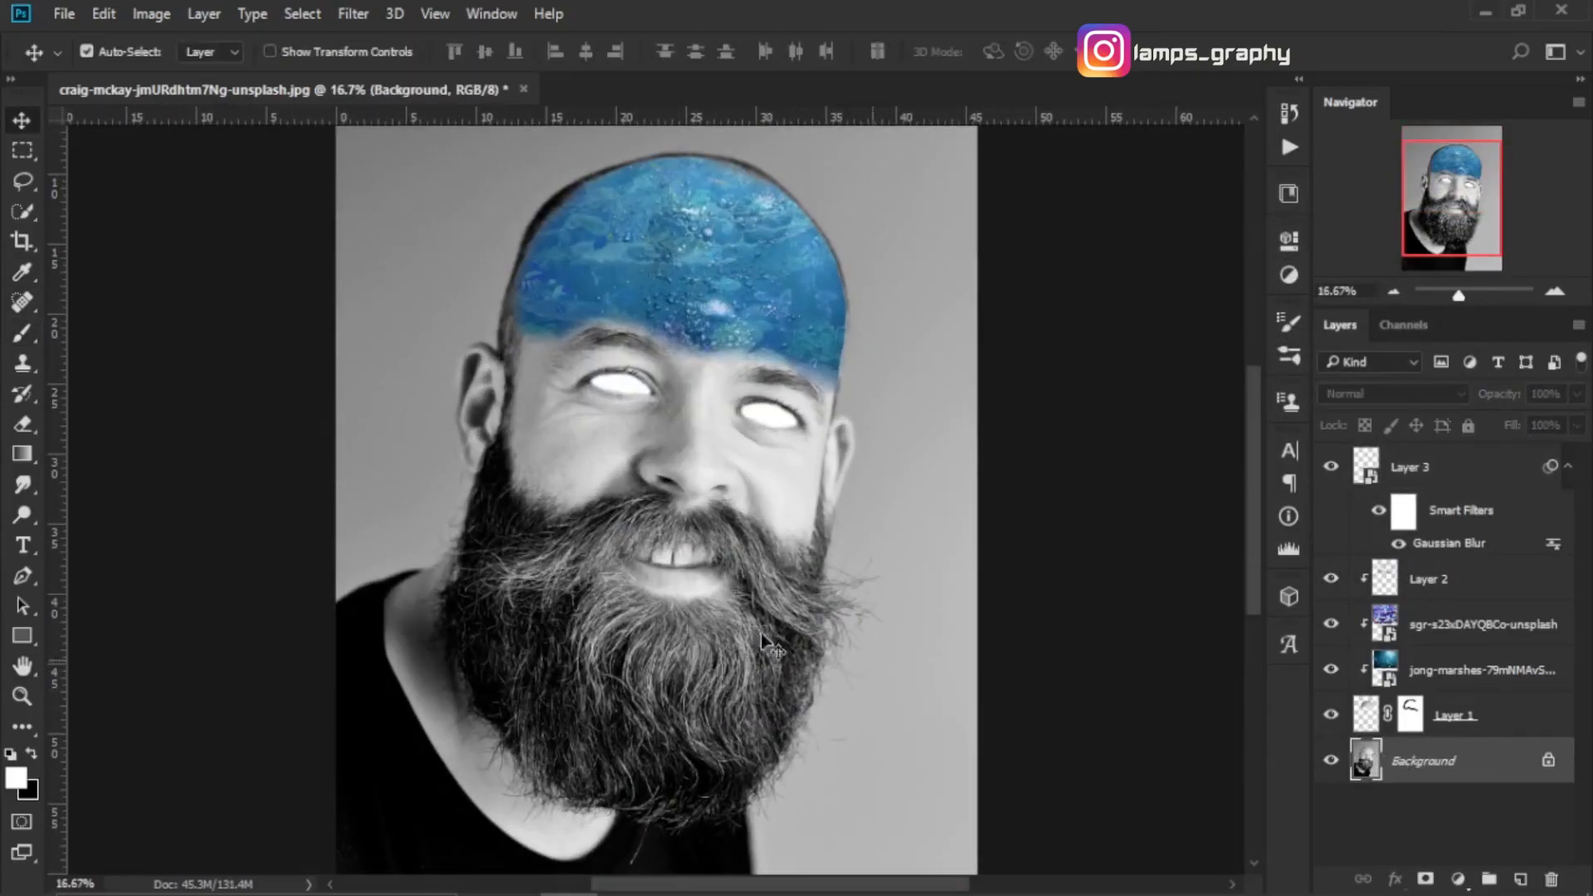
key("w")
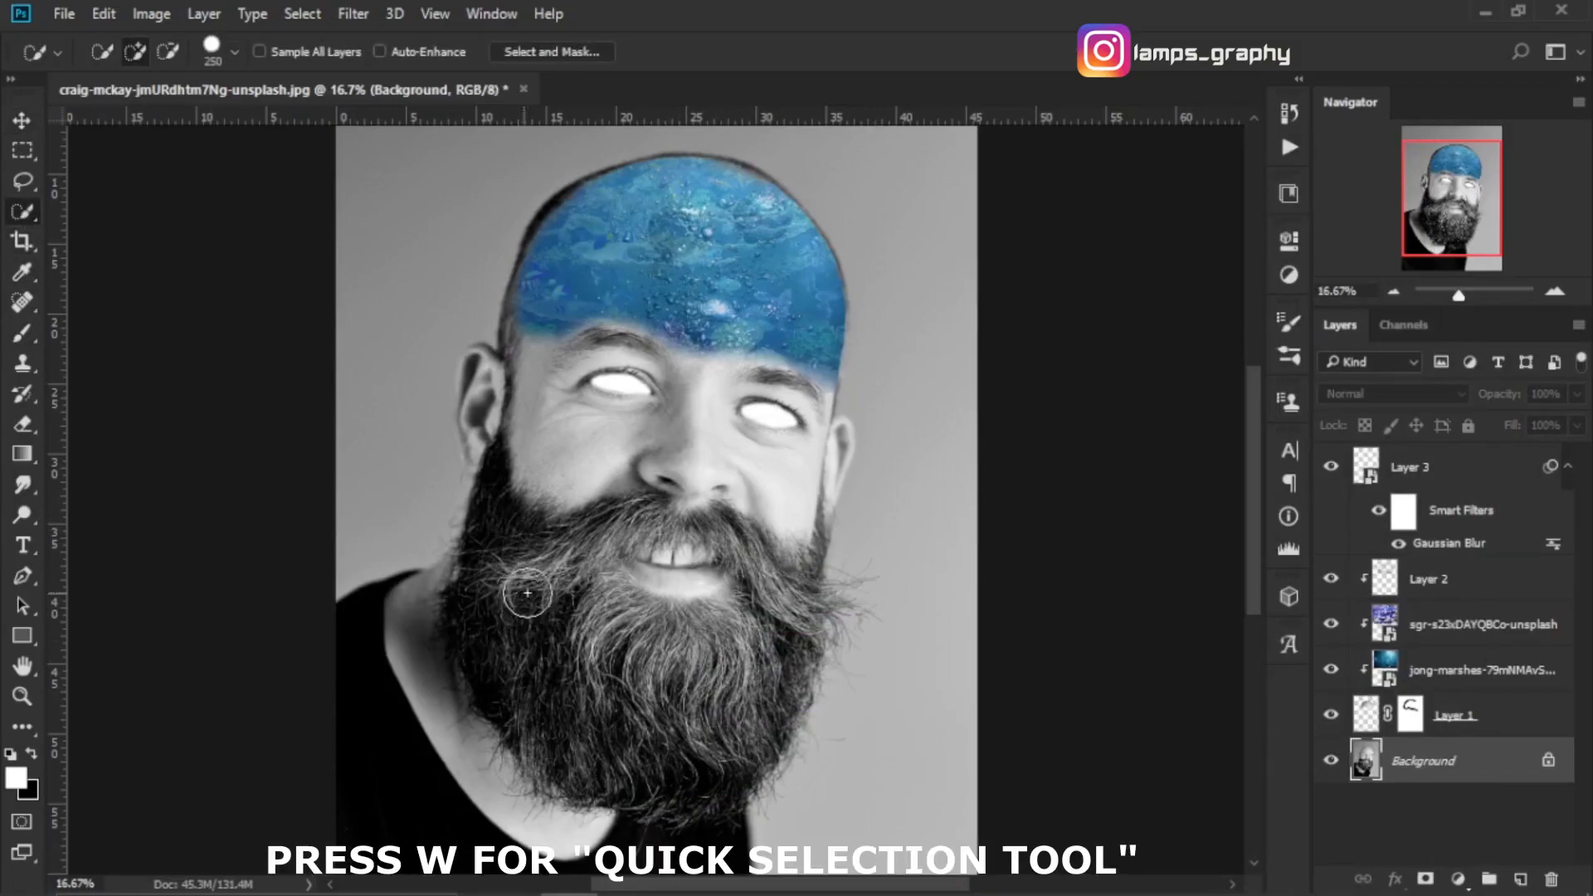
key("bracketright")
key("bracketright")
mouse_move(533, 587)
left_mouse_down()
mouse_move(652, 675)
mouse_move(705, 684)
mouse_move(763, 657)
mouse_move(772, 614)
mouse_move(636, 552)
mouse_move(558, 570)
mouse_move(494, 559)
mouse_move(490, 653)
mouse_move(570, 720)
mouse_move(692, 745)
mouse_move(730, 728)
mouse_move(706, 755)
mouse_move(641, 774)
mouse_move(698, 774)
mouse_move(569, 825)
mouse_move(556, 853)
mouse_move(503, 848)
mouse_move(395, 720)
mouse_move(389, 615)
mouse_move(414, 547)
mouse_move(405, 609)
left_mouse_up()
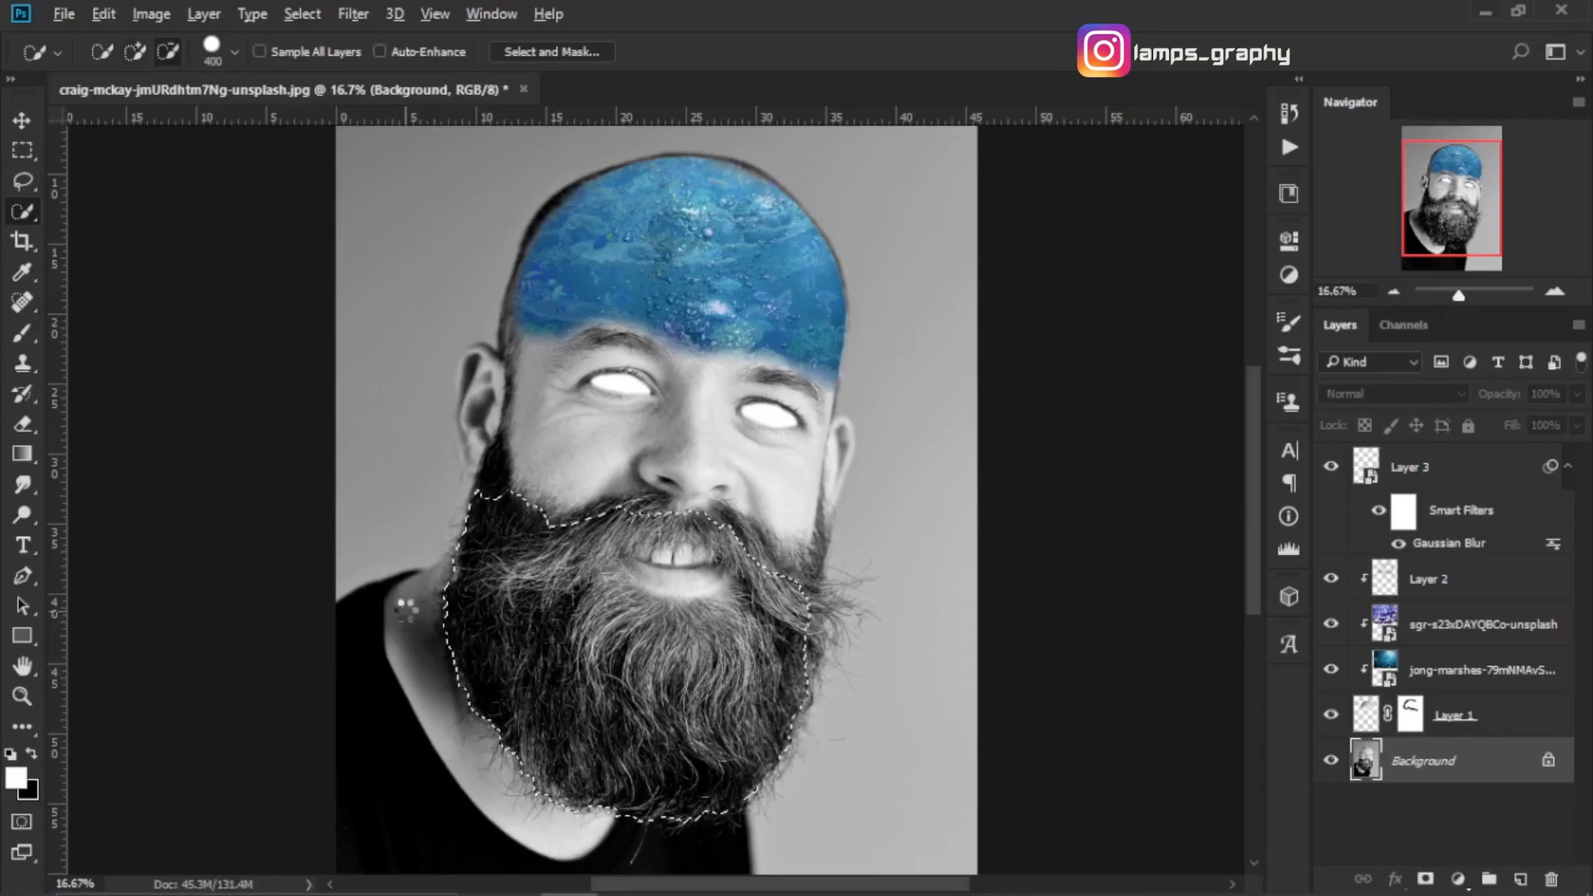
Step: Refine the beard selection along the cheeks and moustache with a 100 px brush, and exclude the mouth
key("bracketleft")
key("bracketleft")
key("bracketleft")
key("bracketleft")
key("bracketleft")
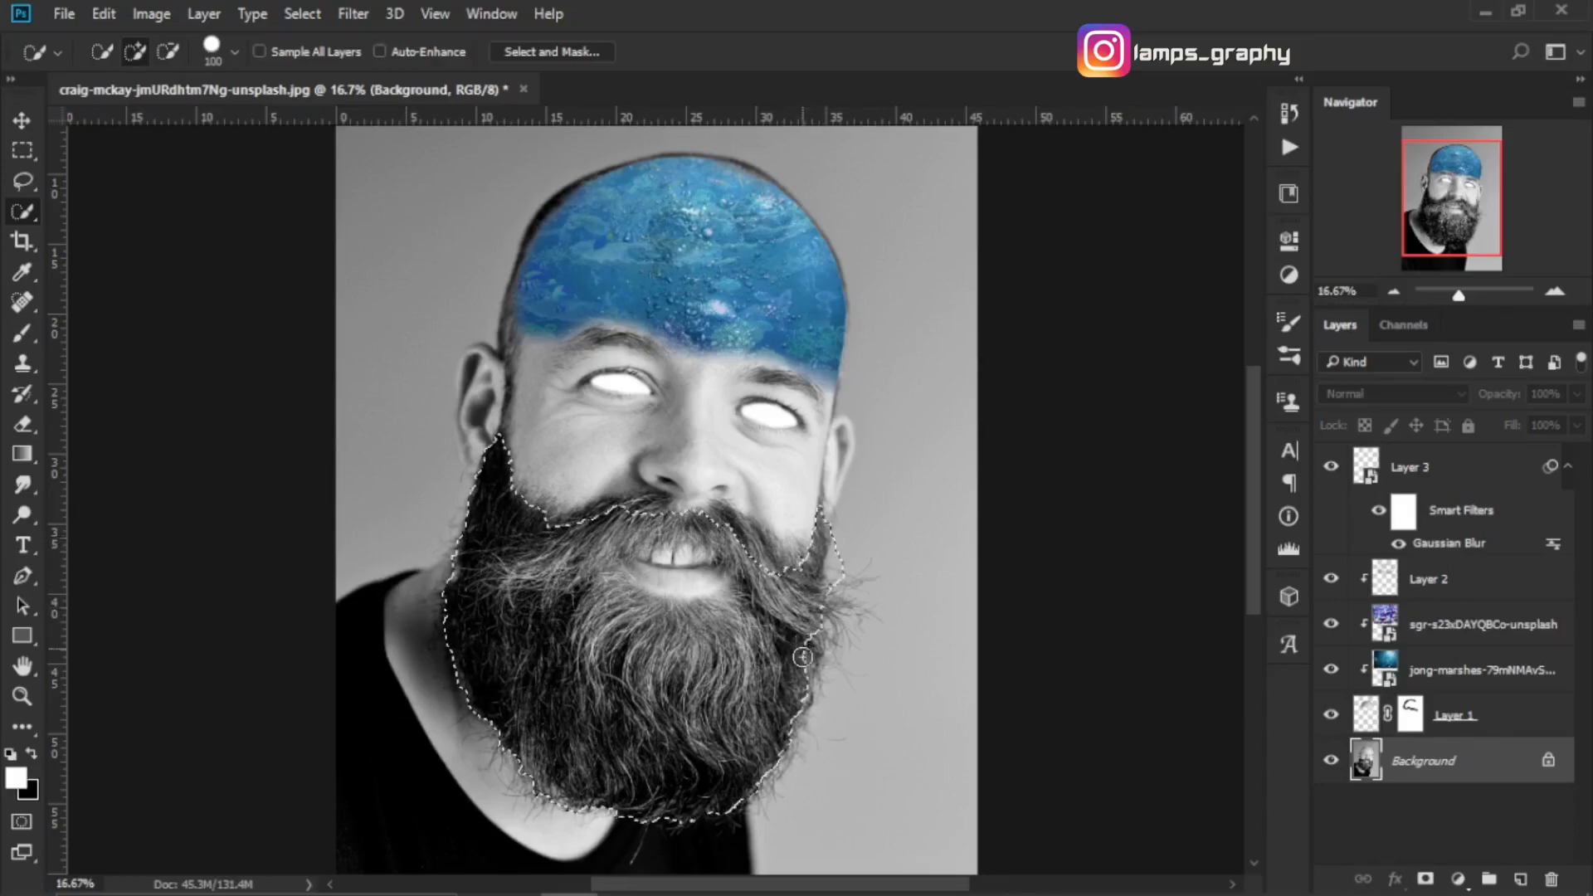
left_click(784, 569)
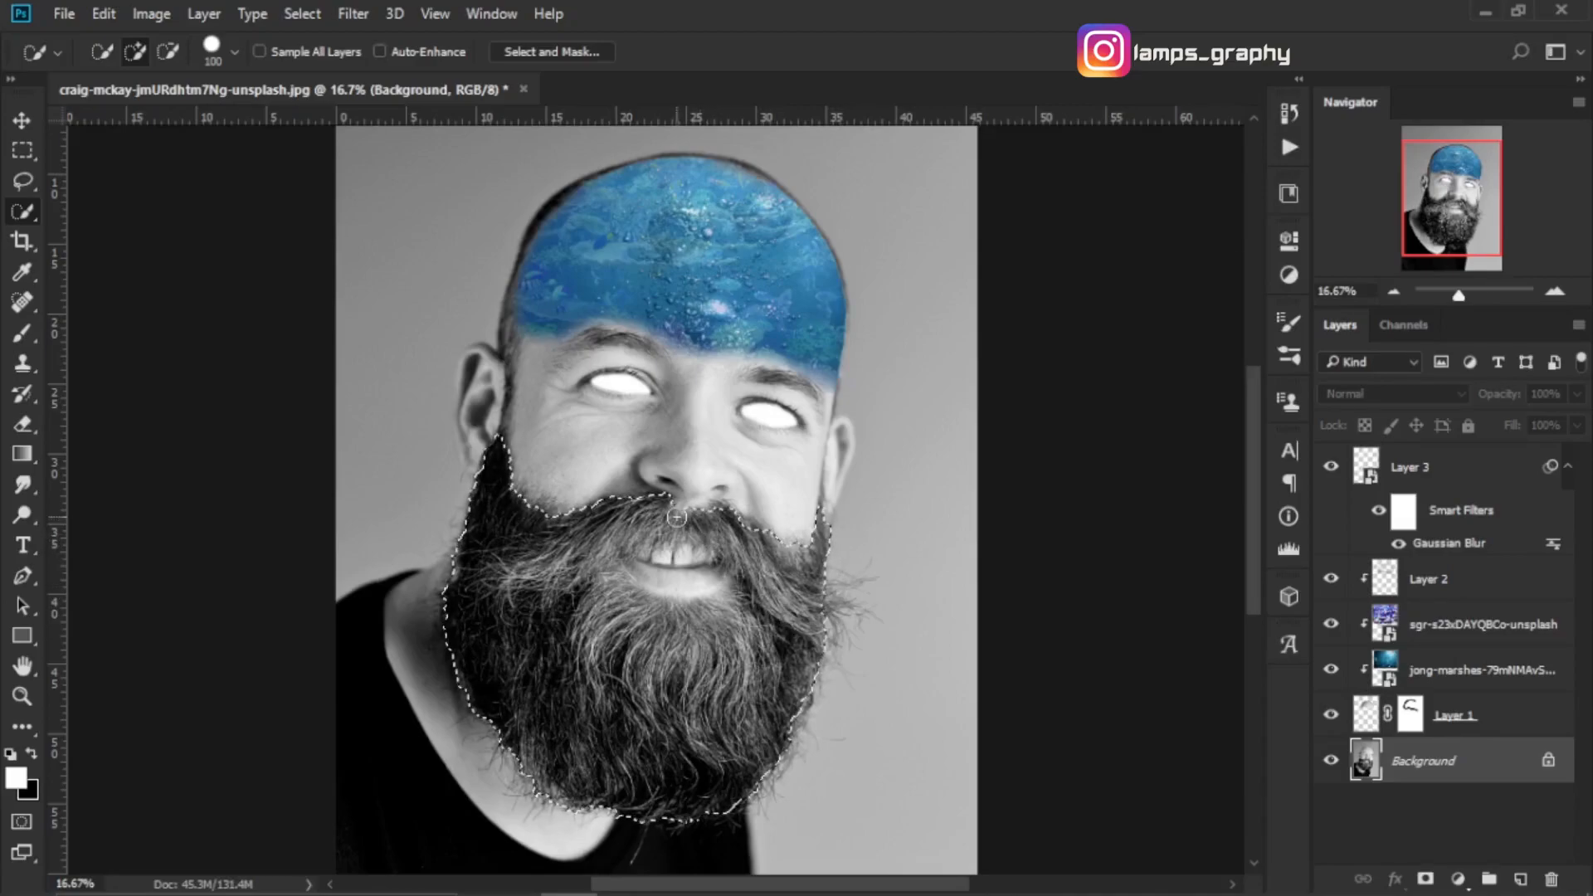
key("alt")
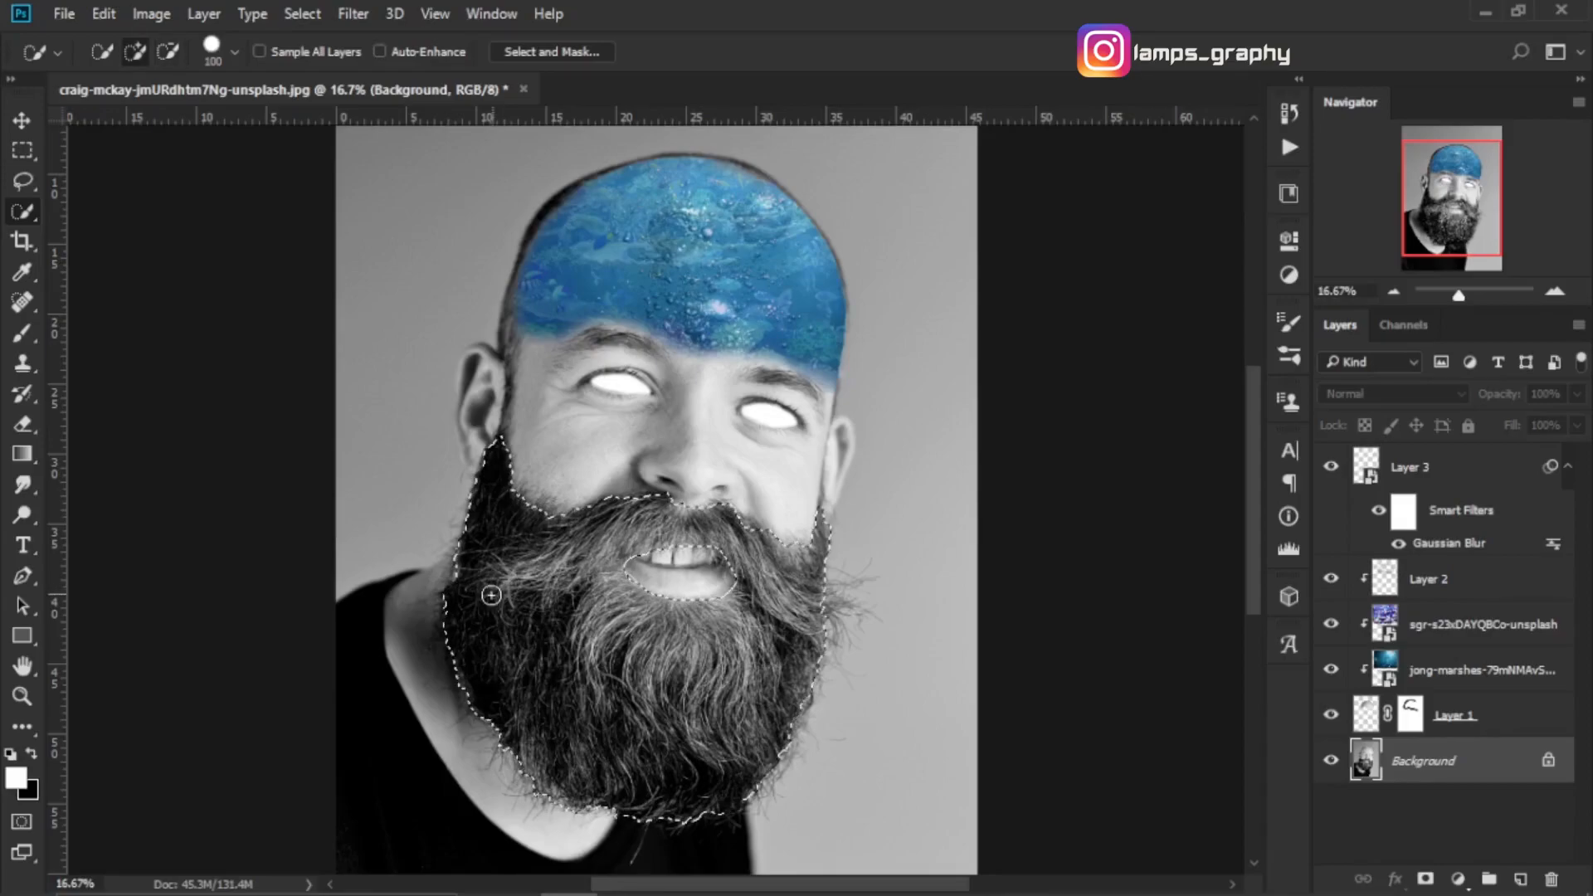
Step: Copy the selected beard to its own layer above the Background and convert that layer to a smart object
key("ctrl+j")
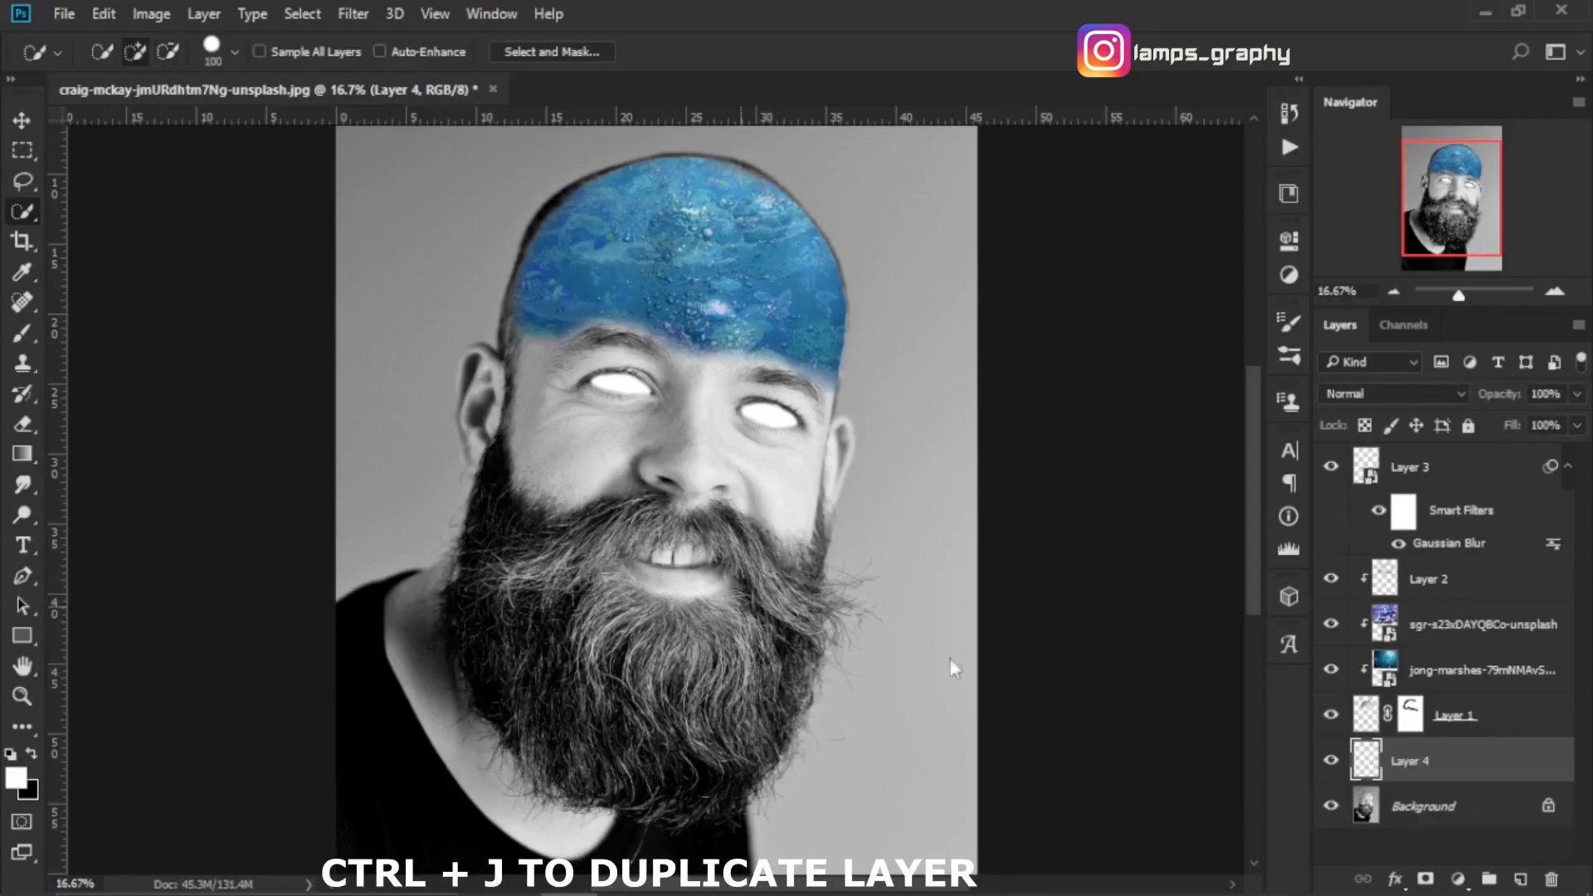
left_click(1337, 807)
left_click(1337, 807)
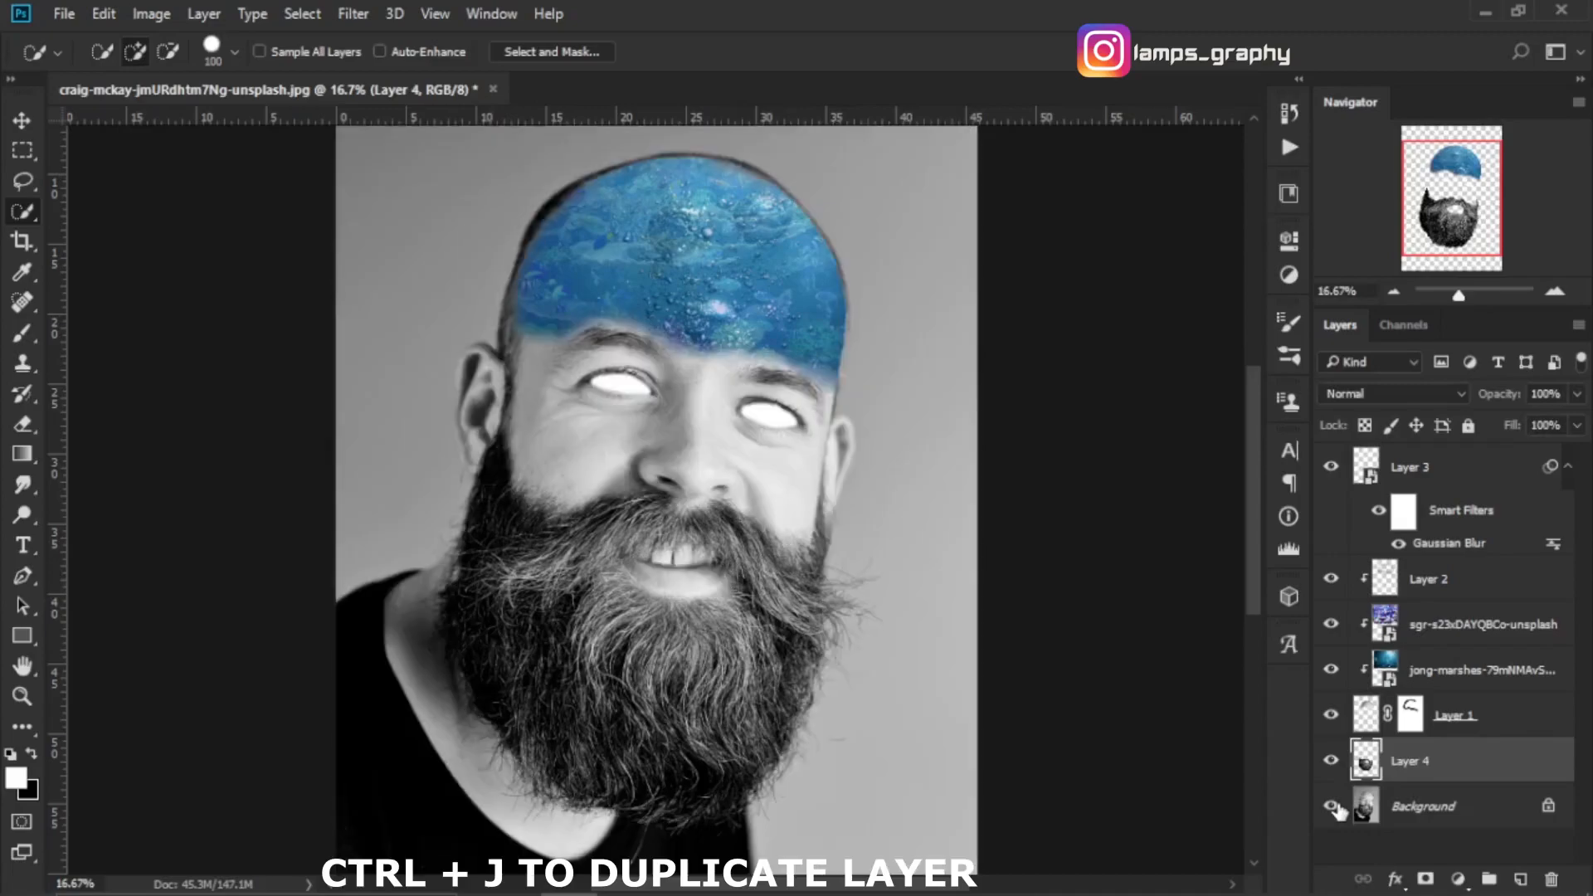
left_click(1337, 806)
left_click(1338, 807)
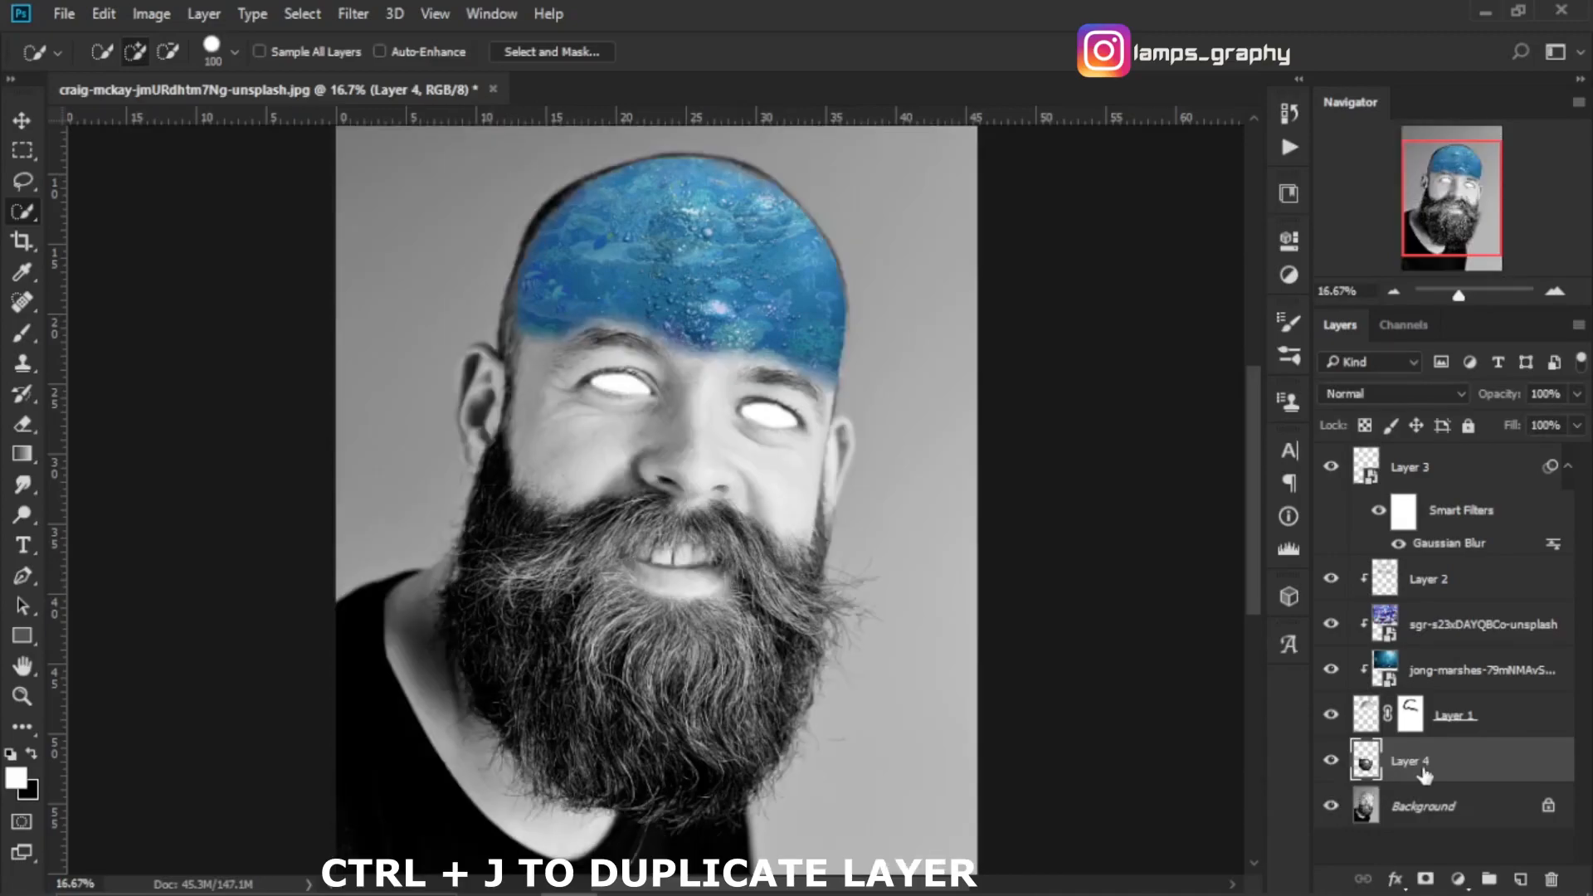
right_click(1432, 779)
left_click(1192, 331)
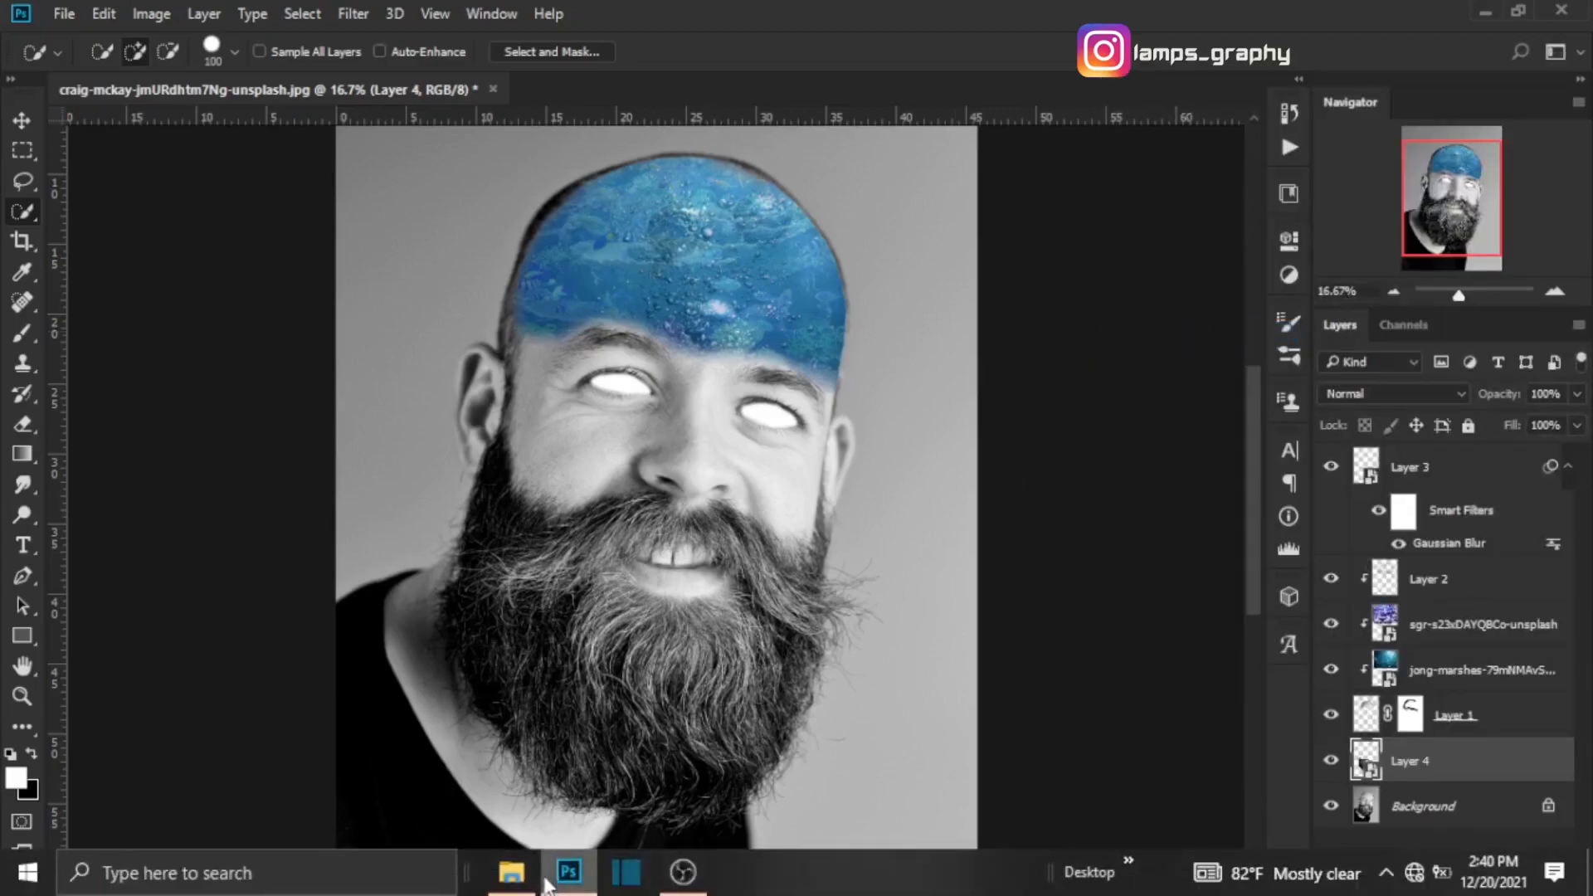
Step: Place the josh-hild city street photo above Layer 4, scaled down and positioned to cover the beard
left_click(510, 871)
left_click(1042, 177)
left_click_drag(1042, 178, 704, 560)
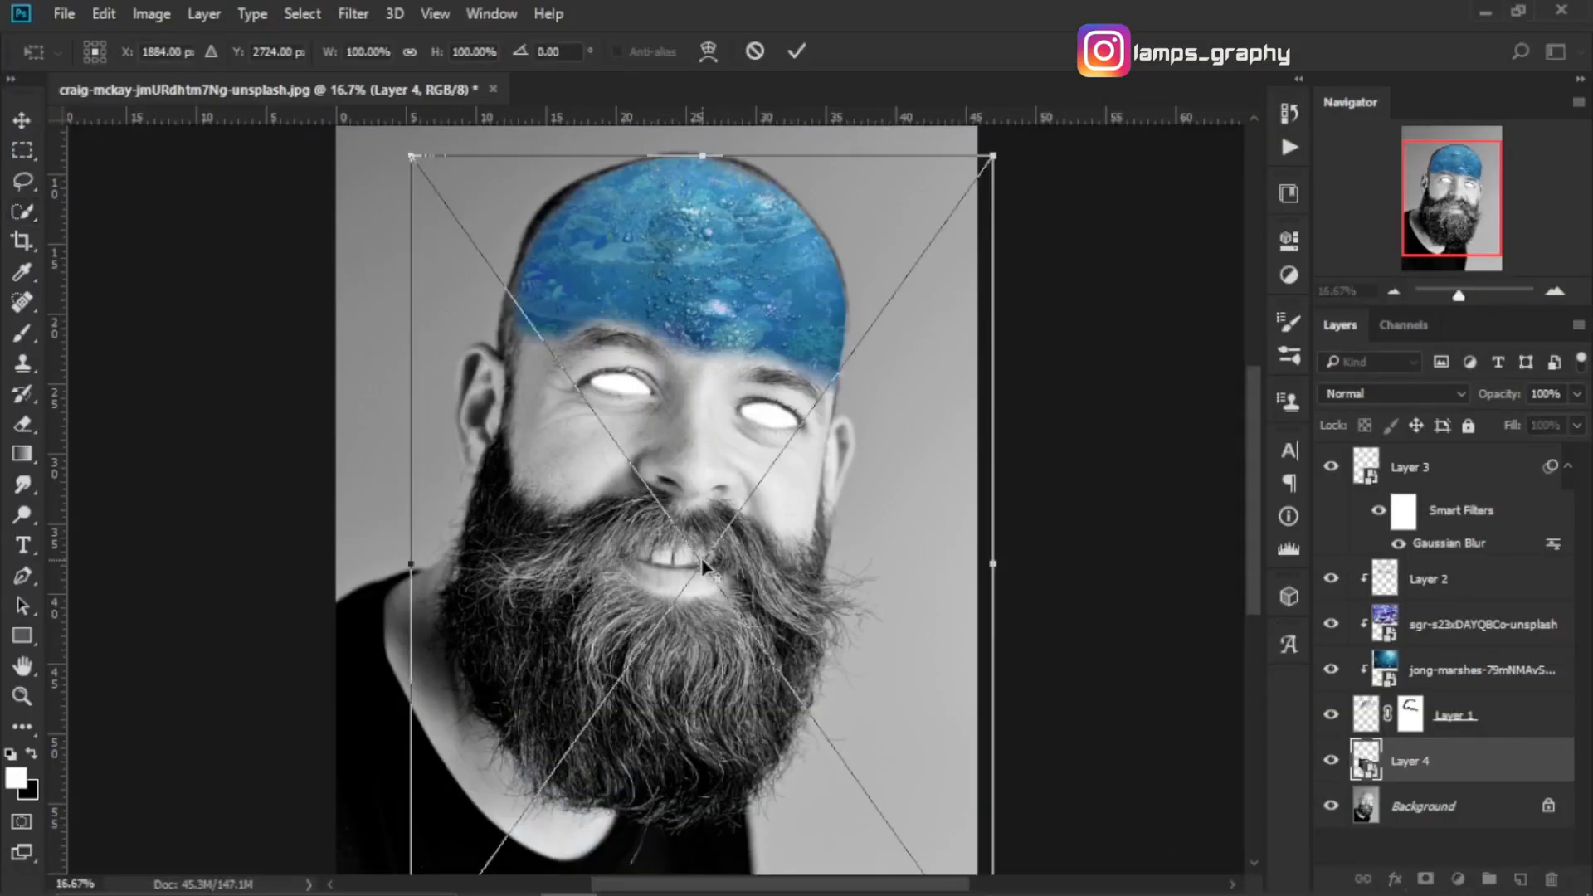
left_click_drag(797, 649, 756, 591)
left_click_drag(794, 259, 803, 402)
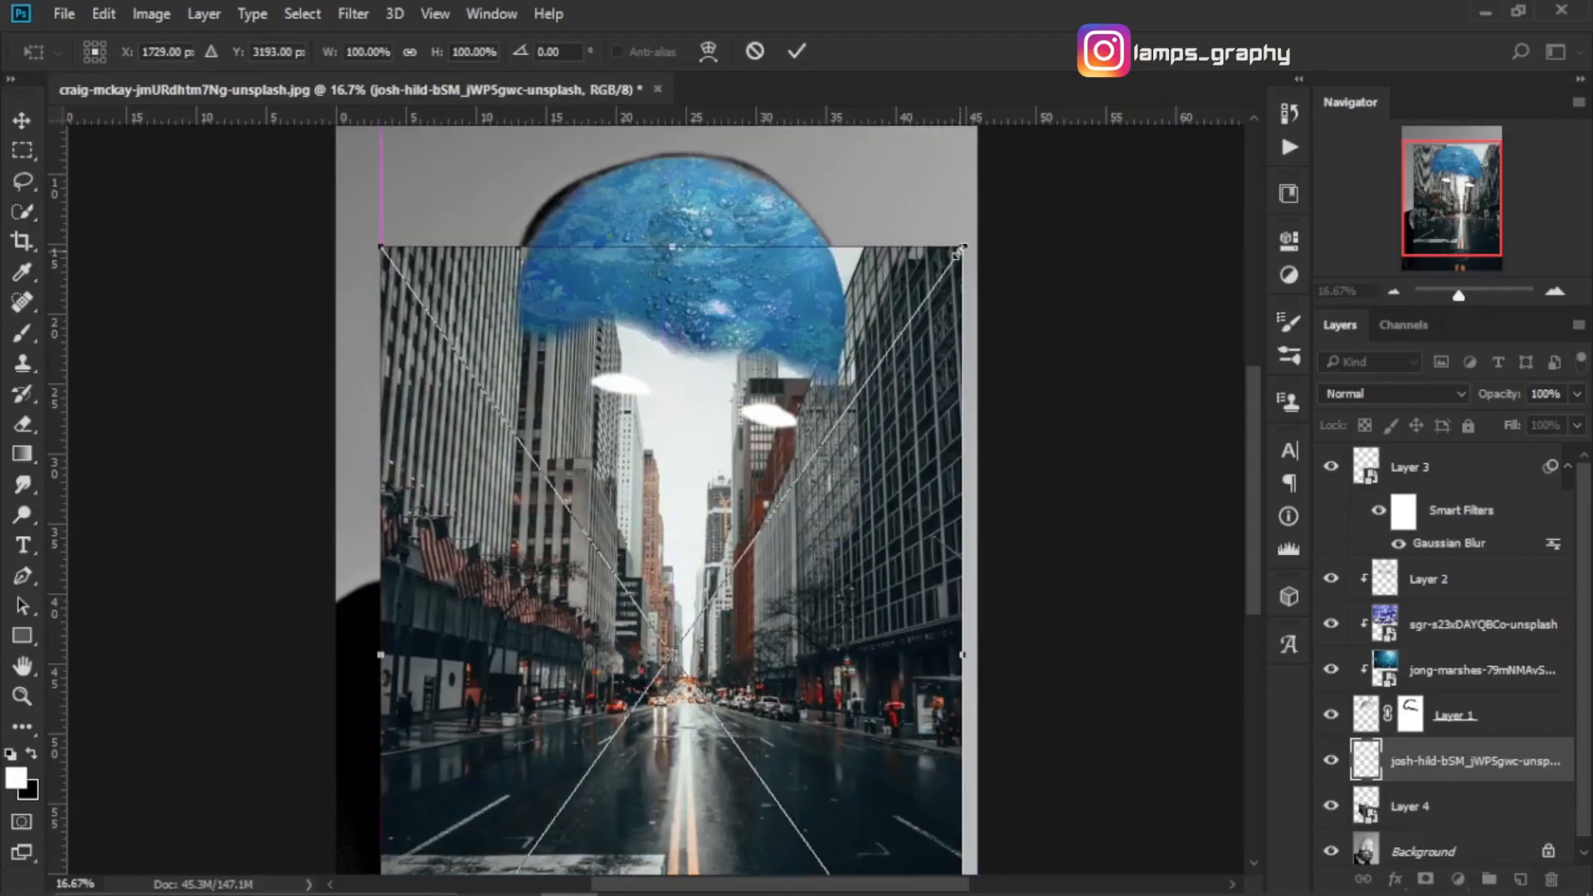
left_click_drag(958, 251, 879, 530)
left_click_drag(729, 606, 759, 603)
left_click(797, 51)
Step: Clip the city photo to the beard on Layer 4 and blend it in Lighten mode at 62% opacity
right_click(1521, 756)
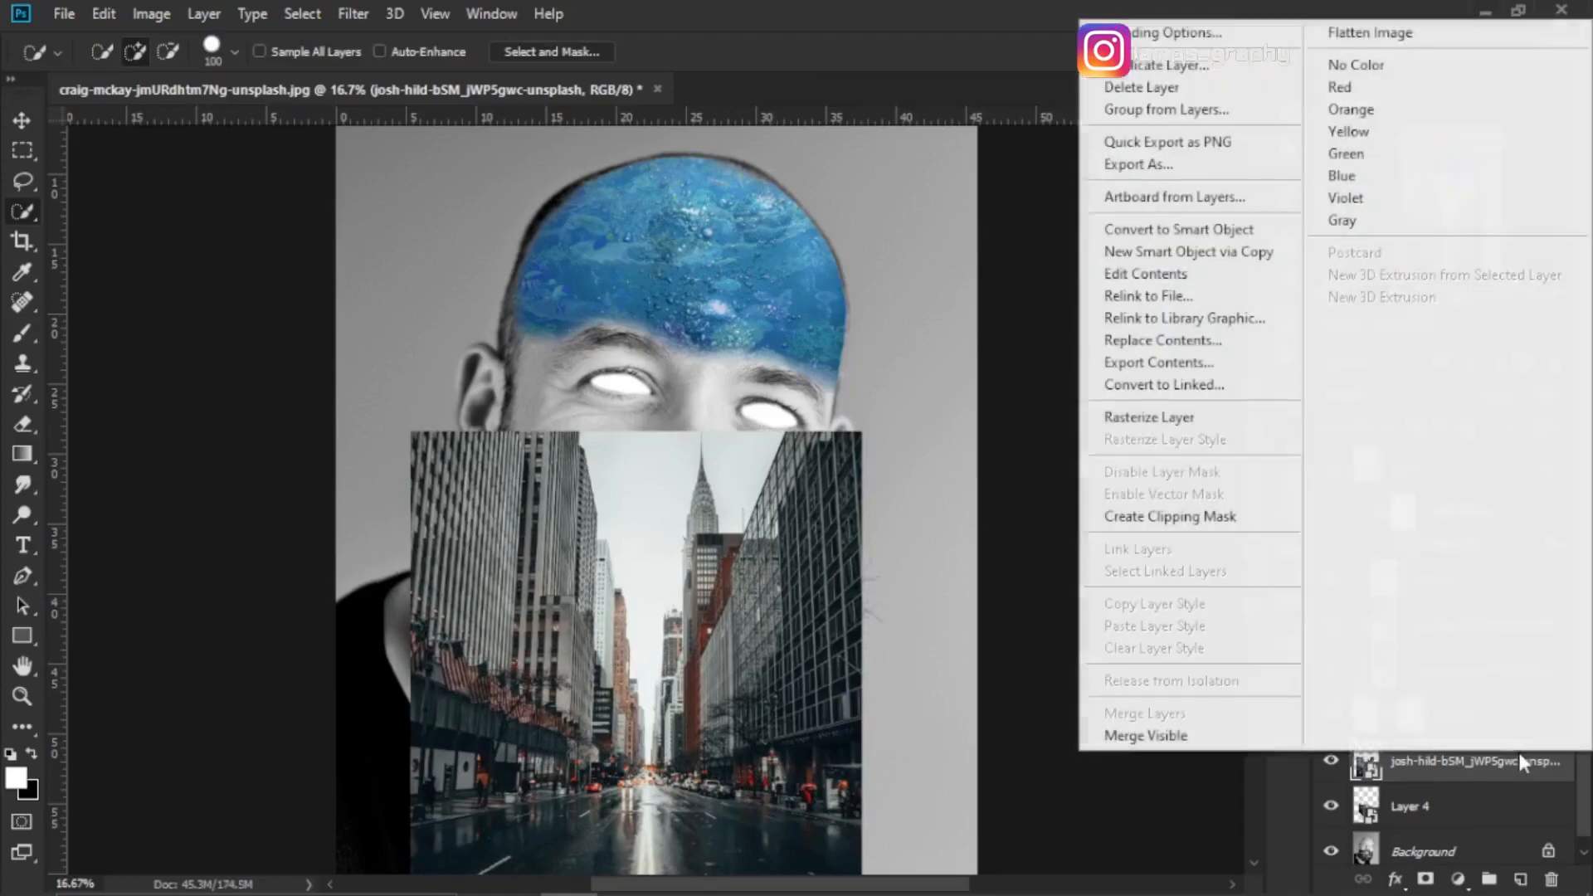
left_click(1195, 518)
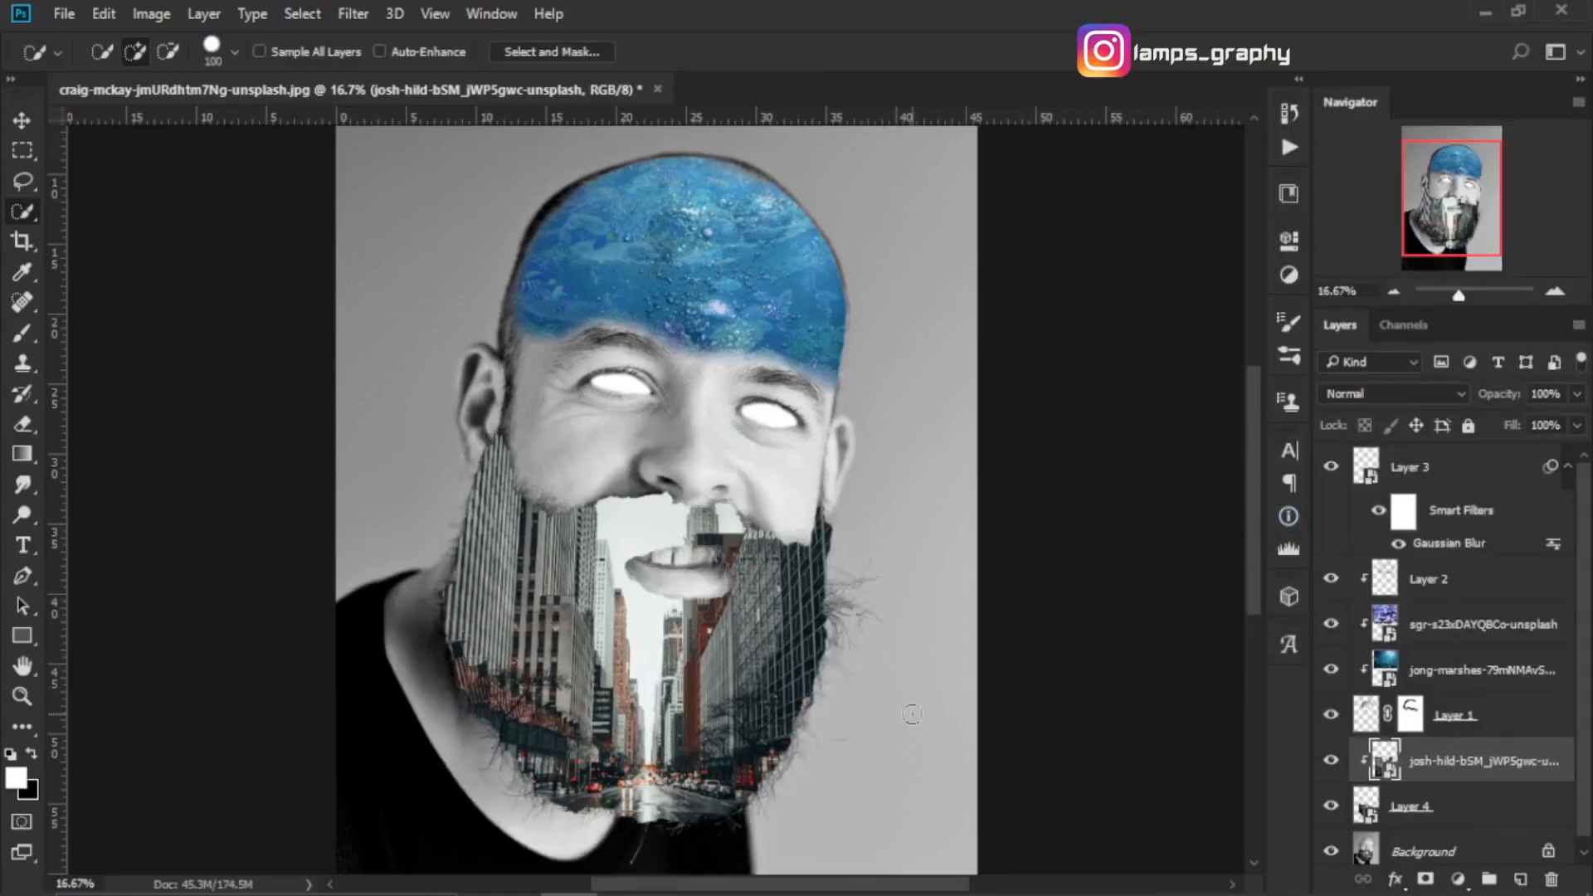
left_click(1429, 386)
left_click(1361, 545)
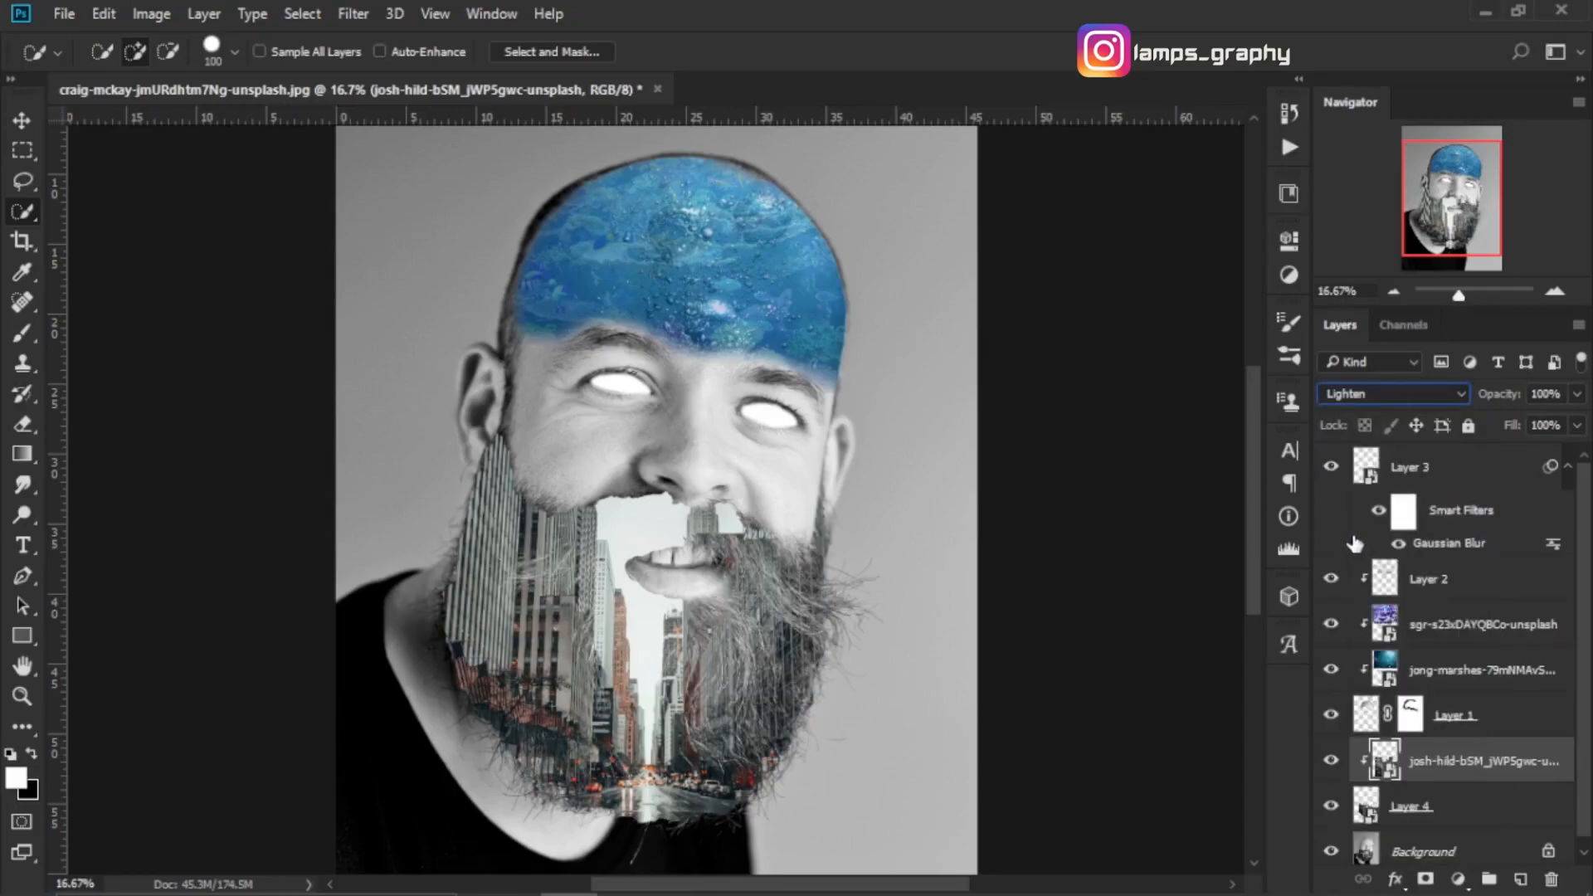
left_click(1573, 396)
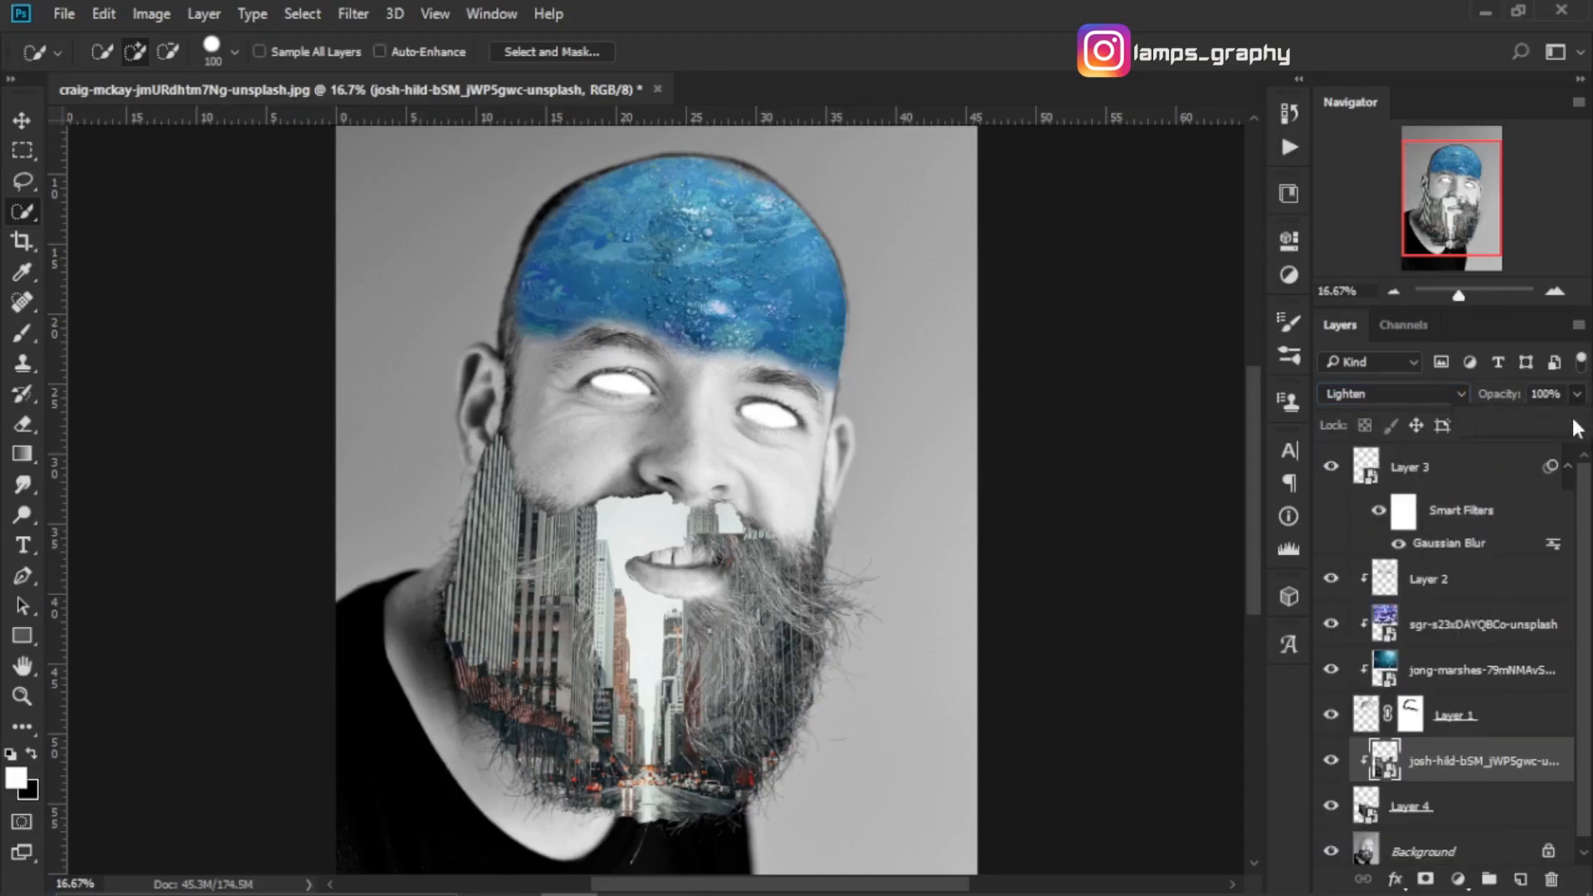
mouse_move(1541, 426)
left_mouse_down()
mouse_move(1527, 425)
mouse_move(1540, 425)
left_mouse_up()
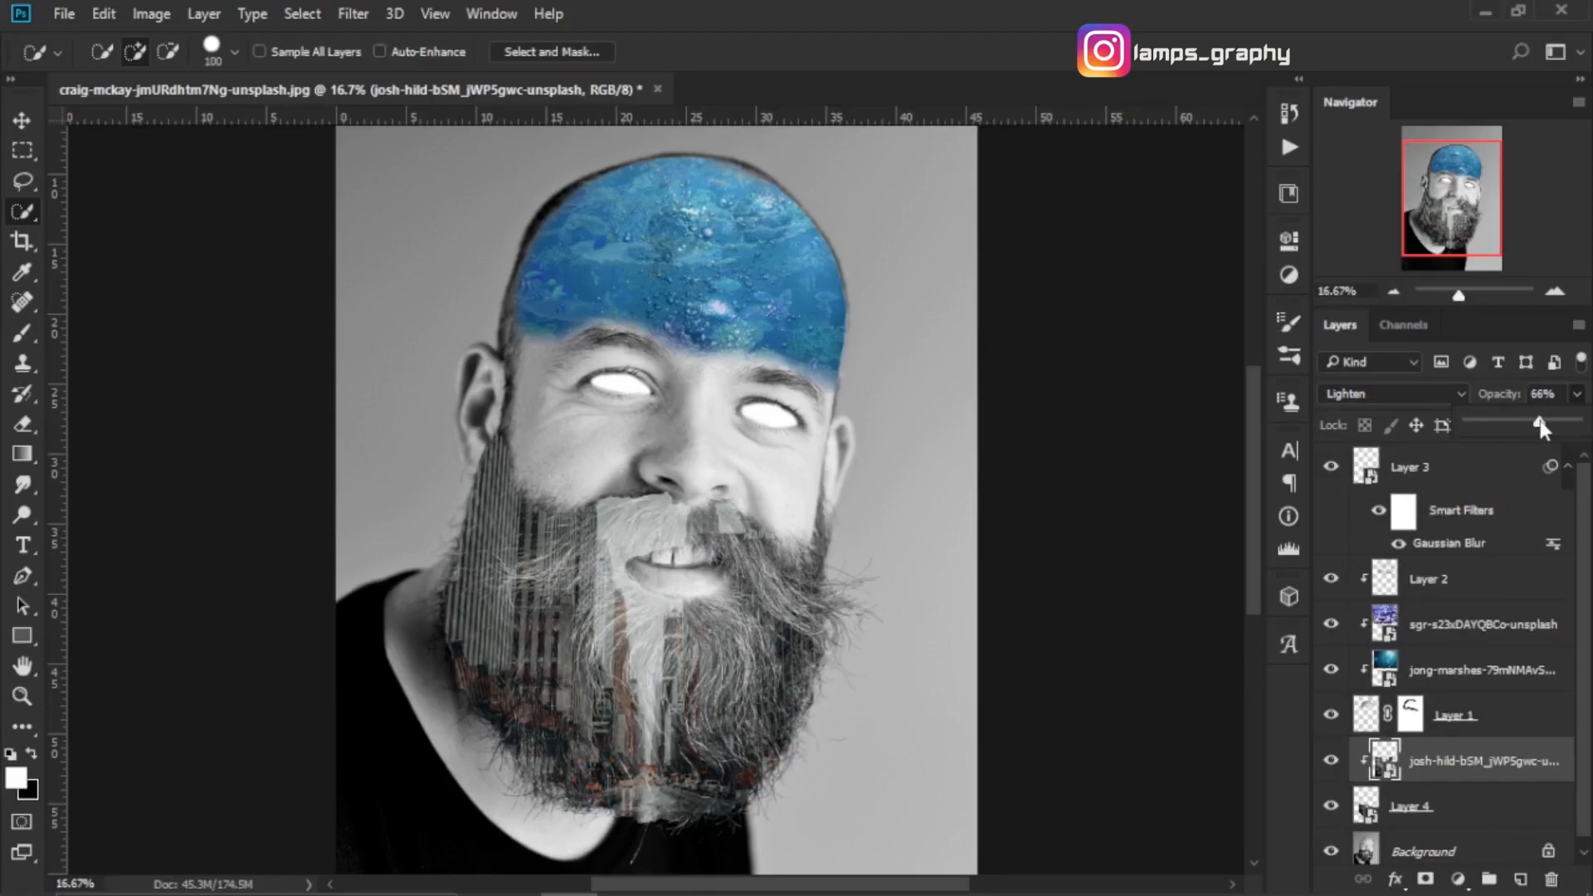
left_click(1443, 765)
Step: Add a layer mask to Layer 4 and fade the beard's outer edges with a 700 px soft eraser at 84% opacity
left_click(1422, 809)
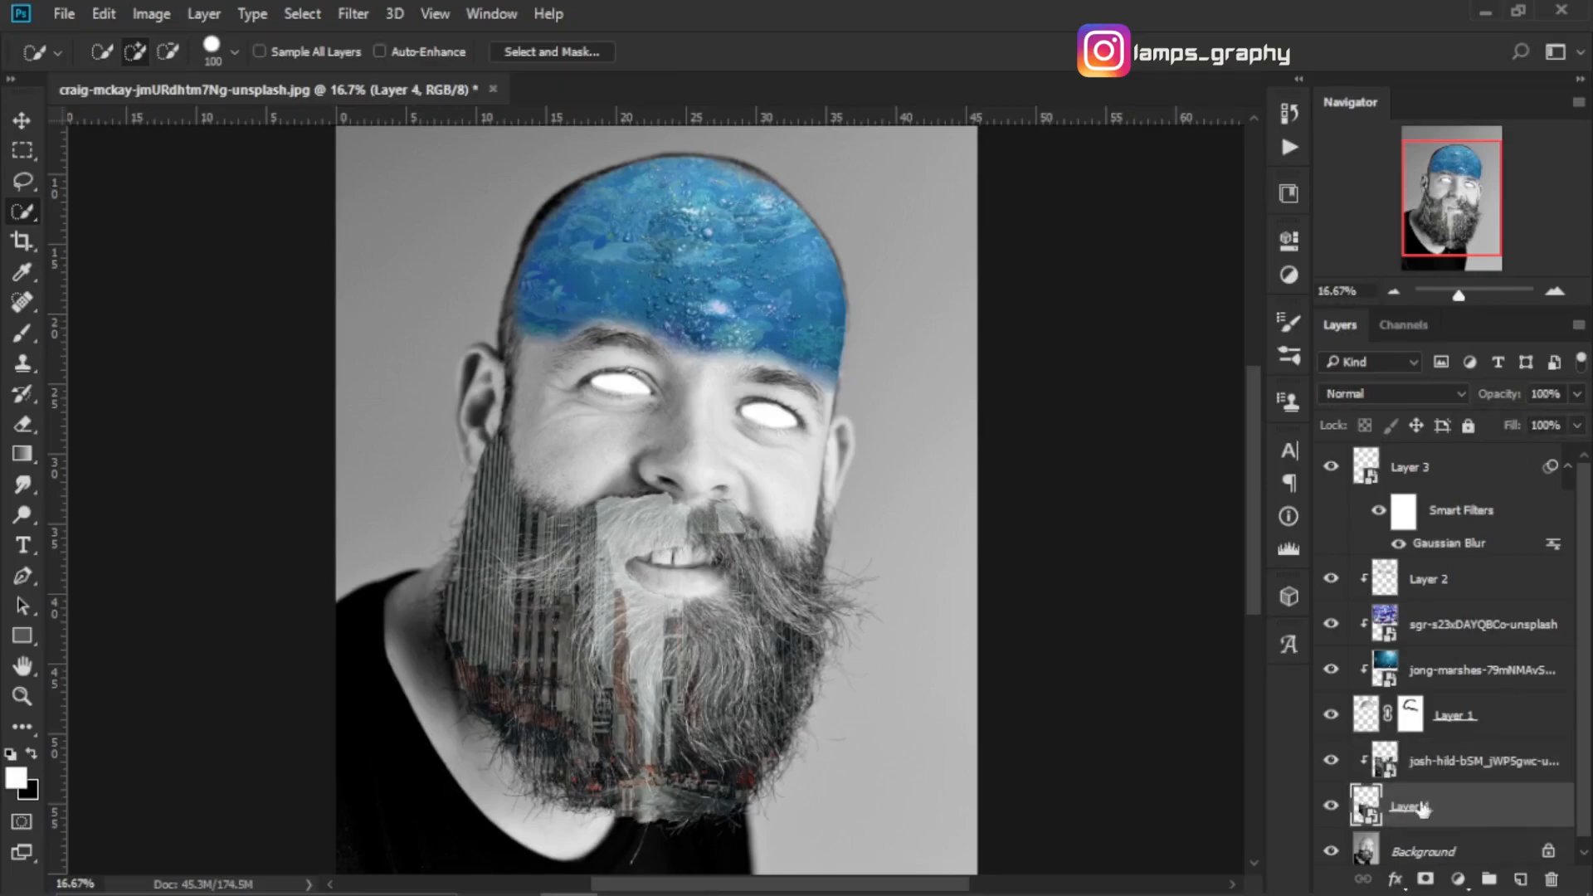
left_click(1425, 878)
key("e")
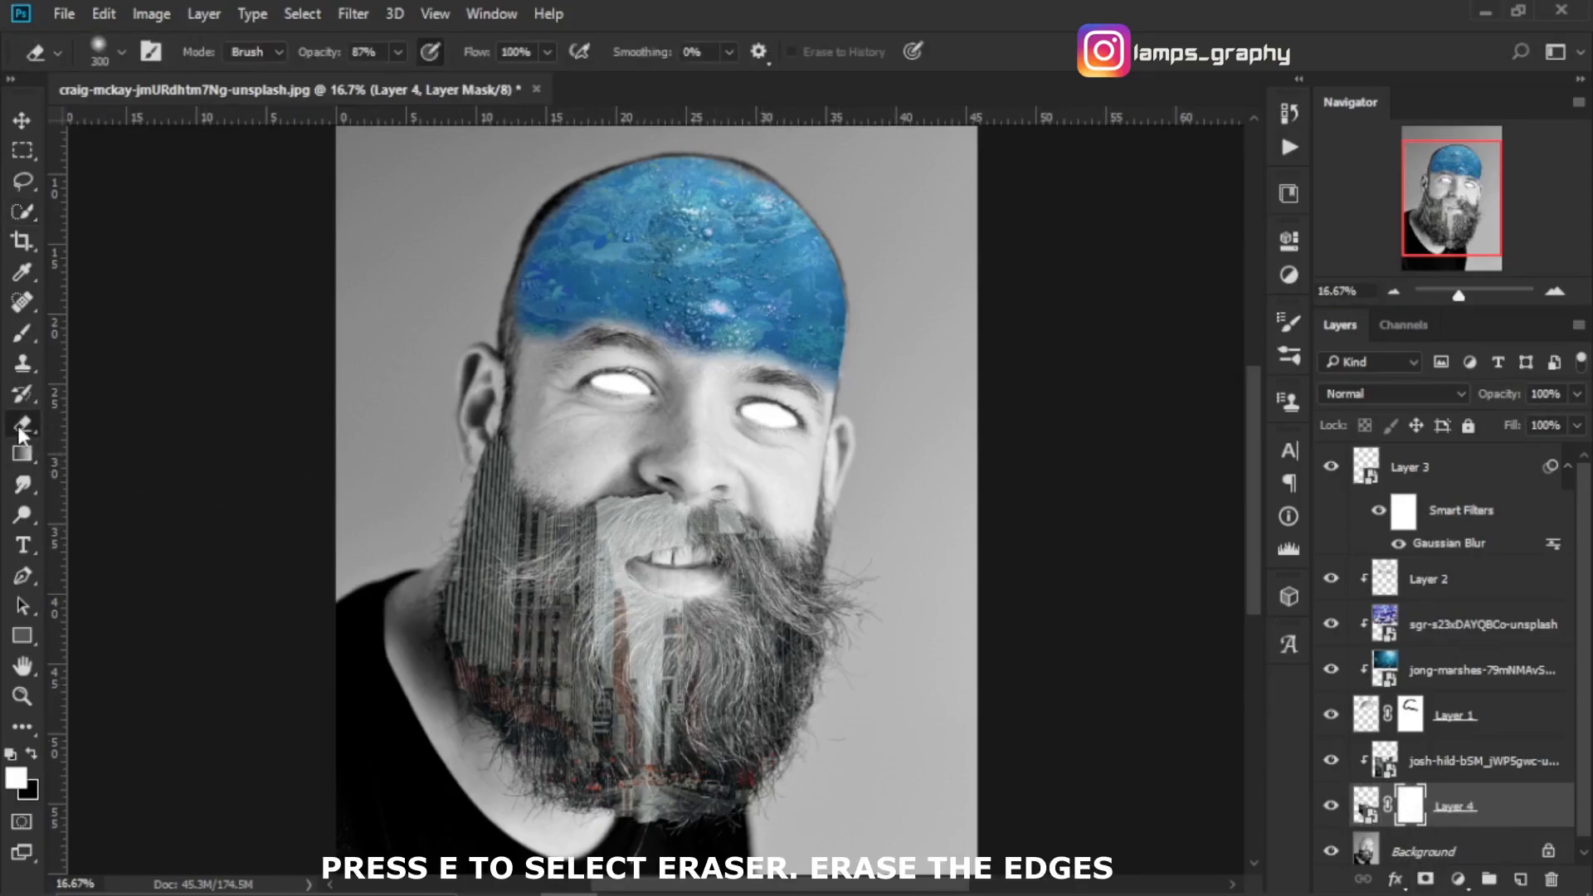
key("bracketright")
key("bracketright")
key("bracketright")
key("bracketright")
left_click(398, 52)
left_click_drag(407, 81, 396, 83)
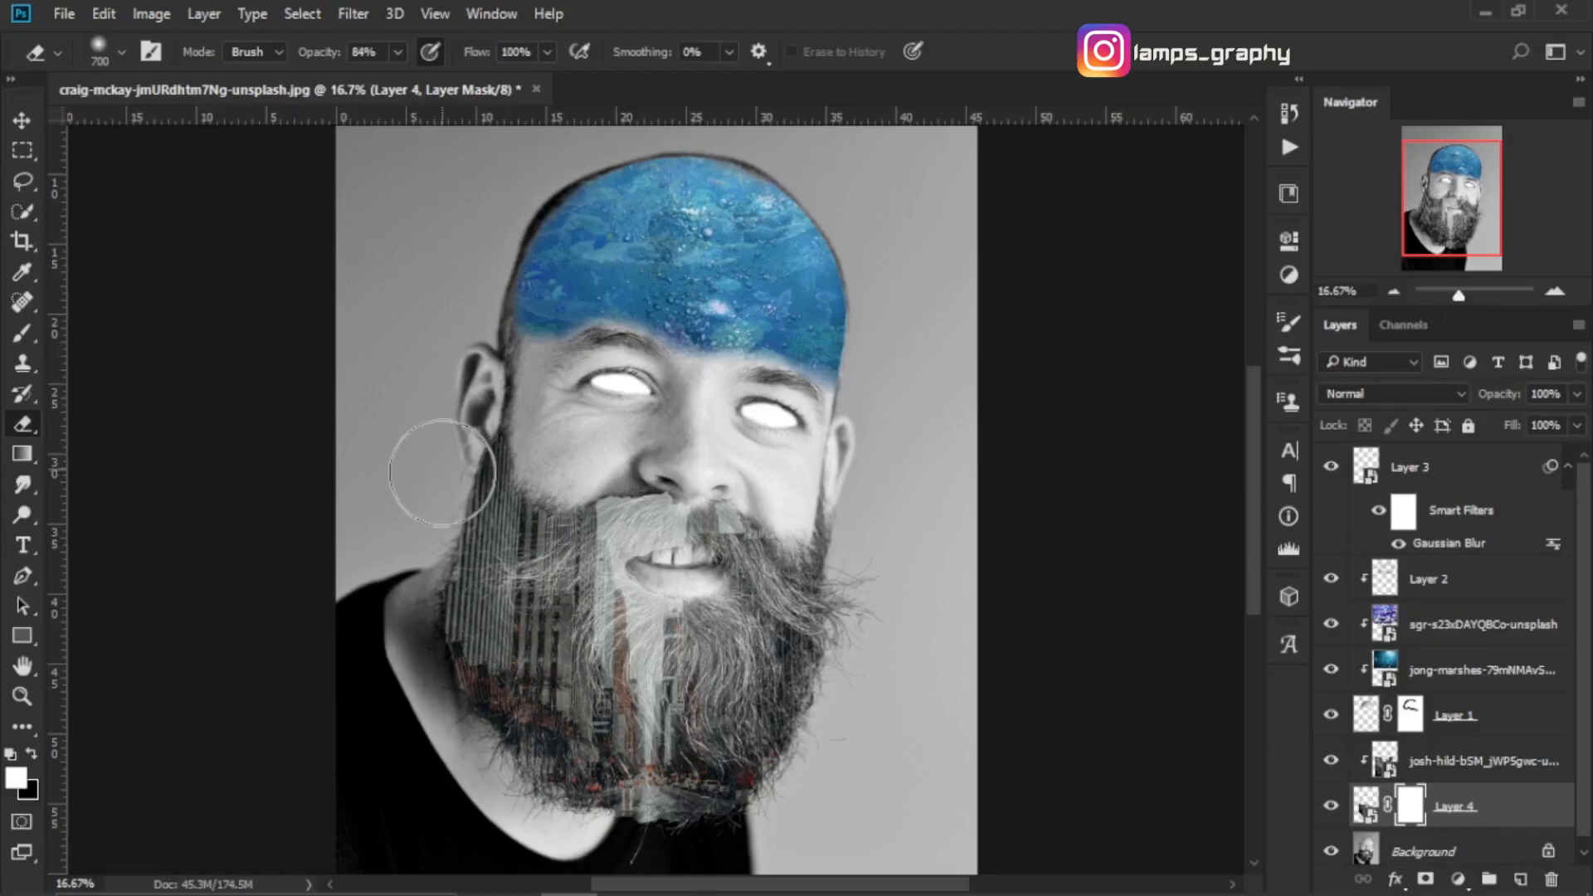
mouse_move(444, 513)
left_mouse_down()
mouse_move(412, 609)
mouse_move(425, 703)
mouse_move(489, 795)
mouse_move(588, 842)
mouse_move(675, 845)
mouse_move(731, 842)
mouse_move(814, 799)
mouse_move(723, 838)
mouse_move(551, 835)
mouse_move(489, 812)
mouse_move(620, 836)
mouse_move(779, 817)
mouse_move(817, 787)
mouse_move(863, 617)
left_mouse_up()
mouse_move(858, 537)
left_mouse_down()
mouse_move(694, 435)
mouse_move(670, 458)
mouse_move(622, 443)
mouse_move(576, 458)
mouse_move(719, 459)
mouse_move(786, 497)
mouse_move(663, 458)
mouse_move(530, 462)
mouse_move(587, 488)
left_mouse_up()
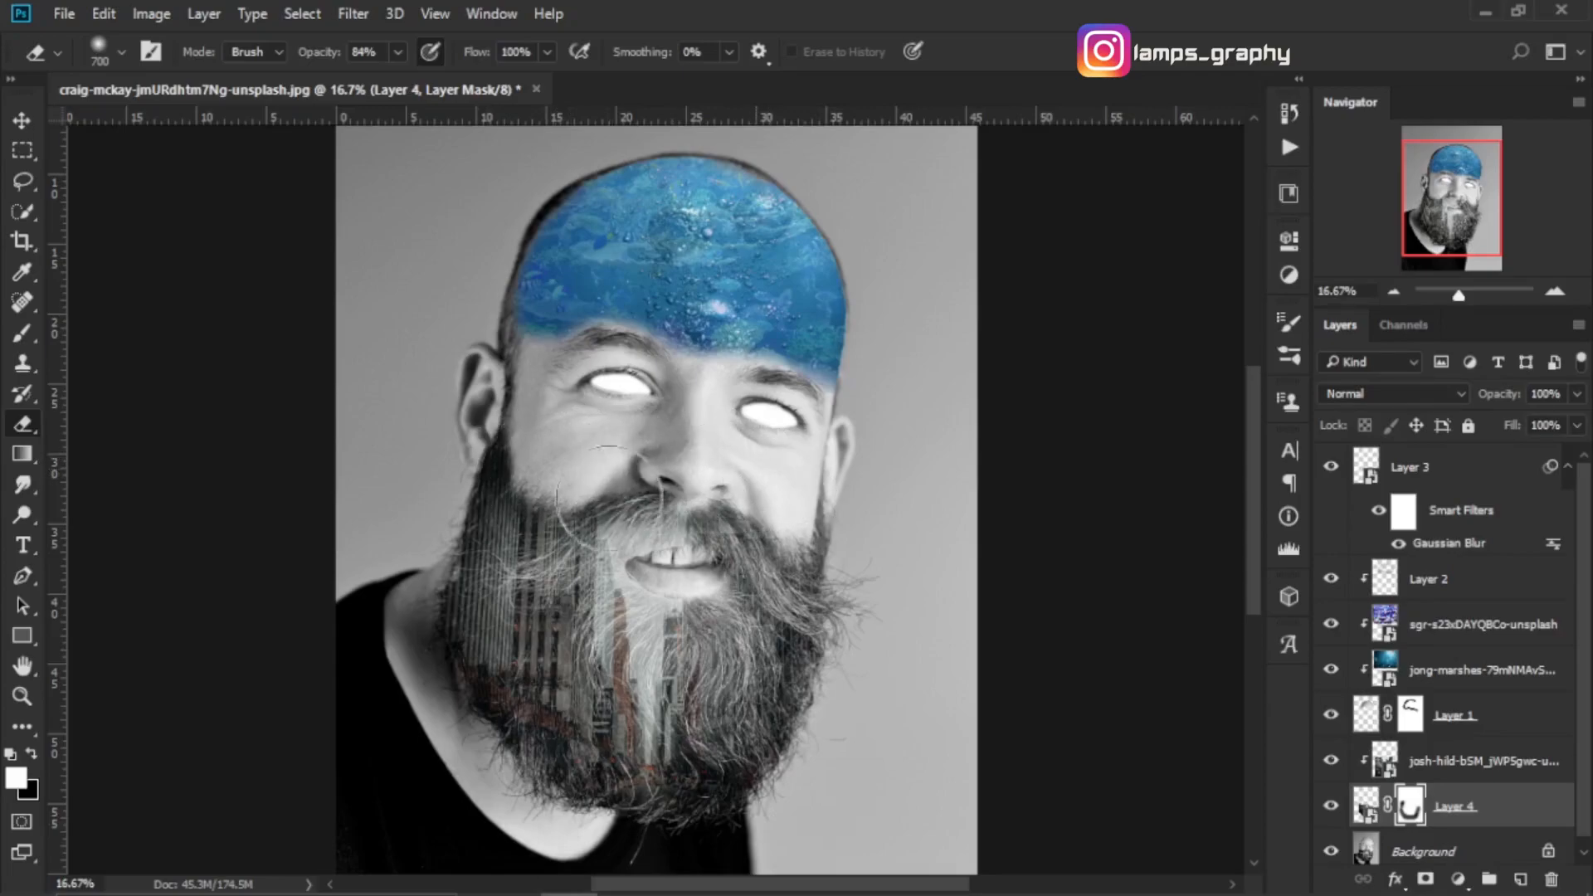
Step: Erase the city texture around the mouth on Layer 4's mask with a 500 px eraser
key("bracketleft")
key("bracketleft")
mouse_move(679, 576)
left_mouse_down()
mouse_move(707, 571)
mouse_move(626, 581)
mouse_move(686, 558)
mouse_move(628, 561)
mouse_move(664, 585)
mouse_move(709, 576)
left_mouse_up()
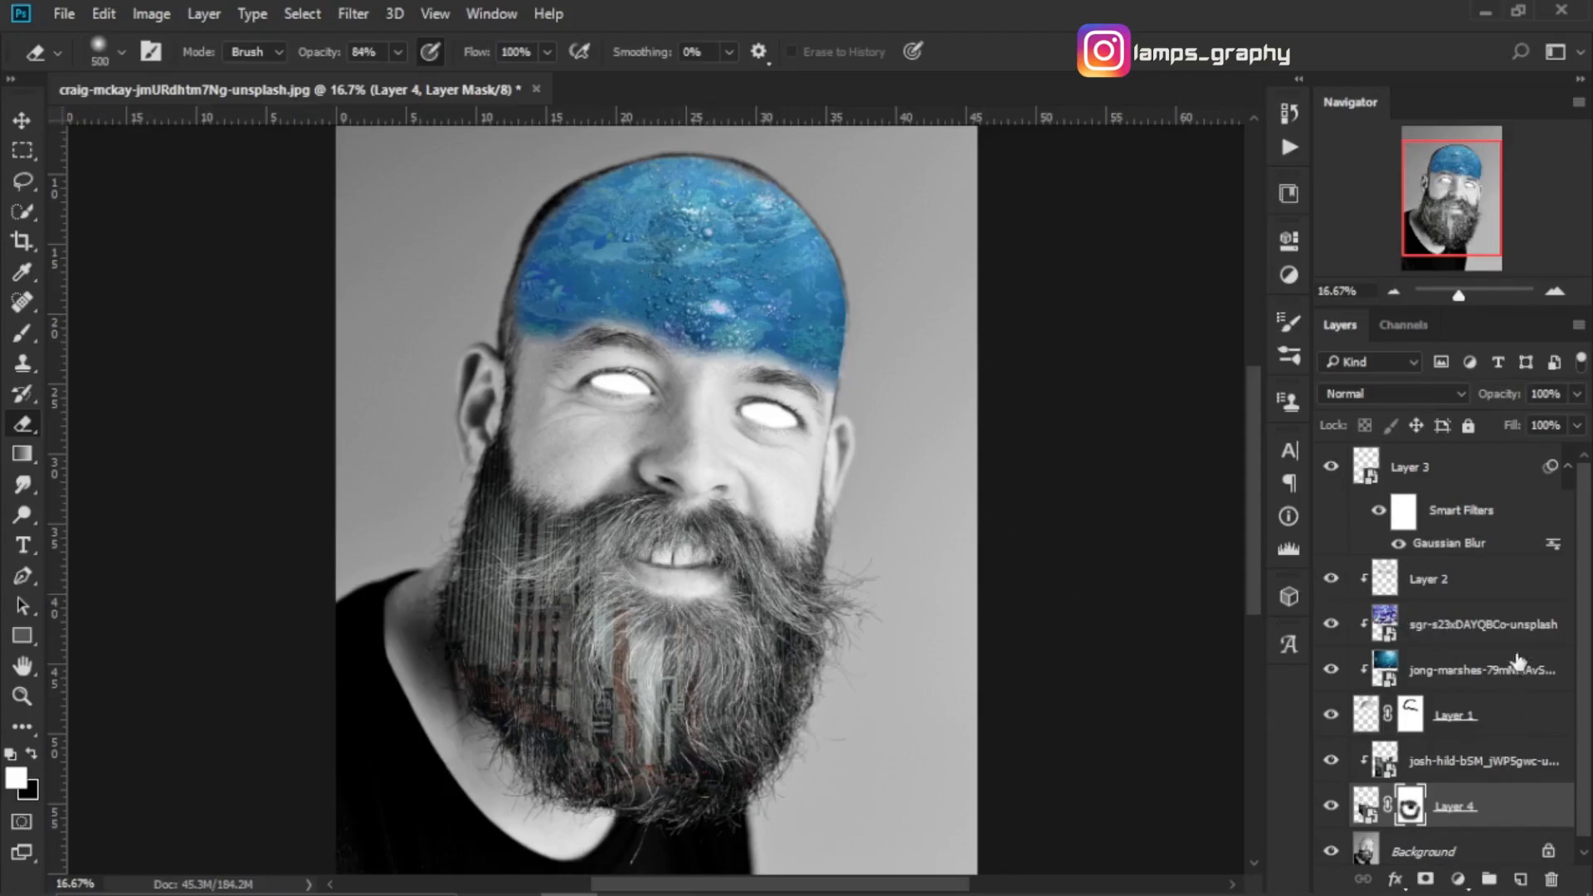
Step: Set the city photo's opacity to 50% and touch up the lower beard on Layer 4's mask
left_click(1498, 765)
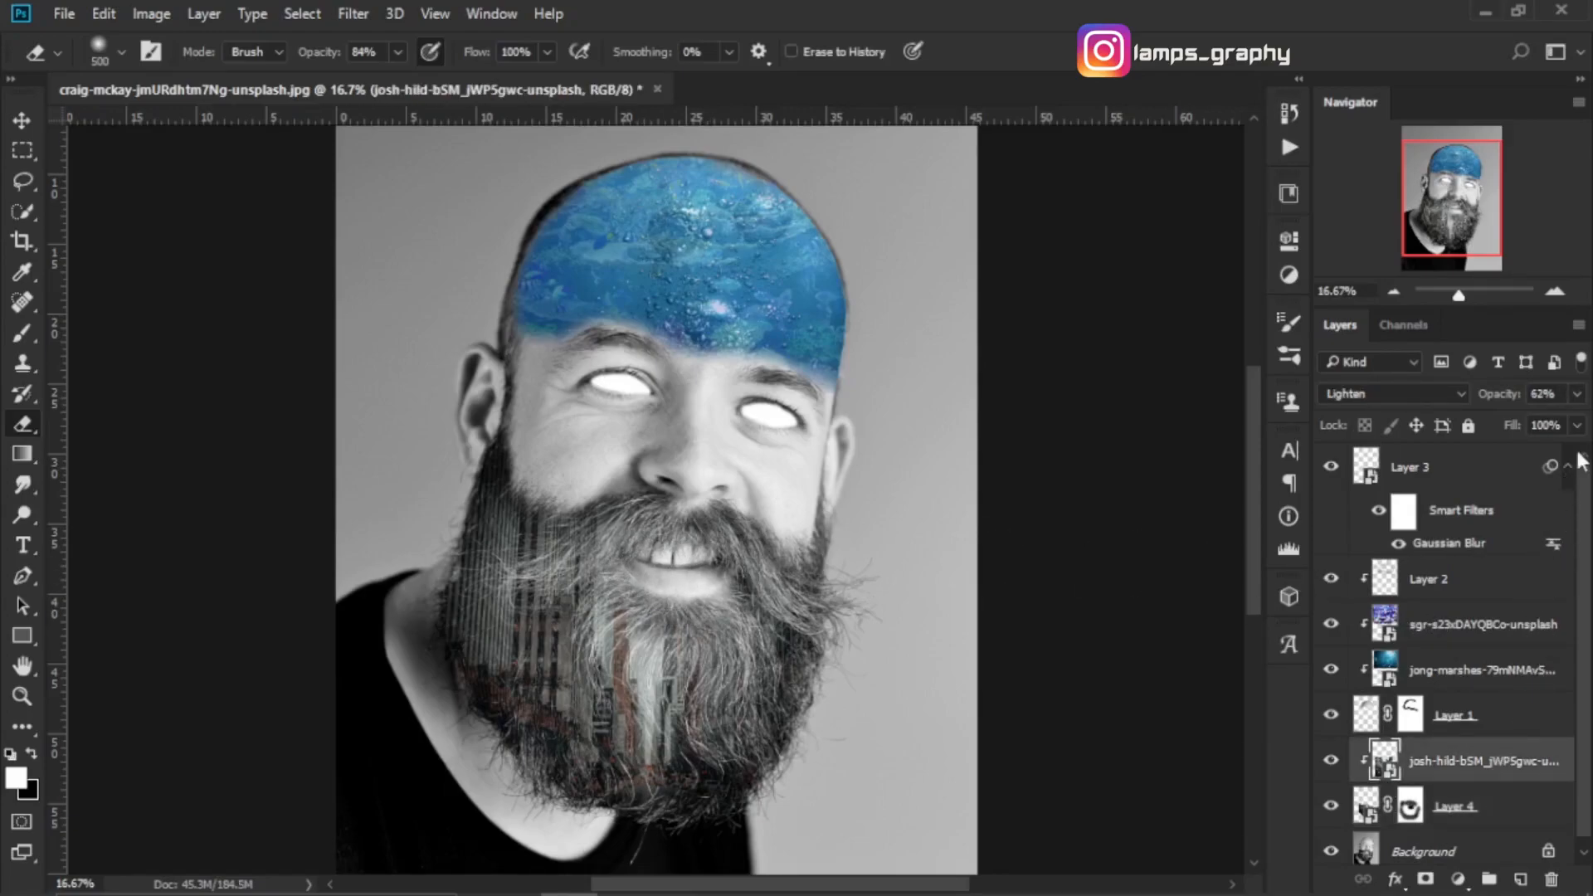
left_click_drag(1527, 423, 1522, 427)
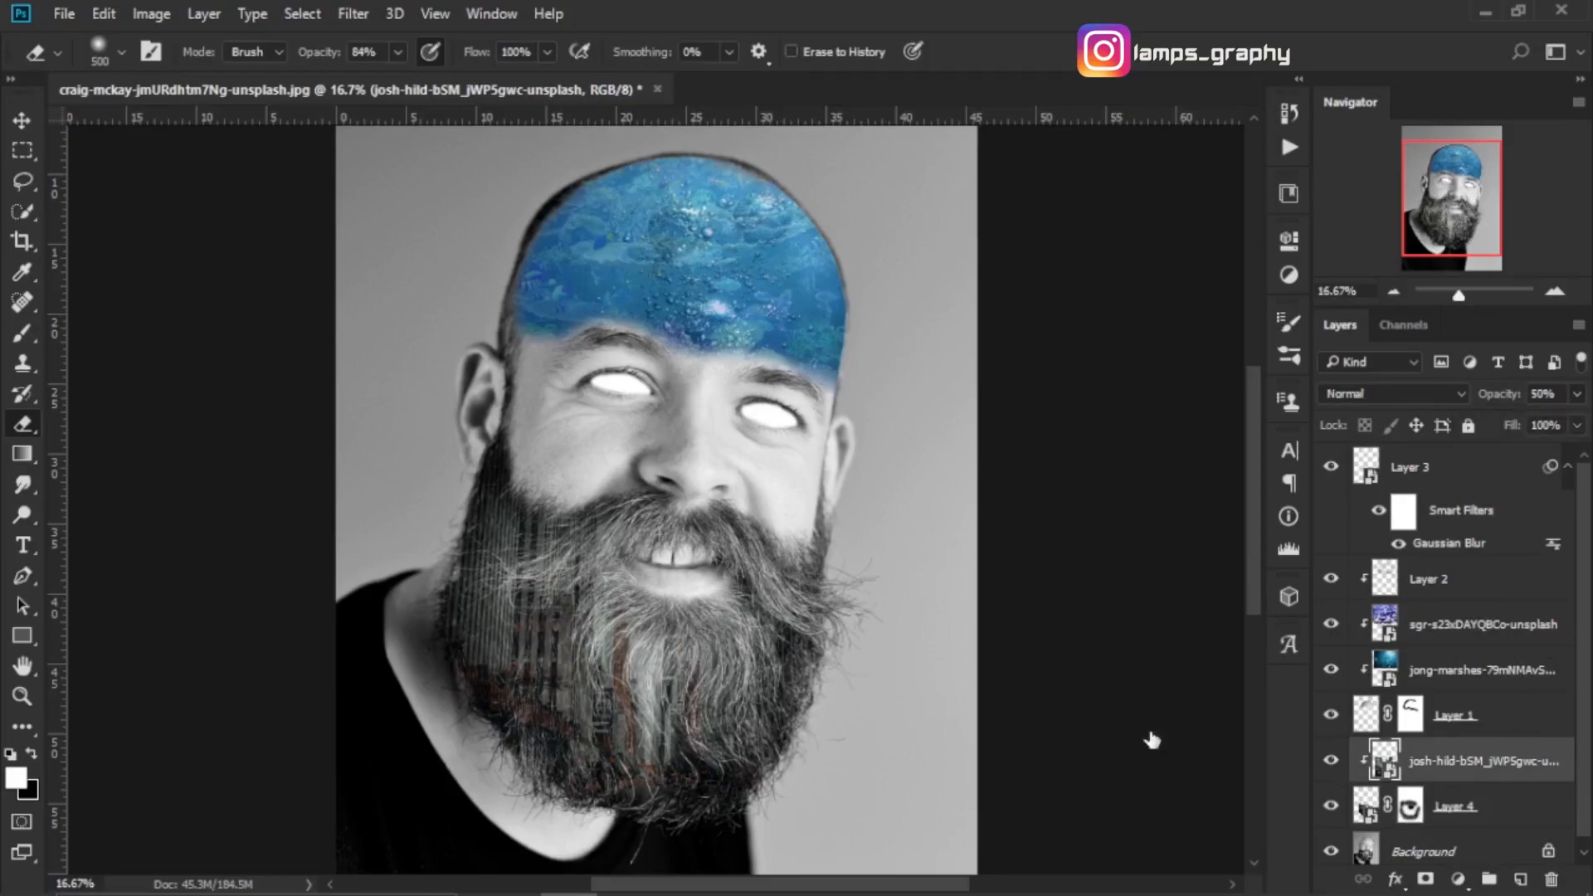
left_click(1410, 806)
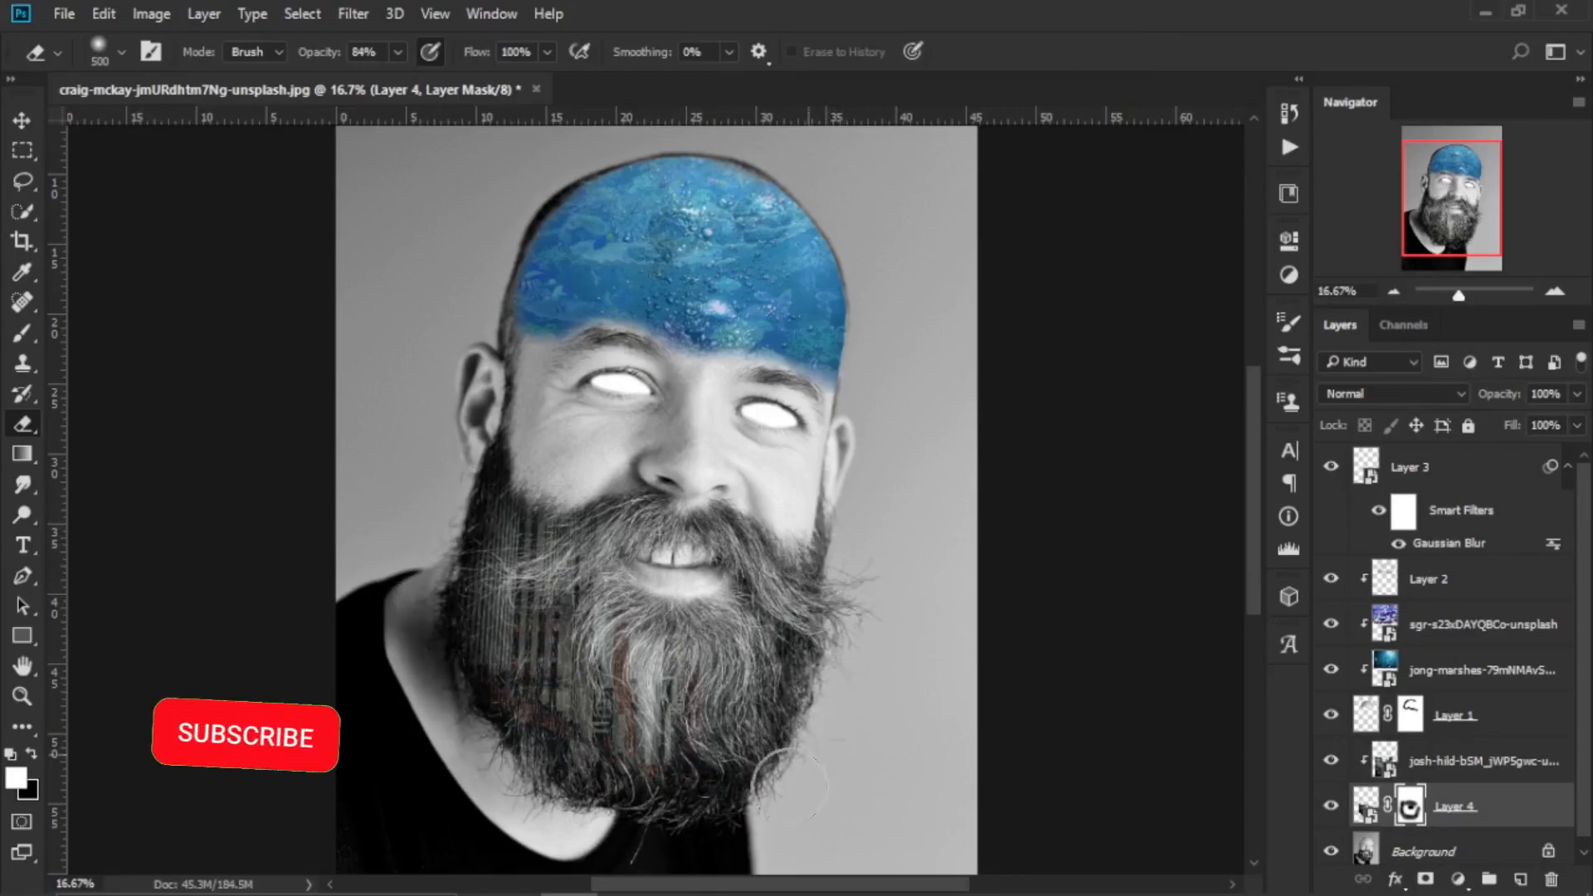
Step: Set the city photo layer's opacity to 79% while checking the blend on the whole portrait
key("ctrl+minus")
key("ctrl+minus")
key("ctrl+minus")
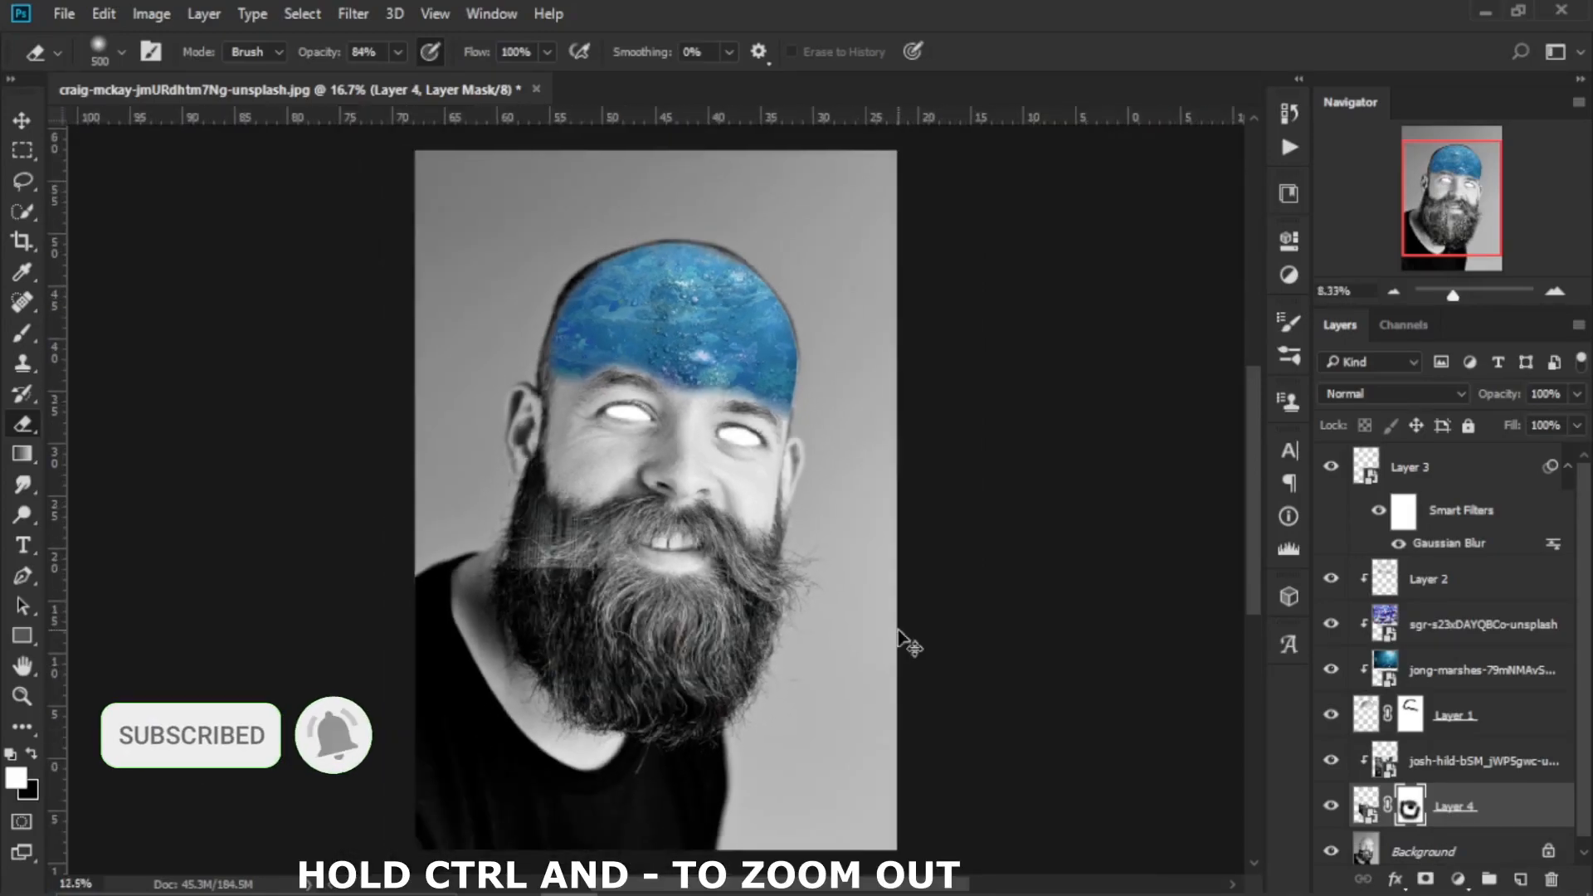
key("ctrl+plus")
key("ctrl+plus")
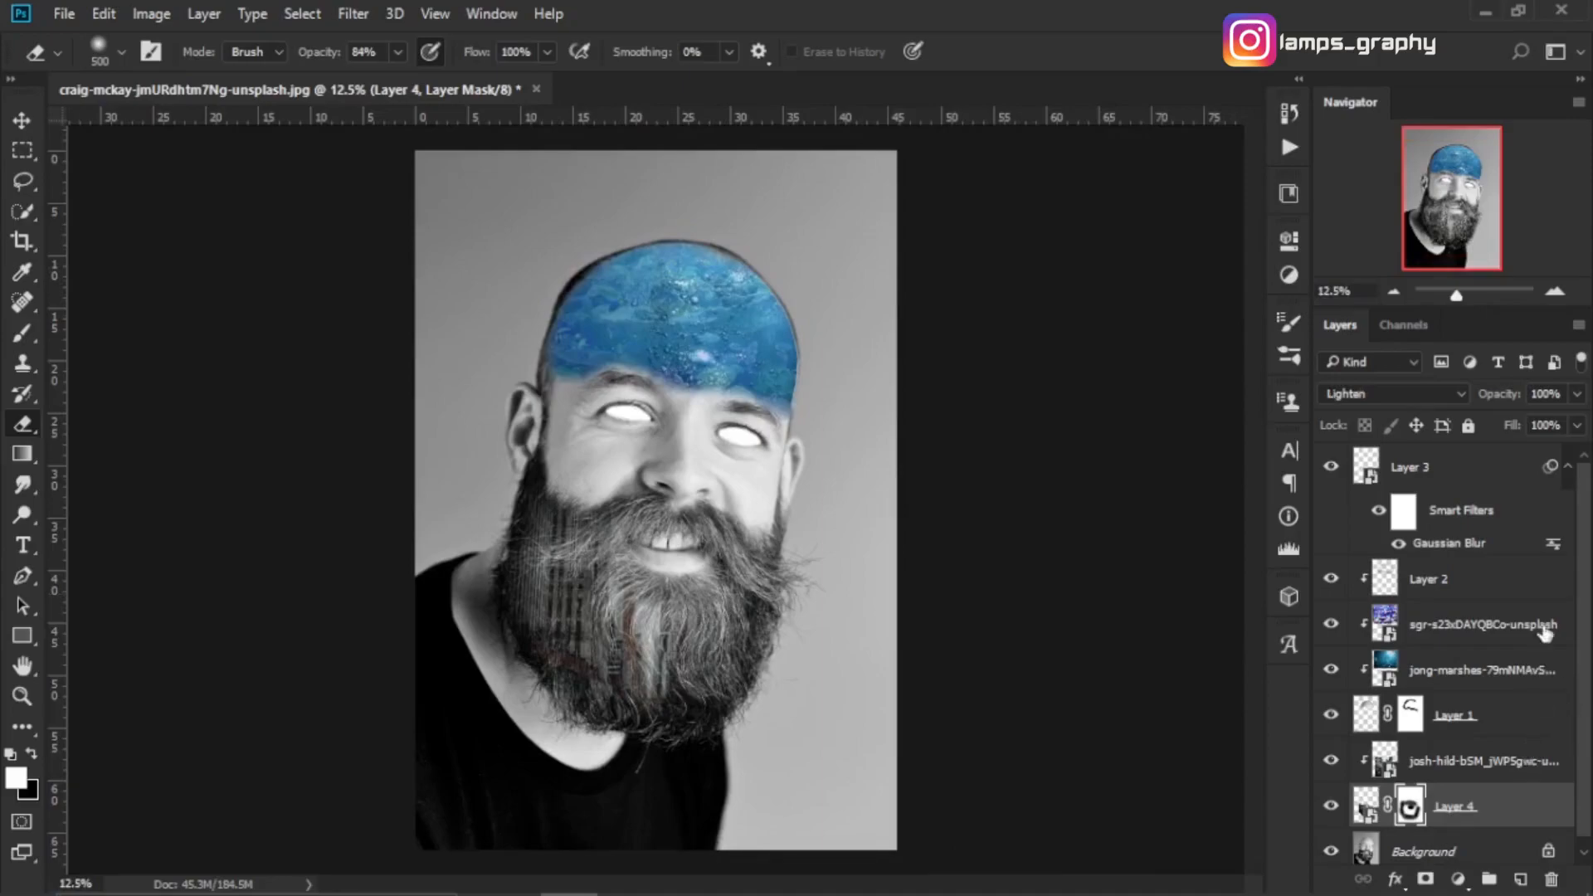
left_click(1493, 759)
left_click(1577, 397)
left_click_drag(1531, 425, 1549, 431)
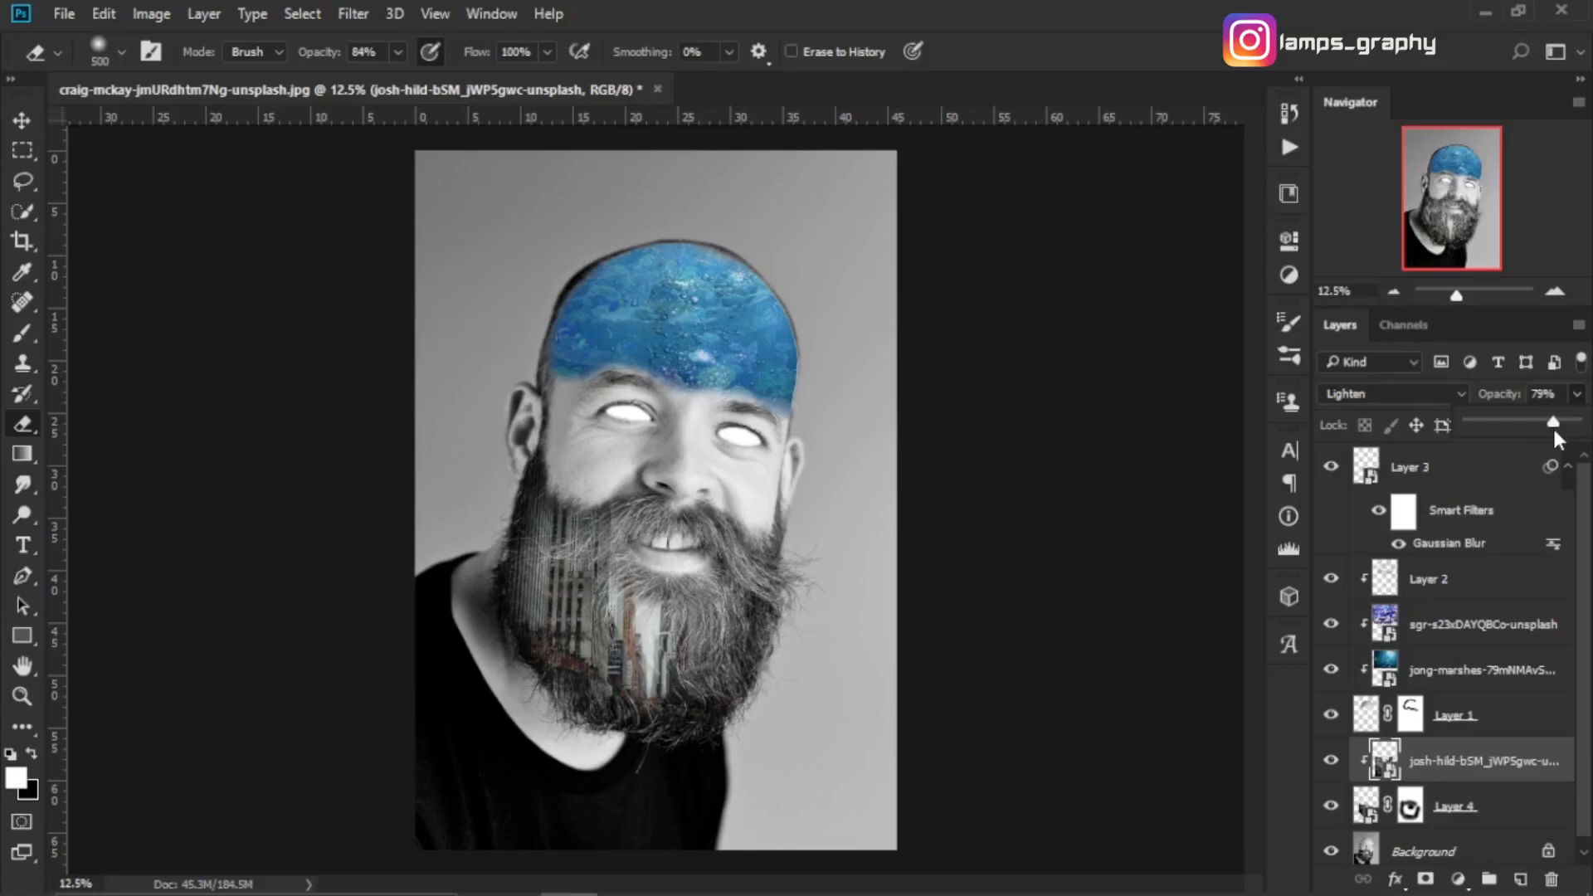
Step: Place the color glow image above Layer 3, enlarged and positioned over the lower-left part of the portrait
left_click(1467, 467)
left_click(511, 881)
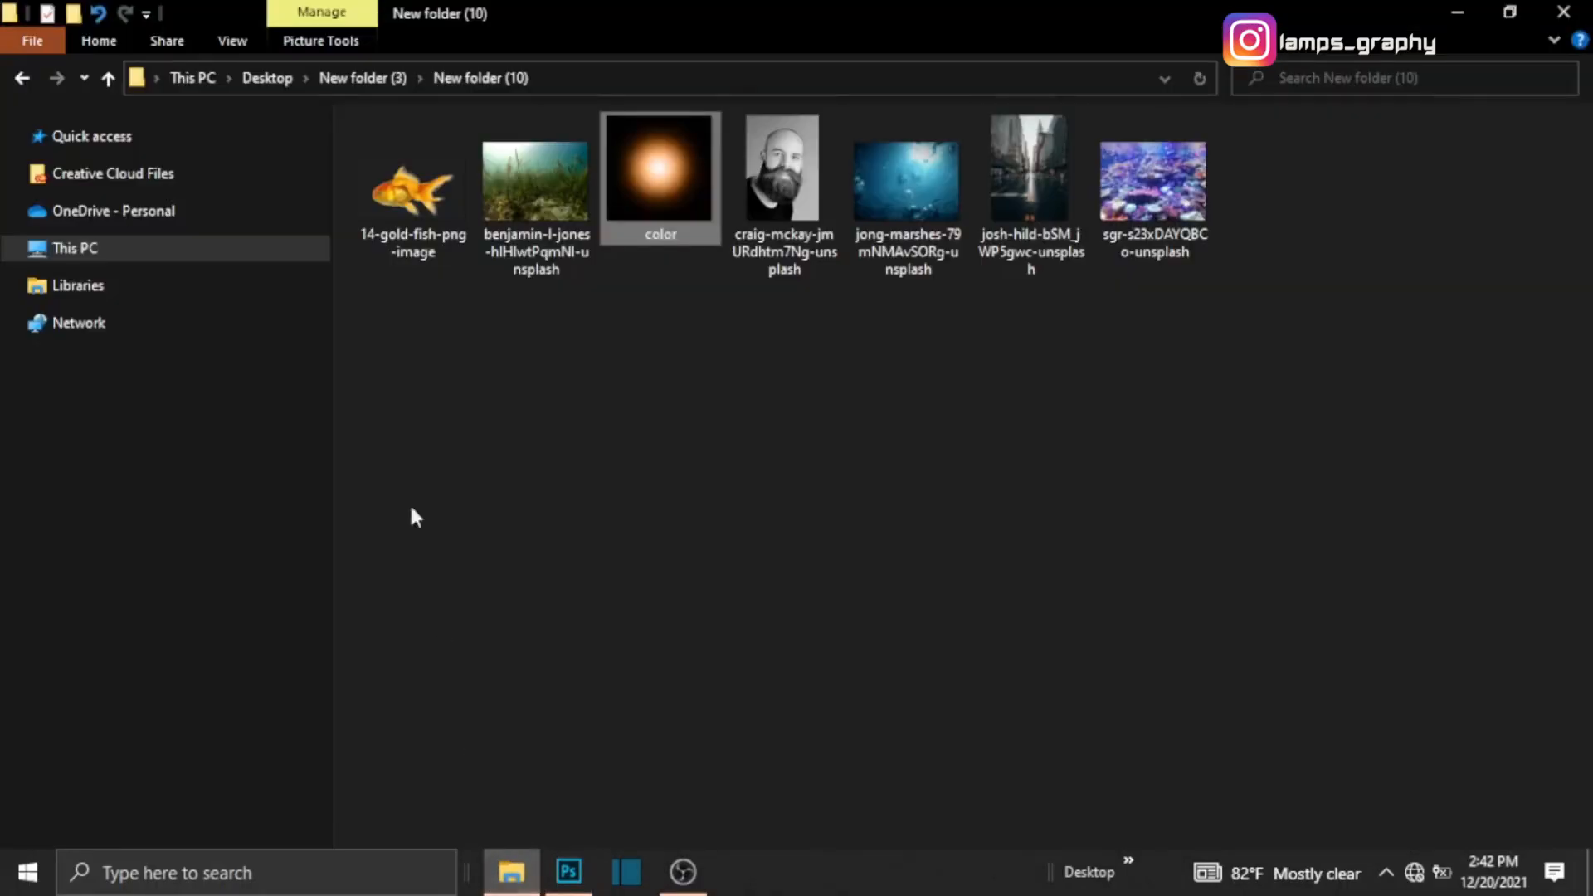
left_click_drag(665, 201, 969, 871)
left_click_drag(761, 752, 625, 712)
left_click_drag(780, 438, 864, 398)
left_click_drag(700, 497, 674, 614)
left_click(796, 52)
Step: Set the color layer's blend mode to Screen and shift the glow slightly upward over the neck
left_click(1434, 391)
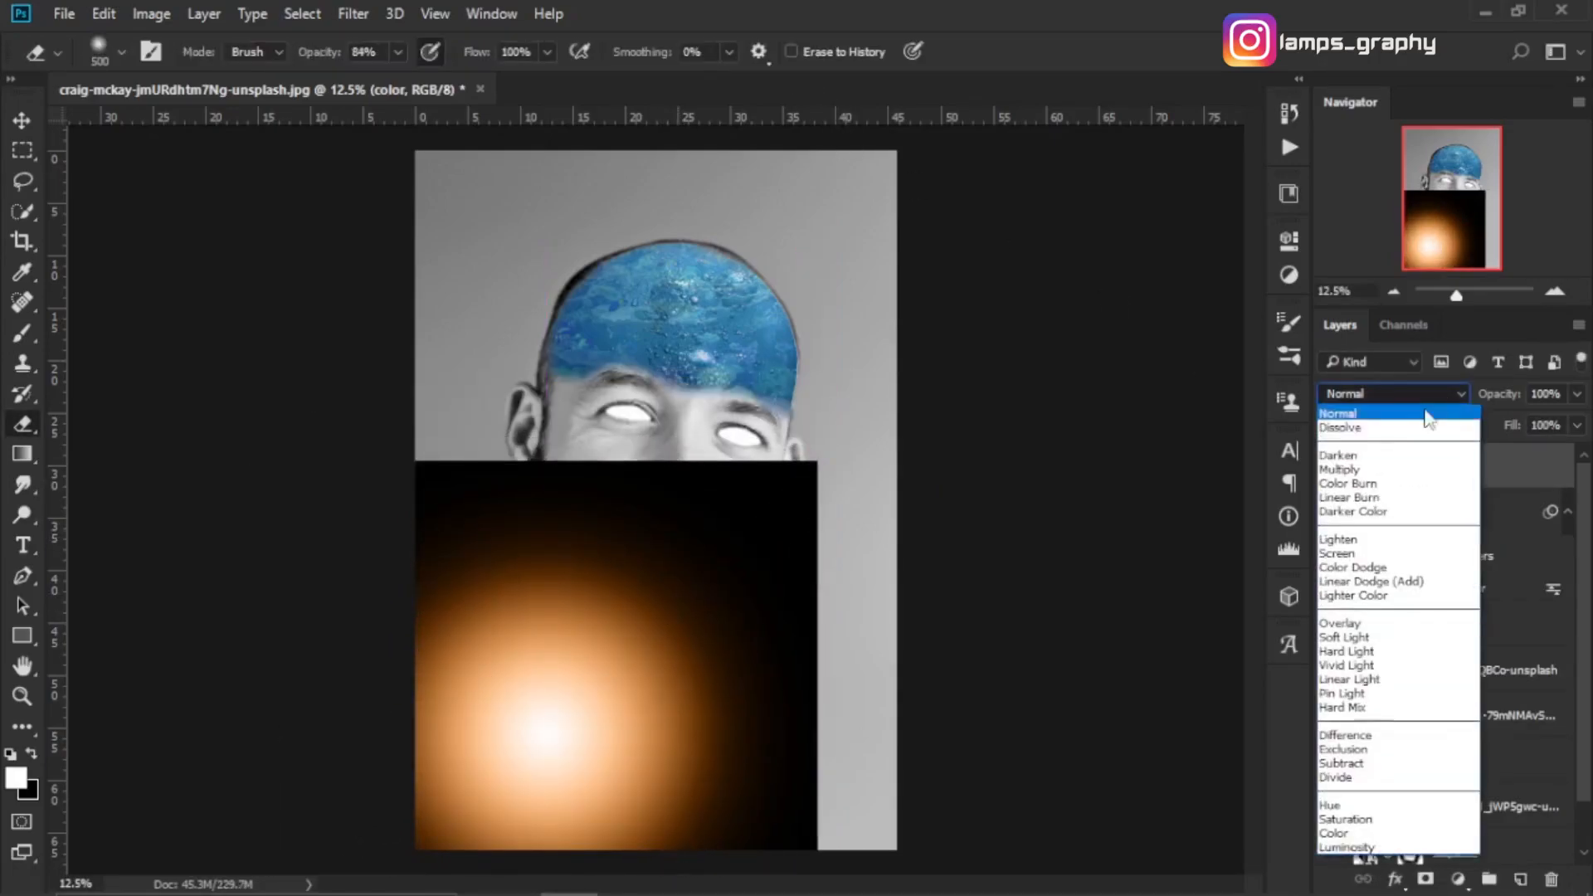
left_click(1365, 554)
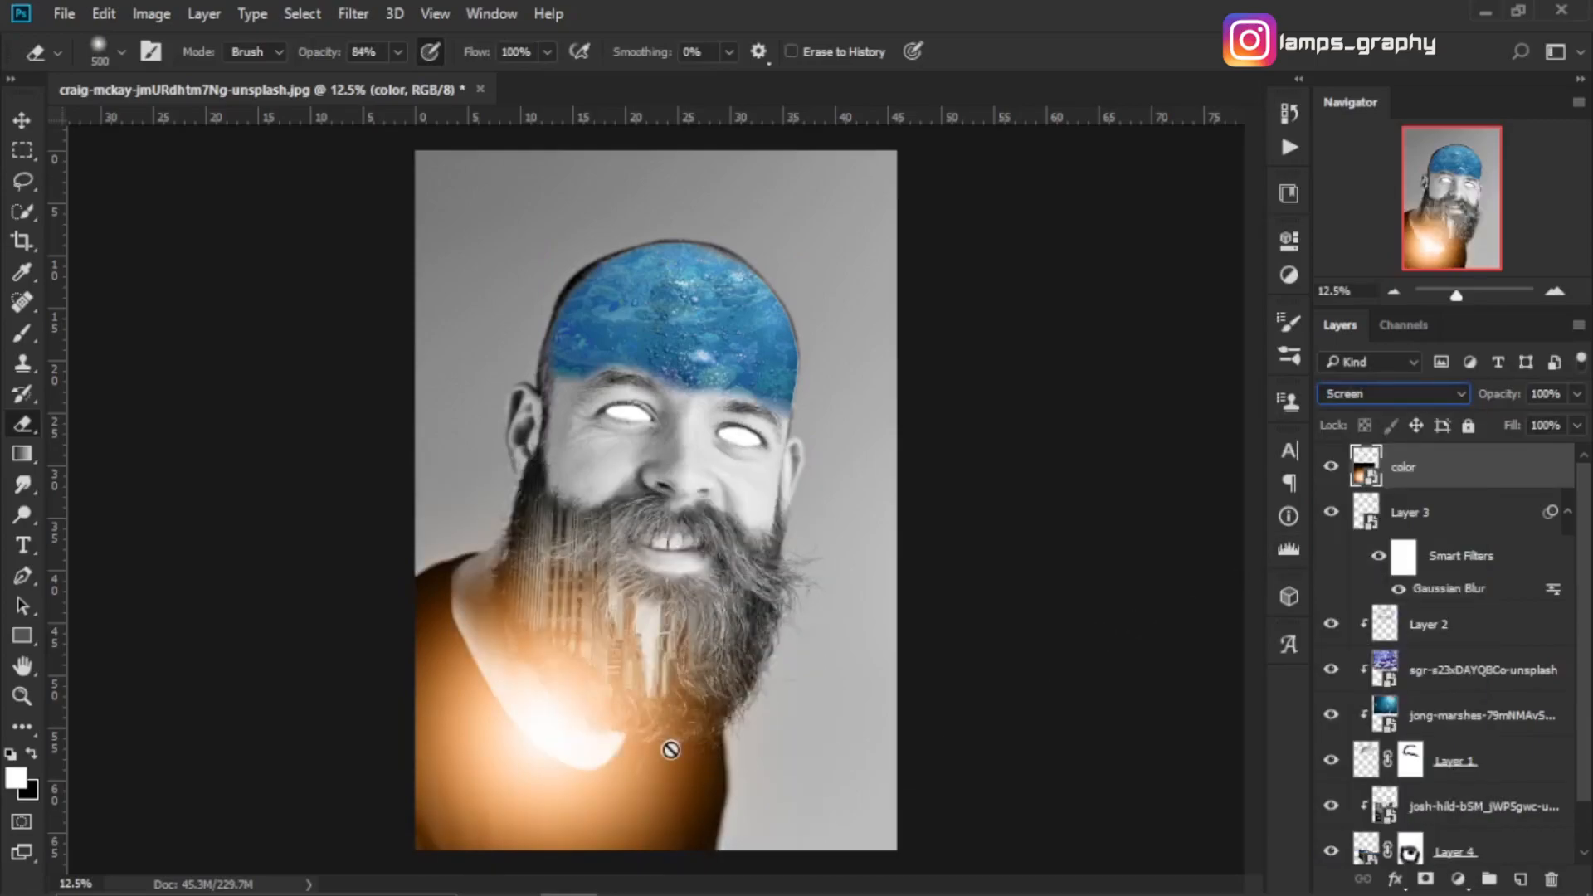
key("v")
mouse_move(558, 775)
left_mouse_down()
mouse_move(572, 747)
mouse_move(539, 747)
mouse_move(551, 754)
left_mouse_up()
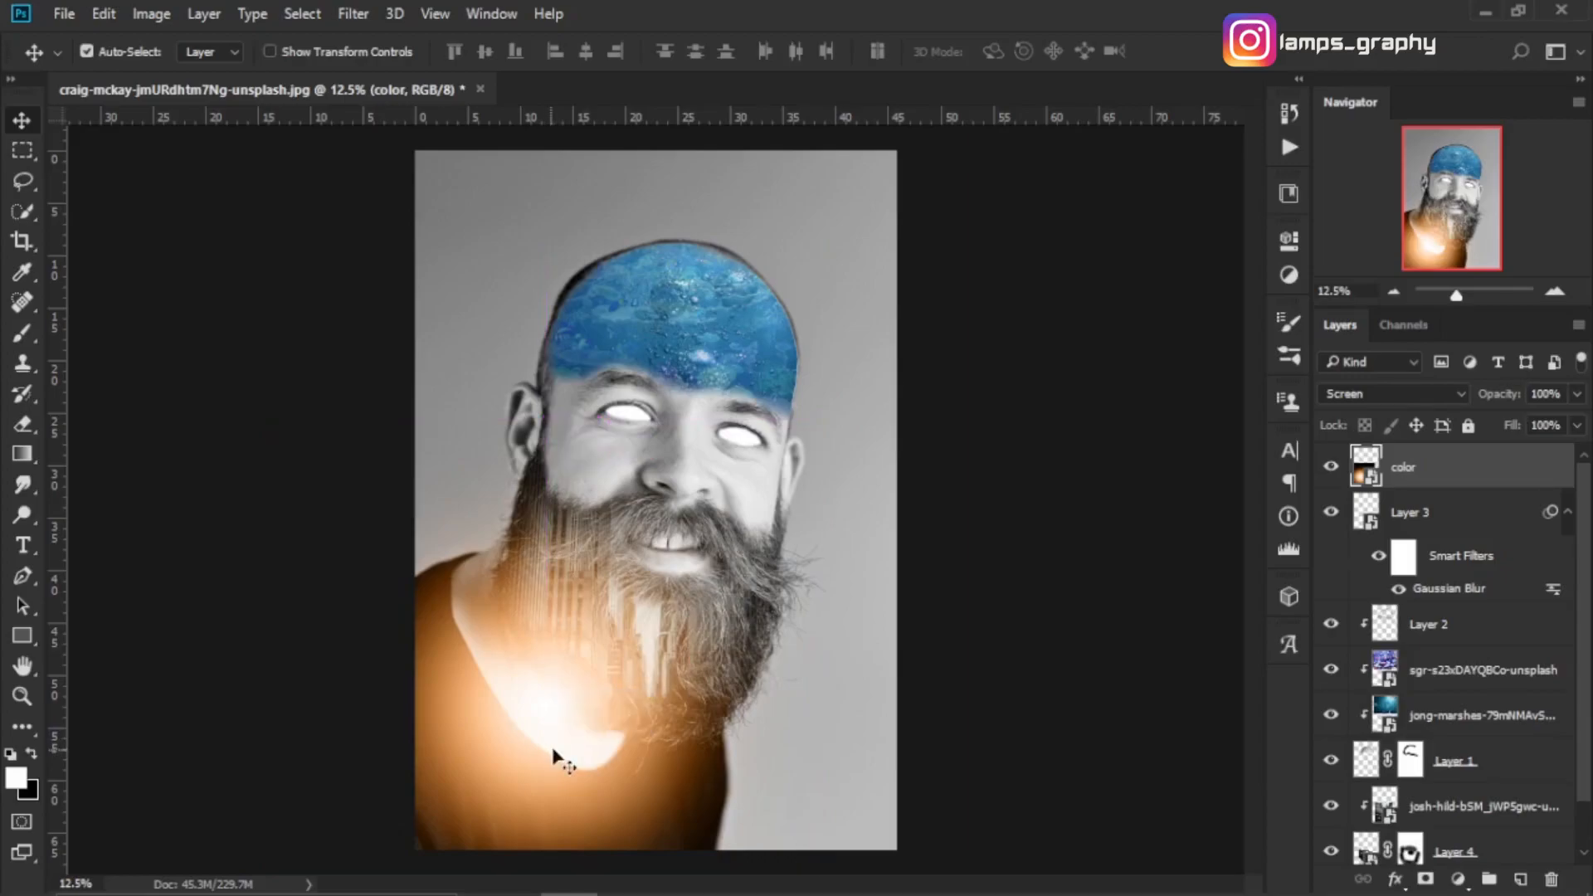
Step: Enlarge the color glow layer to about 1038% and move it down over the shirt toward the portrait's lower-left corner
key("ctrl+t")
left_click_drag(819, 432, 989, 341)
left_click_drag(817, 448, 686, 626)
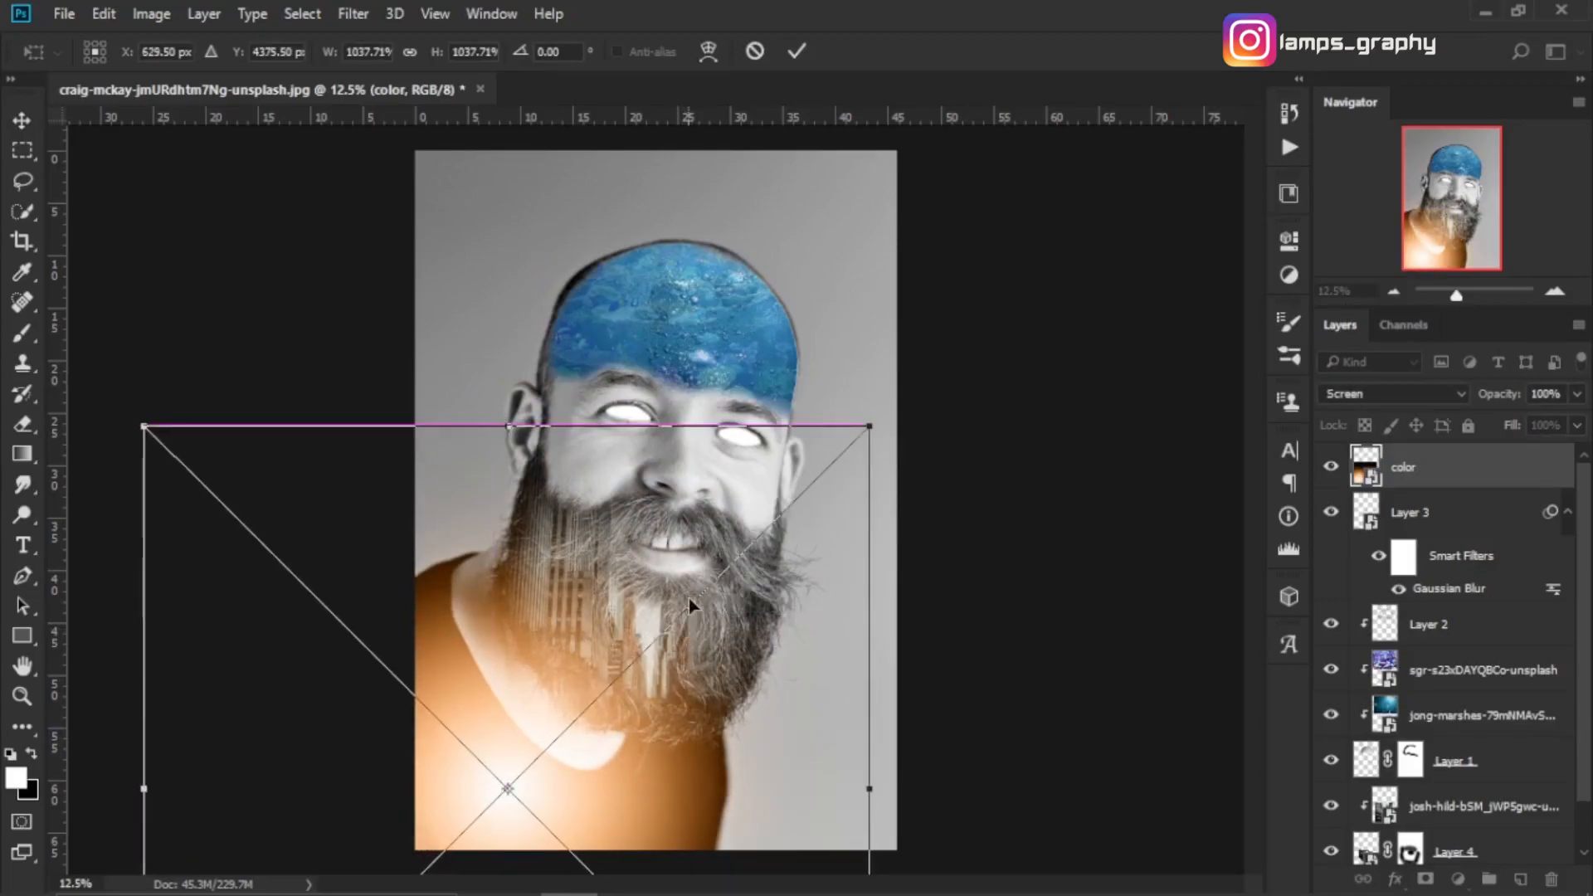
left_click(801, 49)
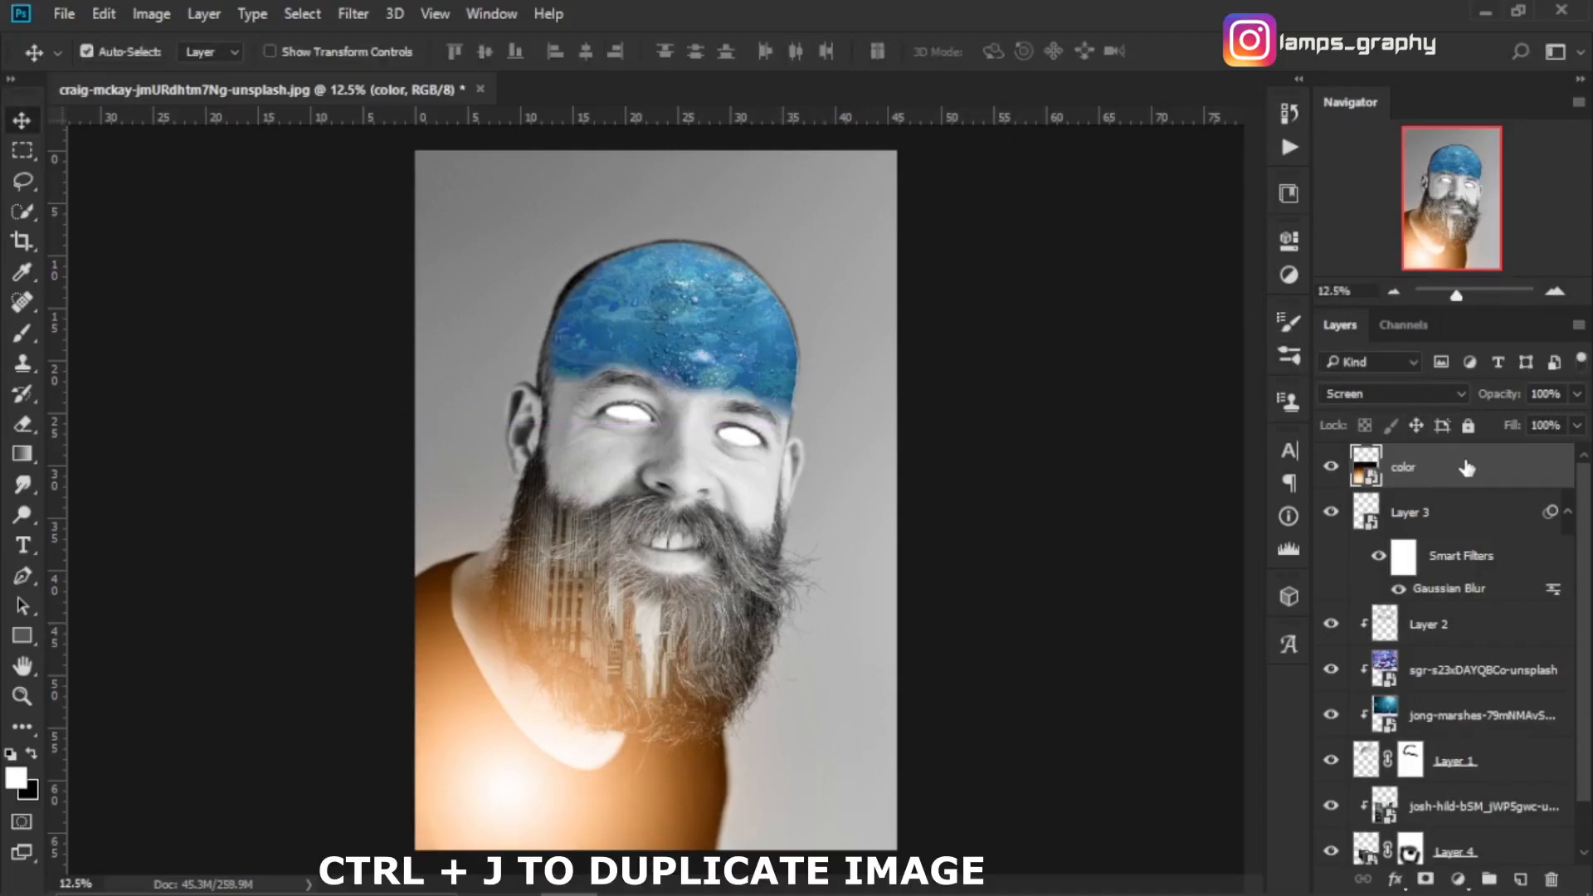
Step: Duplicate the color glow layer and apply a Gaussian Blur with a radius of 196.4 pixels to the copy
key("ctrl+j")
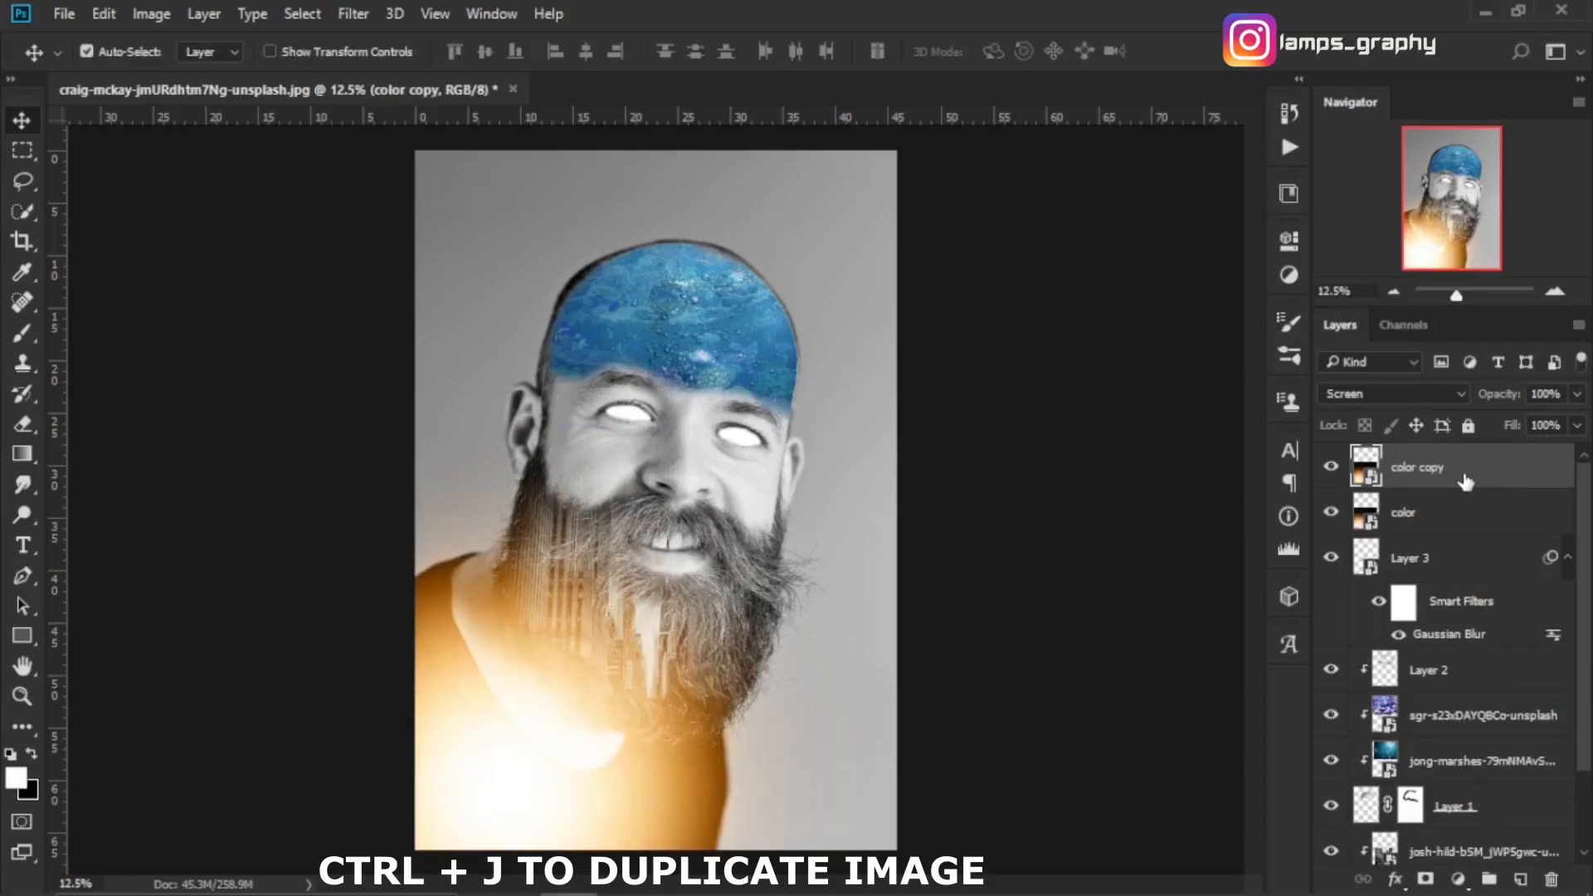
left_click(374, 16)
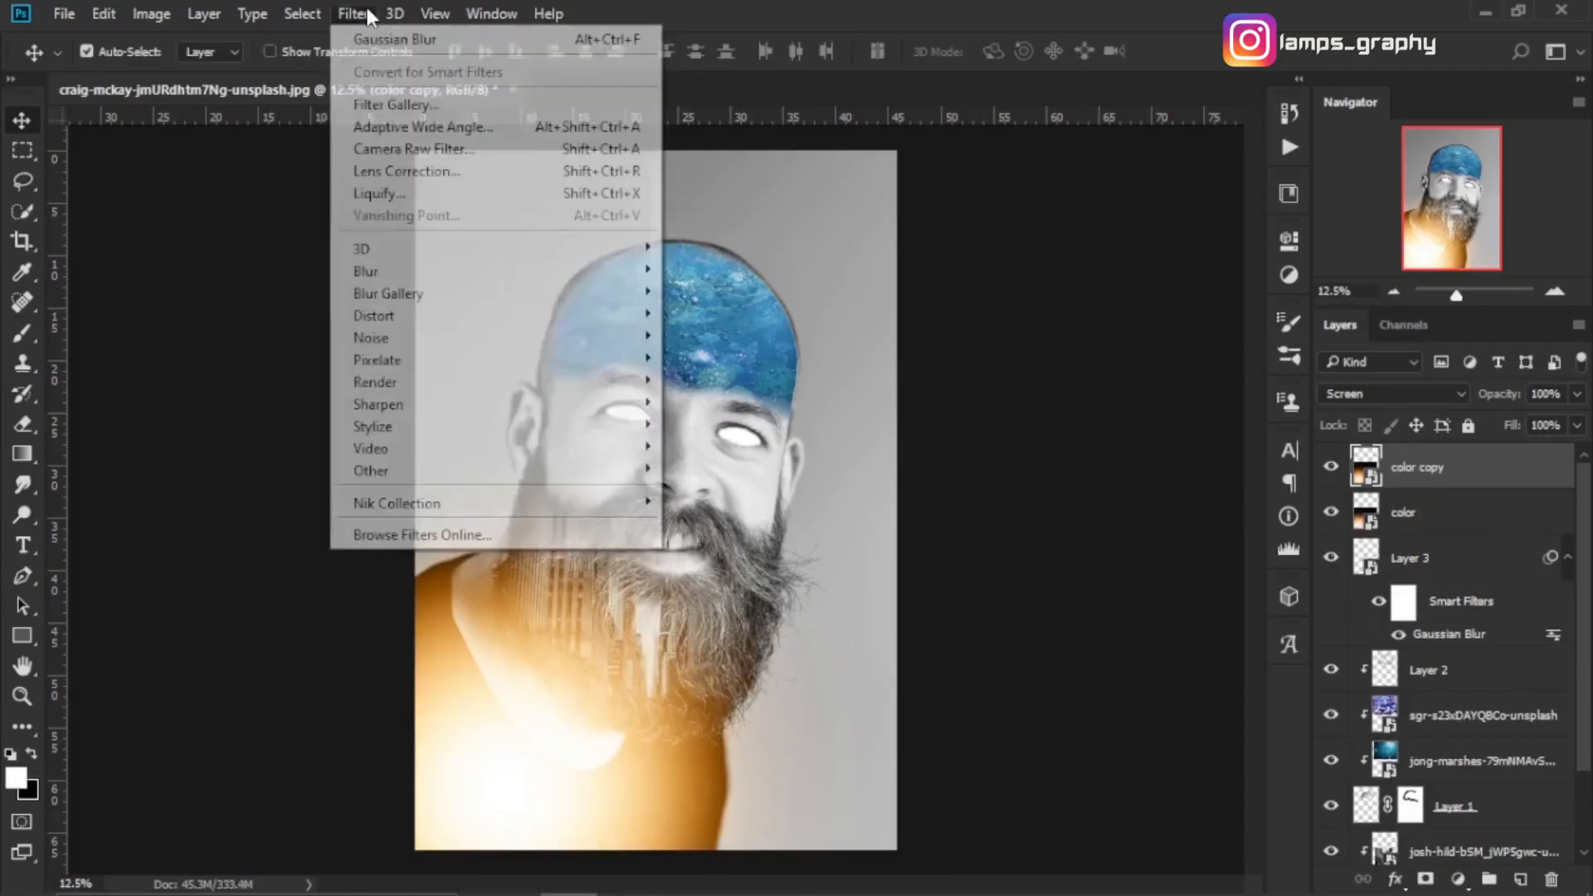
mouse_move(409, 271)
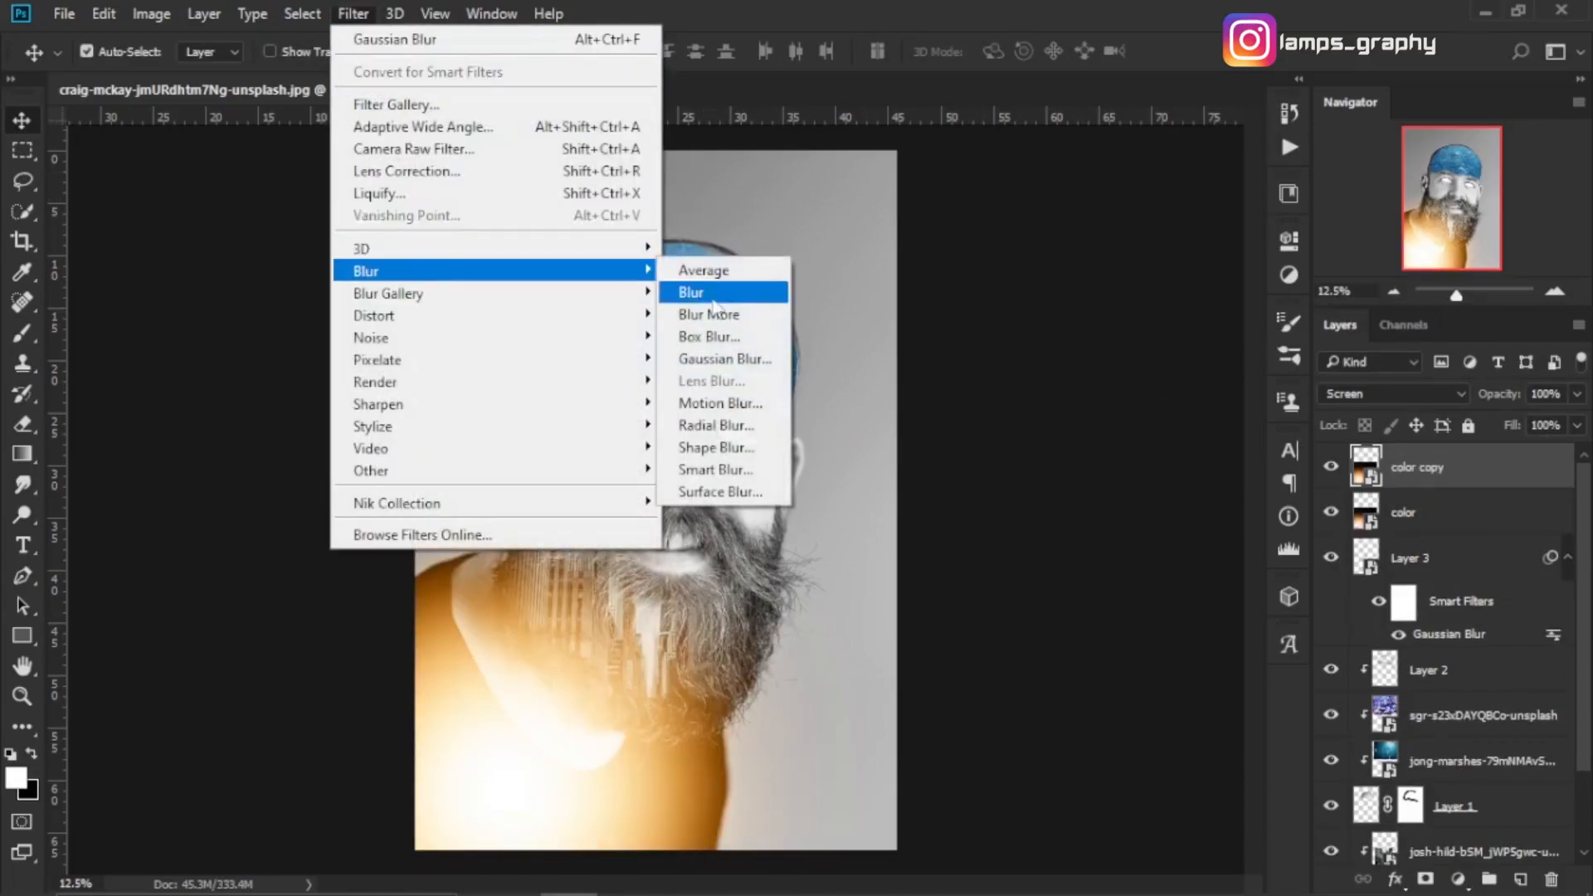
left_click(719, 358)
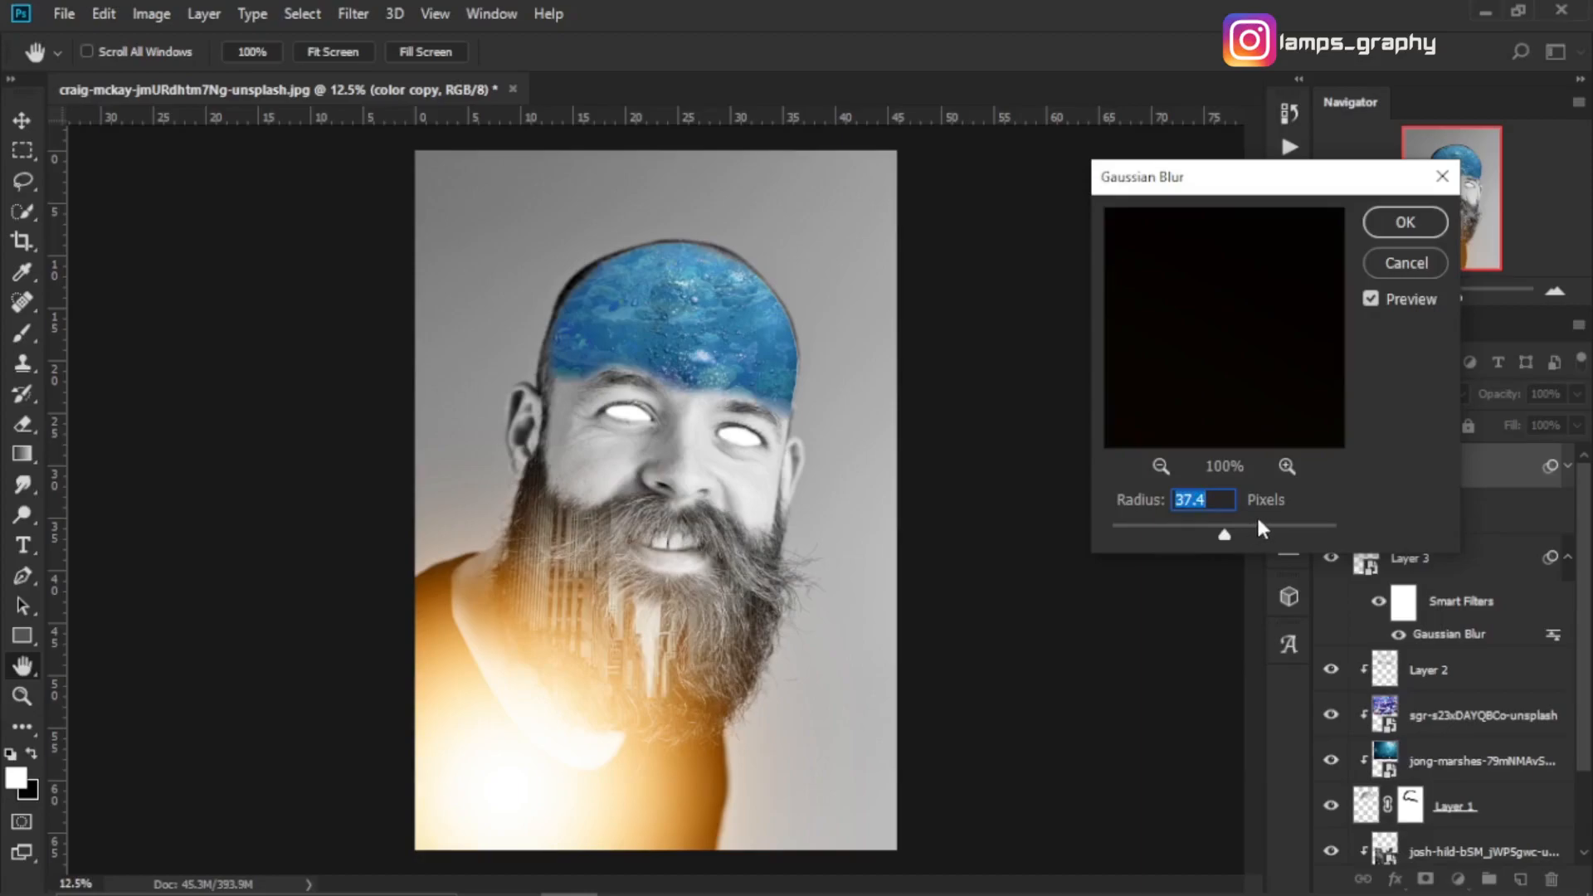
left_click_drag(1268, 531, 1292, 523)
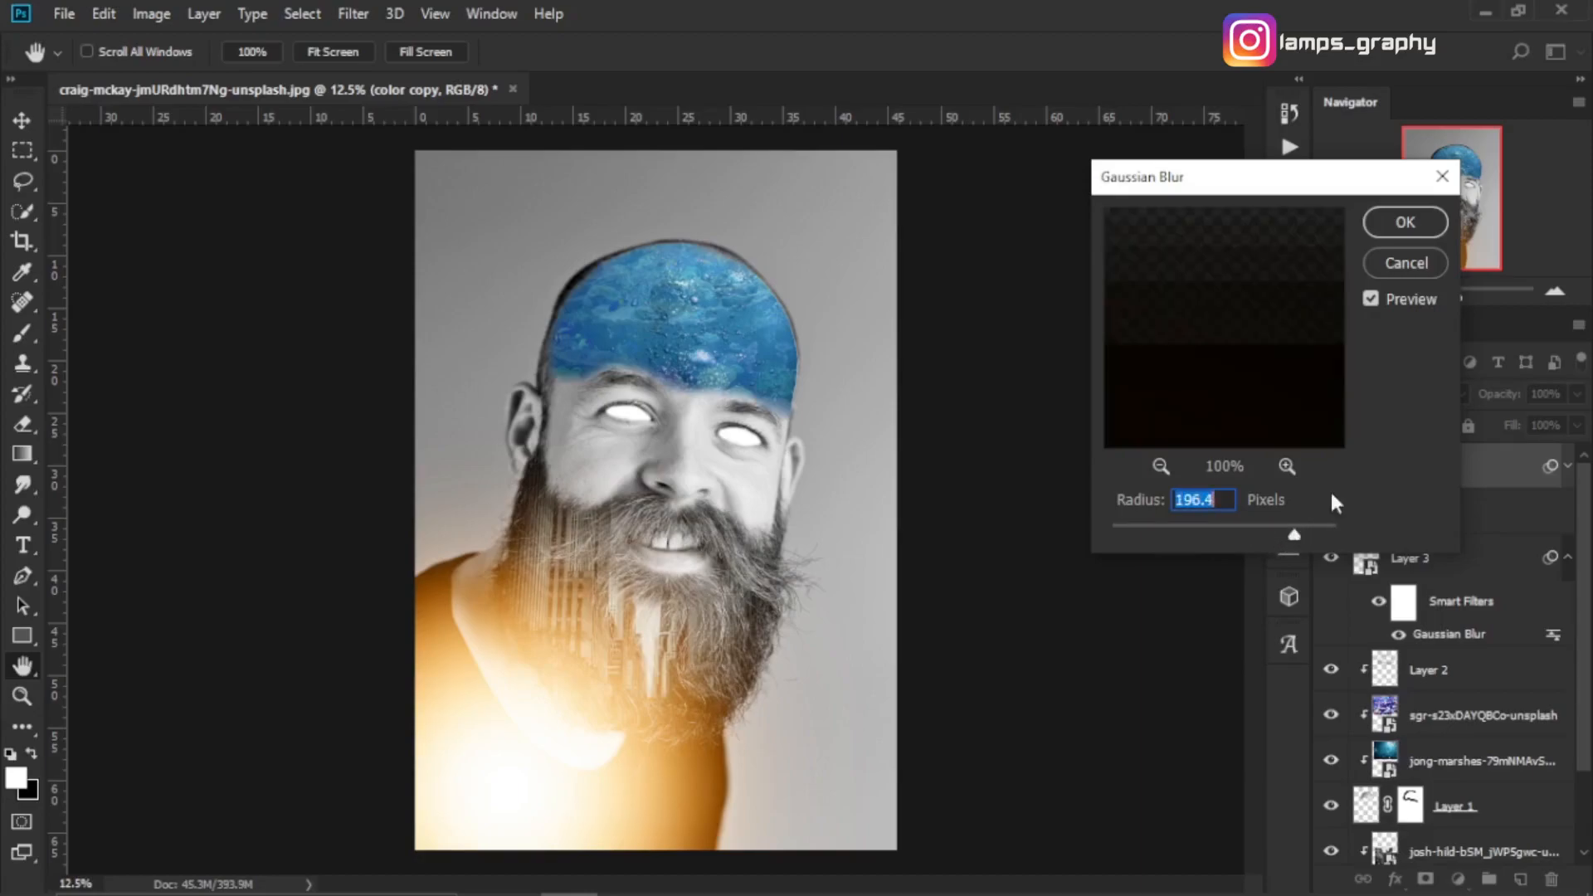
left_click(1416, 235)
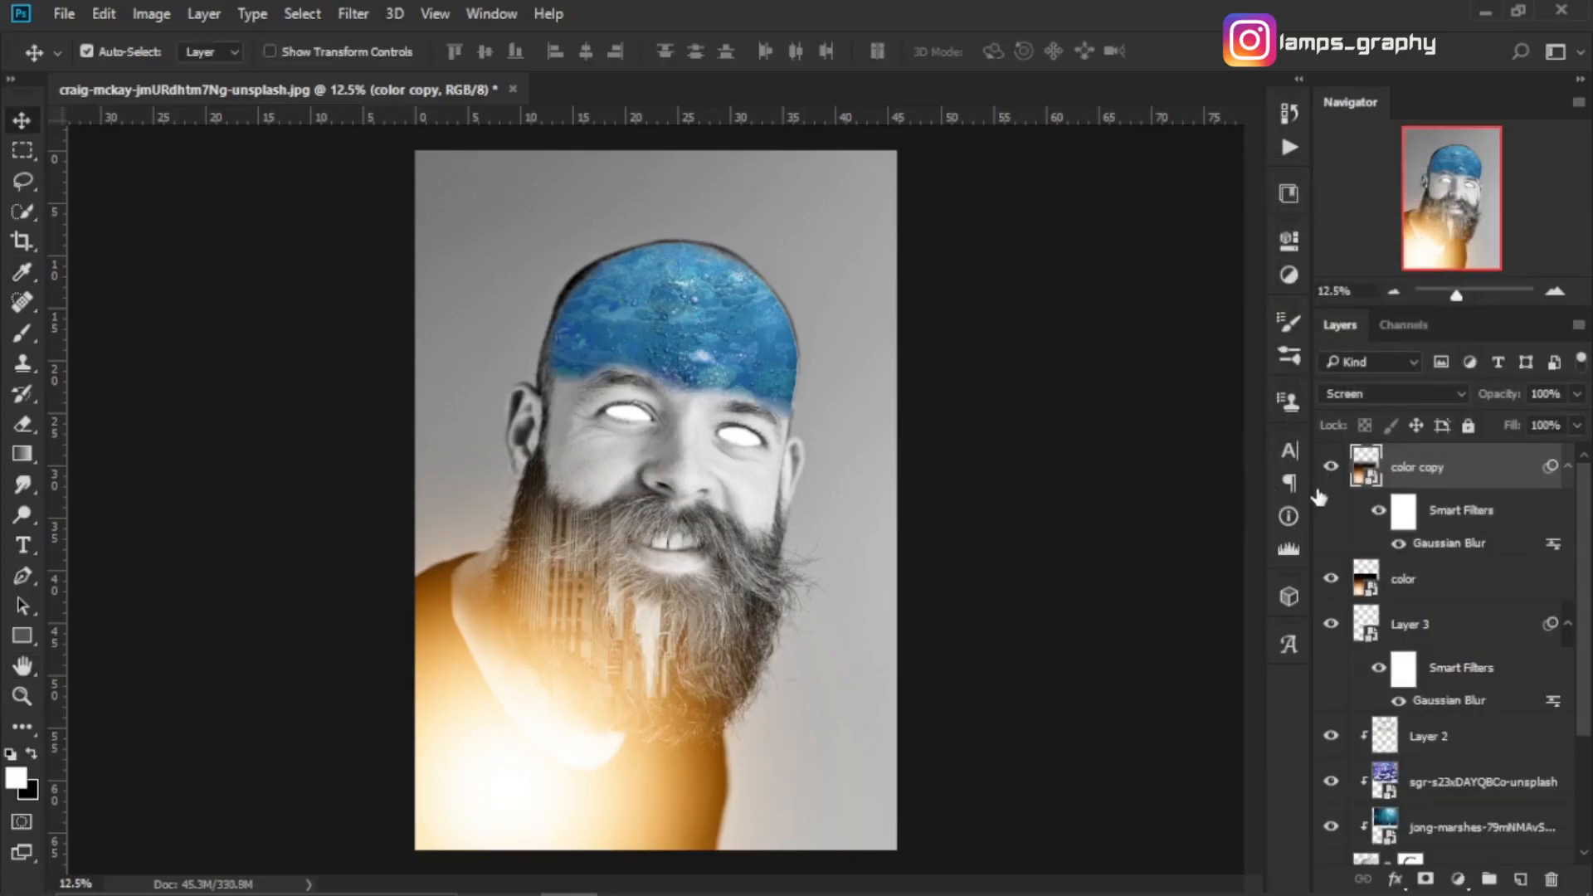
Step: Compare the image with and without the blurred color copy, and set that layer's opacity to 20%
left_click(1330, 469)
left_click(1330, 468)
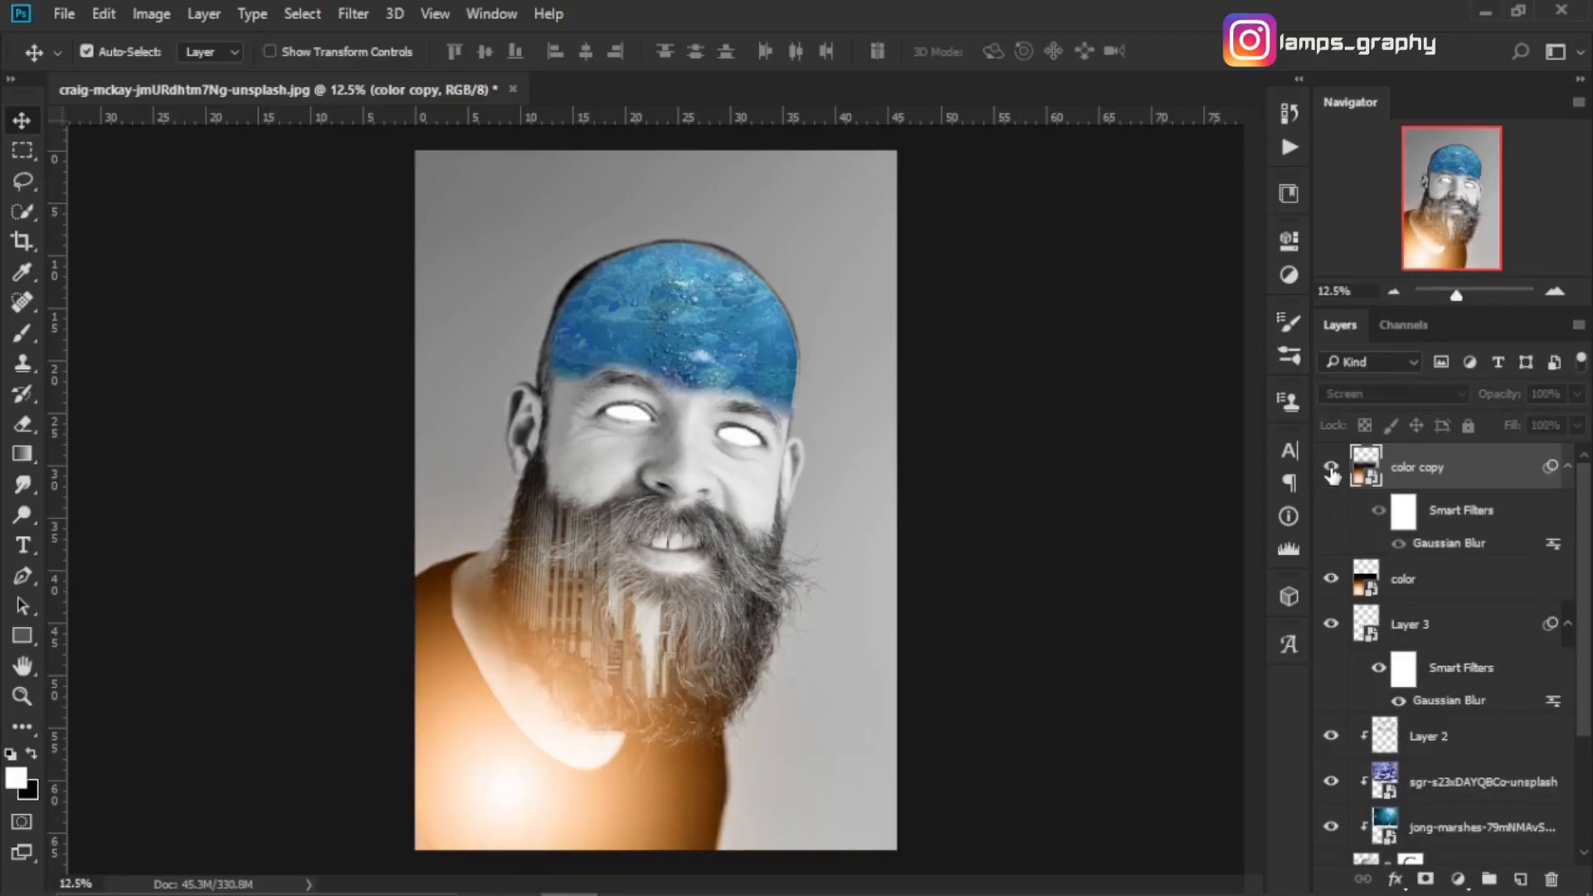
left_click(1331, 469)
left_click(1577, 396)
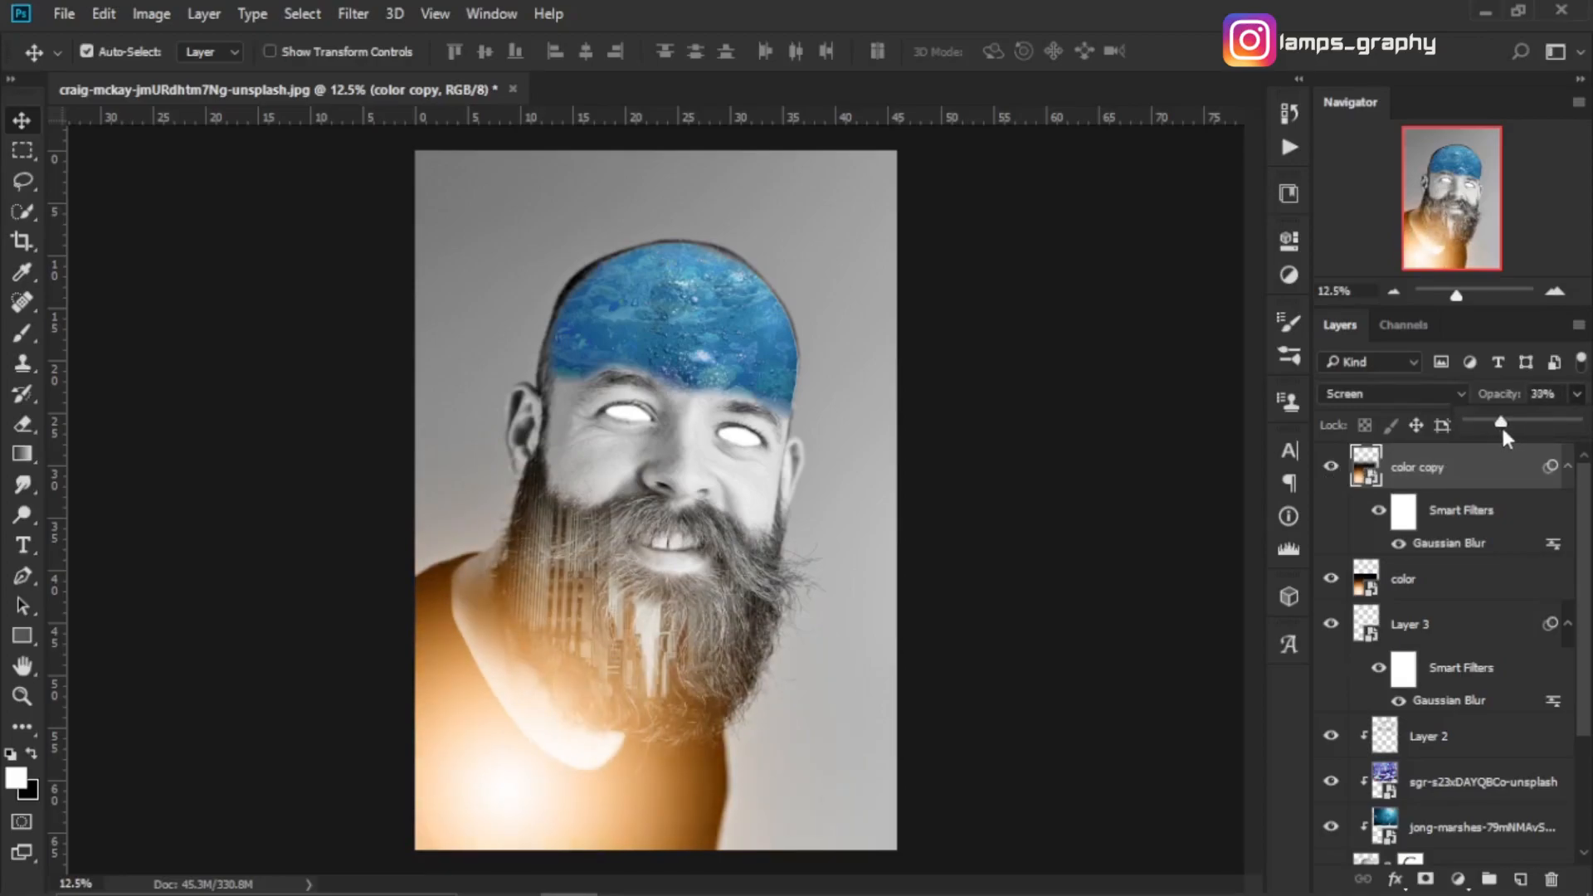
mouse_move(1503, 429)
left_mouse_down()
mouse_move(1472, 428)
mouse_move(1505, 426)
left_mouse_up()
left_click(864, 569)
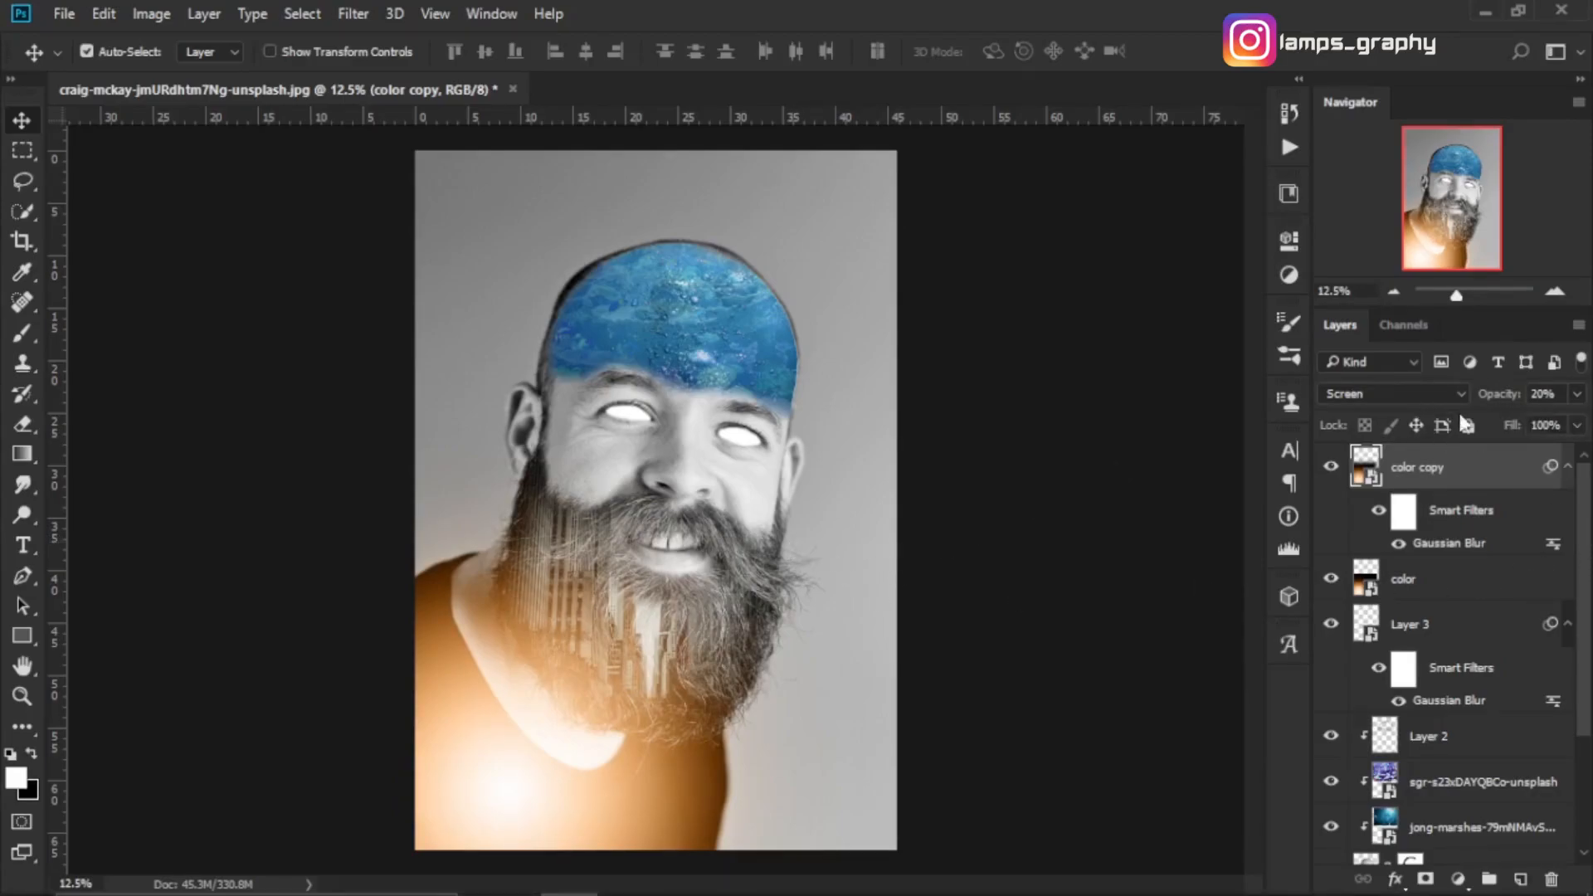
Step: Lock both the color copy layer and the original color layer
left_click(1468, 425)
key("alt+bracketleft")
left_click(1468, 425)
Step: Group the color copy and color layers and name the group "light"
left_click(1466, 471)
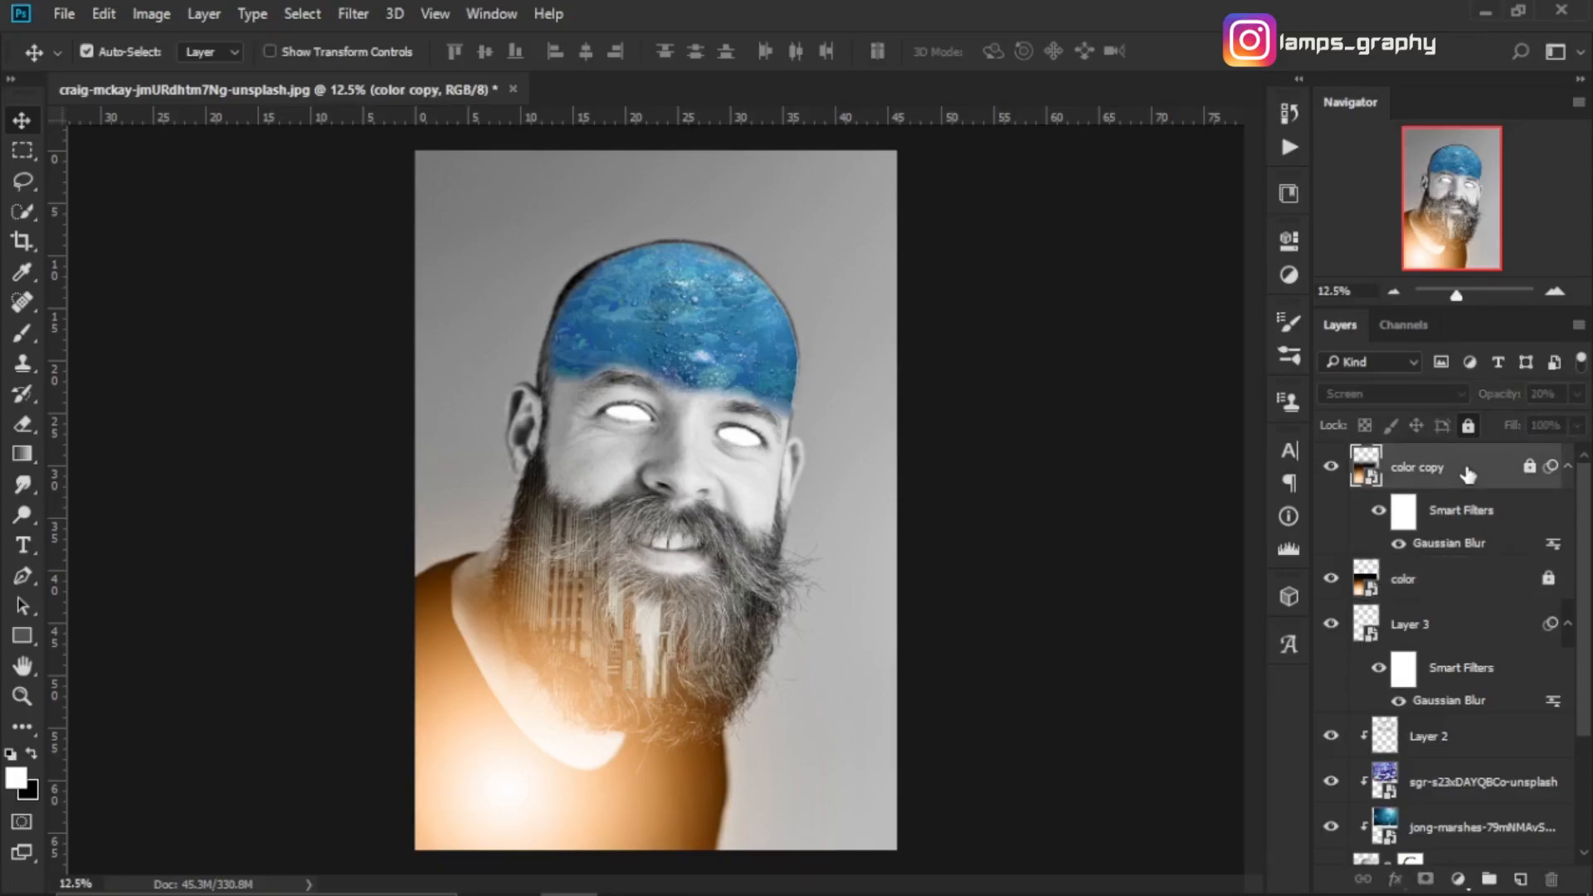
left_click(1464, 592, "ctrl")
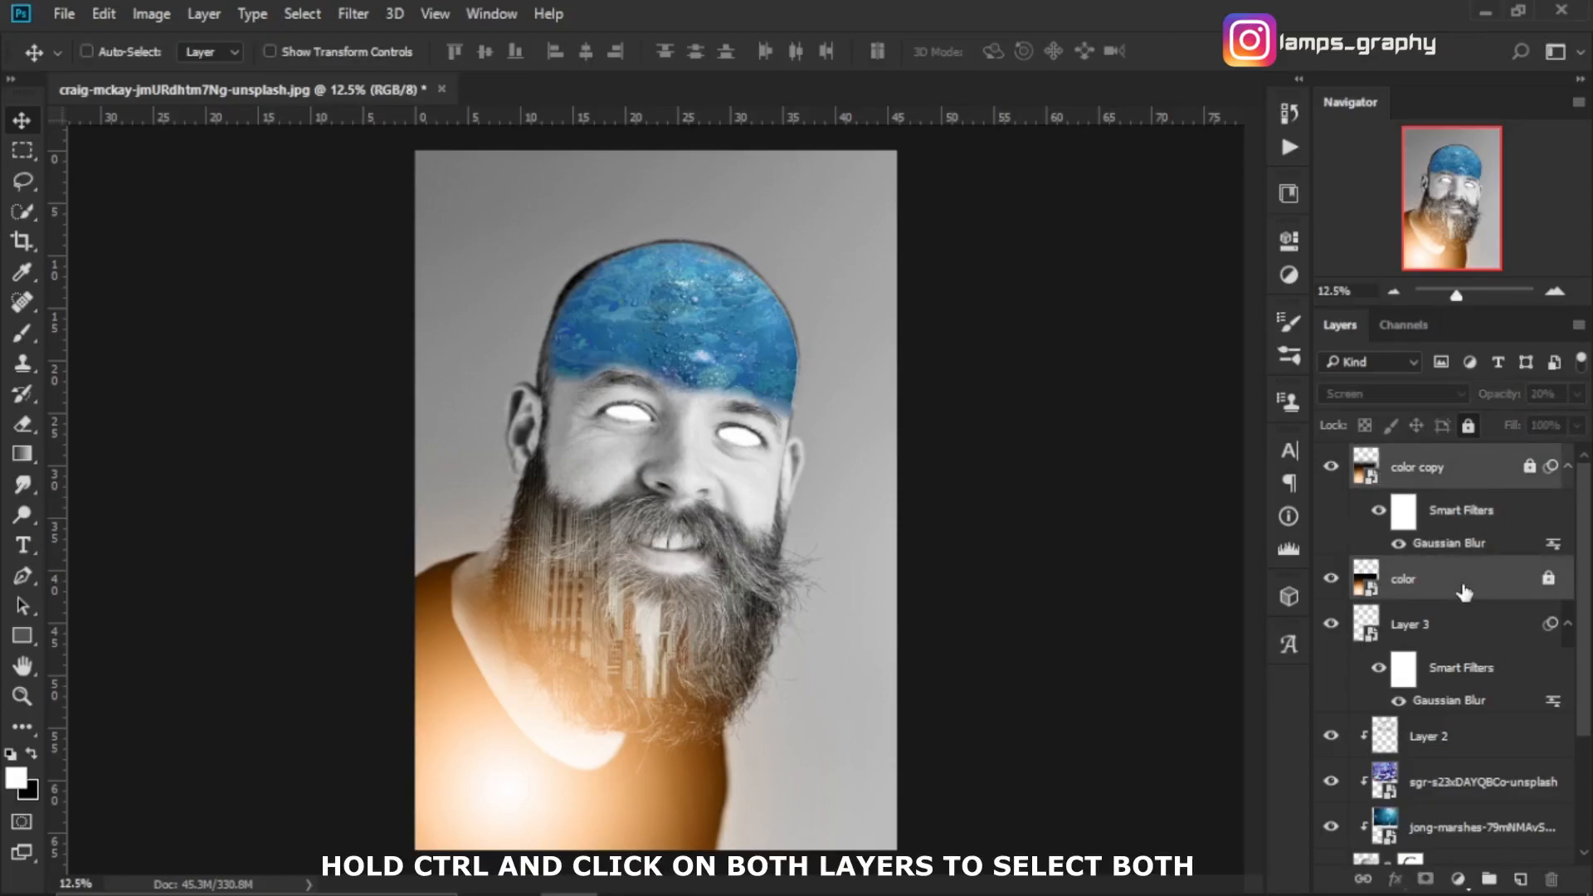
key("ctrl+g")
double_click(1436, 459)
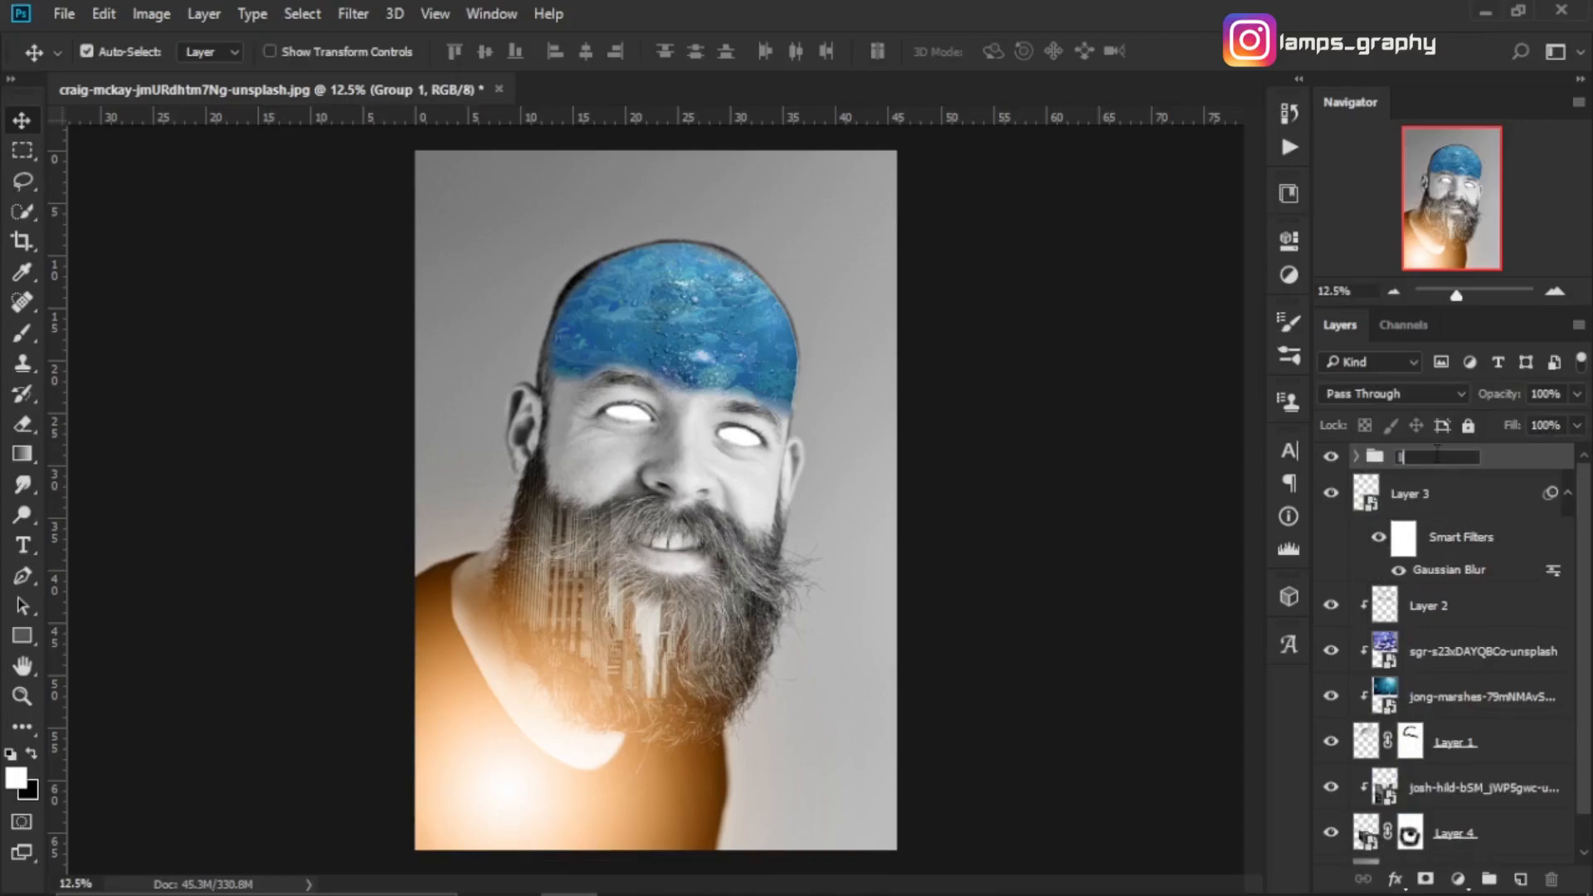
key("Return")
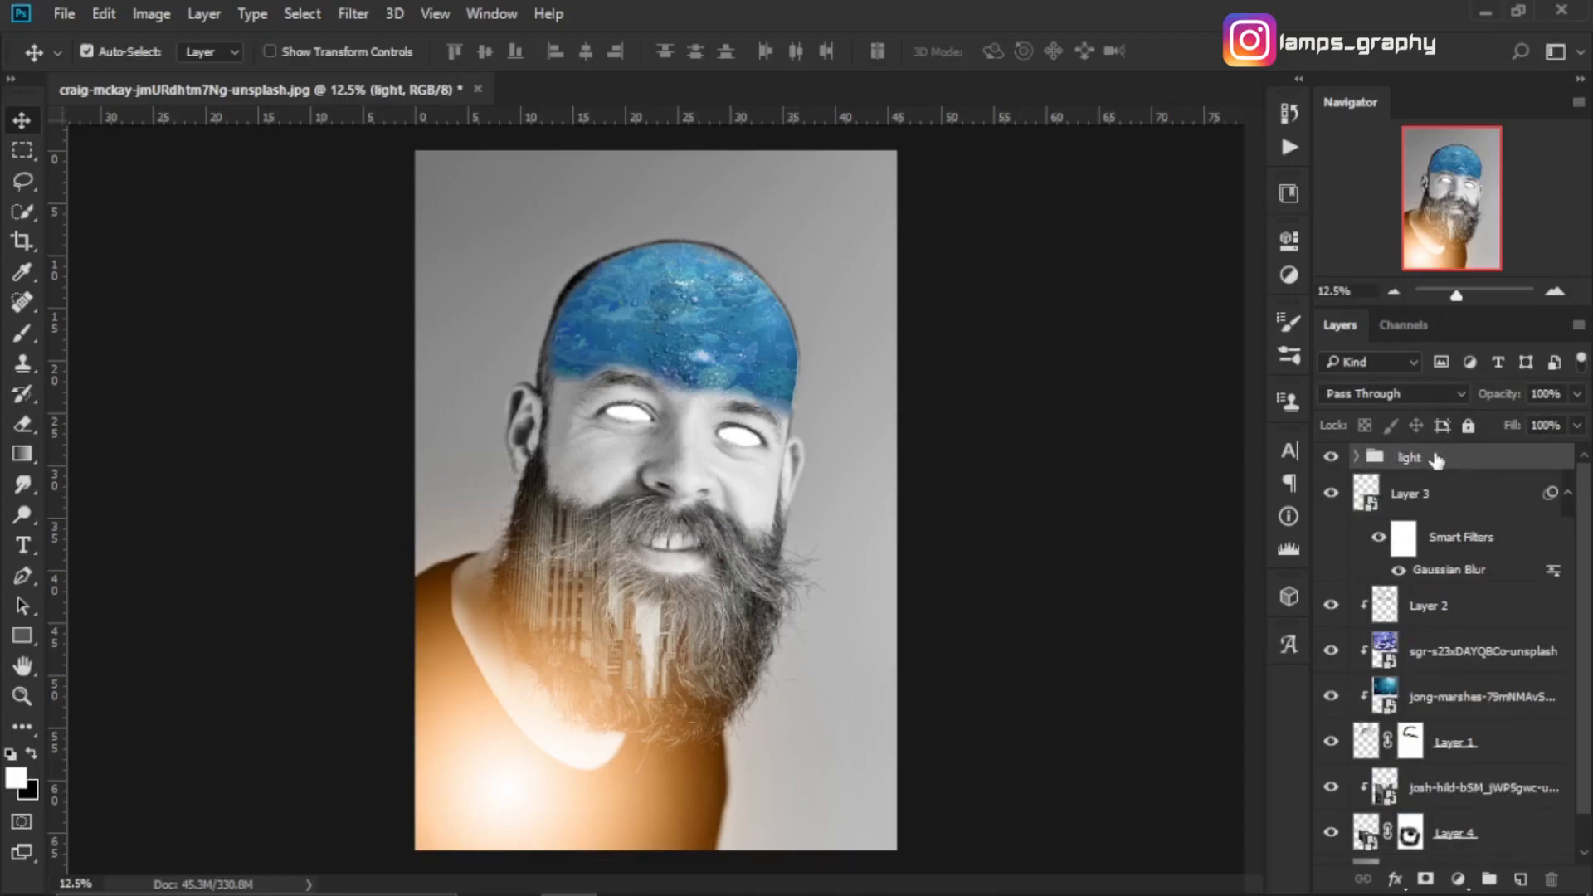
Step: Compare the portrait with and without the light group and leave the group hidden
left_click(1331, 456)
left_click(1331, 456)
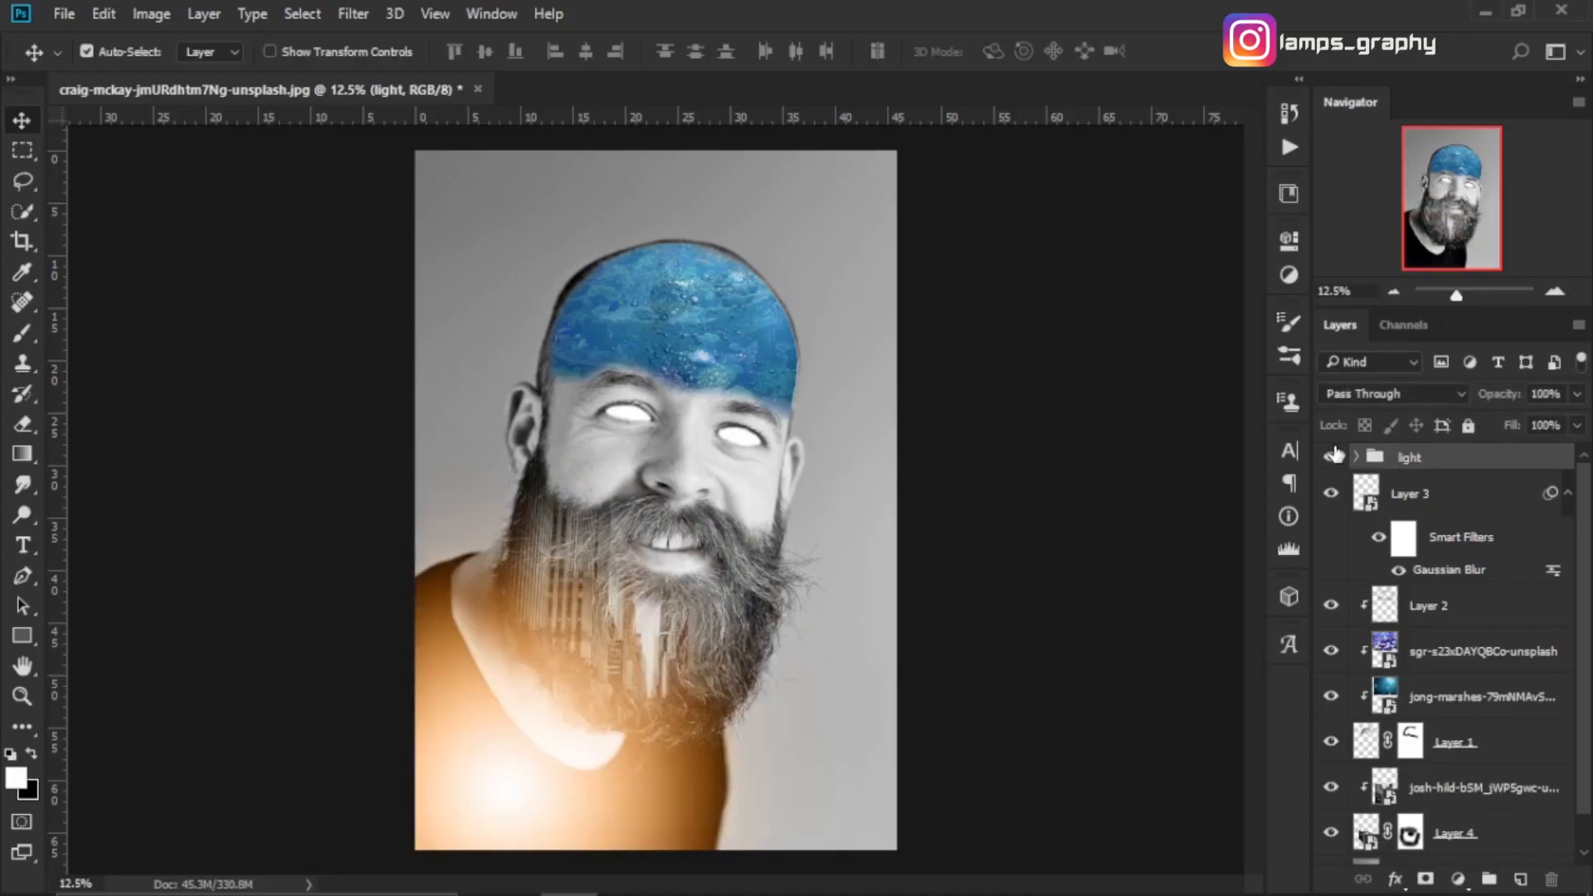
left_click(1332, 456)
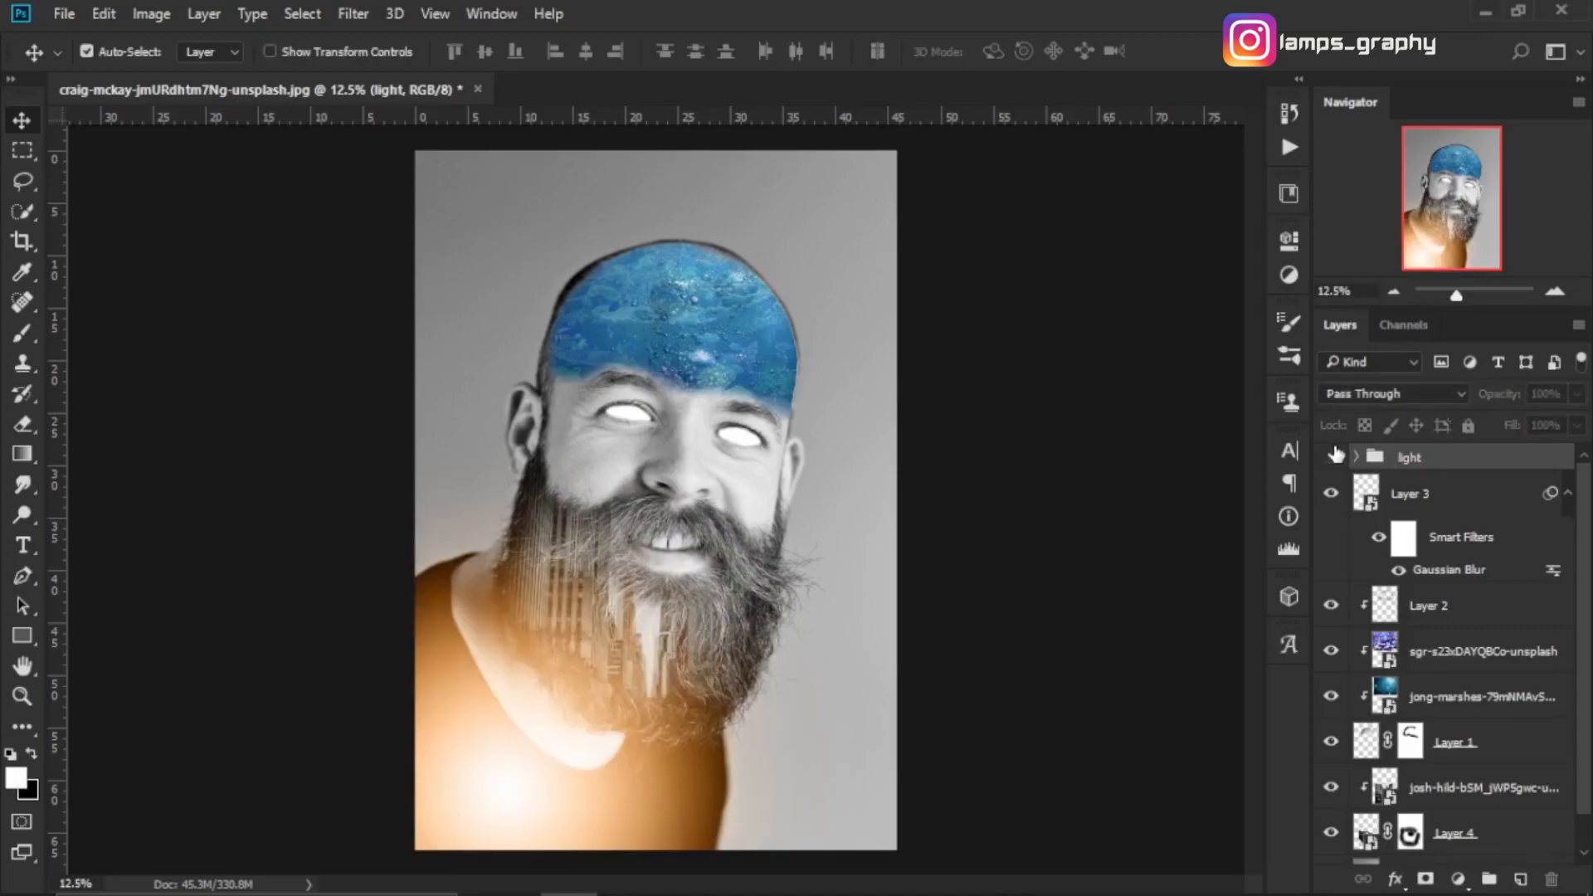
Step: Place the goldfish image at about 48.5% scale in the right part of the underwater head and set its opacity to 68%
left_click(1522, 878)
left_click(511, 870)
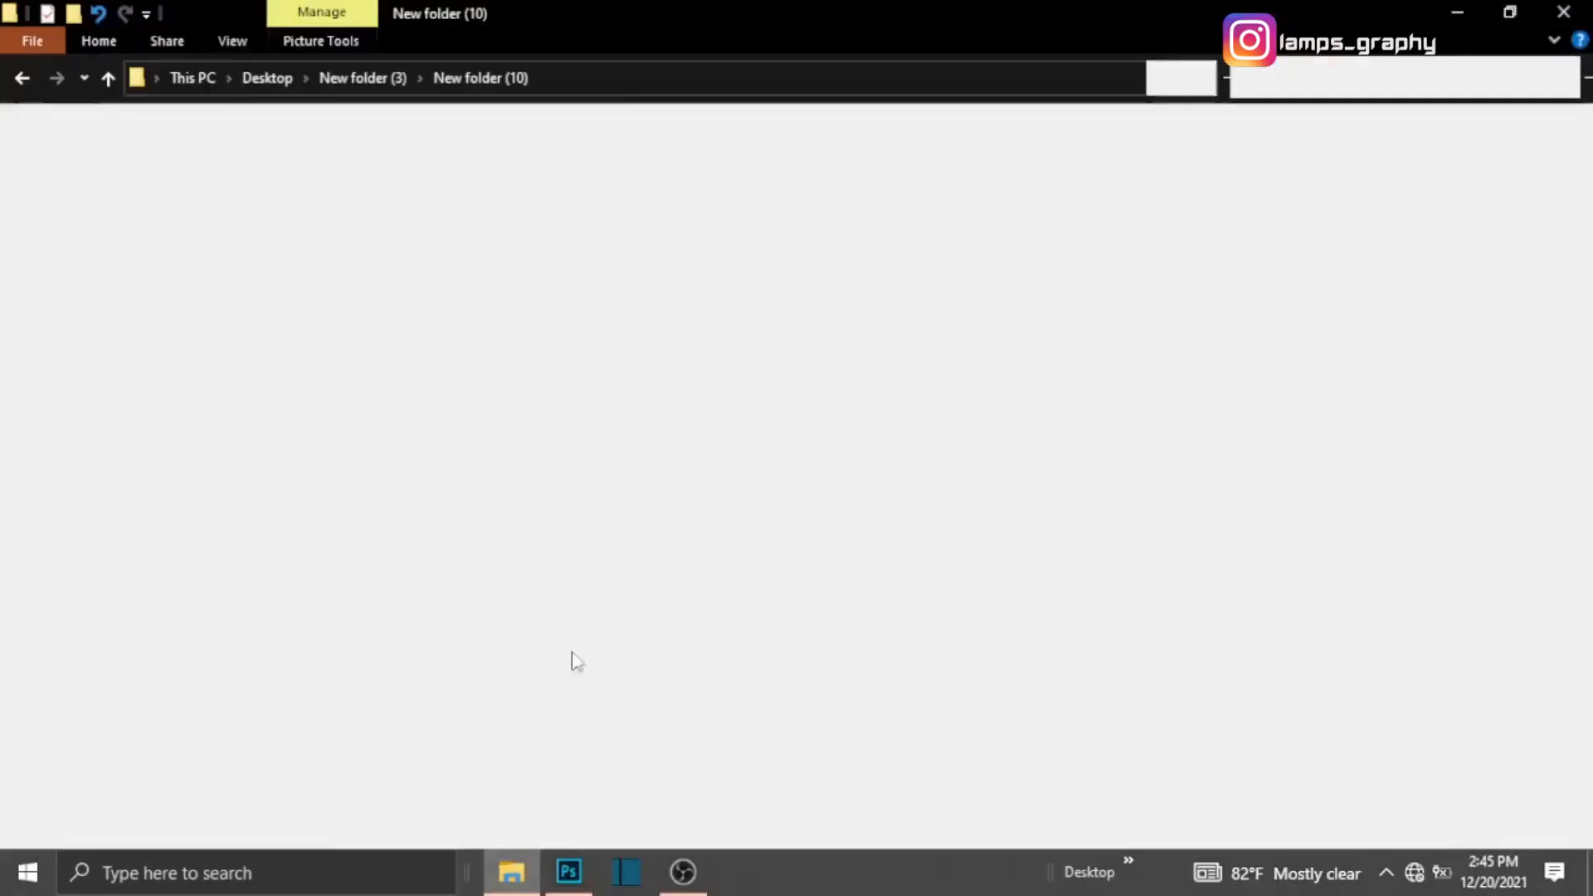
left_click_drag(444, 210, 701, 355)
left_click_drag(788, 408, 833, 309)
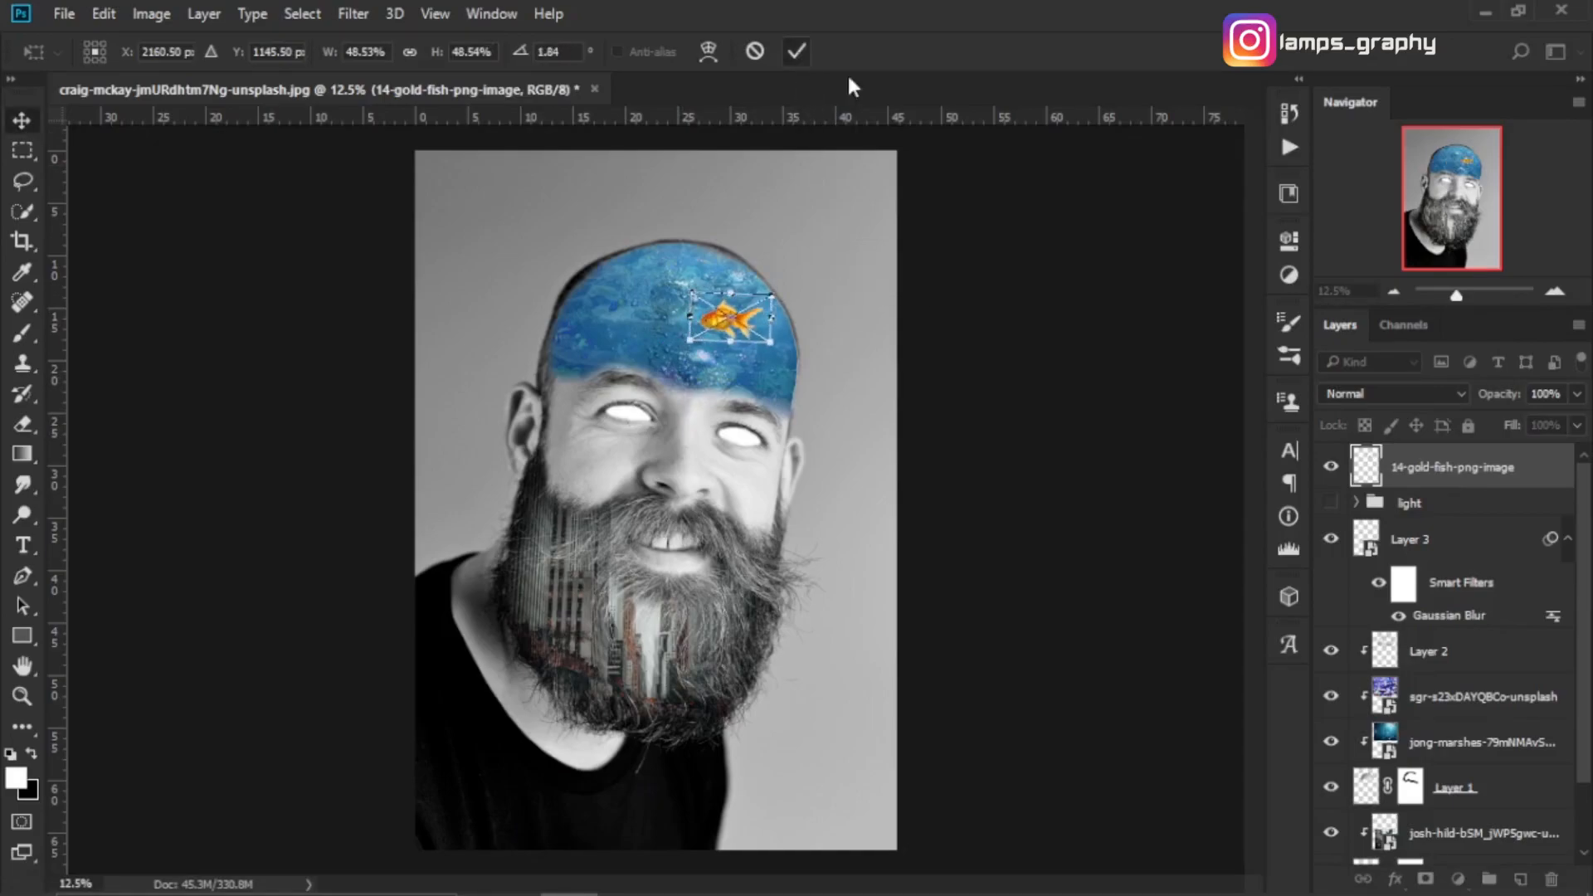
left_click(800, 54)
left_click(1576, 424)
left_click_drag(1553, 429, 1552, 433)
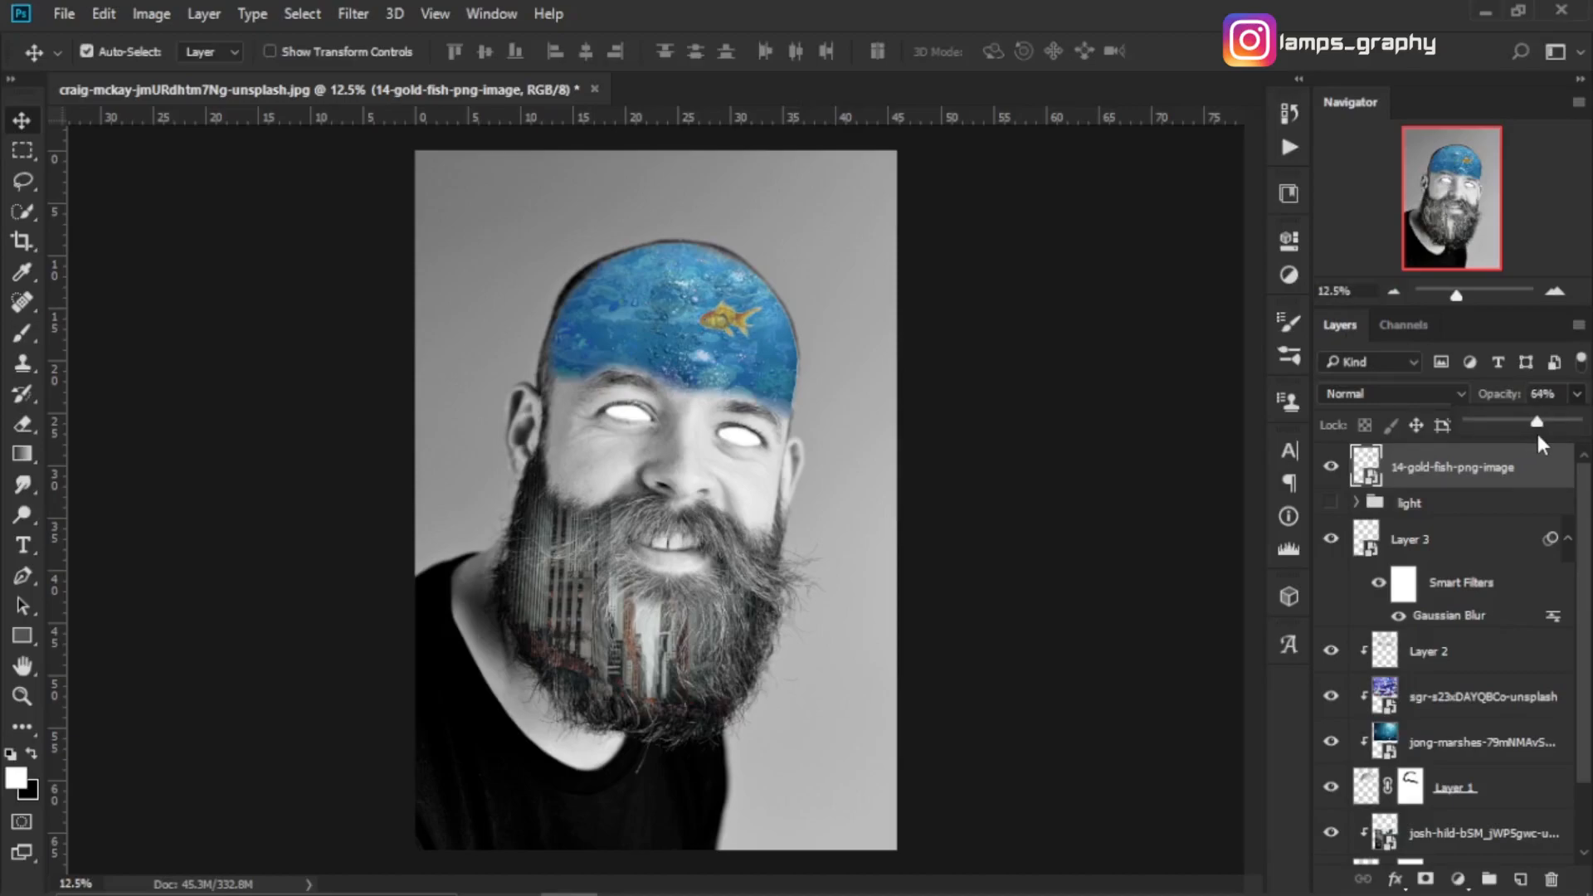
left_click(1503, 480)
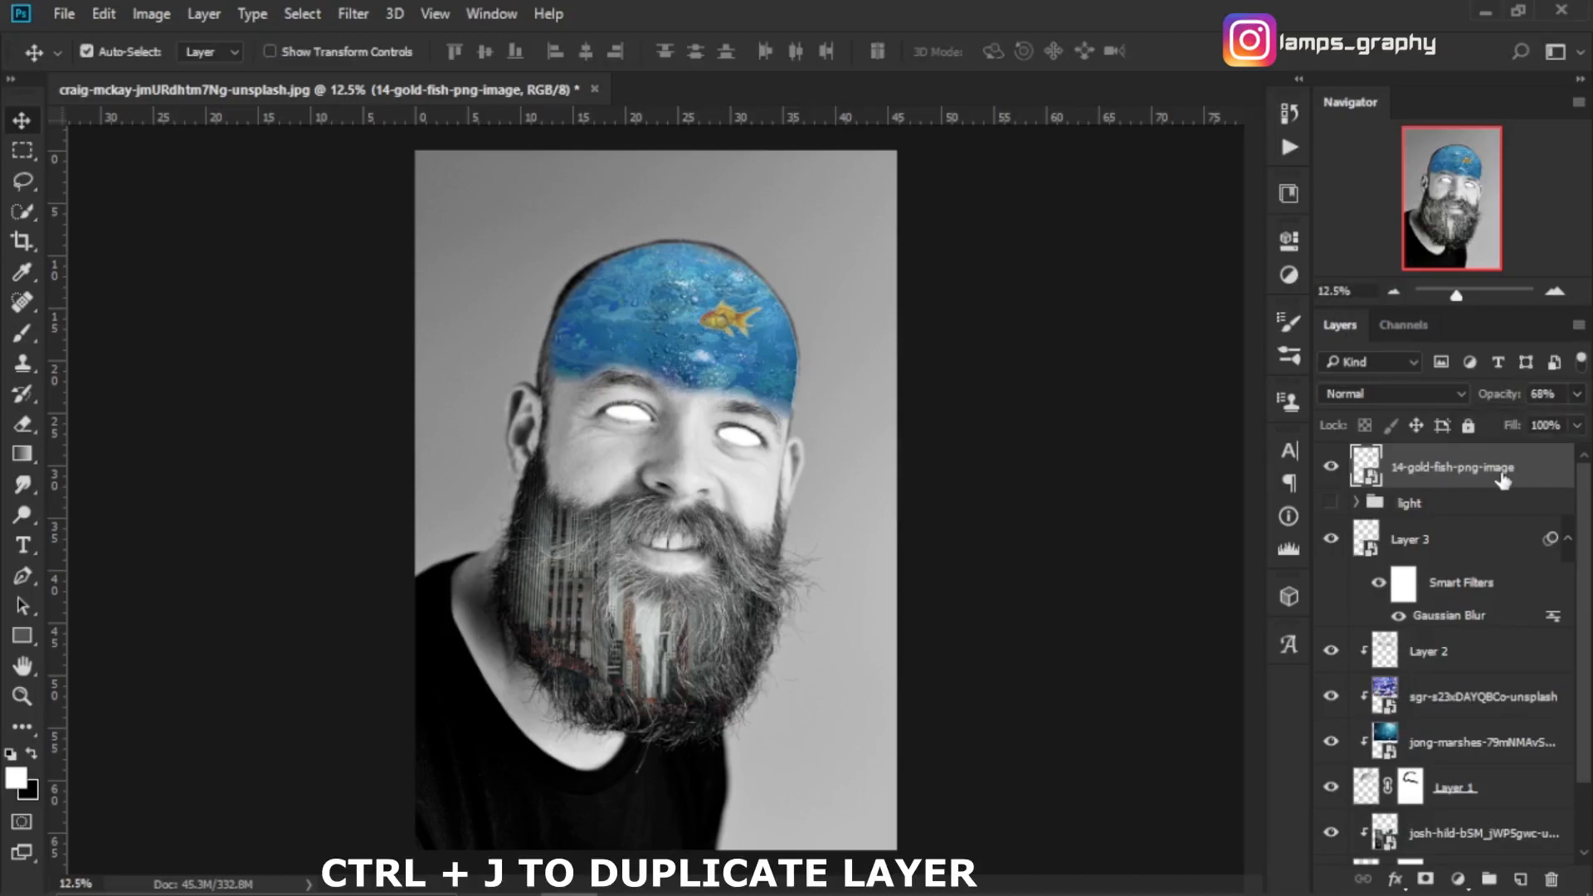
Step: Duplicate the goldfish layer, then flip the copy and position it in the left part of the underwater head area
key("ctrl+j")
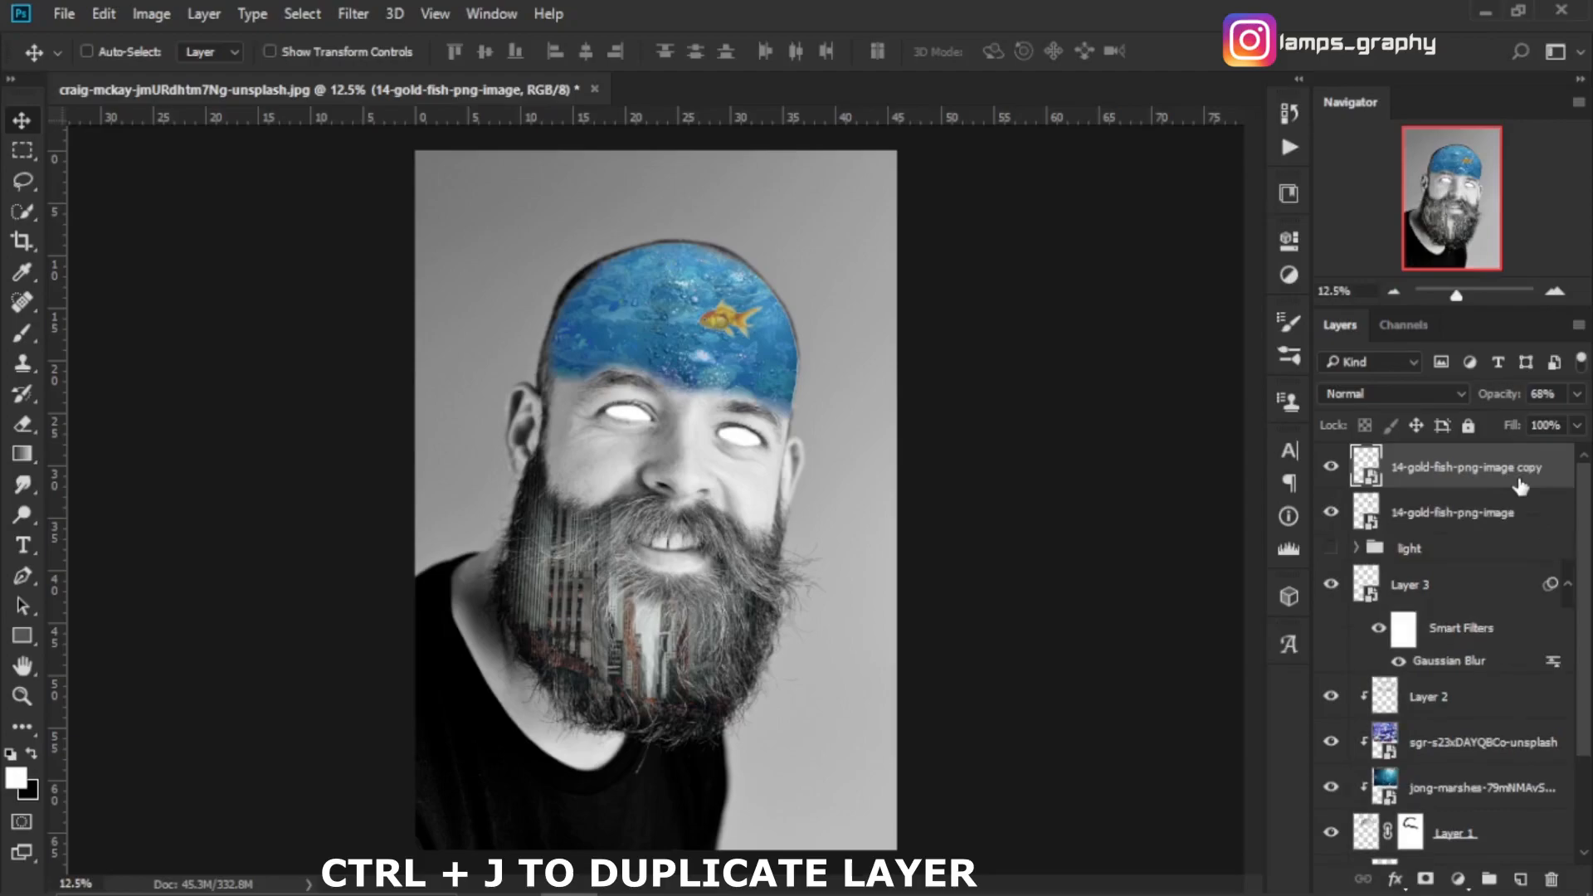
left_click(87, 52)
left_click(103, 13)
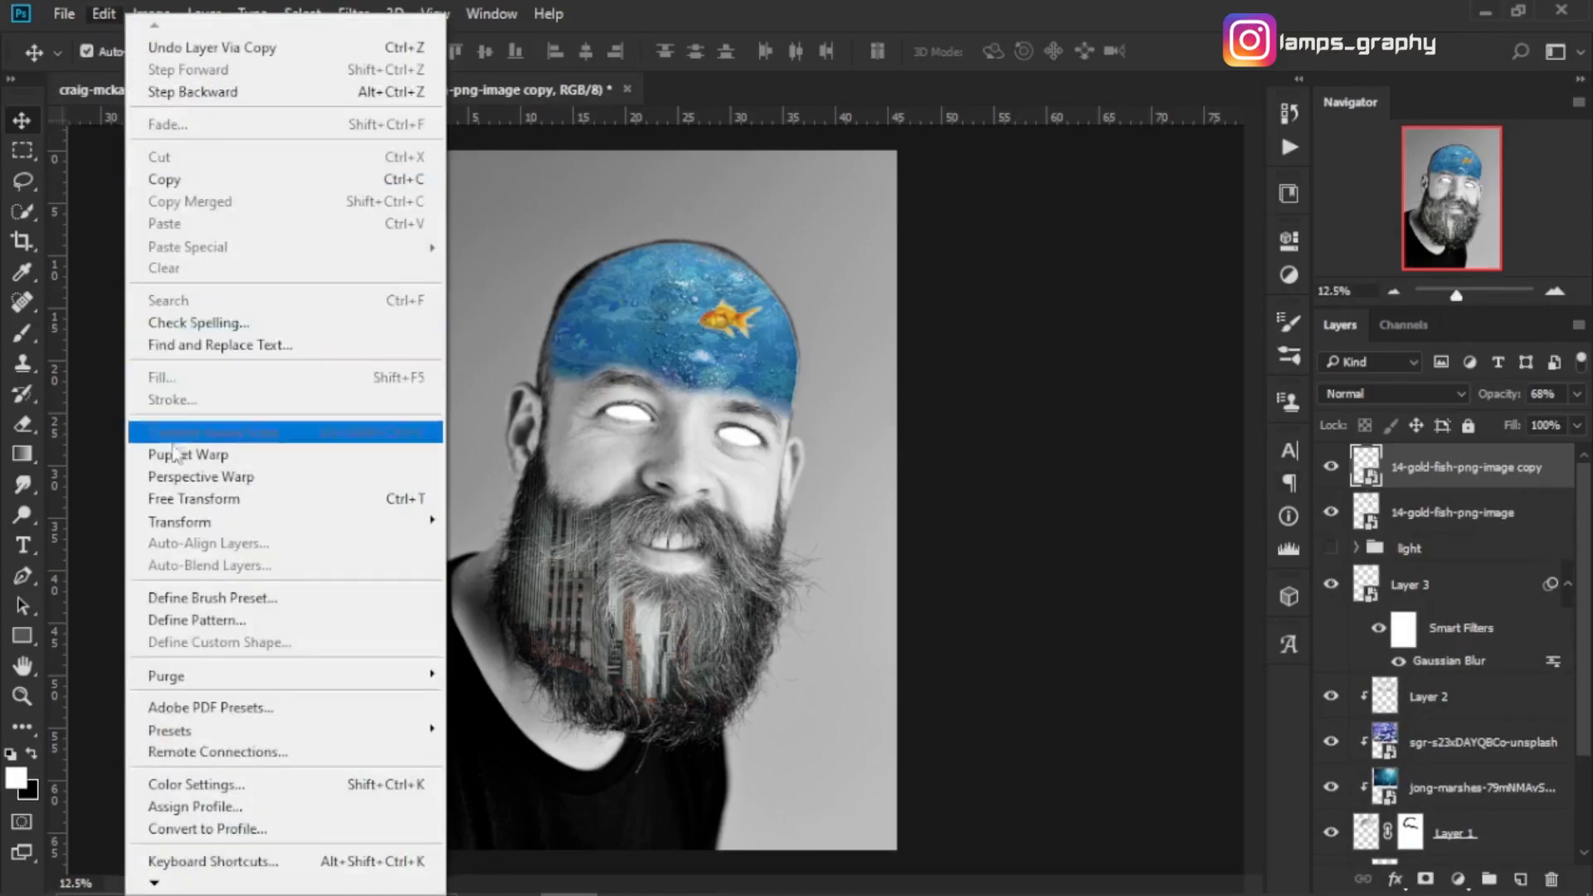
left_click(193, 498)
left_click_drag(757, 324, 618, 334)
right_click(623, 340)
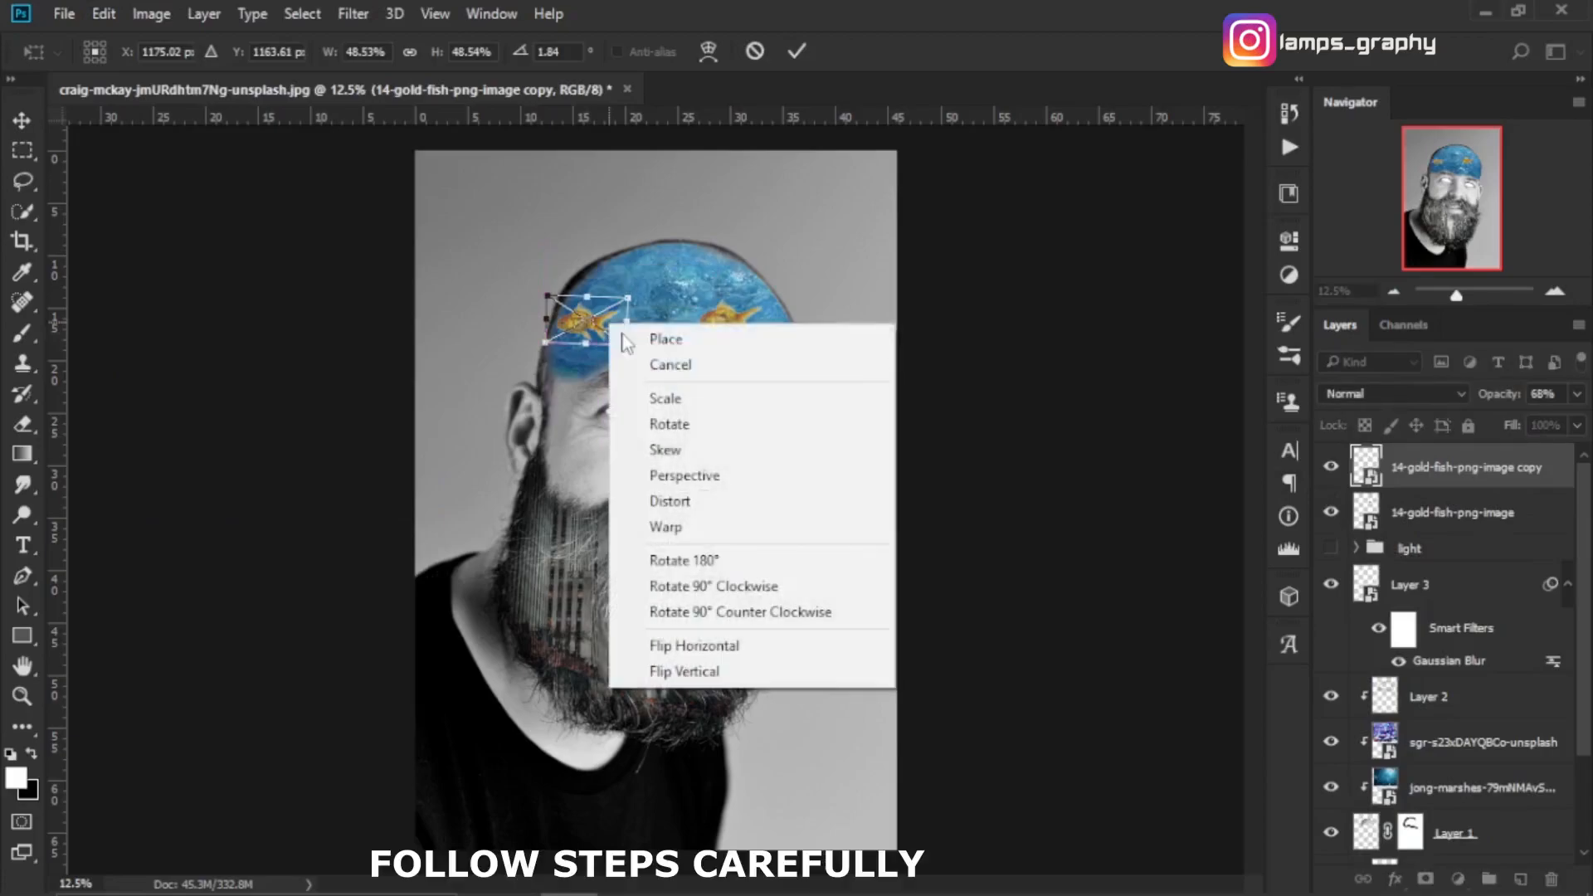
left_click(684, 671)
left_click_drag(607, 326, 630, 357)
left_click(799, 50)
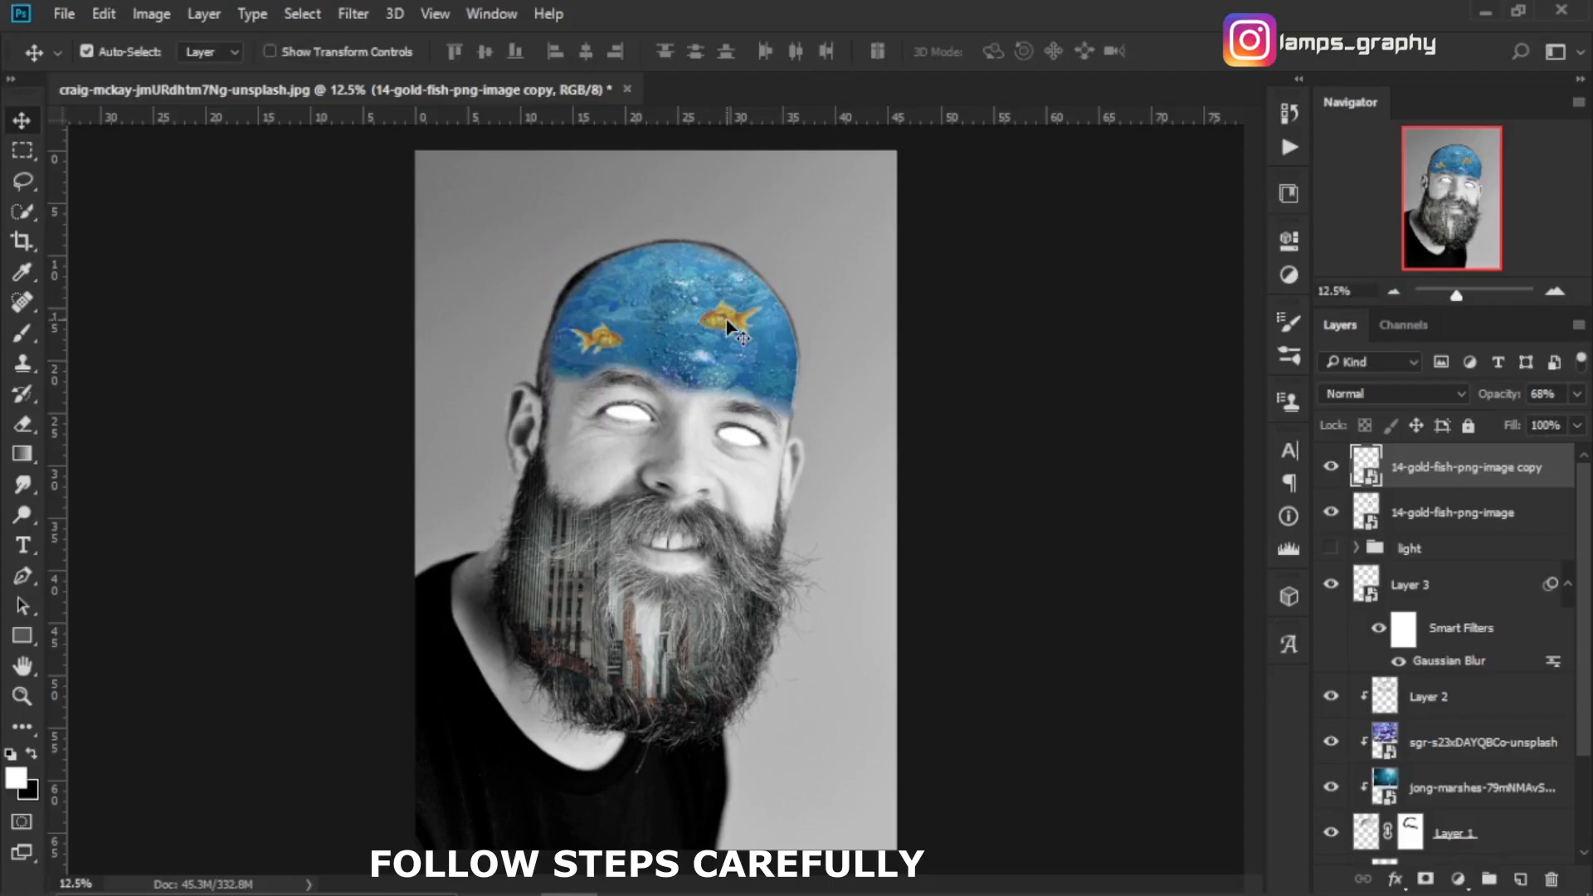
Step: Add a rotated, smaller copy of the first goldfish near the top of the head and adjust the spacing between the three fish
left_click(725, 320)
key("ctrl+j")
left_click(103, 14)
left_click(194, 499)
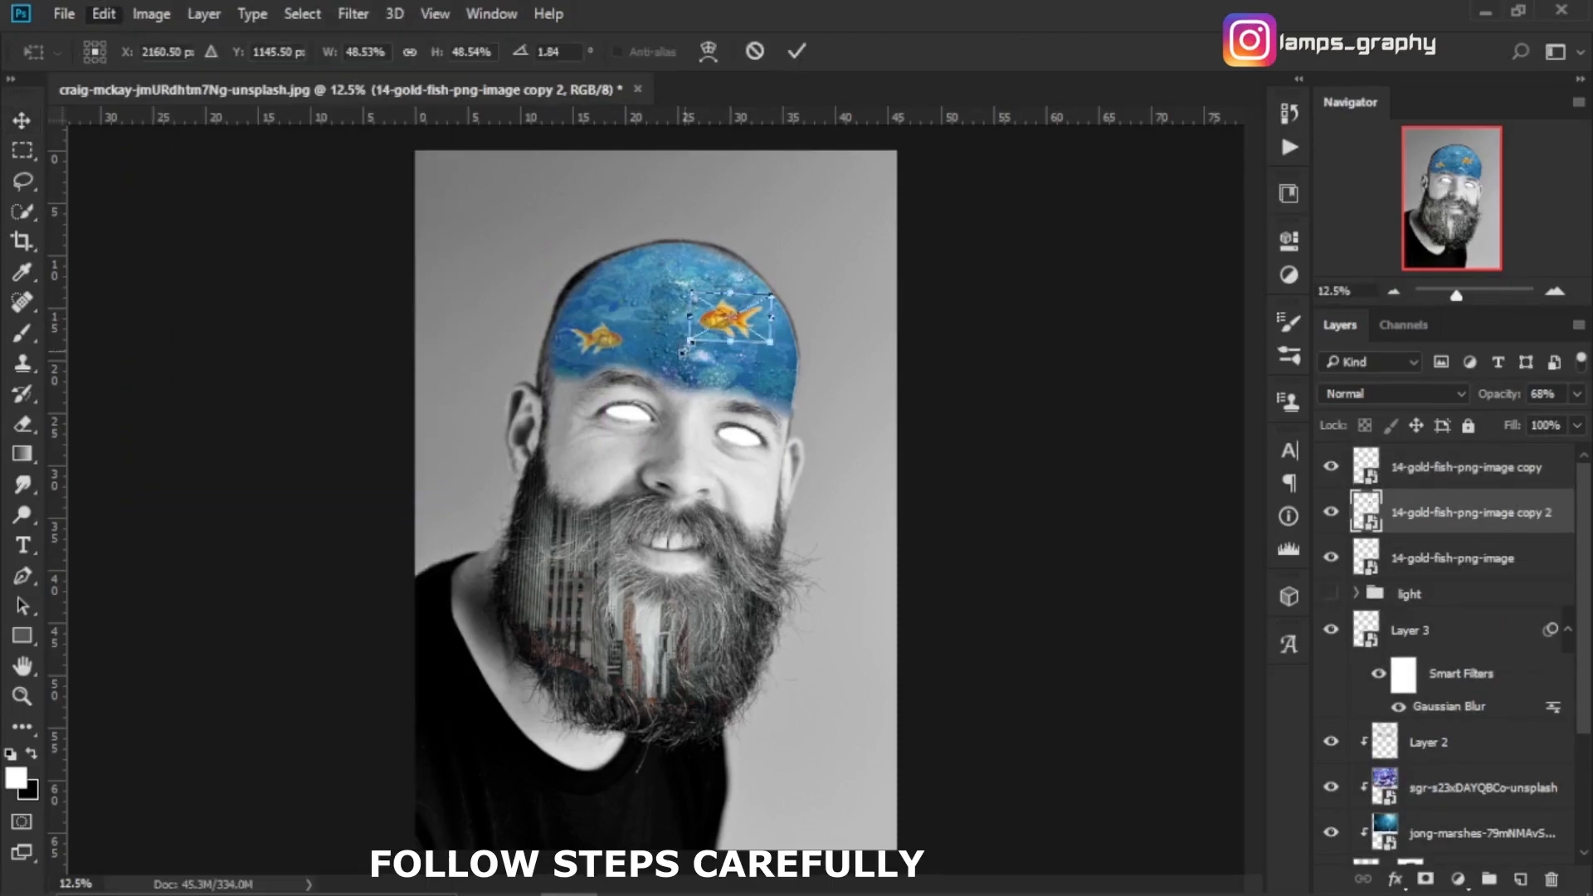
right_click(749, 317)
left_click(842, 604)
left_click_drag(740, 344, 663, 324)
left_click_drag(688, 377, 759, 339)
left_click(797, 51)
left_click_drag(588, 340, 587, 334)
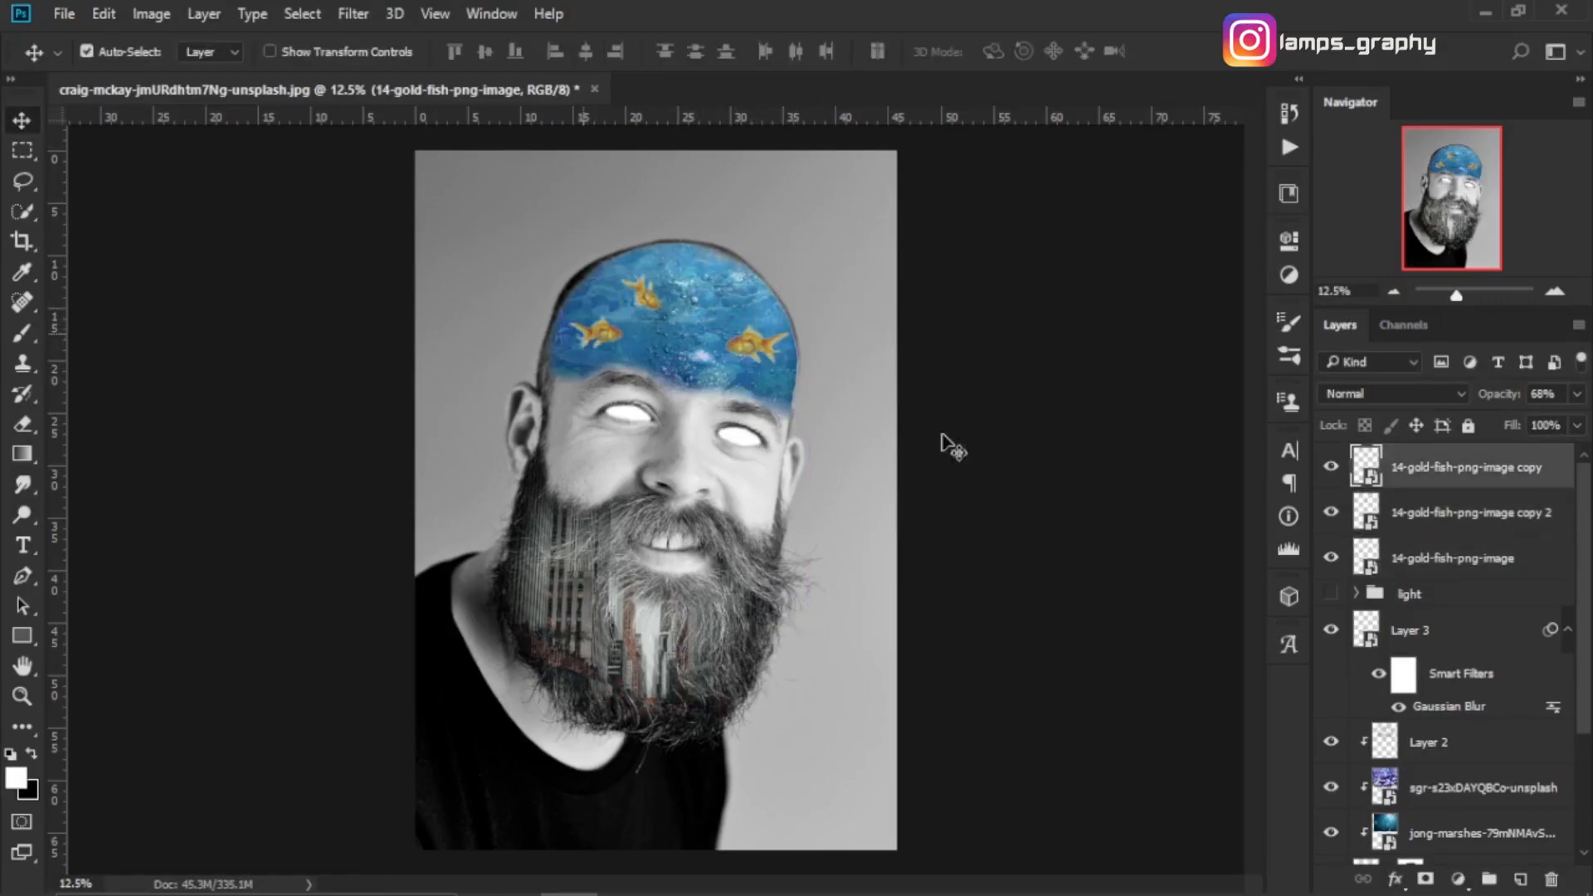
Step: Convert the three goldfish layers into a single smart object and set its opacity to 73%
left_click(1428, 560, "ctrl")
right_click(1429, 560)
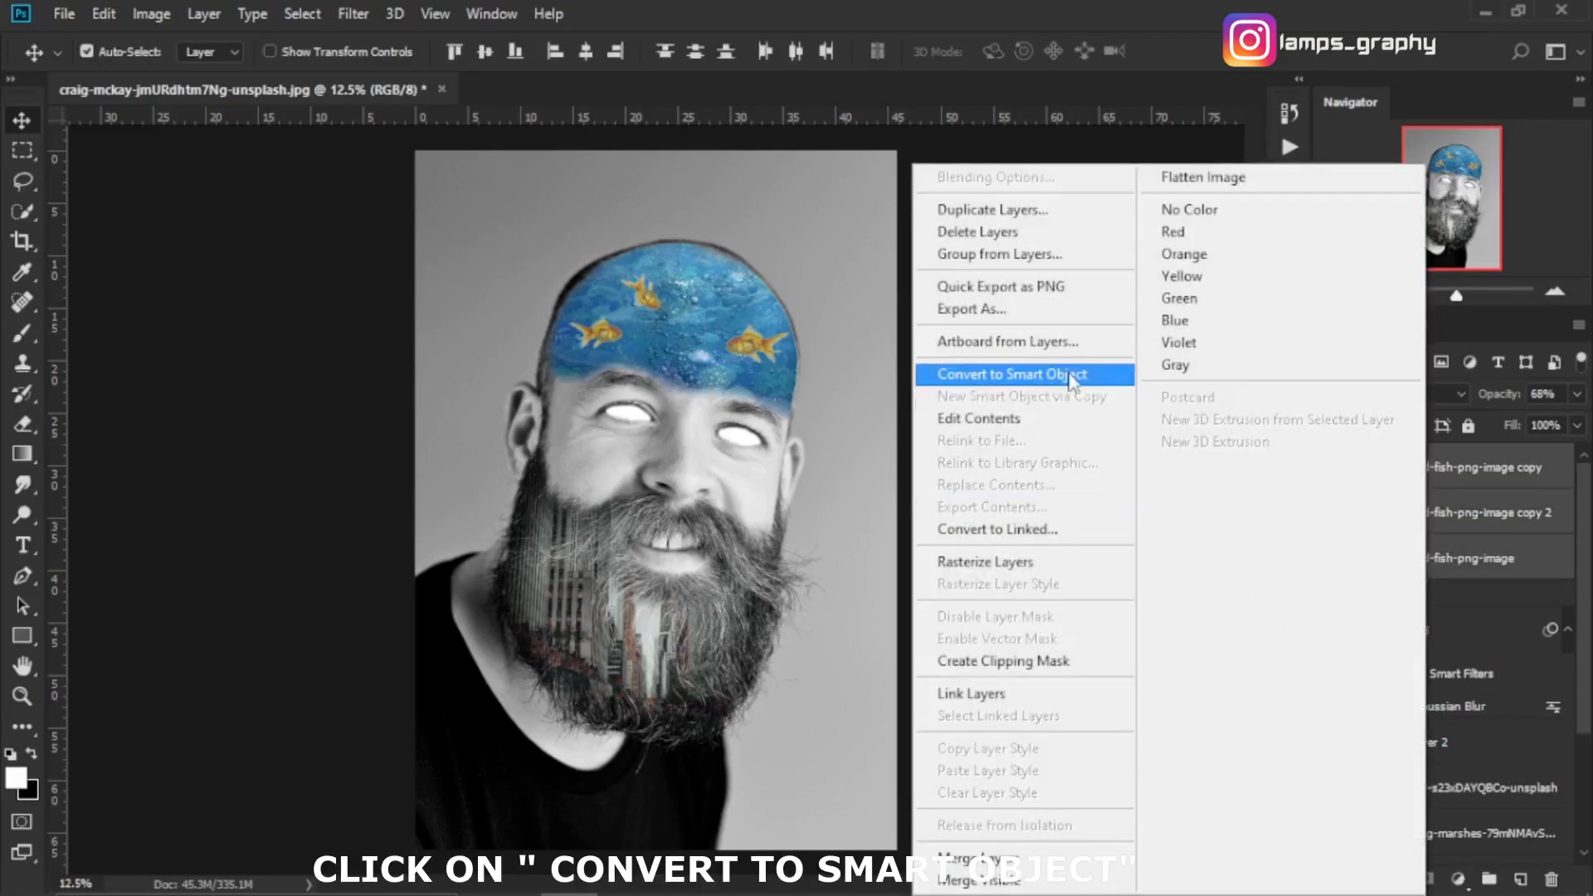
left_click(1039, 380)
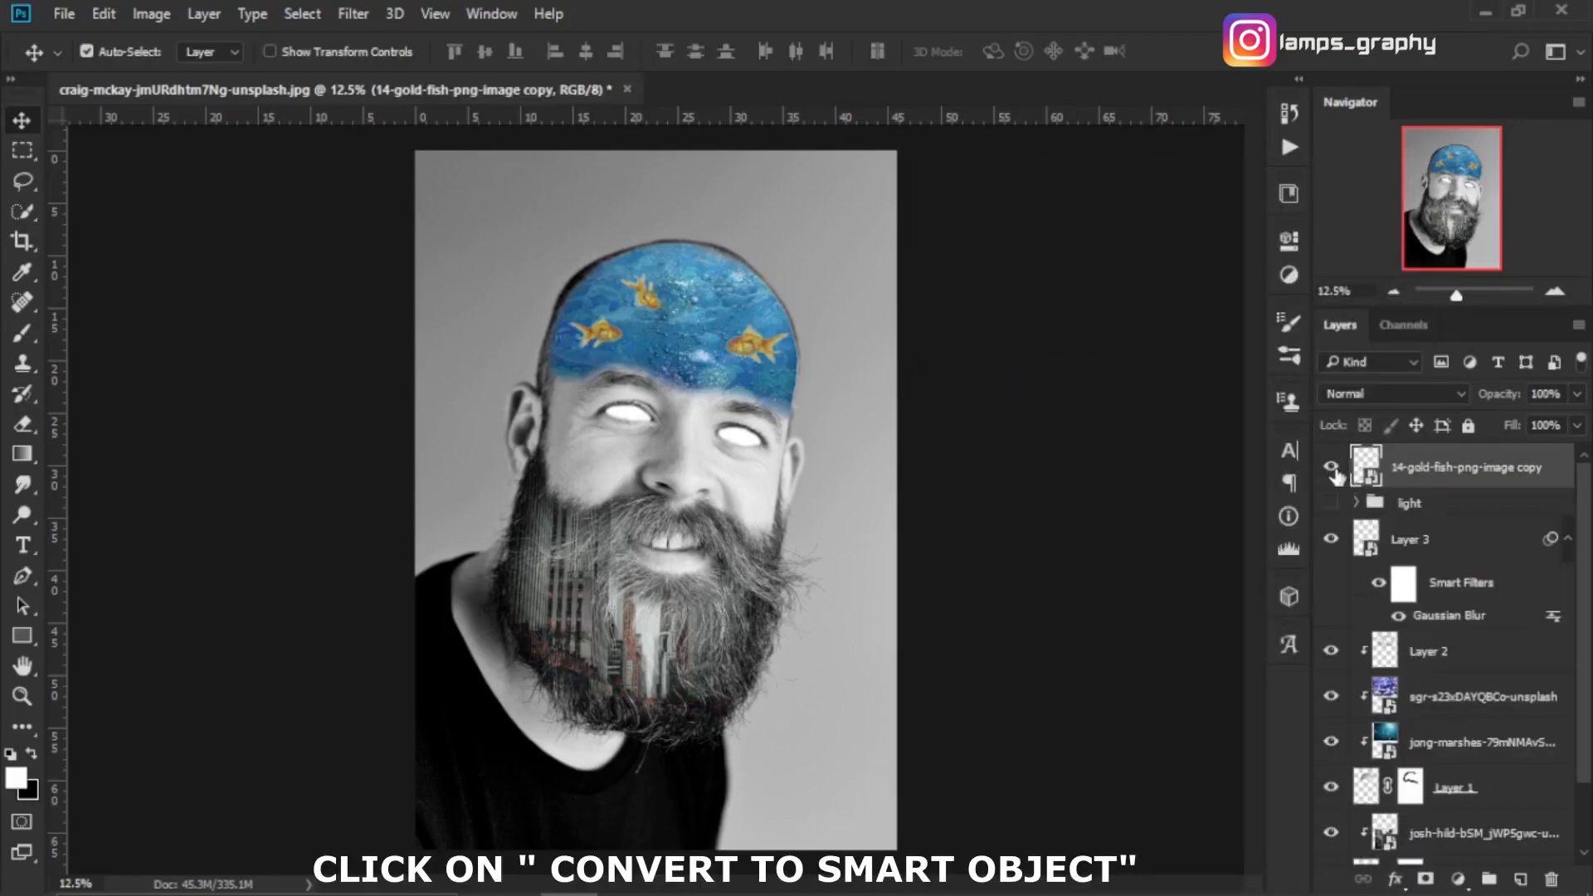
left_click_drag(1511, 396, 1479, 408)
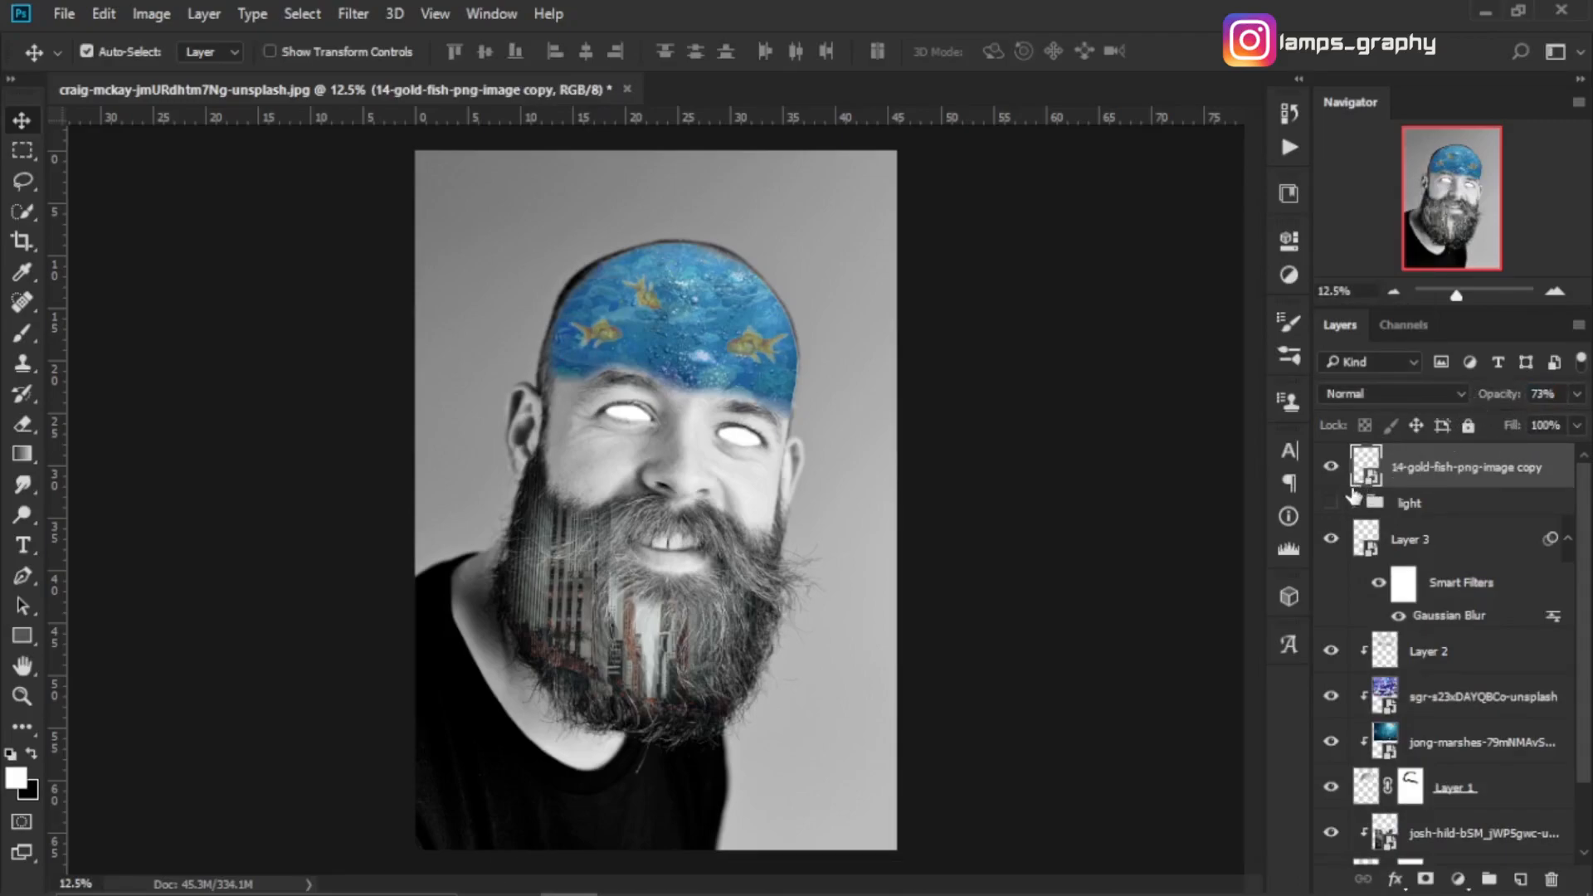
Step: Show the light group again and merge all visible layers into a new layer on top
left_click(1332, 502)
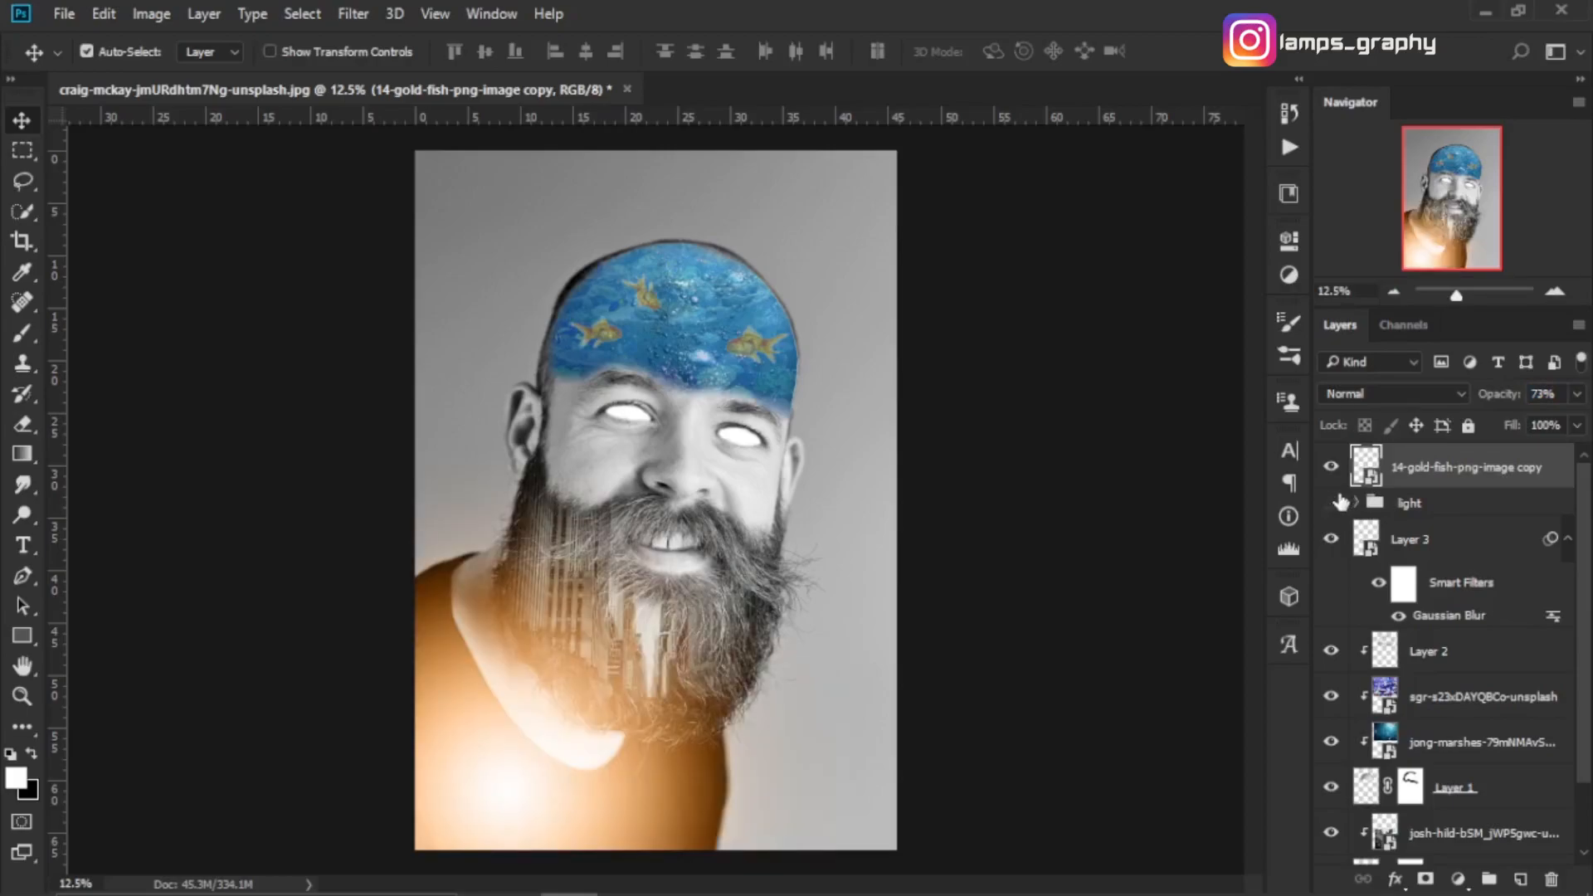
left_click(1332, 502)
left_click(1332, 502)
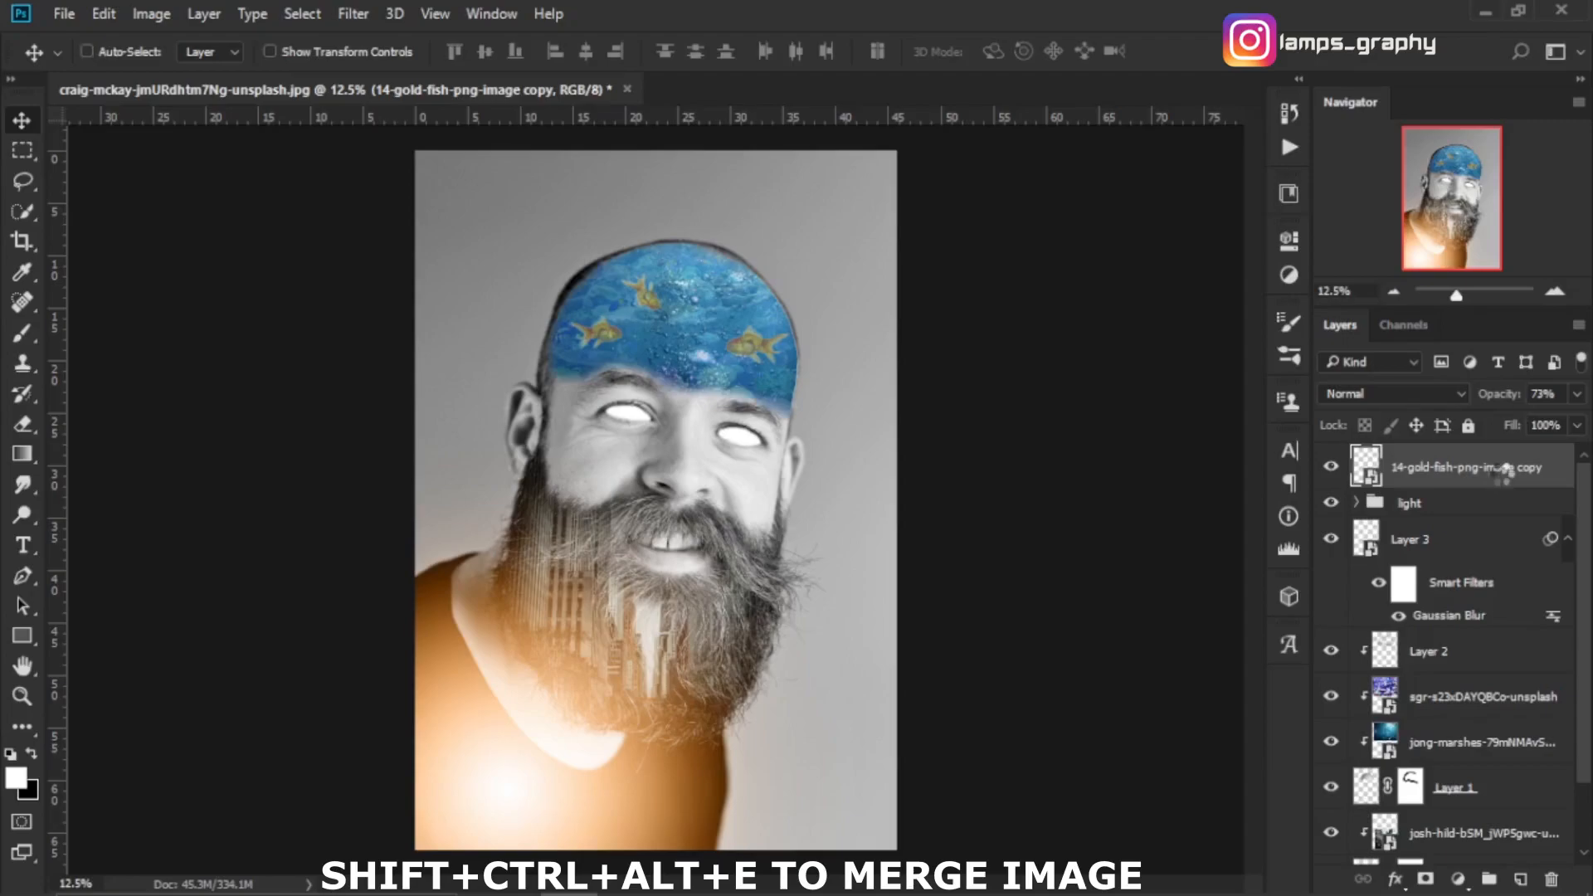
key("ctrl+shift+alt+e")
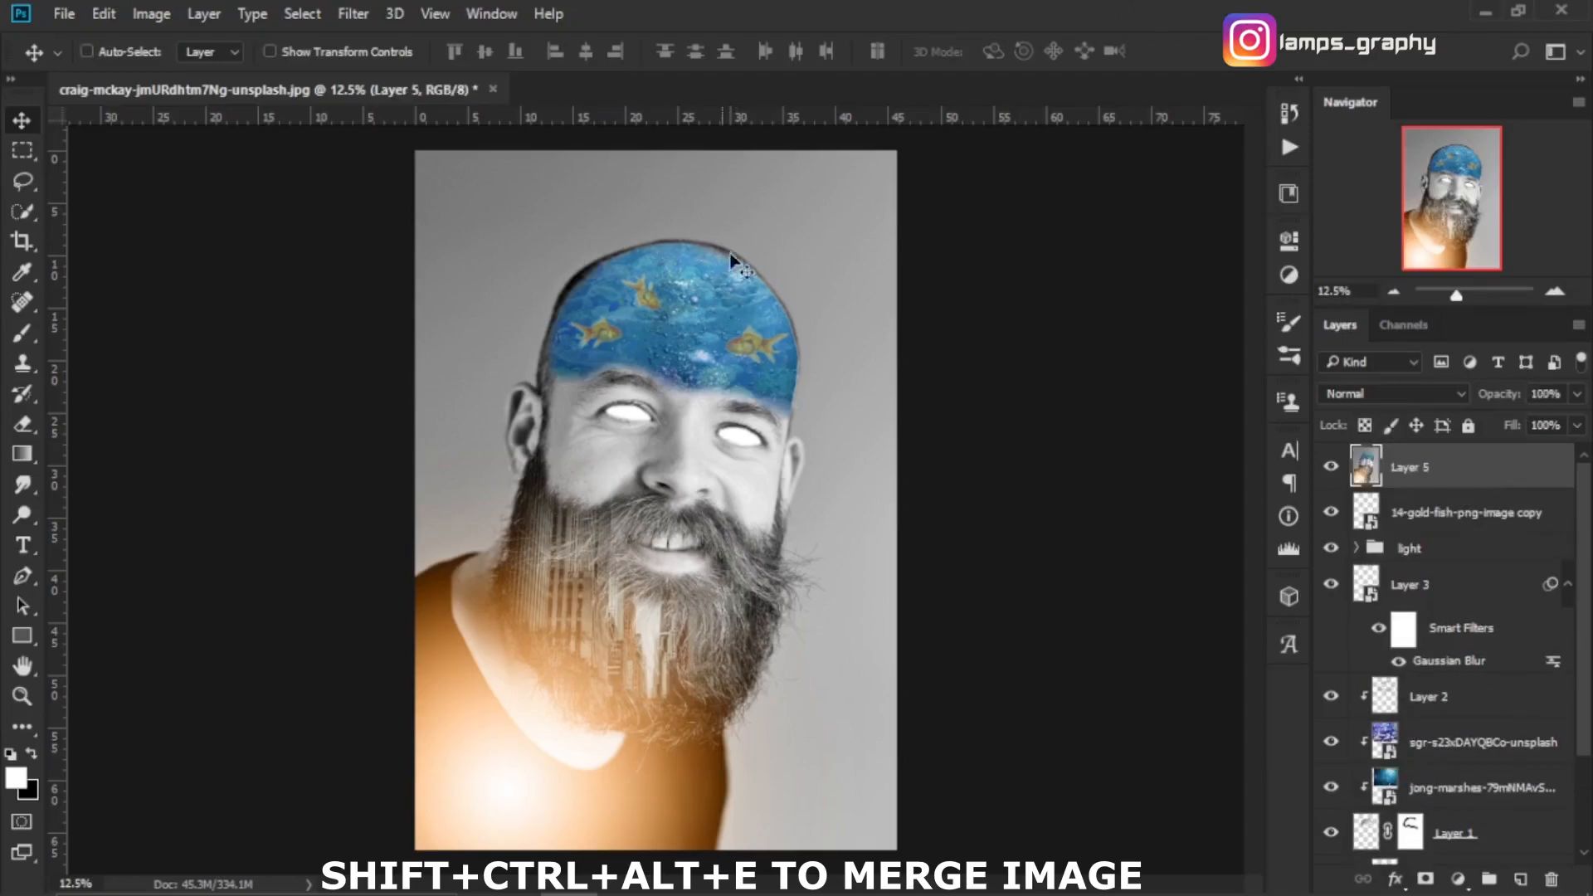
Step: Apply the Camera Raw filter to the merged layer, shifting the blue water toward teal, and compare it with the unfiltered image
left_click(357, 14)
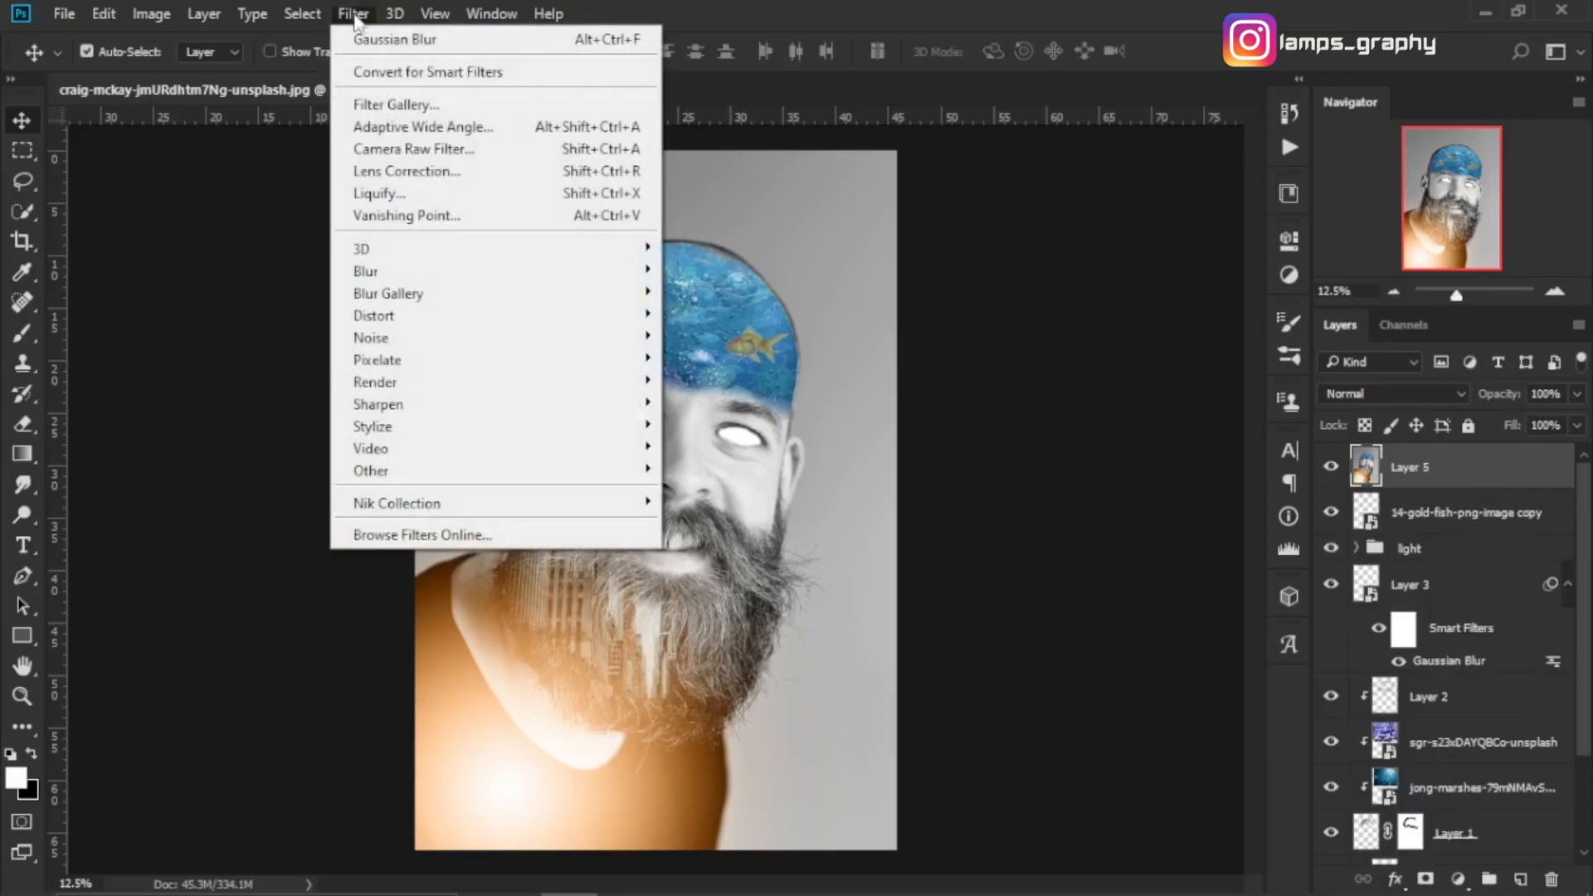
left_click(407, 149)
scroll(1211, 547, "down", 5)
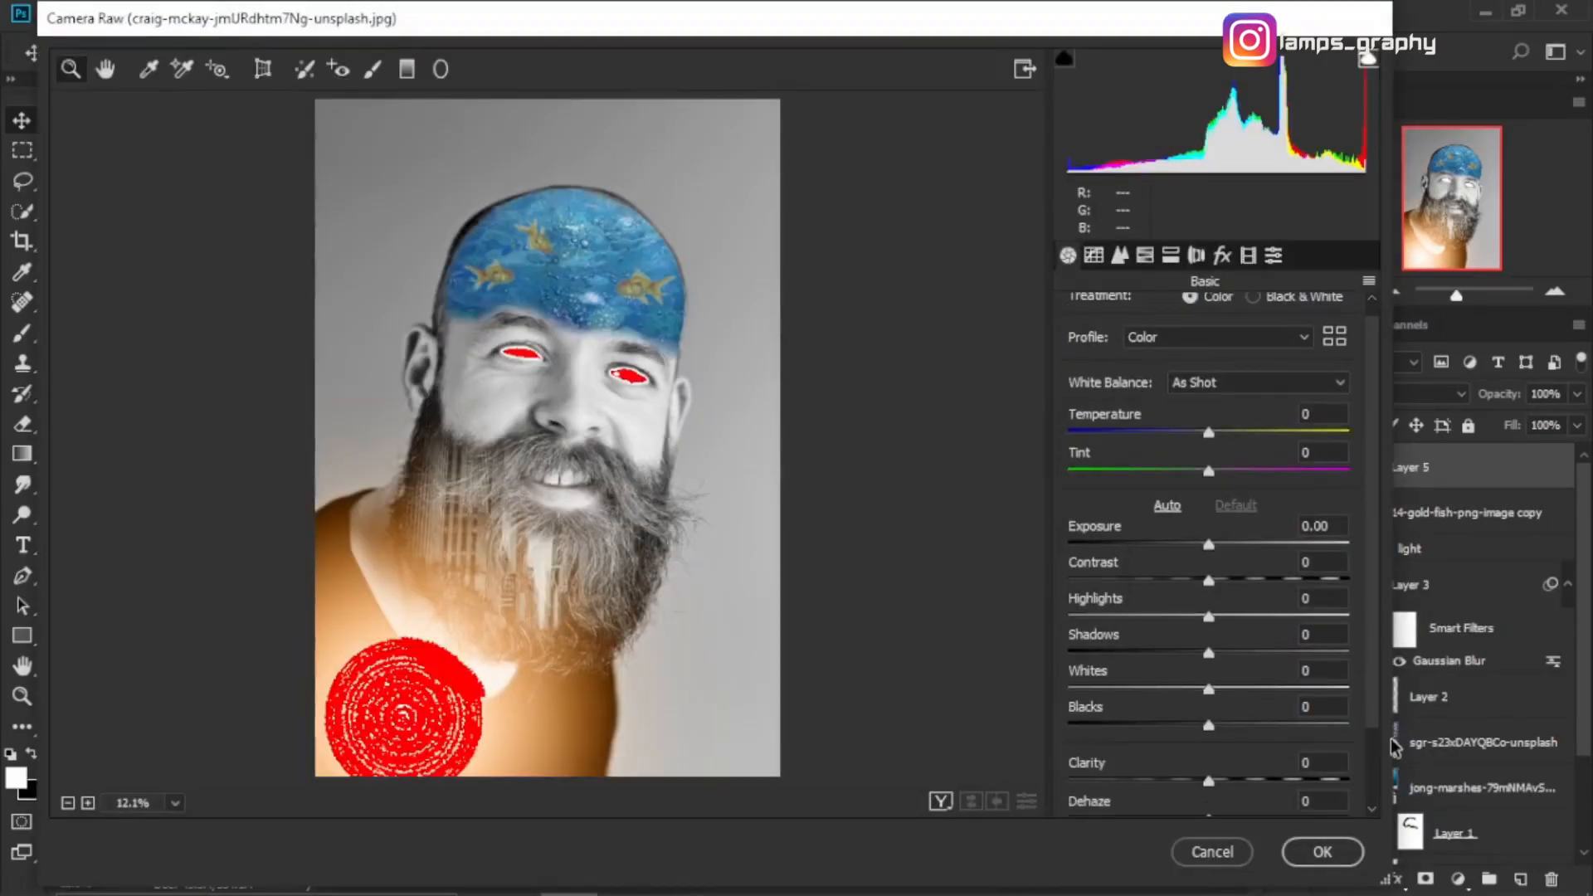
left_click(1169, 255)
left_click(1148, 256)
mouse_move(1214, 594)
left_mouse_down()
mouse_move(1173, 597)
mouse_move(1256, 557)
mouse_move(1230, 572)
left_mouse_up()
left_click(1308, 864)
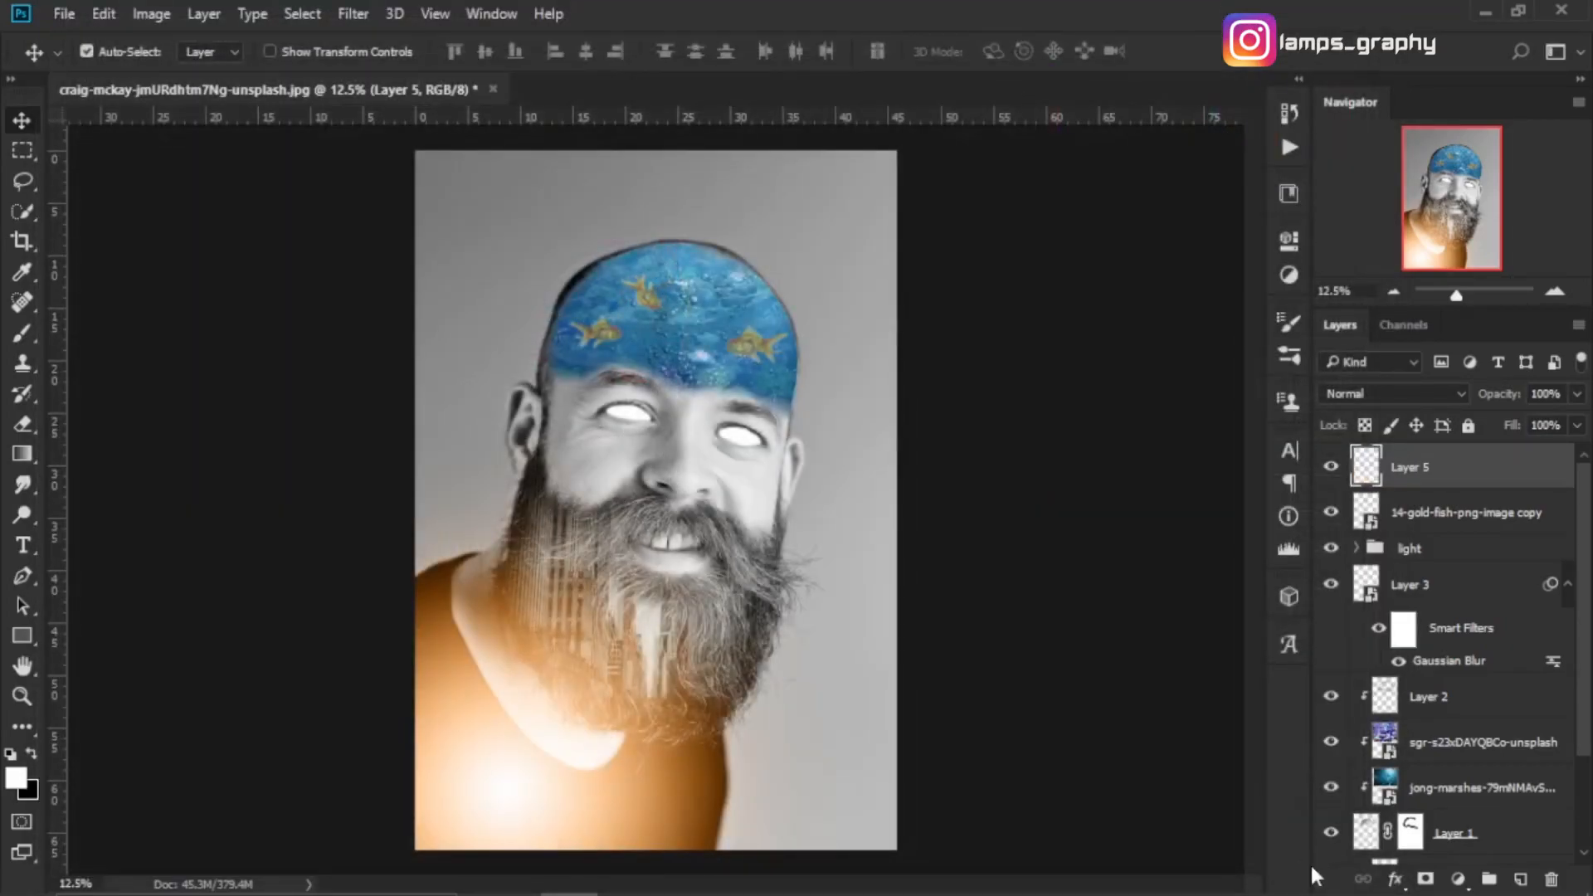
left_click(1328, 467)
left_click(1327, 469)
Step: Add a Gradient Map adjustment layer with the Violet, Orange gradient and set its blend mode to Screen
left_click(1458, 878)
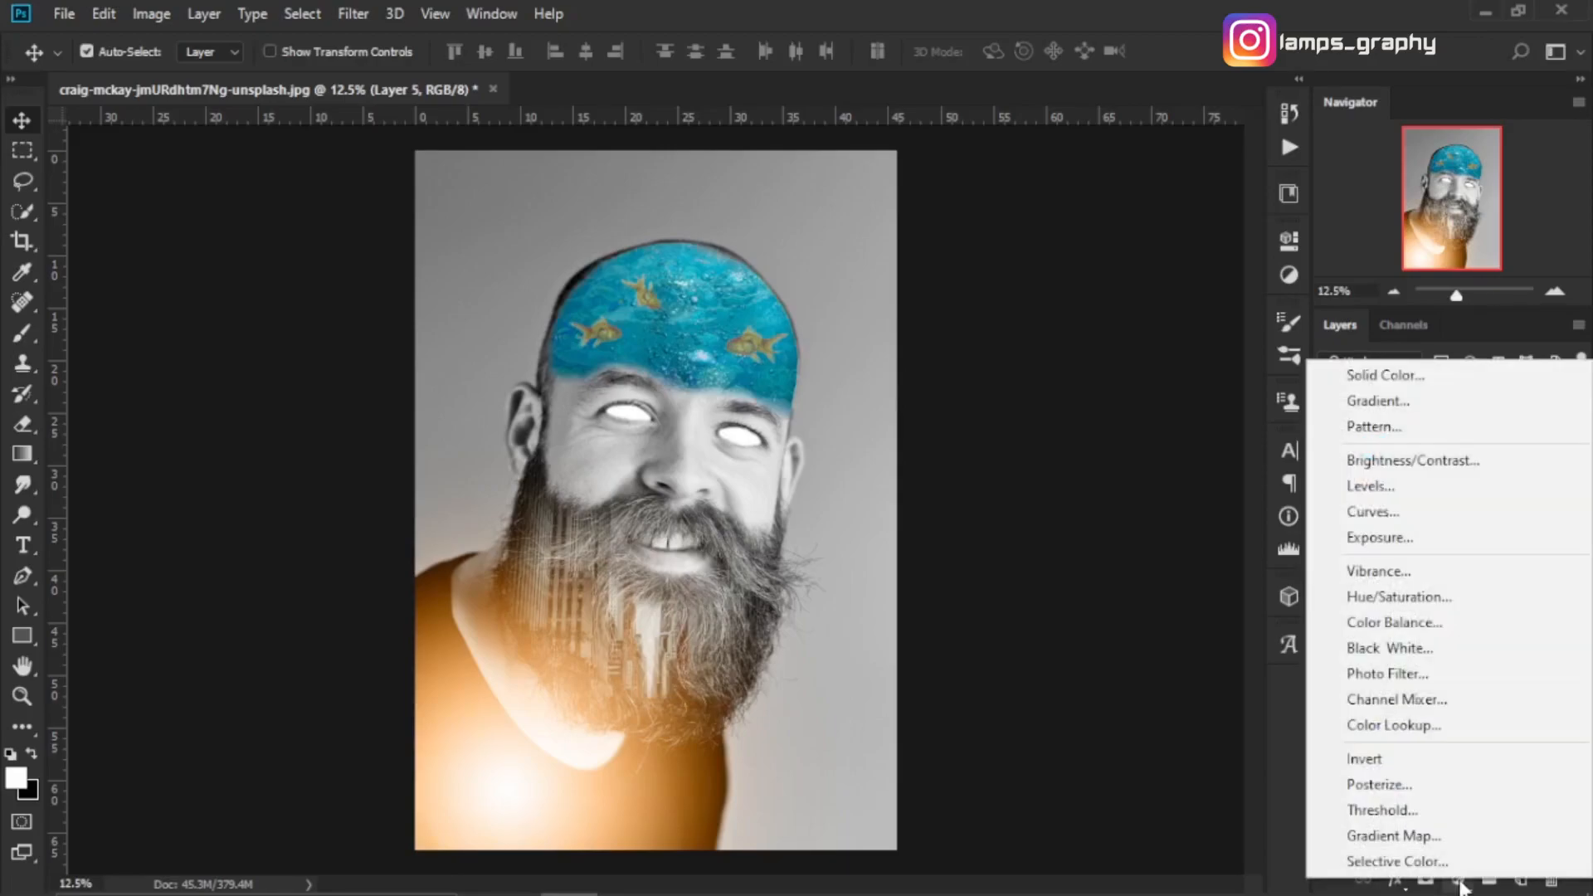
left_click(1424, 834)
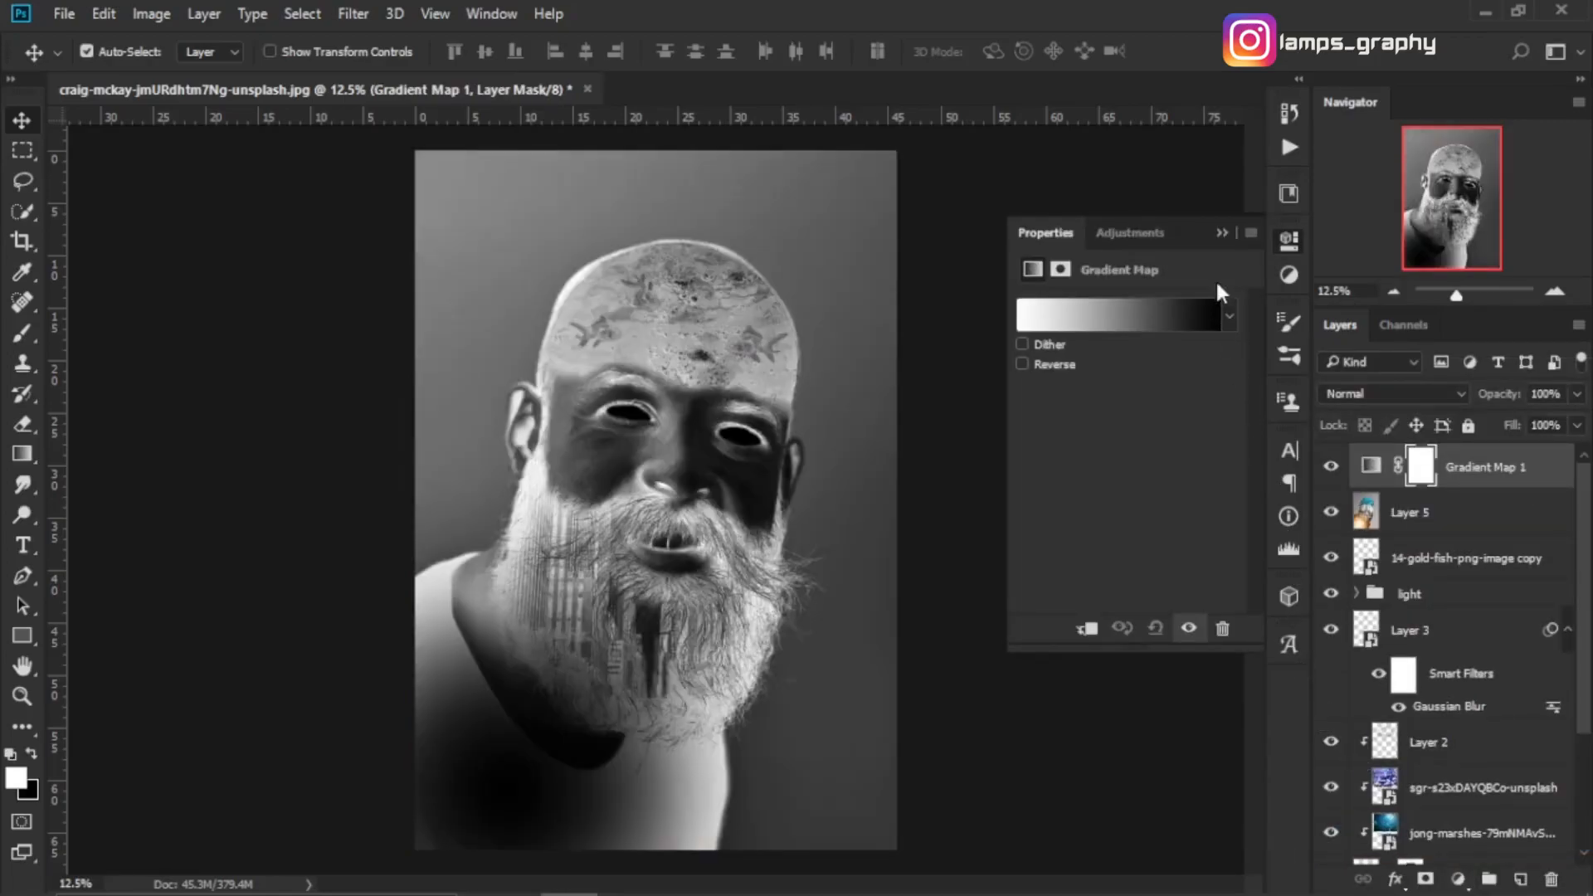
left_click(1228, 312)
left_click(1192, 367)
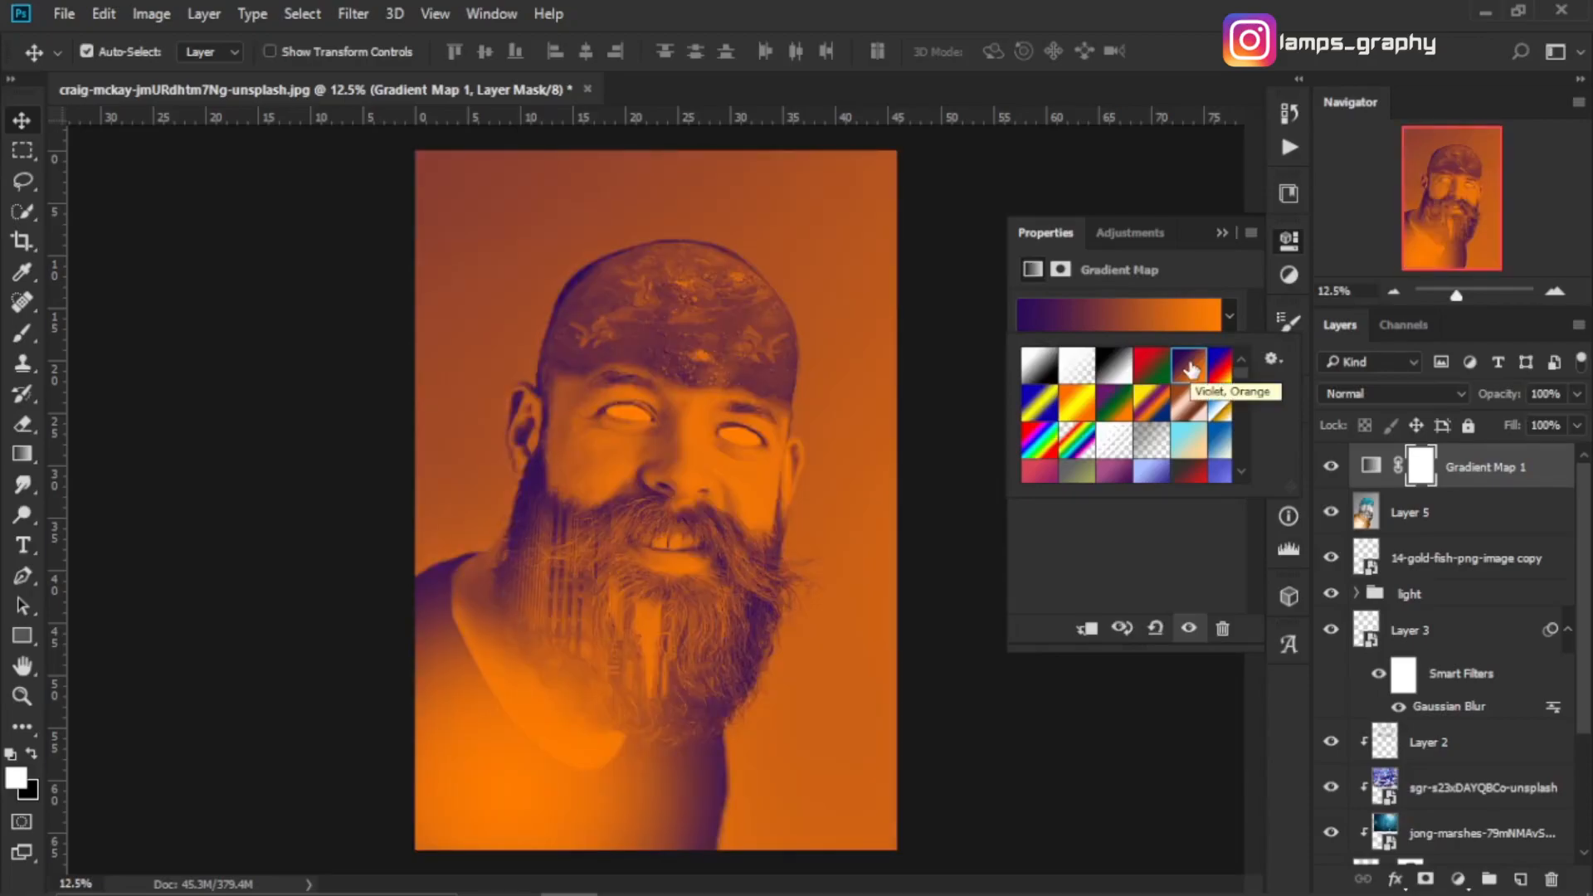
left_click(1222, 232)
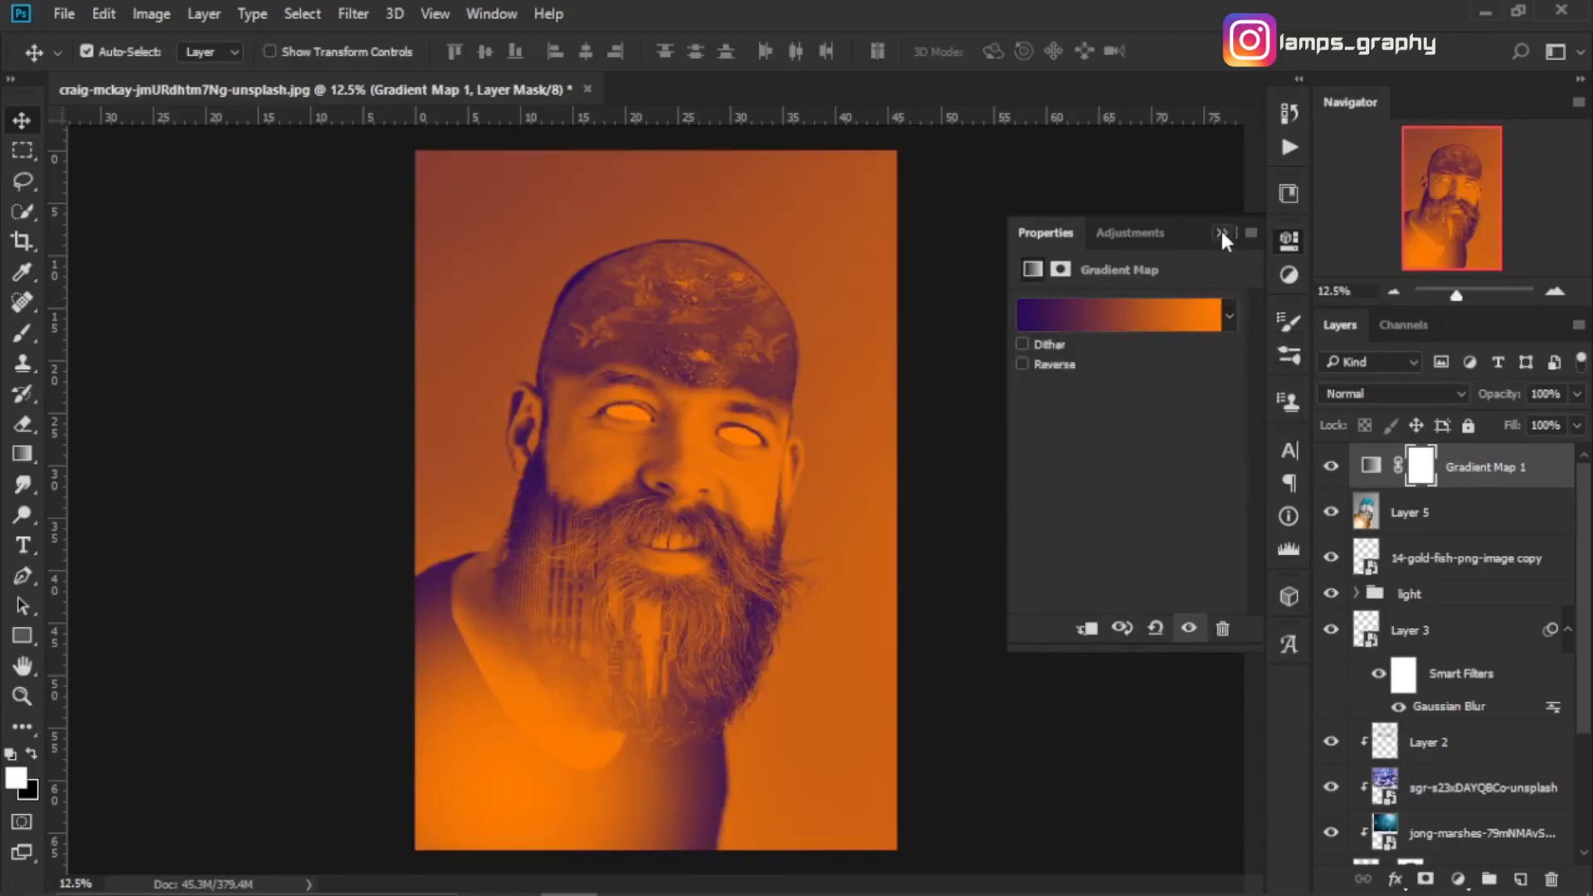
left_click(1221, 232)
left_click(1422, 389)
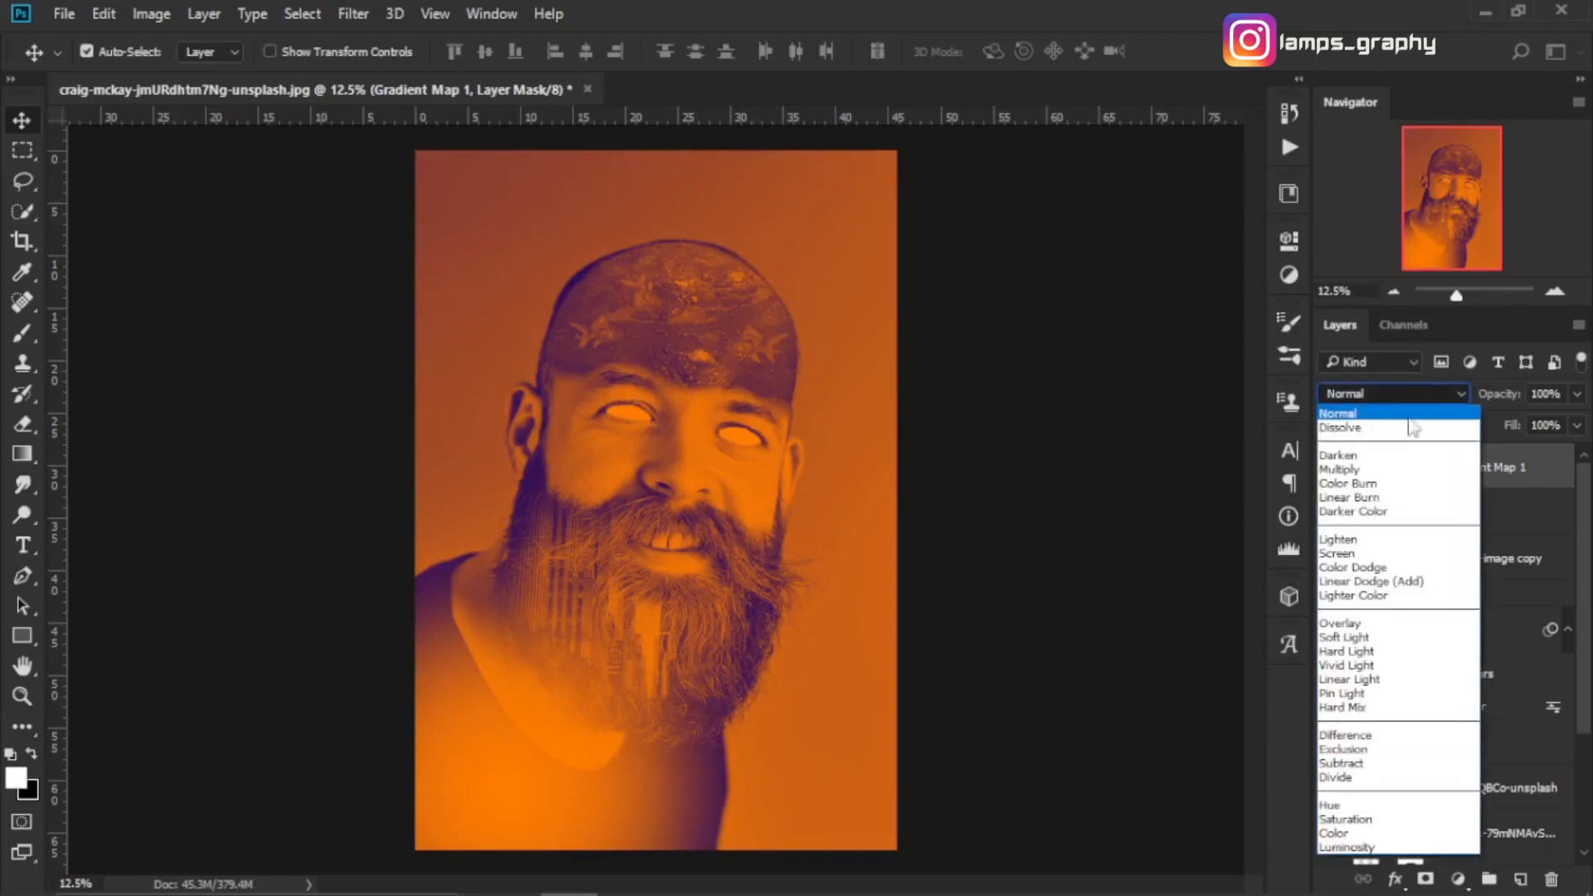
left_click(1345, 552)
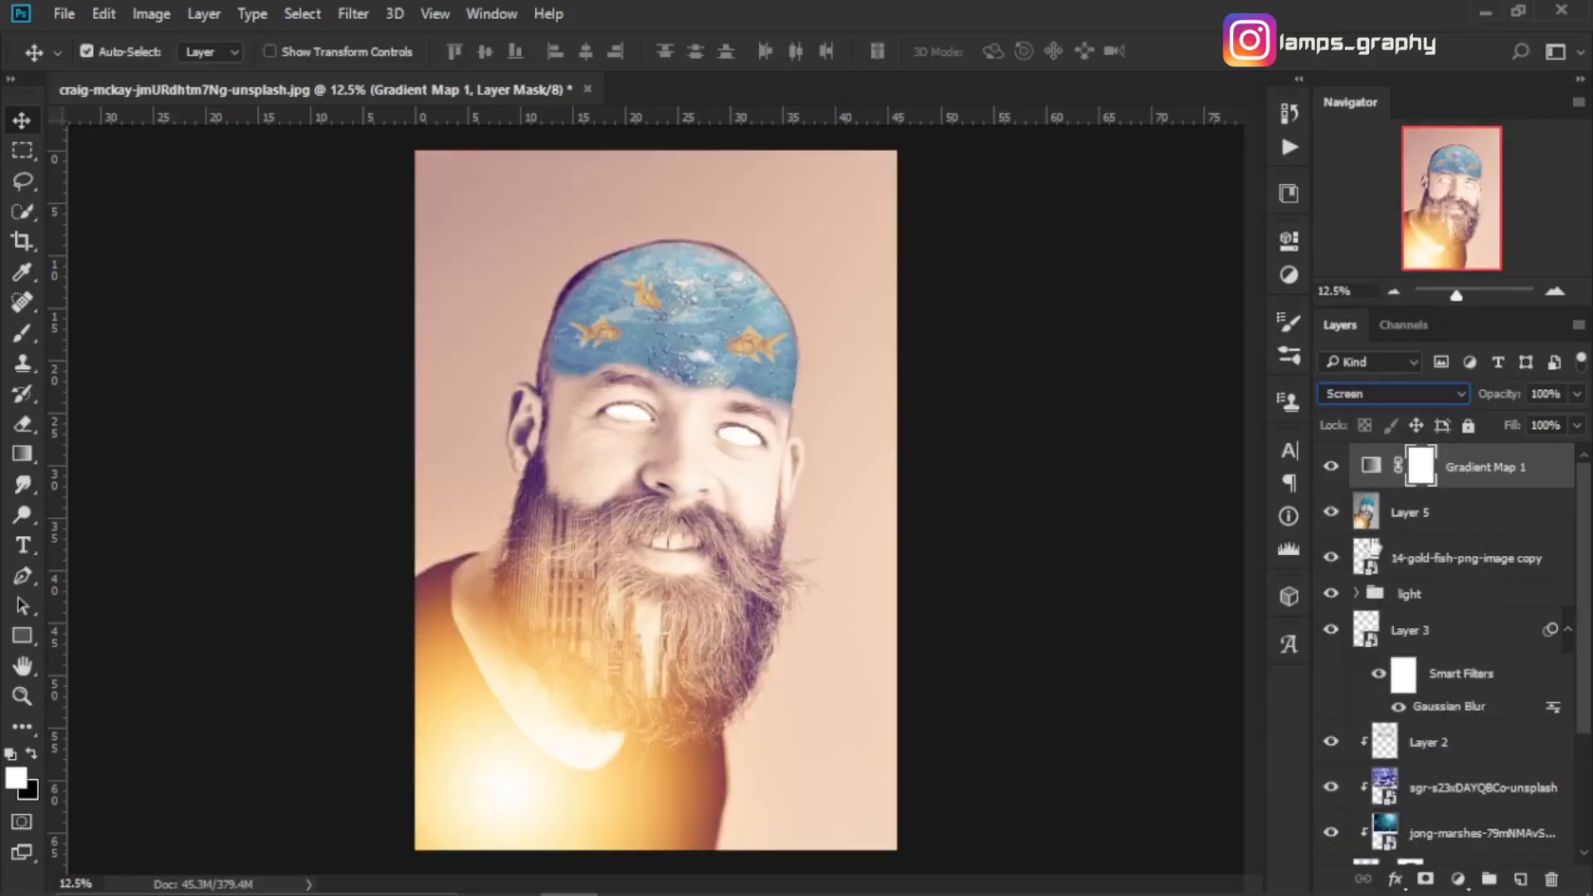
Step: Invert the gradient map's mask and paint white with a soft 2500 px brush over the background and shoulders around the face
left_click(1419, 467)
key("ctrl+i")
key("b")
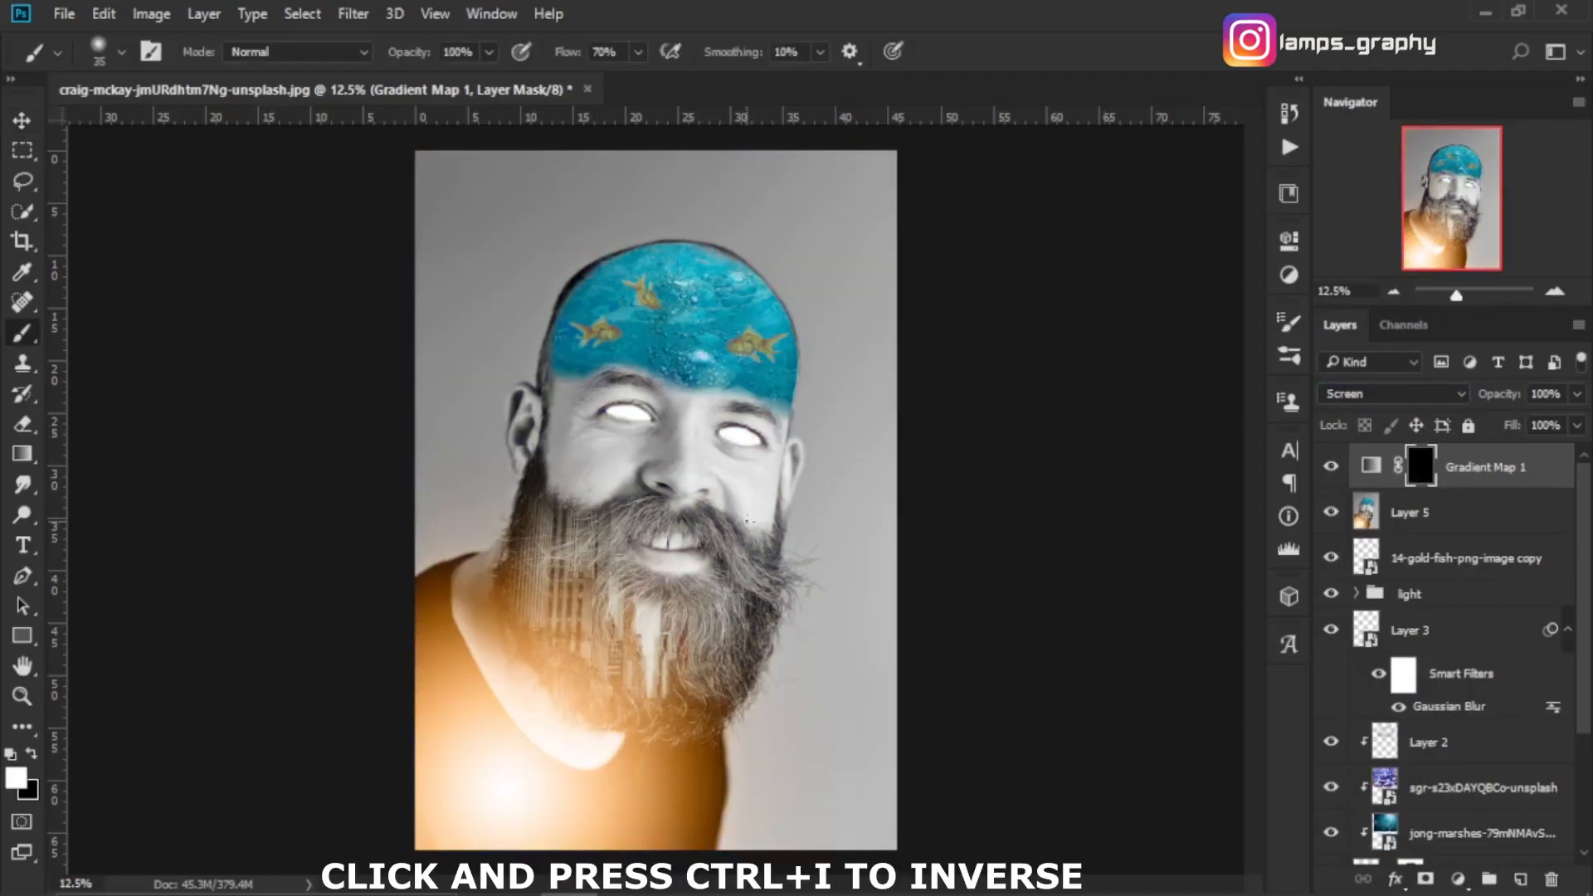
key("bracketright")
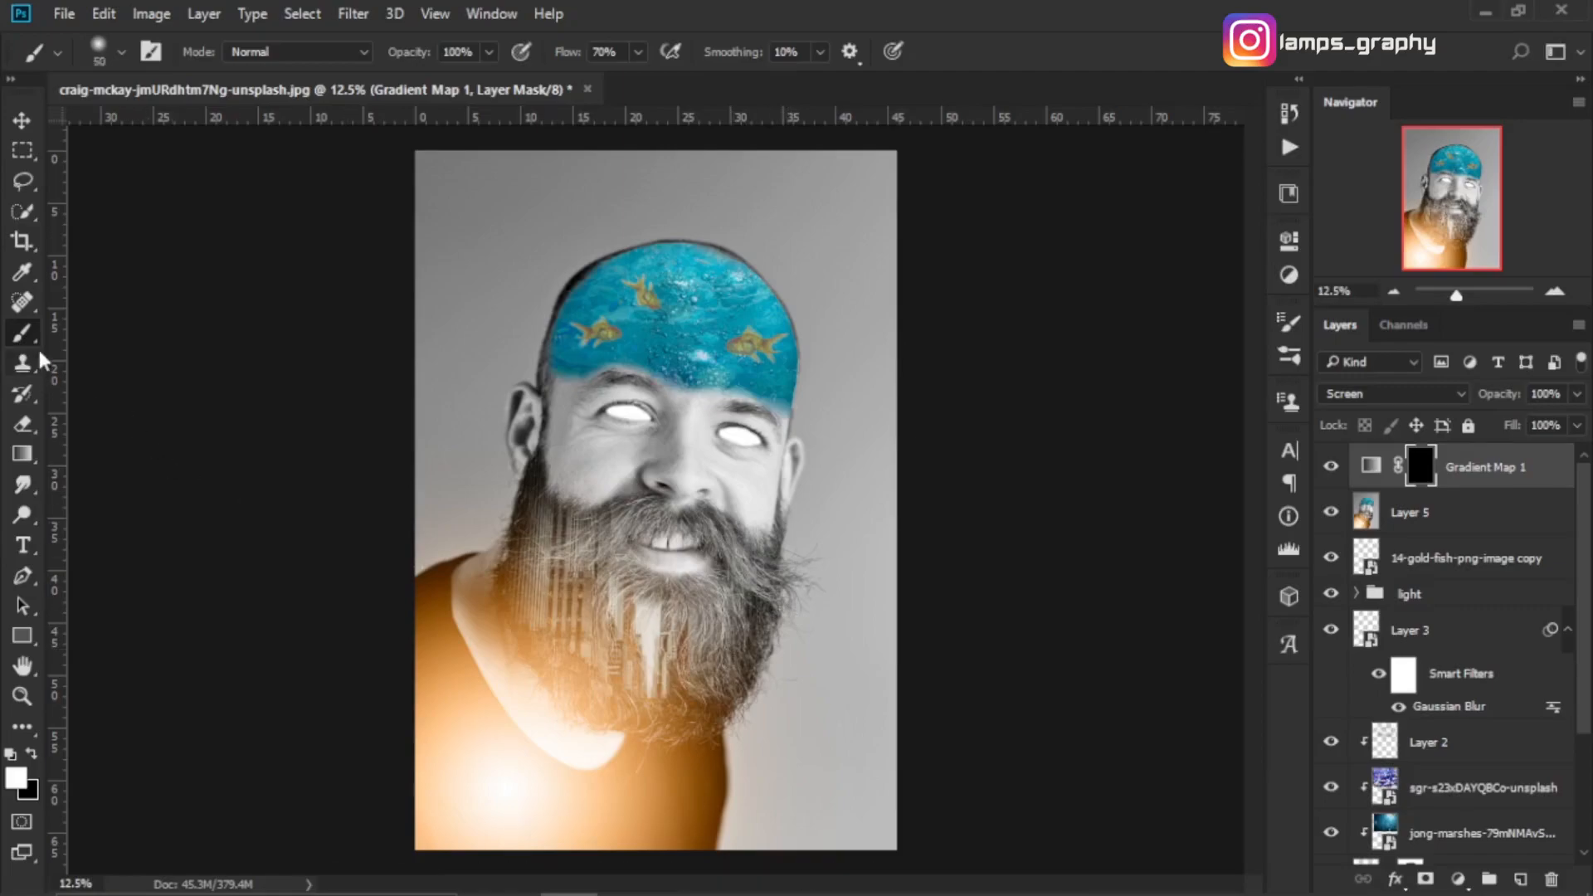
key("bracketright")
key("bracketright")
key("bracketright")
key("bracketright")
key("bracketright")
key("bracketright")
key("bracketright")
key("bracketright")
key("bracketright")
key("bracketright")
key("bracketright")
key("bracketright")
key("bracketright")
key("bracketright")
key("bracketright")
key("bracketright")
key("bracketright")
key("bracketright")
key("bracketright")
key("bracketright")
key("bracketright")
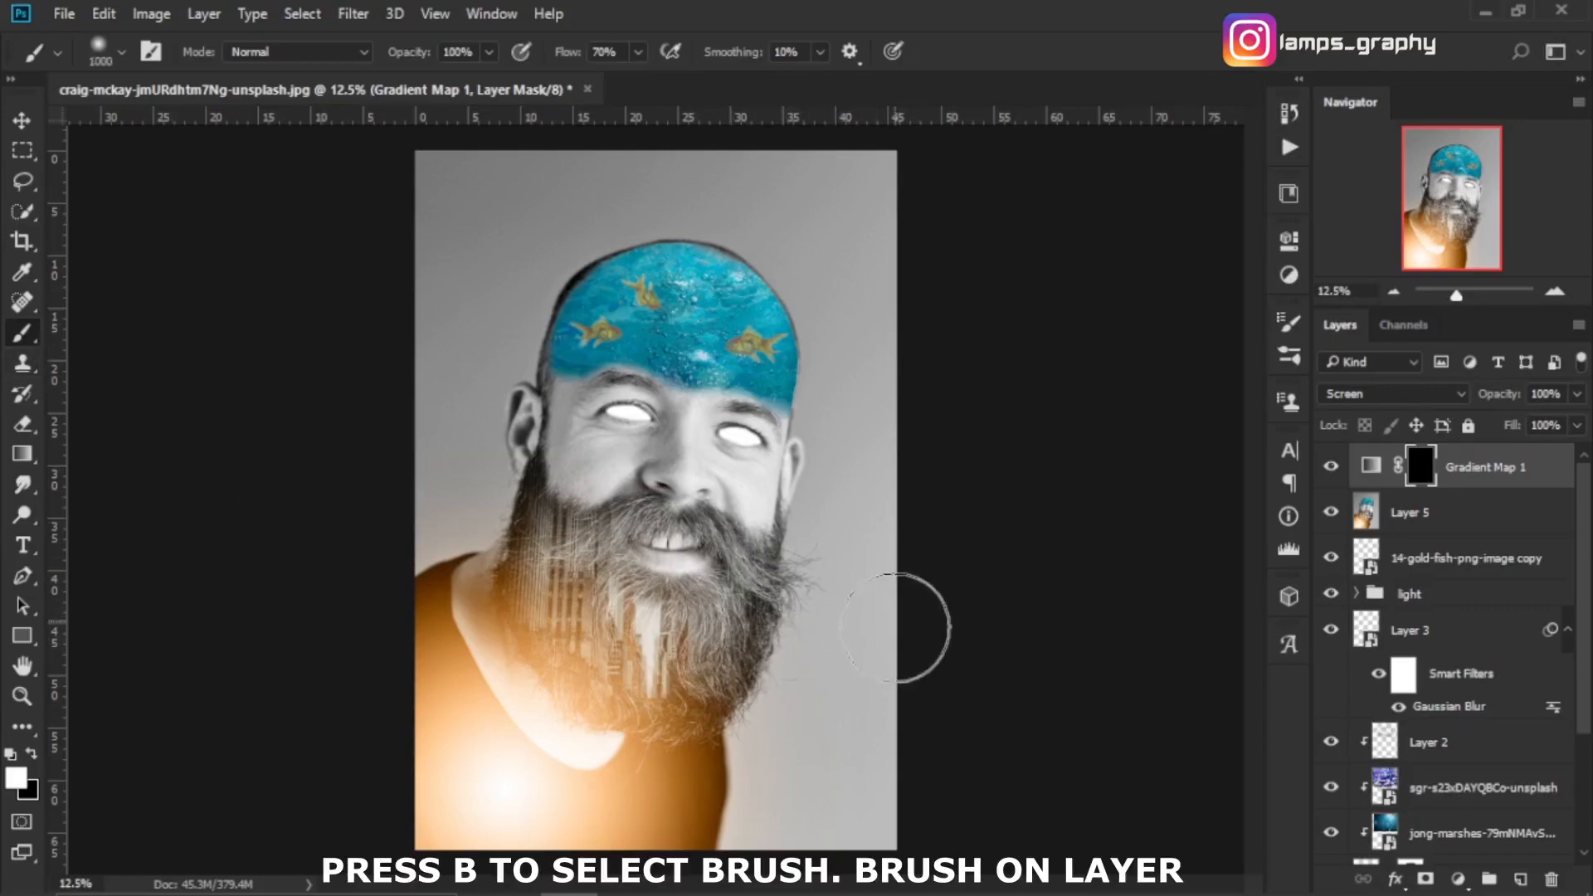
key("bracketright")
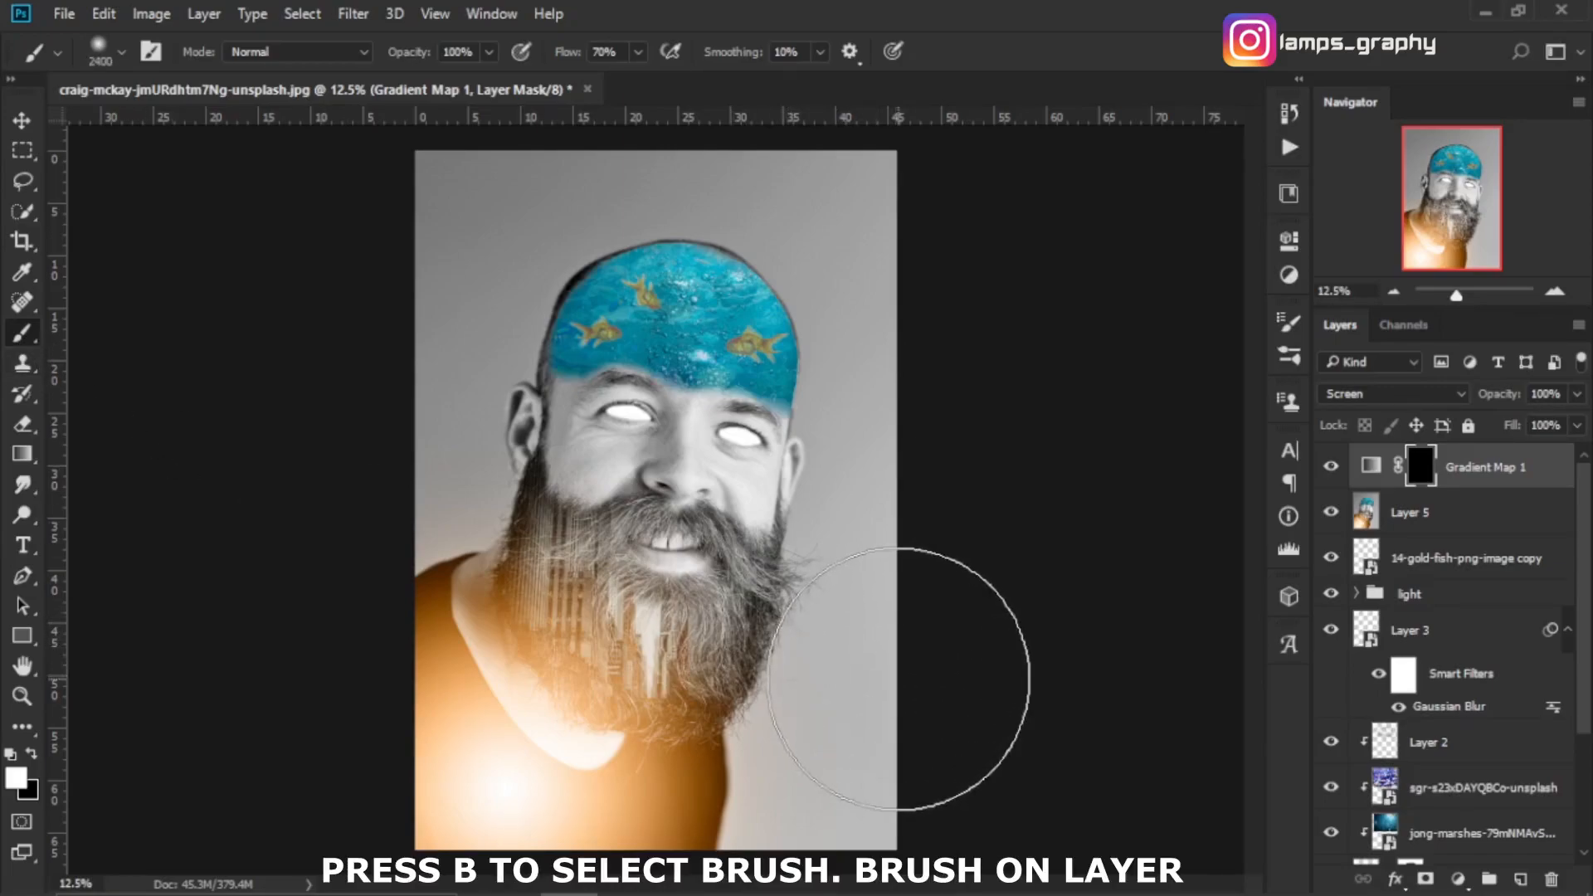
key("bracketright")
key("bracketright")
mouse_move(914, 675)
left_mouse_down()
mouse_move(898, 723)
mouse_move(814, 782)
mouse_move(763, 793)
mouse_move(887, 667)
mouse_move(928, 519)
mouse_move(744, 785)
mouse_move(700, 769)
left_mouse_up()
mouse_move(353, 543)
left_mouse_down()
mouse_move(356, 476)
mouse_move(349, 515)
mouse_move(386, 679)
mouse_move(896, 327)
mouse_move(924, 221)
mouse_move(943, 427)
mouse_move(817, 162)
mouse_move(556, 133)
mouse_move(401, 498)
mouse_move(420, 487)
left_mouse_up()
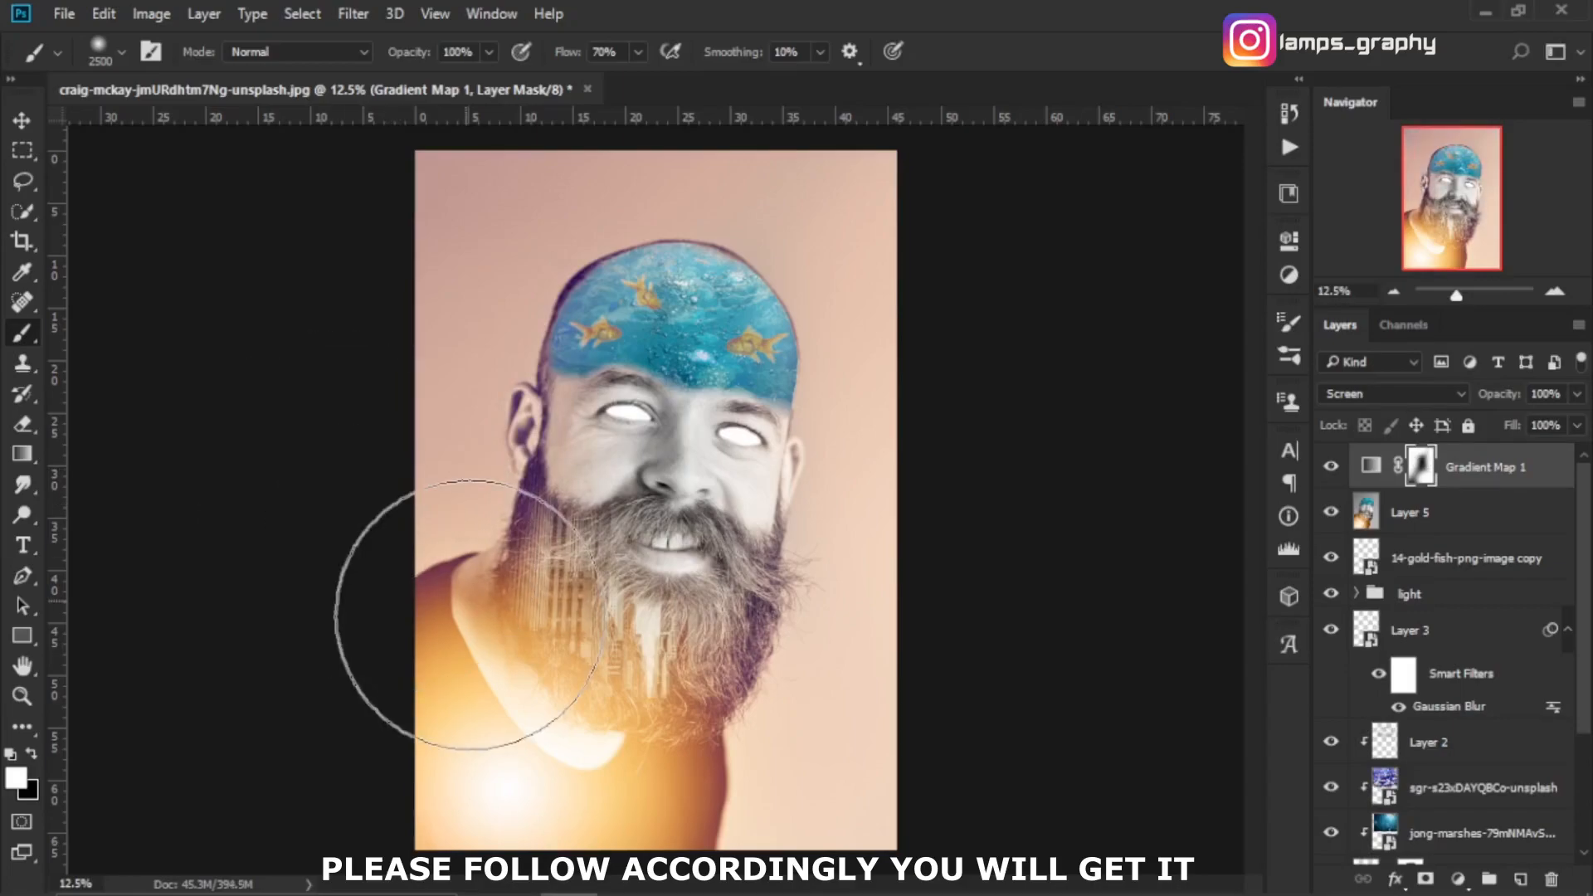
Step: Compare the image with and without the gradient map, then set that layer's opacity to 64%
left_click(1333, 468)
left_click(1333, 469)
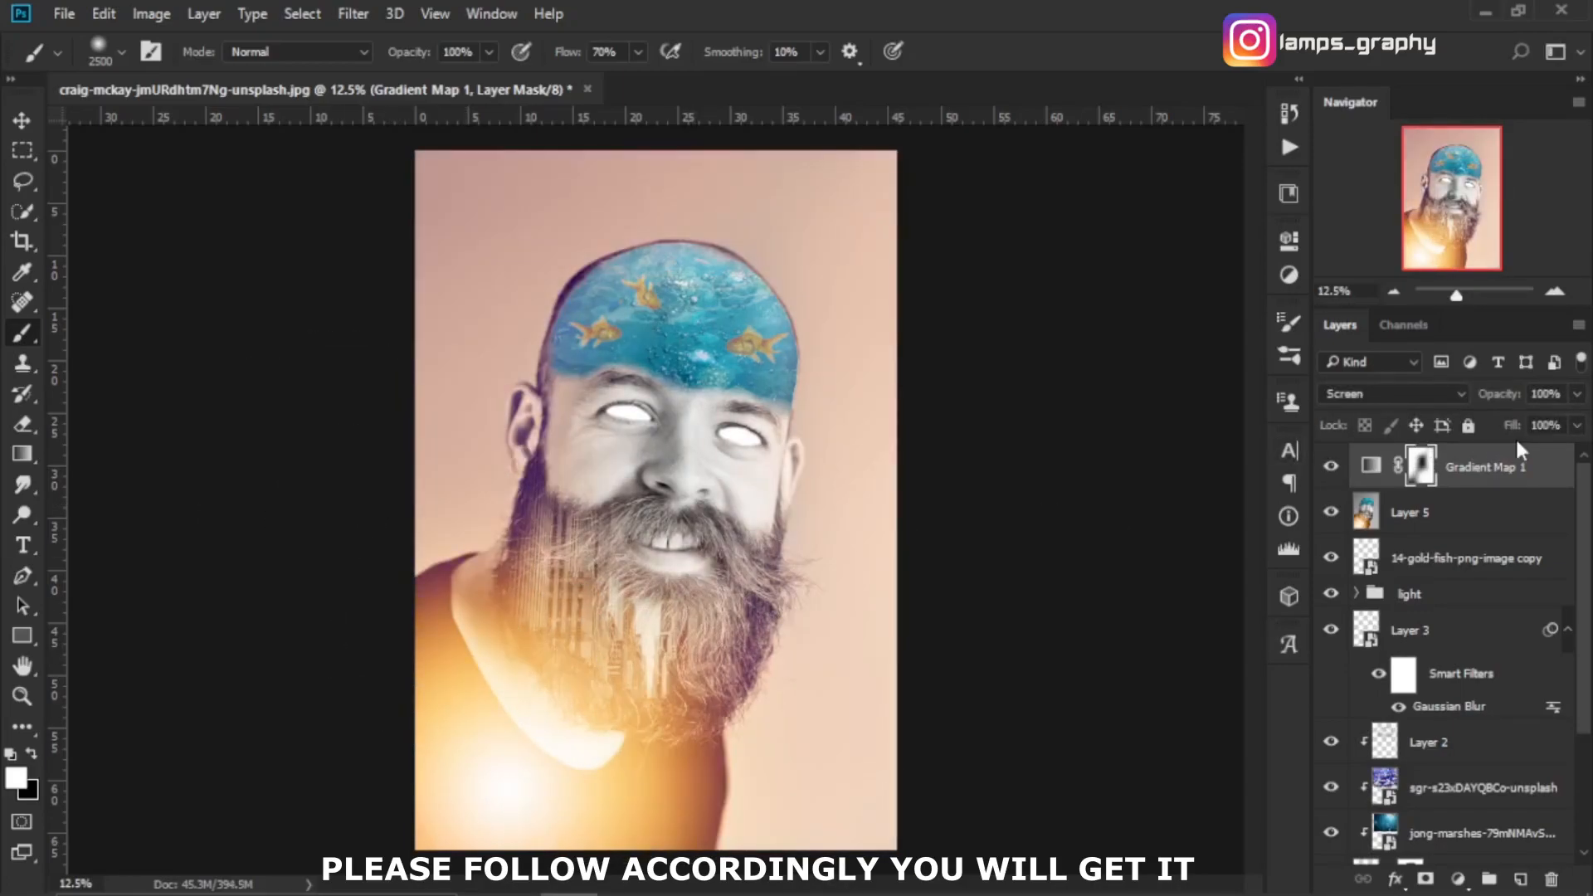
left_click(1578, 396)
left_click_drag(1574, 423, 1509, 440)
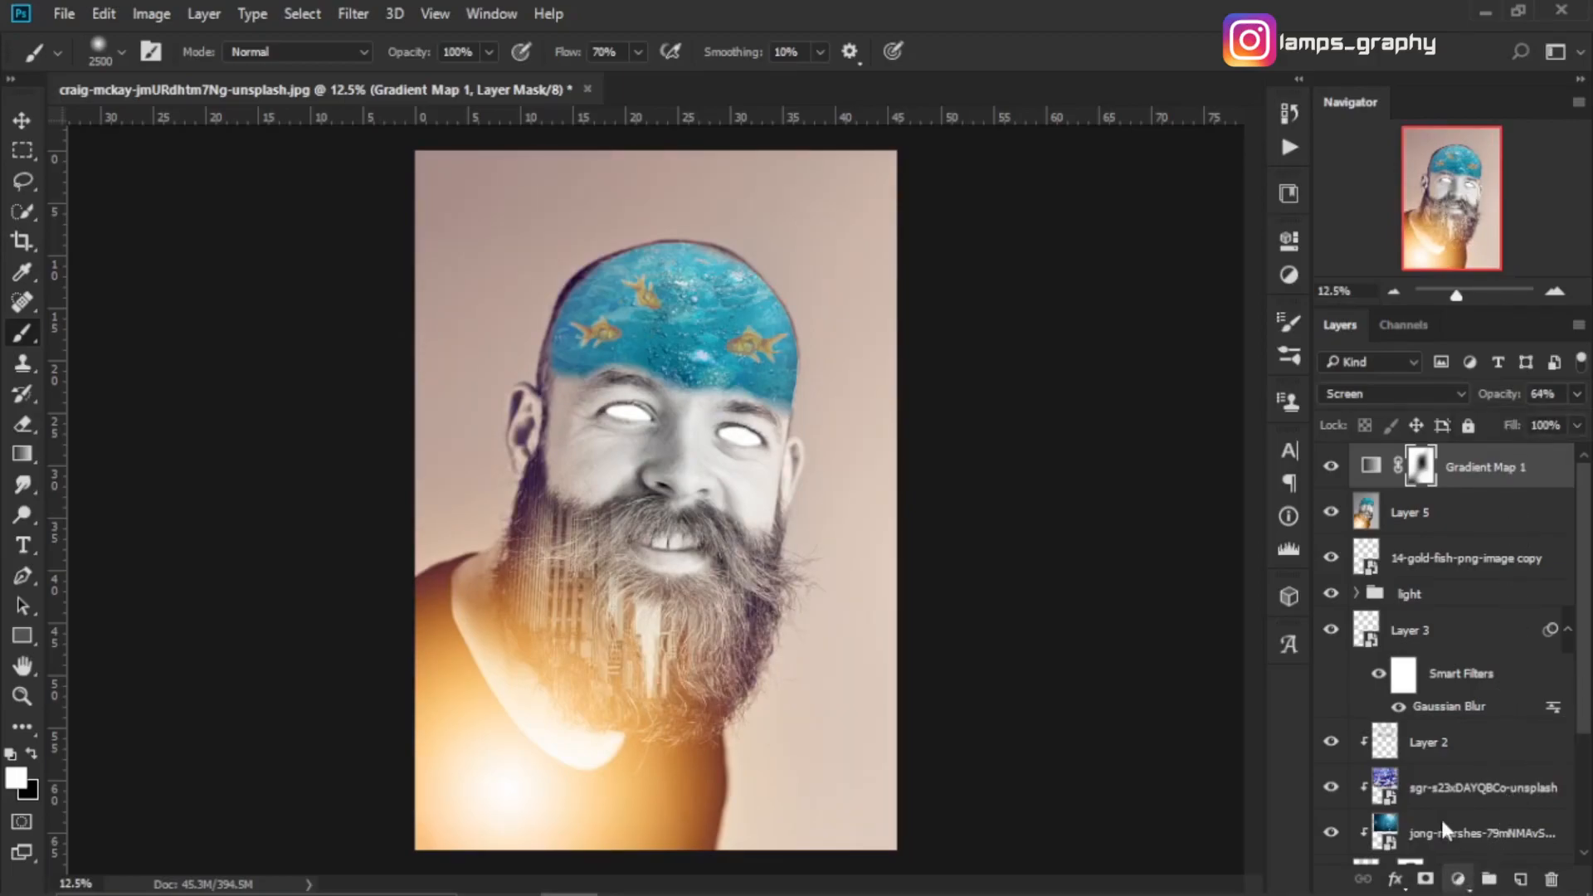
Step: Add a Curves adjustment layer and move the blue channel's highlight point to input 113, output 125 for a yellow tint
left_click(1458, 879)
left_click(1380, 466)
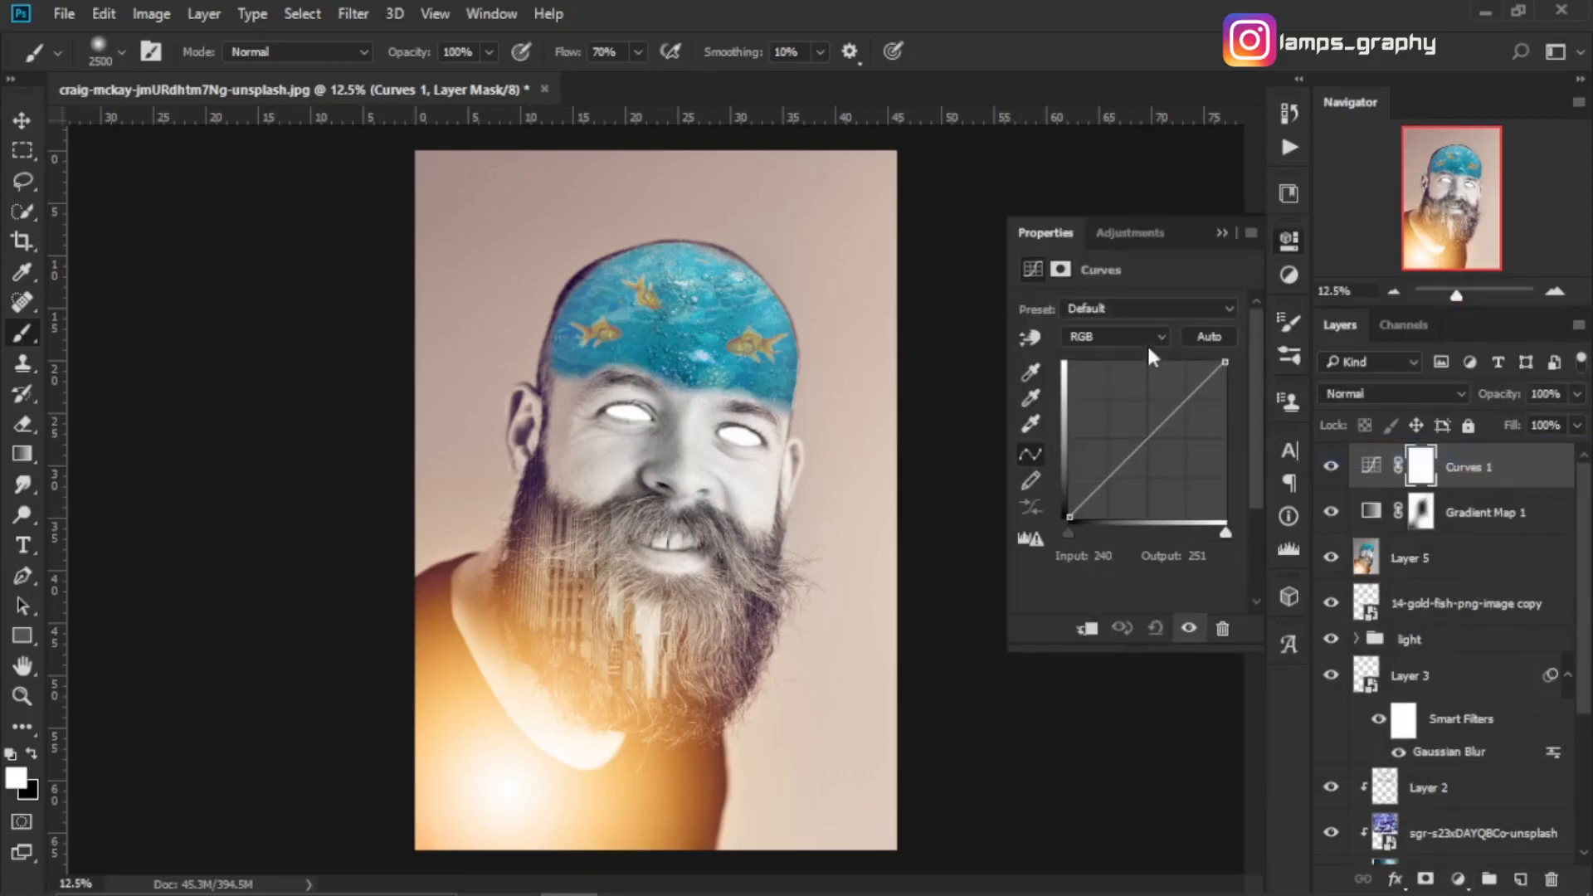
left_click(1145, 338)
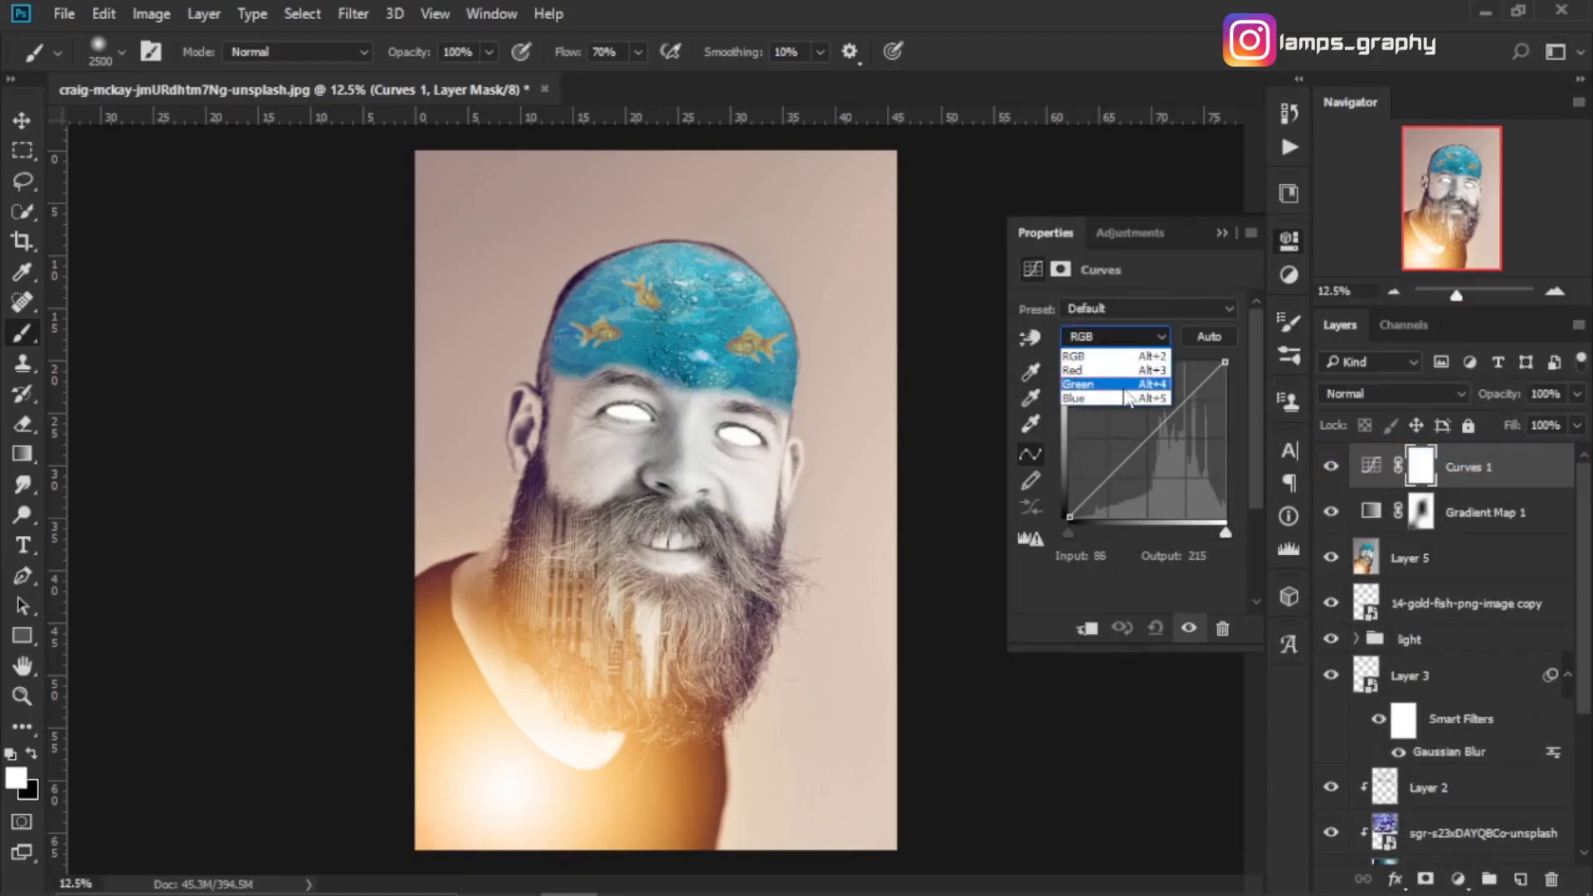
left_click(1127, 398)
left_click_drag(1105, 483, 1138, 443)
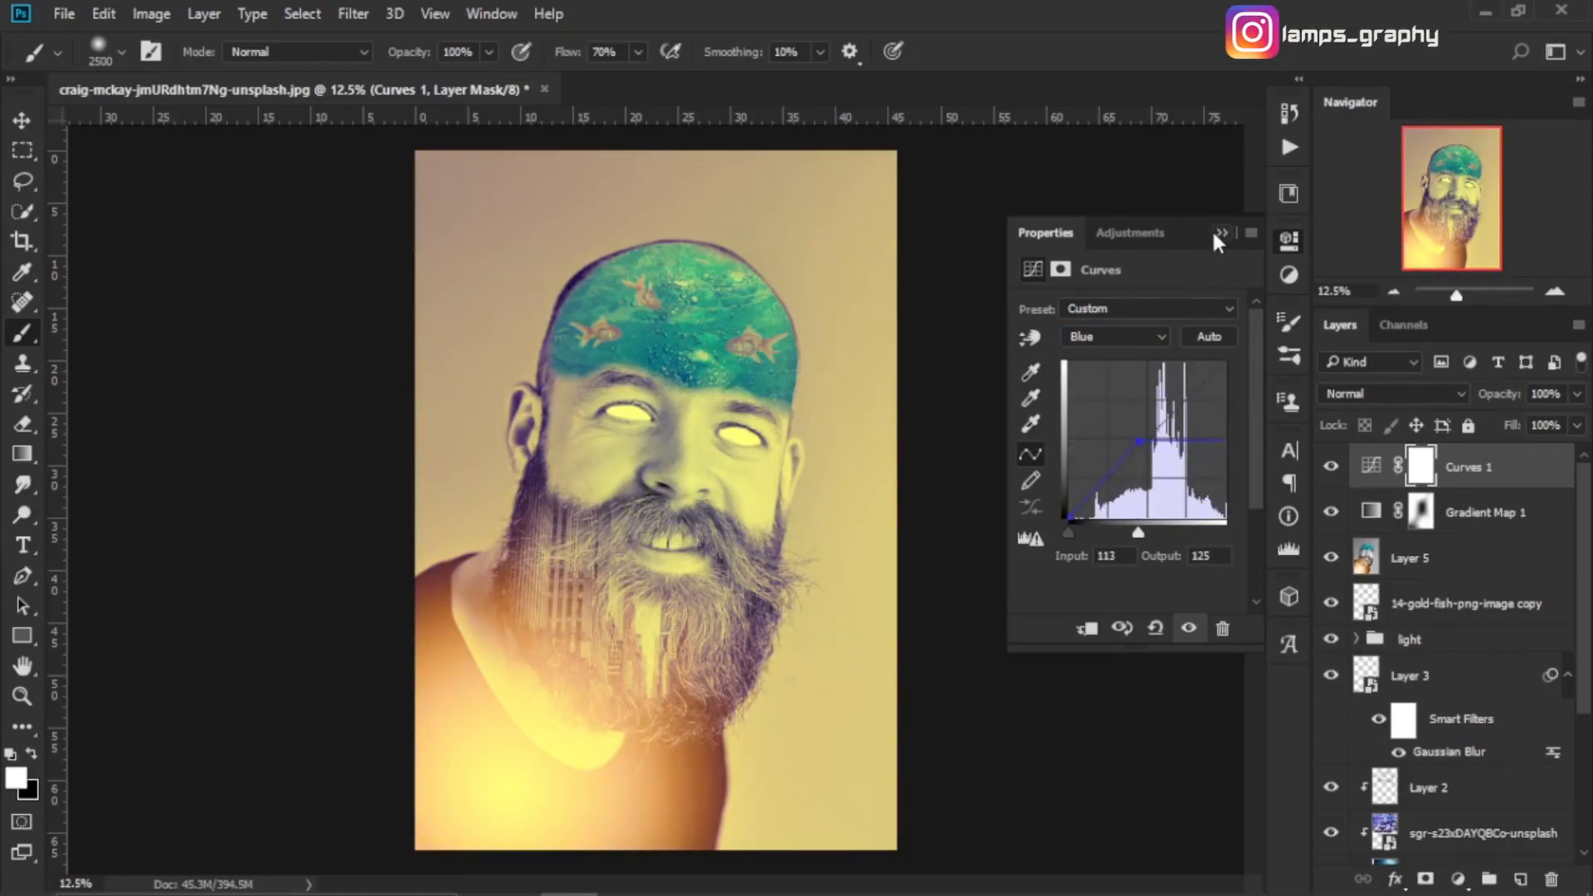
left_click(1220, 234)
Step: Set the Curves layer's opacity to 20% and toggle its visibility to compare the effect
left_click(1574, 395)
mouse_move(1489, 437)
left_mouse_down()
mouse_move(1464, 430)
mouse_move(1491, 436)
left_mouse_up()
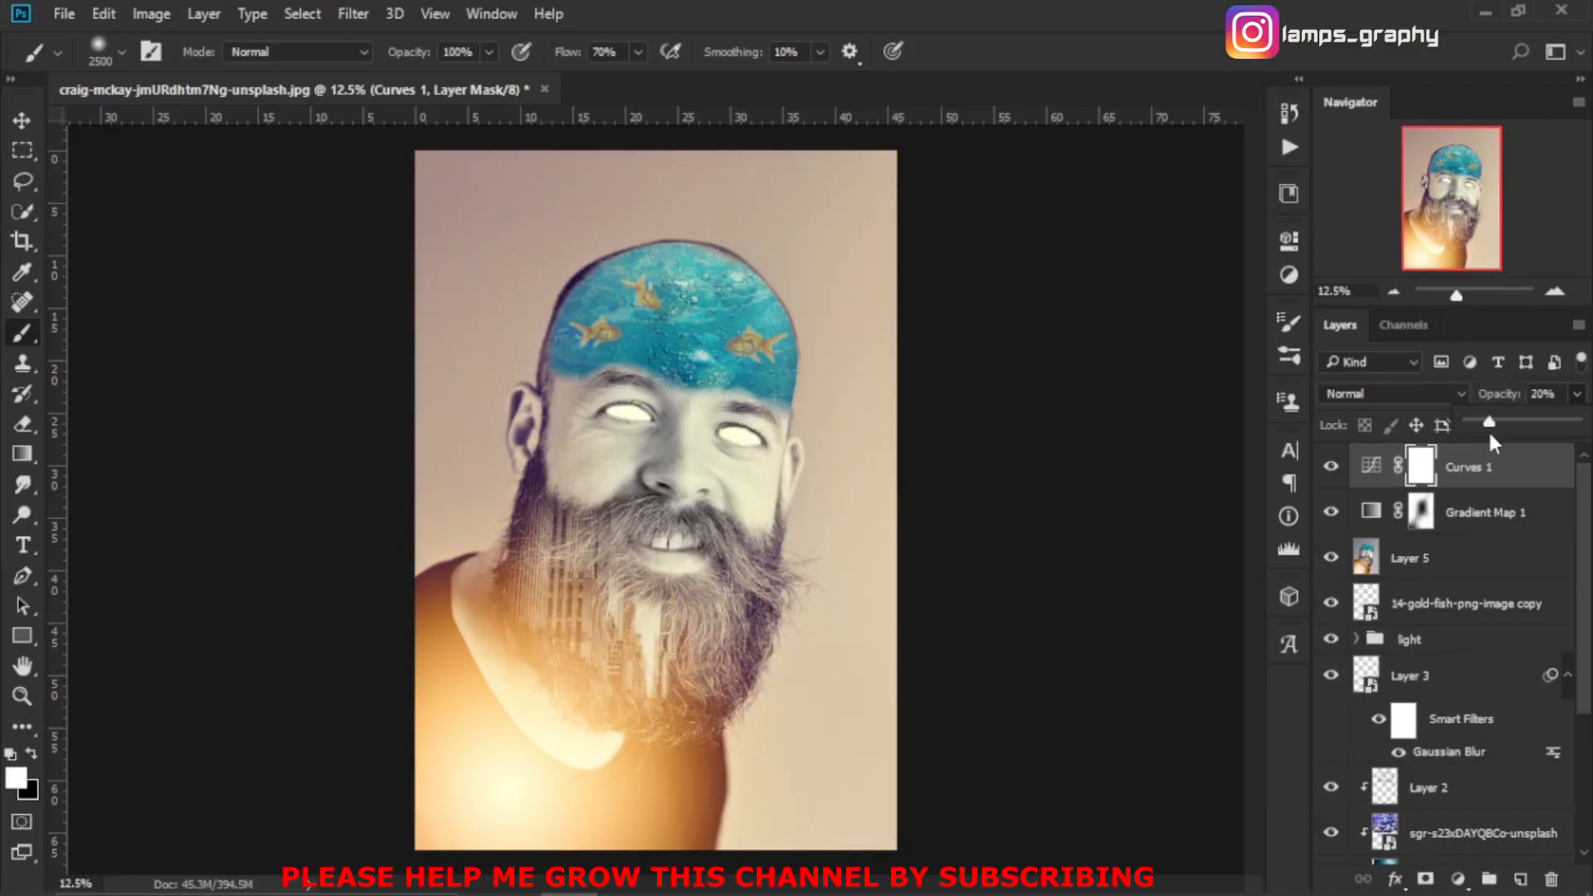
left_click(1331, 470)
left_click(1331, 470)
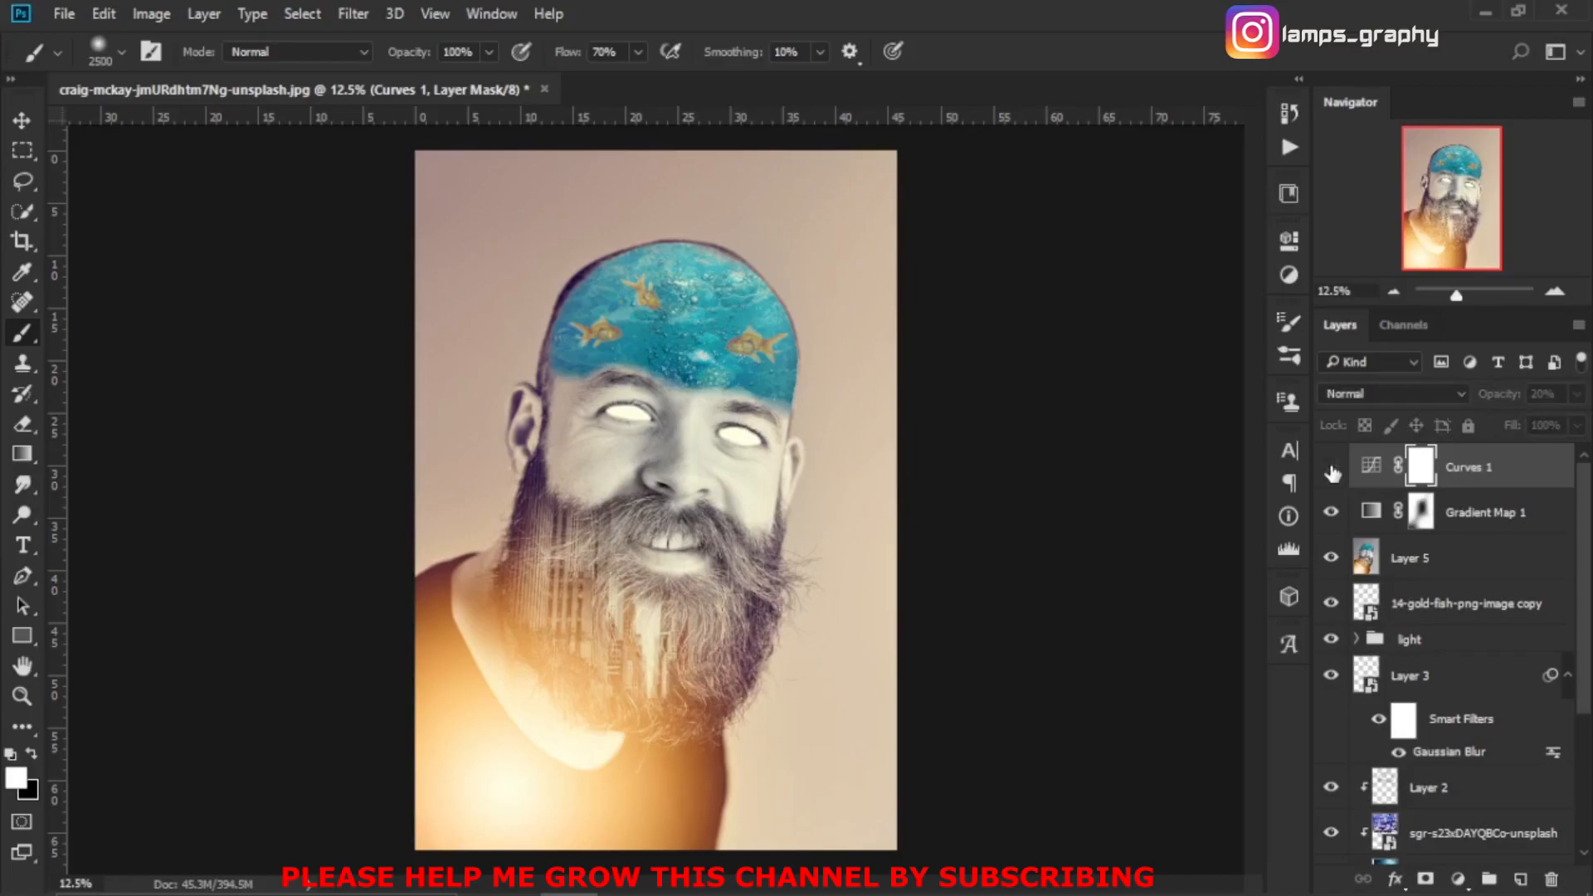
left_click(1331, 469)
Step: Check the gradient map's effect by toggling its visibility, lower its opacity to 35% and reselect the Curves layer
left_click(1332, 511)
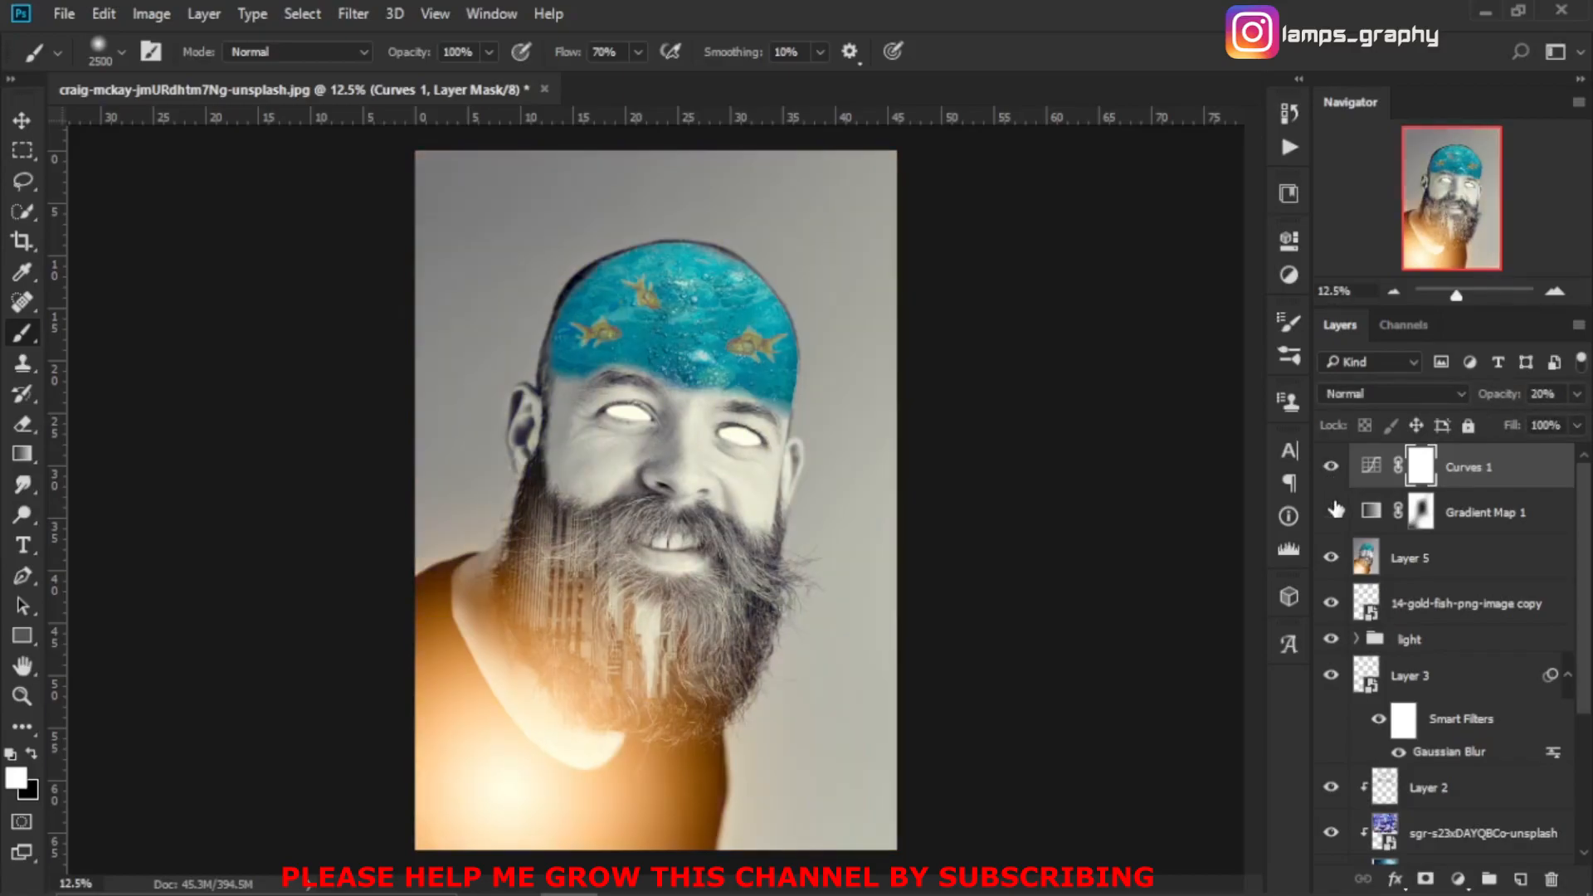
left_click(1332, 511)
left_click(1545, 511)
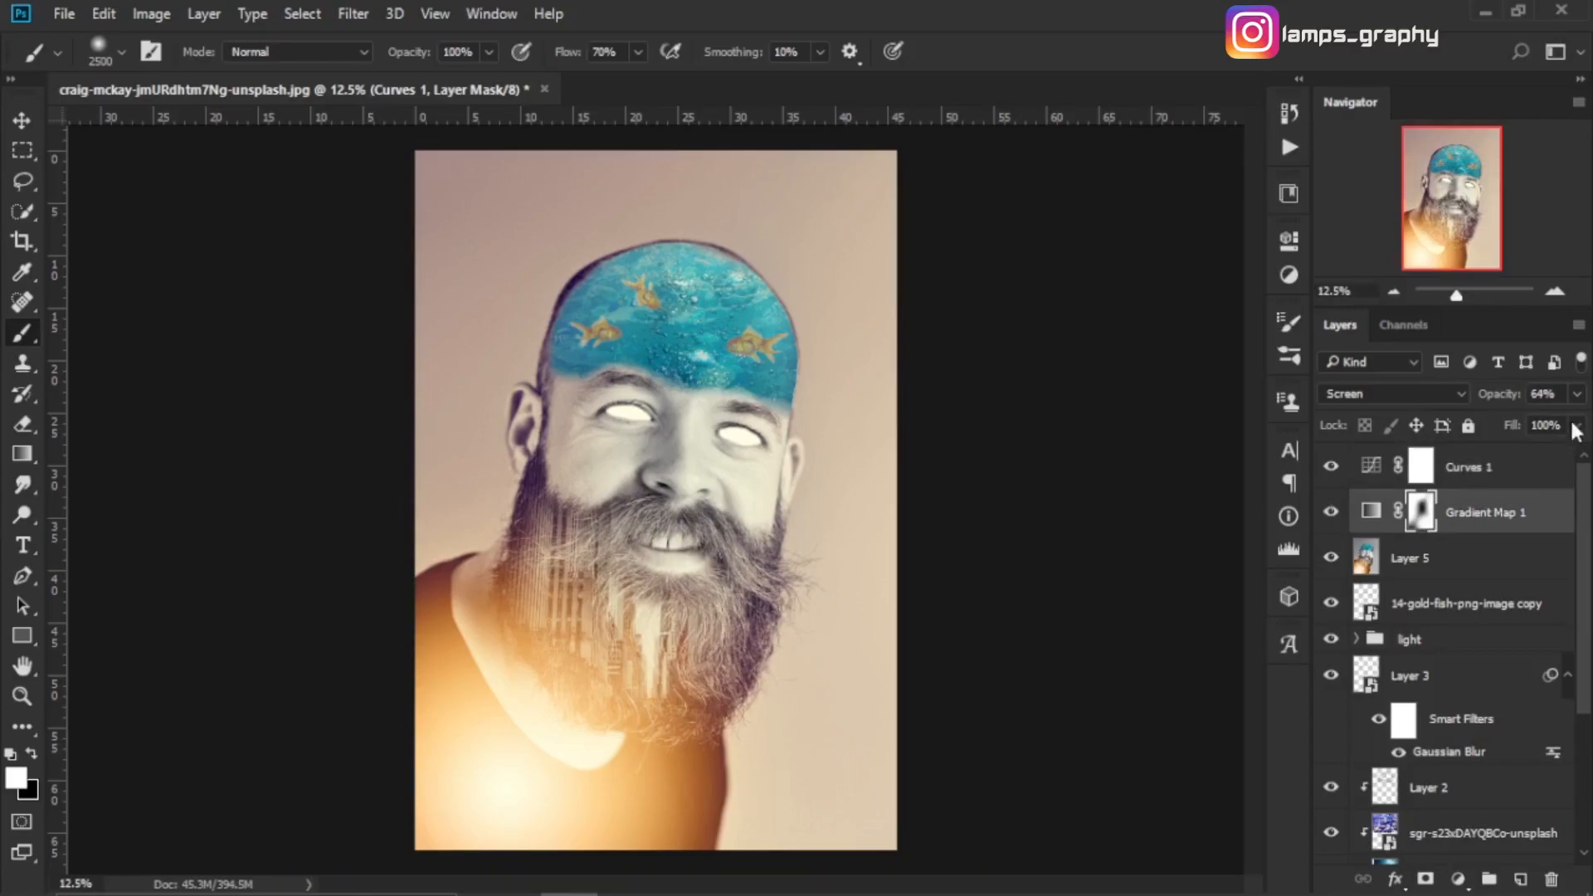
left_click(1576, 394)
left_click_drag(1537, 426, 1489, 425)
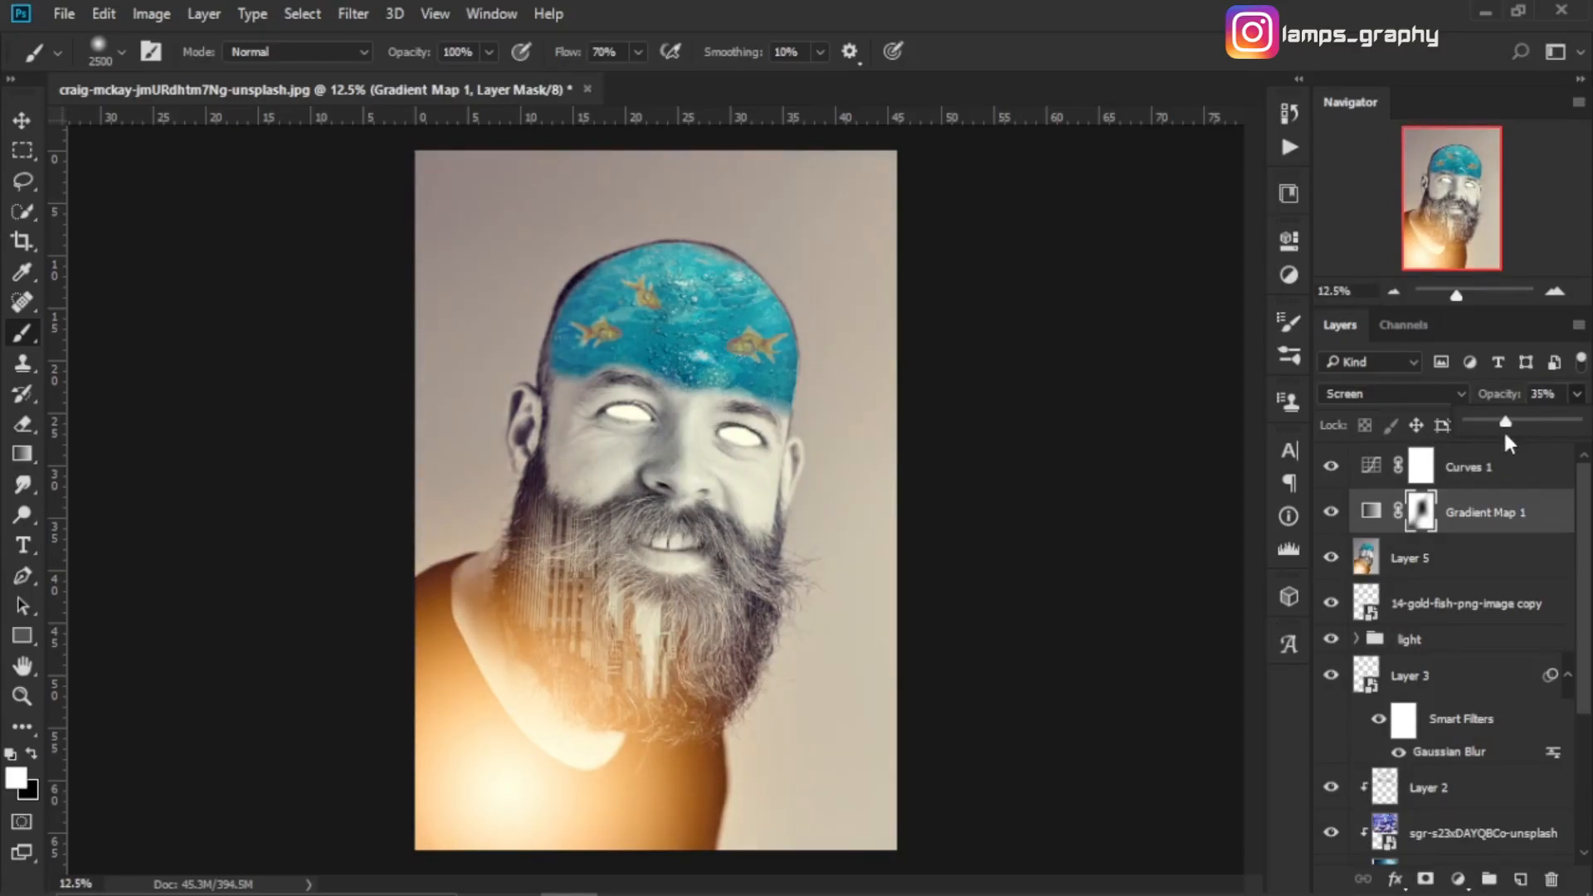
left_click(1510, 468)
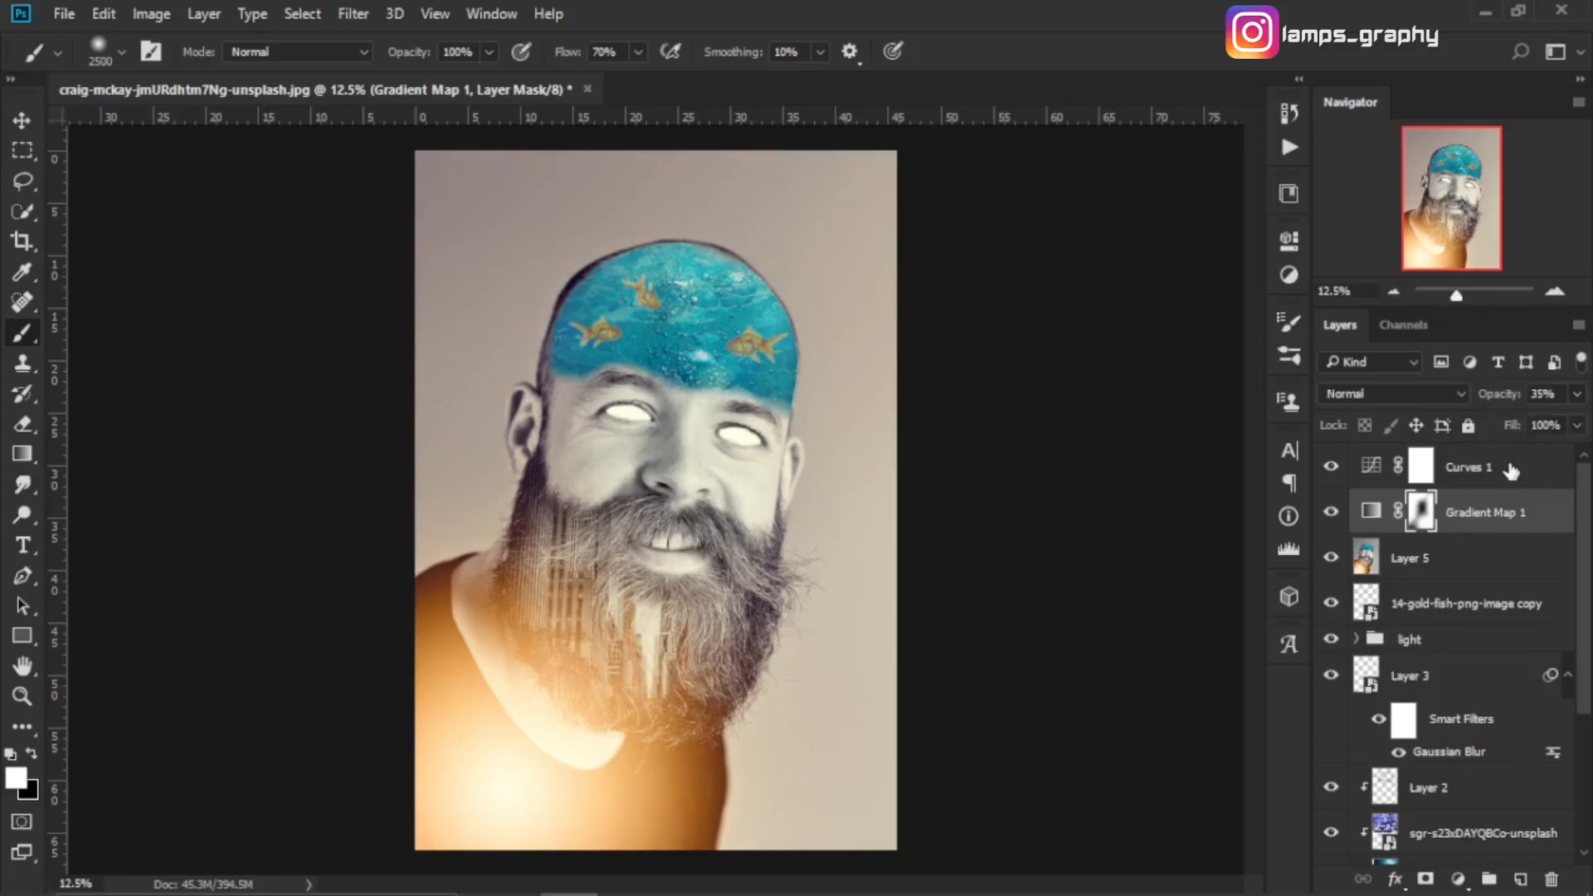
left_click(1485, 471)
key("v")
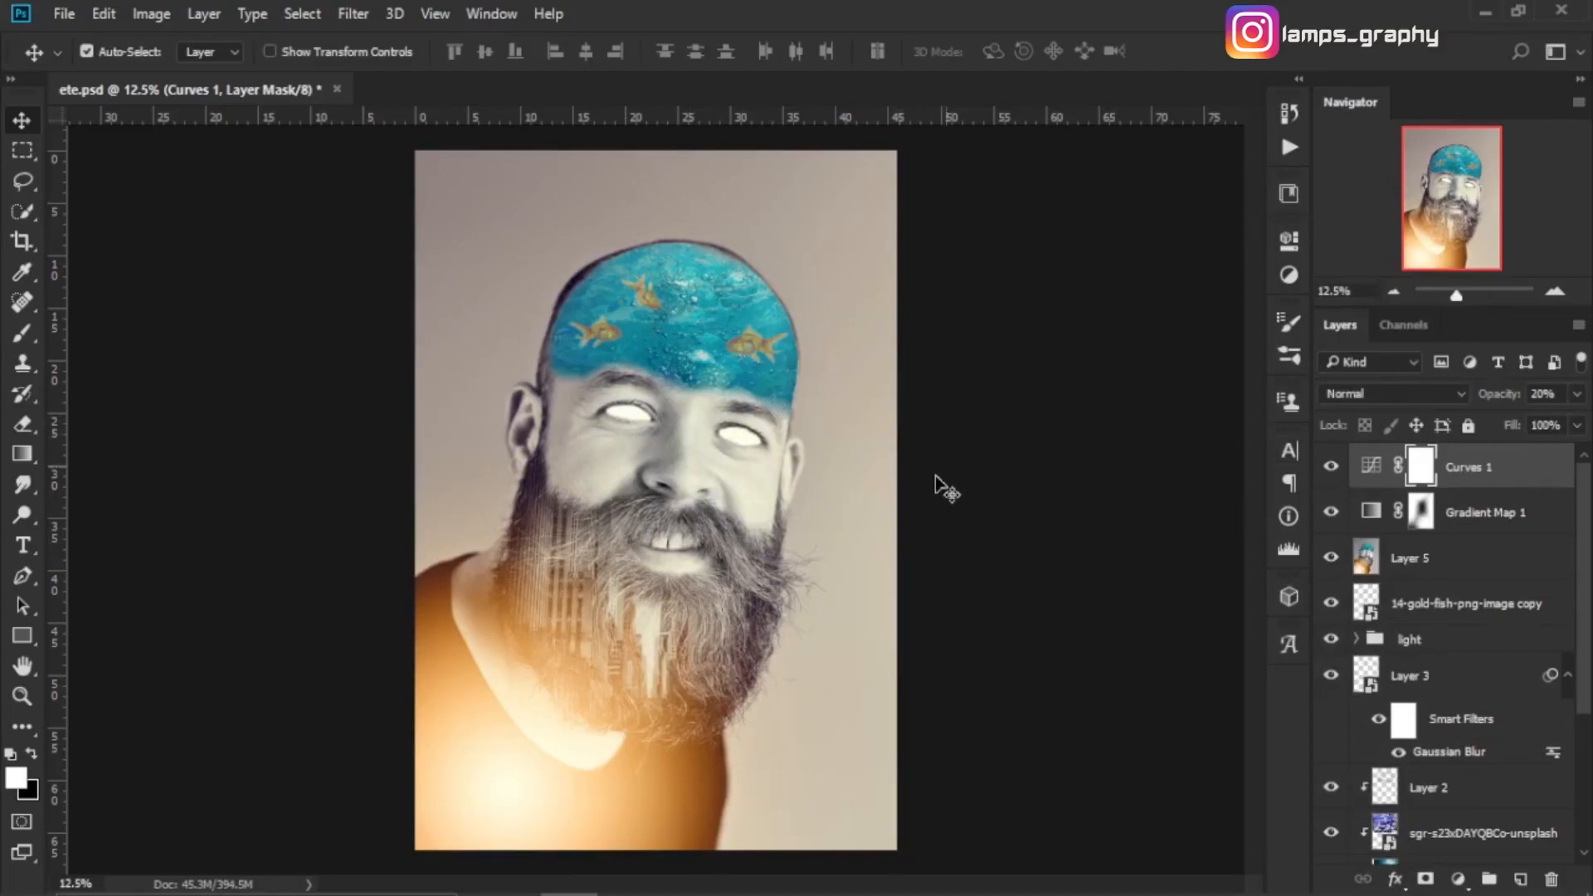
Step: Examine the finished composite up close, from the eyes and beard city to the underwater head with the goldfish
key("ctrl+plus")
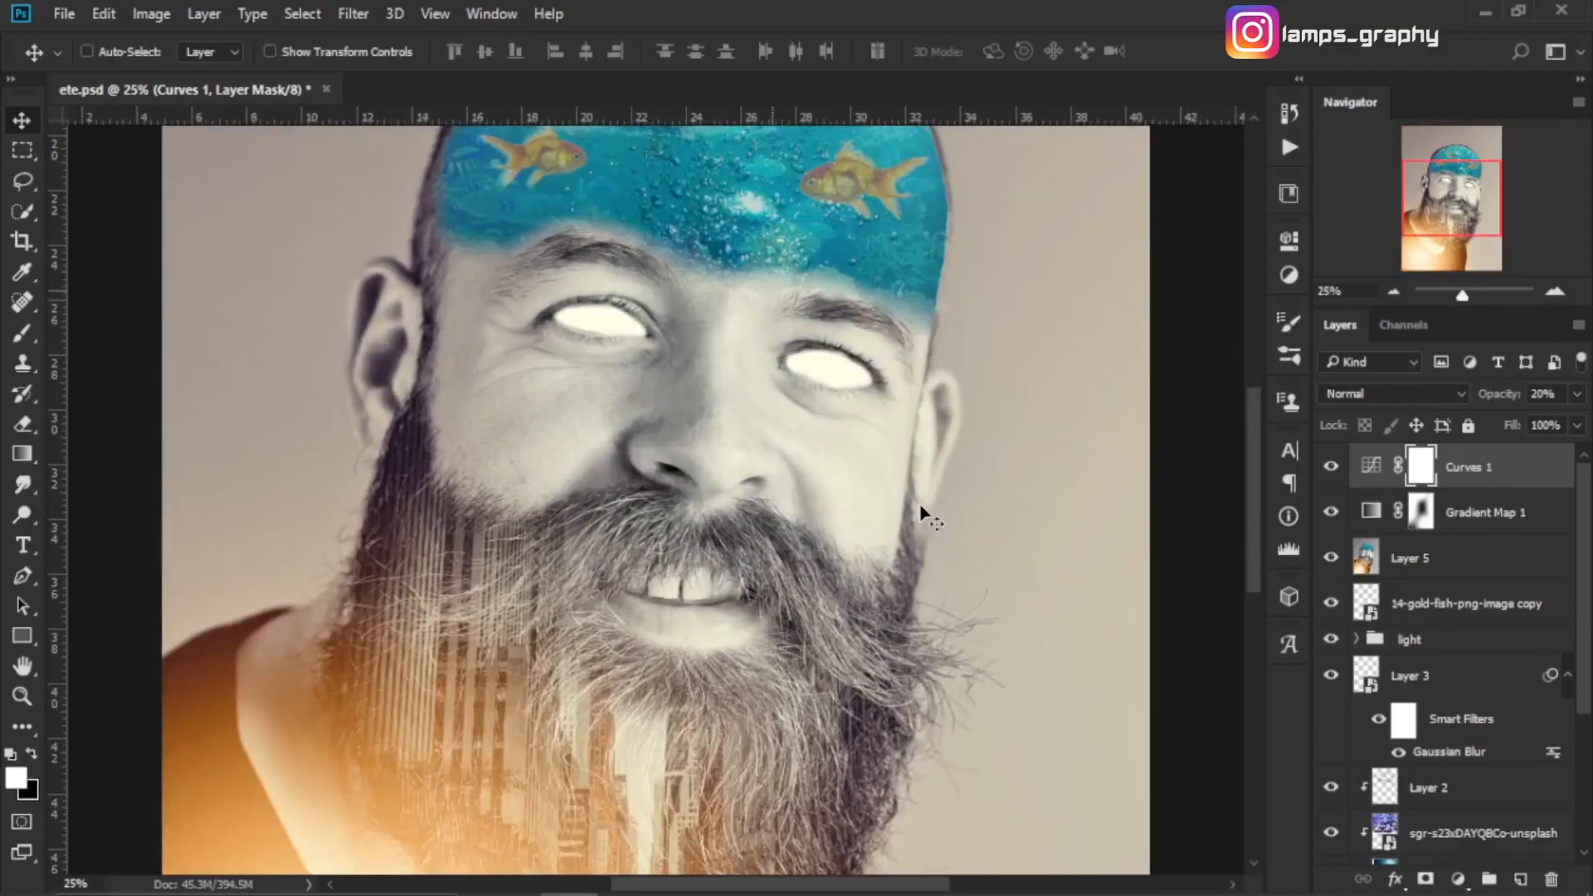
key("ctrl+plus")
mouse_move(799, 238)
left_mouse_down()
mouse_move(704, 775)
mouse_move(722, 870)
mouse_move(784, 435)
mouse_move(791, 241)
left_mouse_up()
left_click_drag(791, 538, 797, 501)
left_click_drag(762, 692, 860, 351)
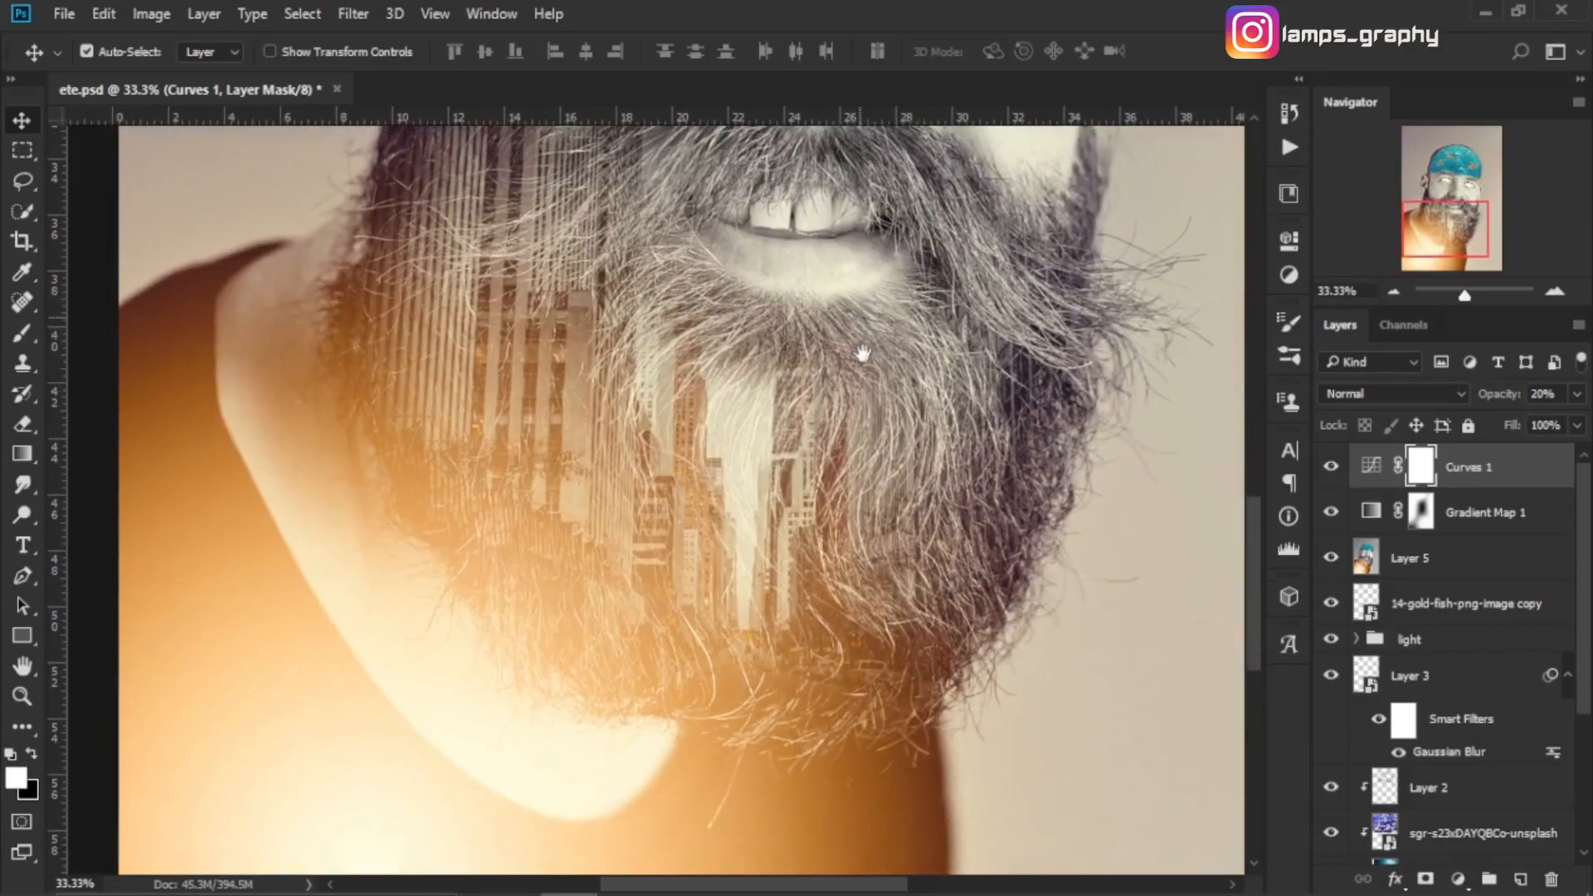
left_click_drag(711, 700, 904, 431)
left_click_drag(842, 526, 775, 810)
left_click_drag(939, 393, 792, 817)
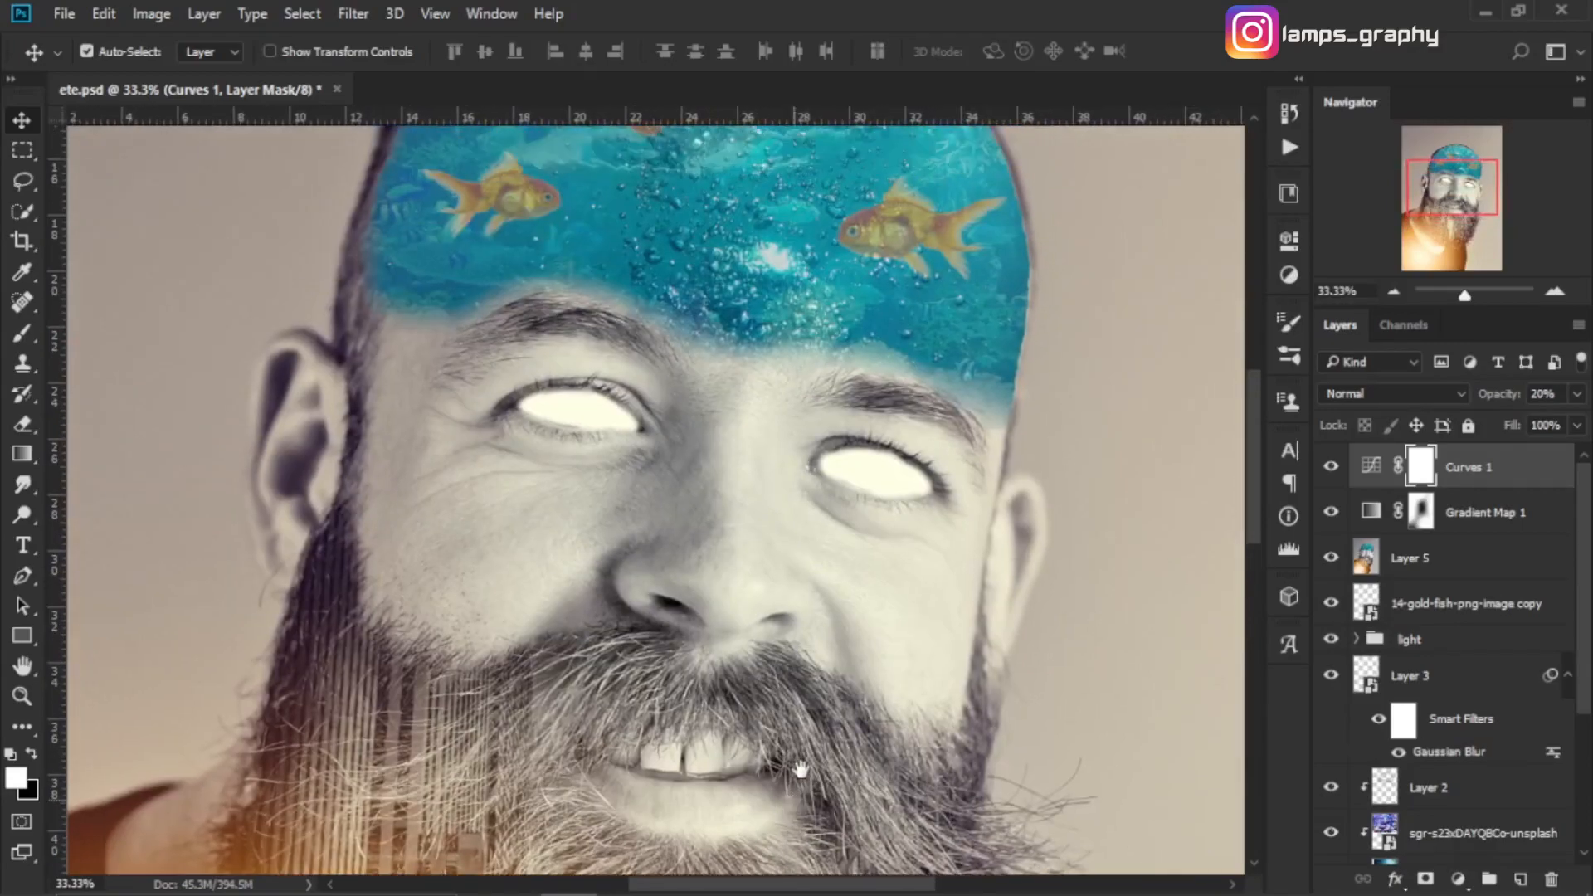
left_click_drag(1471, 296, 1462, 295)
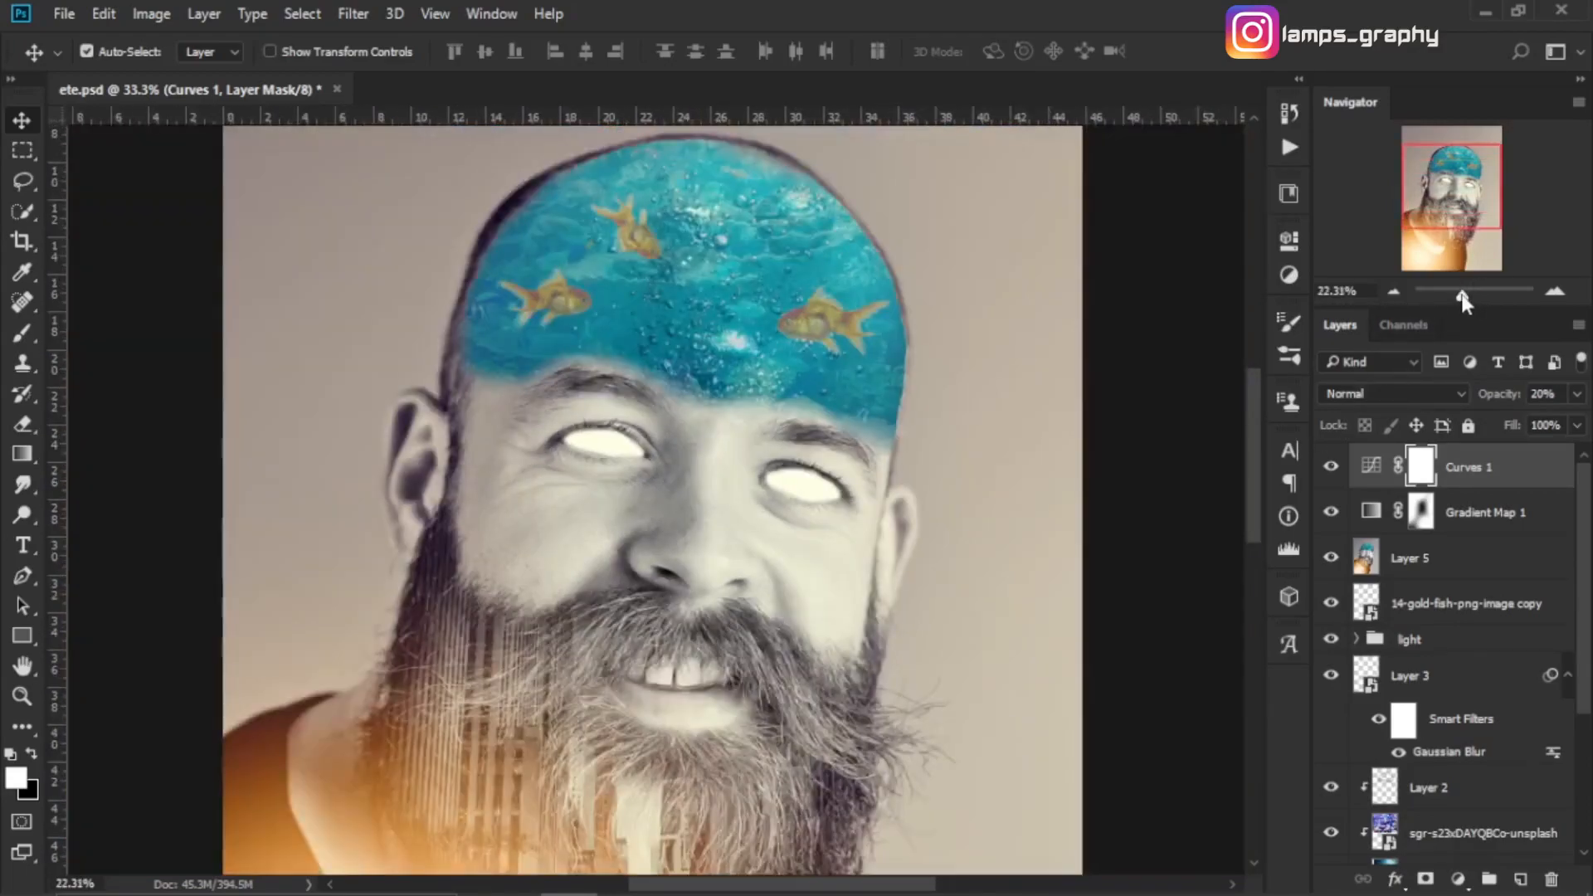